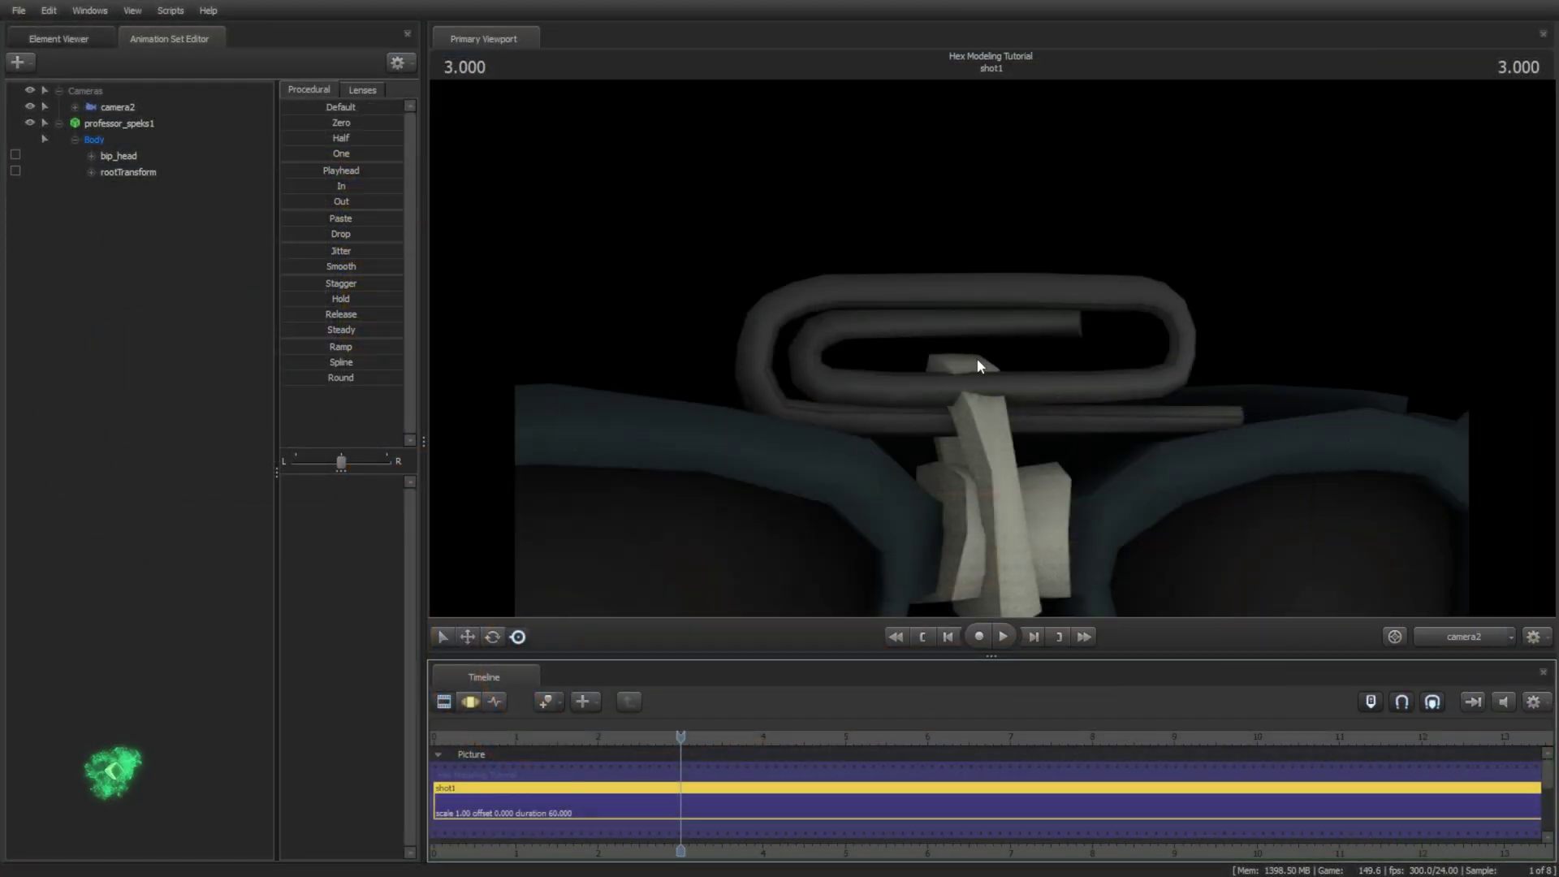
- Switch the timeline to the Motion Editor and select the bip_head and rootTransform controls of professor_speks1
left_click(480, 697)
left_click(120, 156)
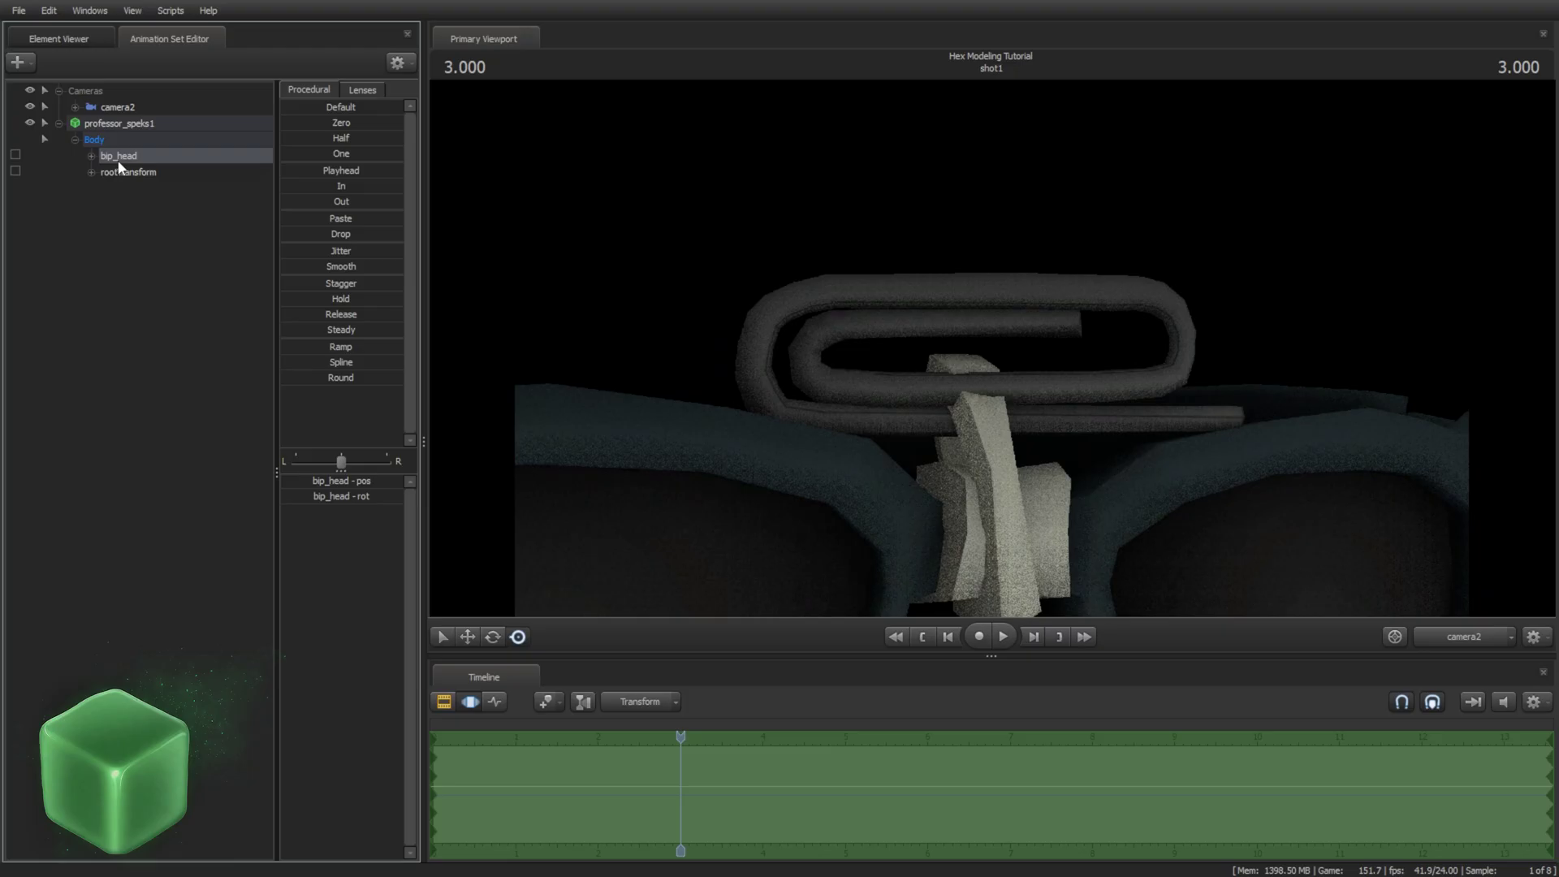
left_click(126, 172)
left_click(115, 237)
- Show the professor_speks1 game model in File Explorer and select the path of its folder for copying
right_click(128, 124)
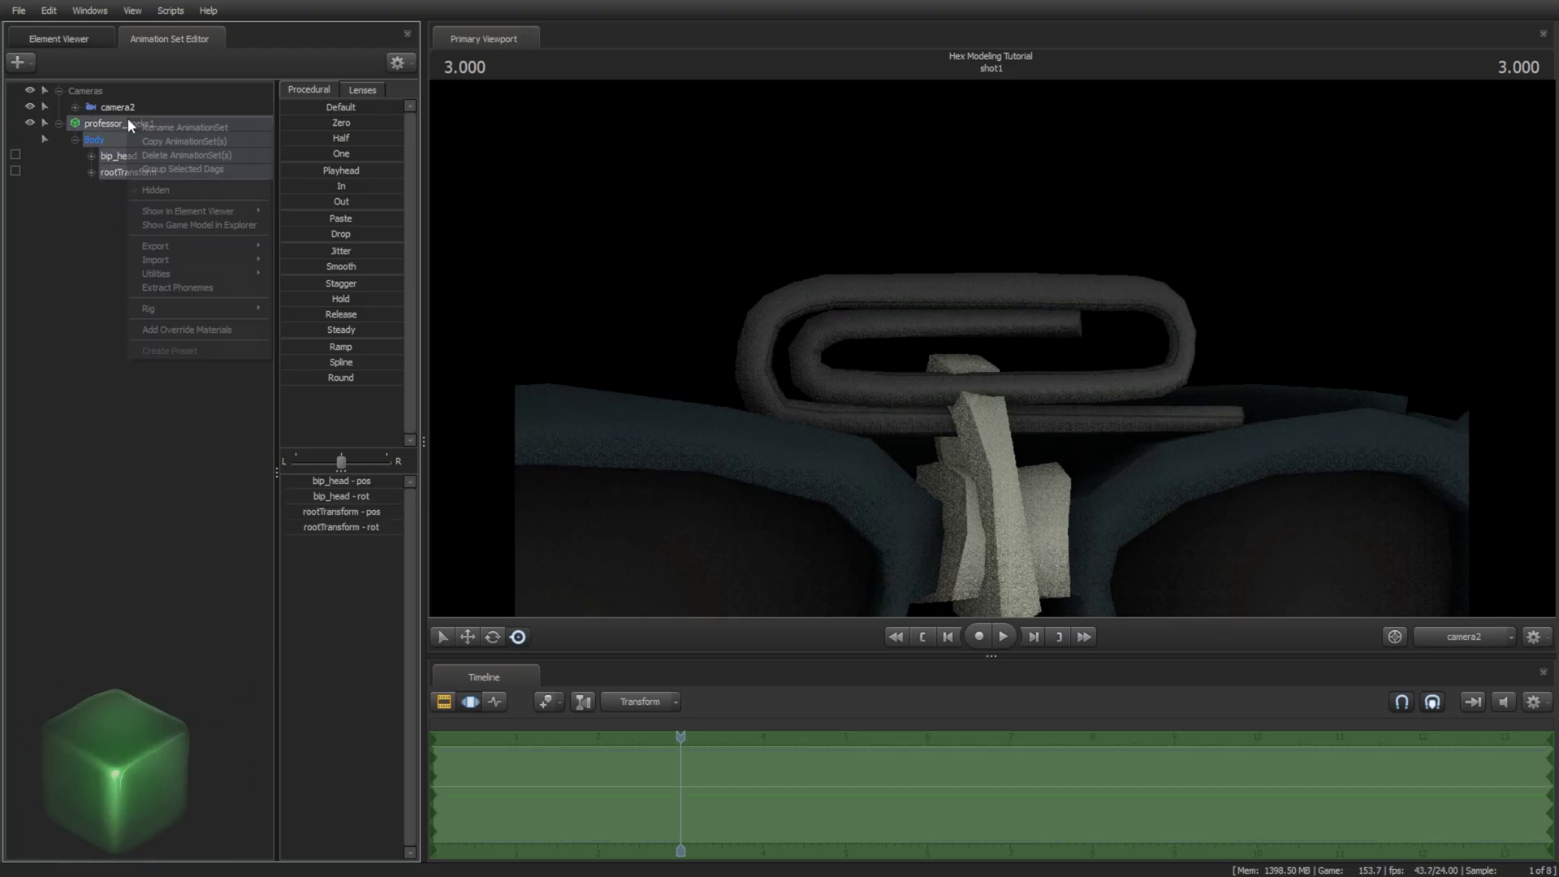
left_click(224, 224)
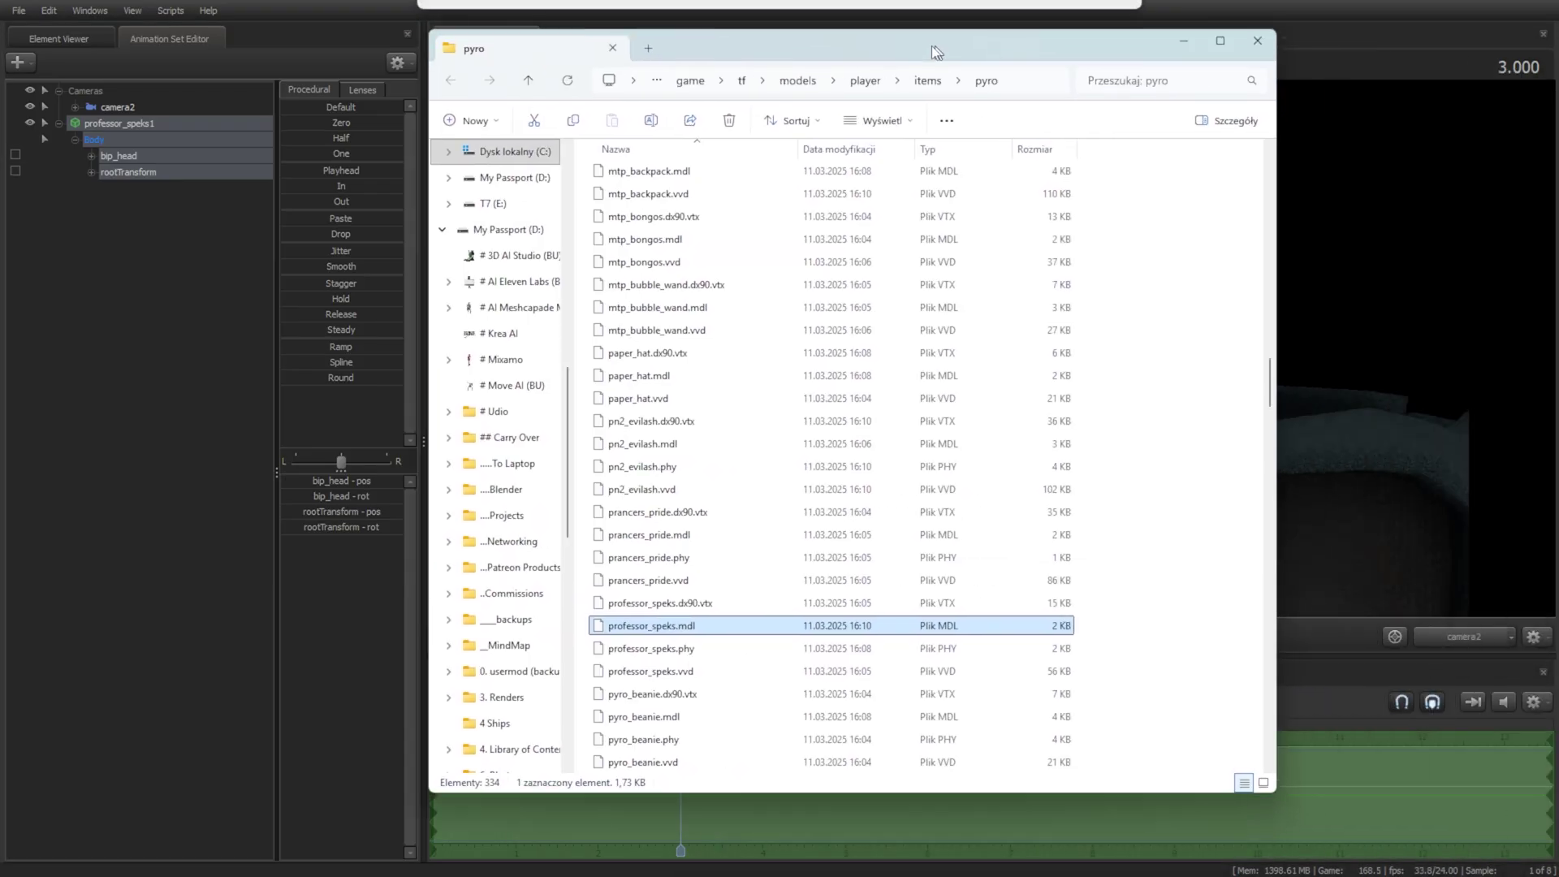
left_click_drag(936, 52, 897, 58)
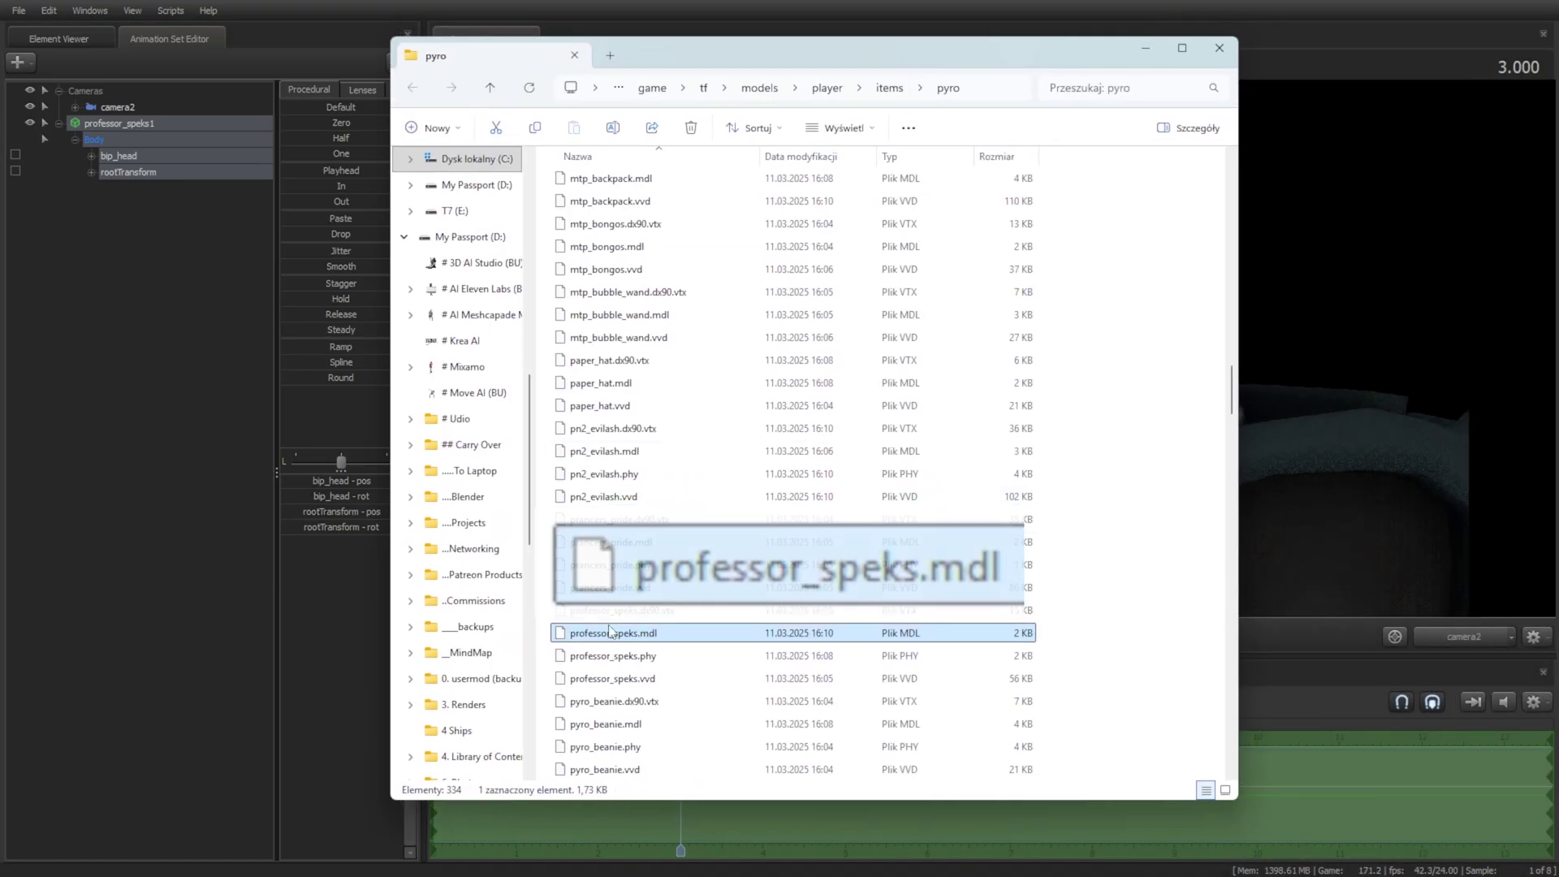
key("alt+d")
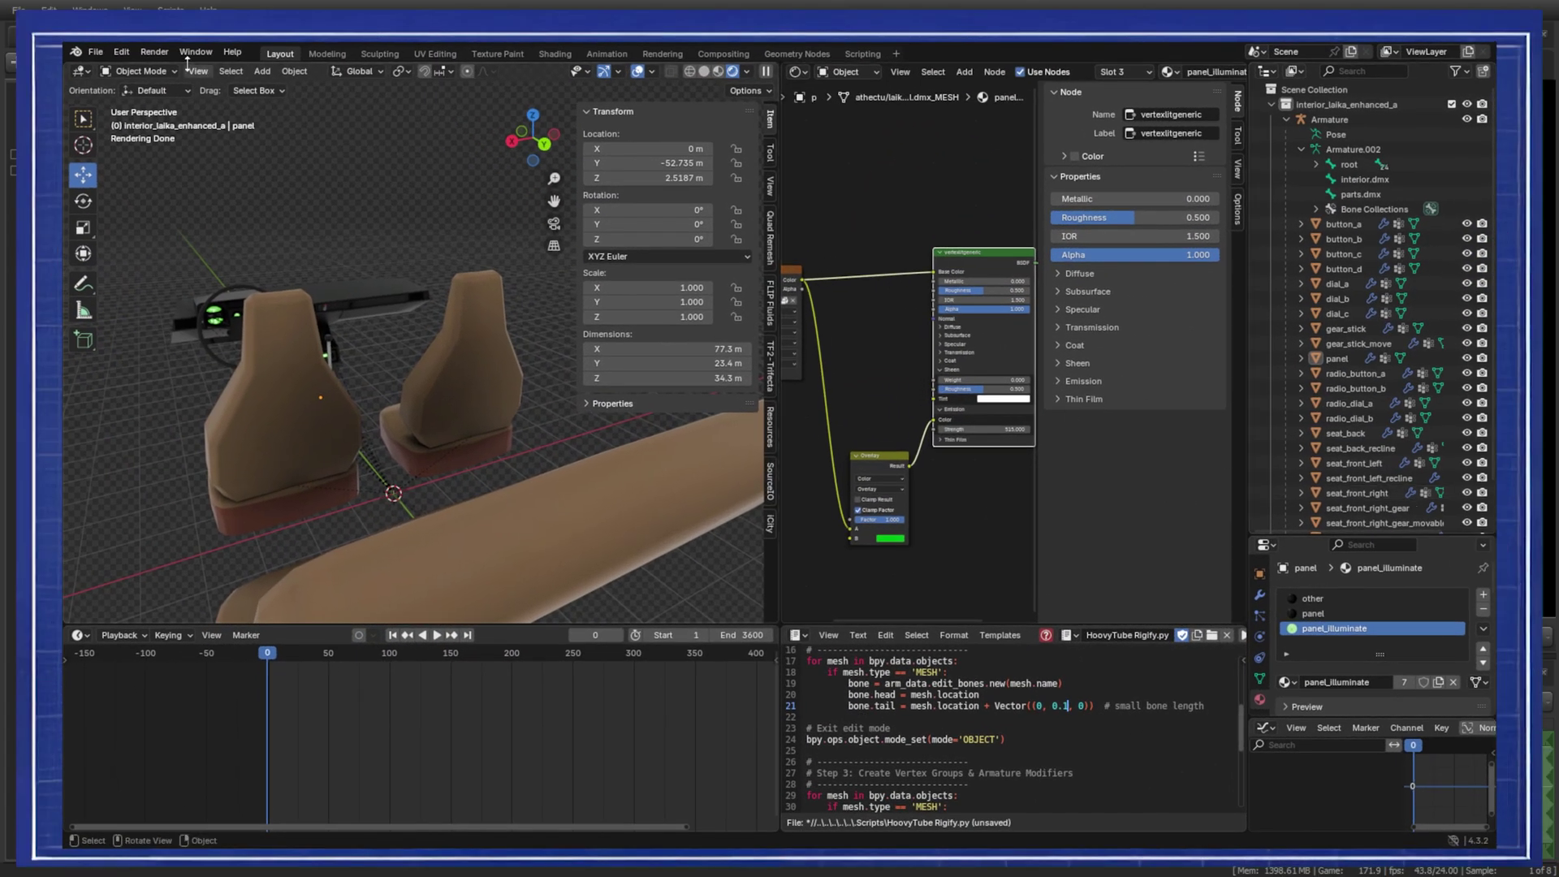
- Switch to Blender and install the add-on SourceIO-master.zip from disk, taken from Source Filmmaker's usermod\plugins\SourceIO folder
left_click(123, 52)
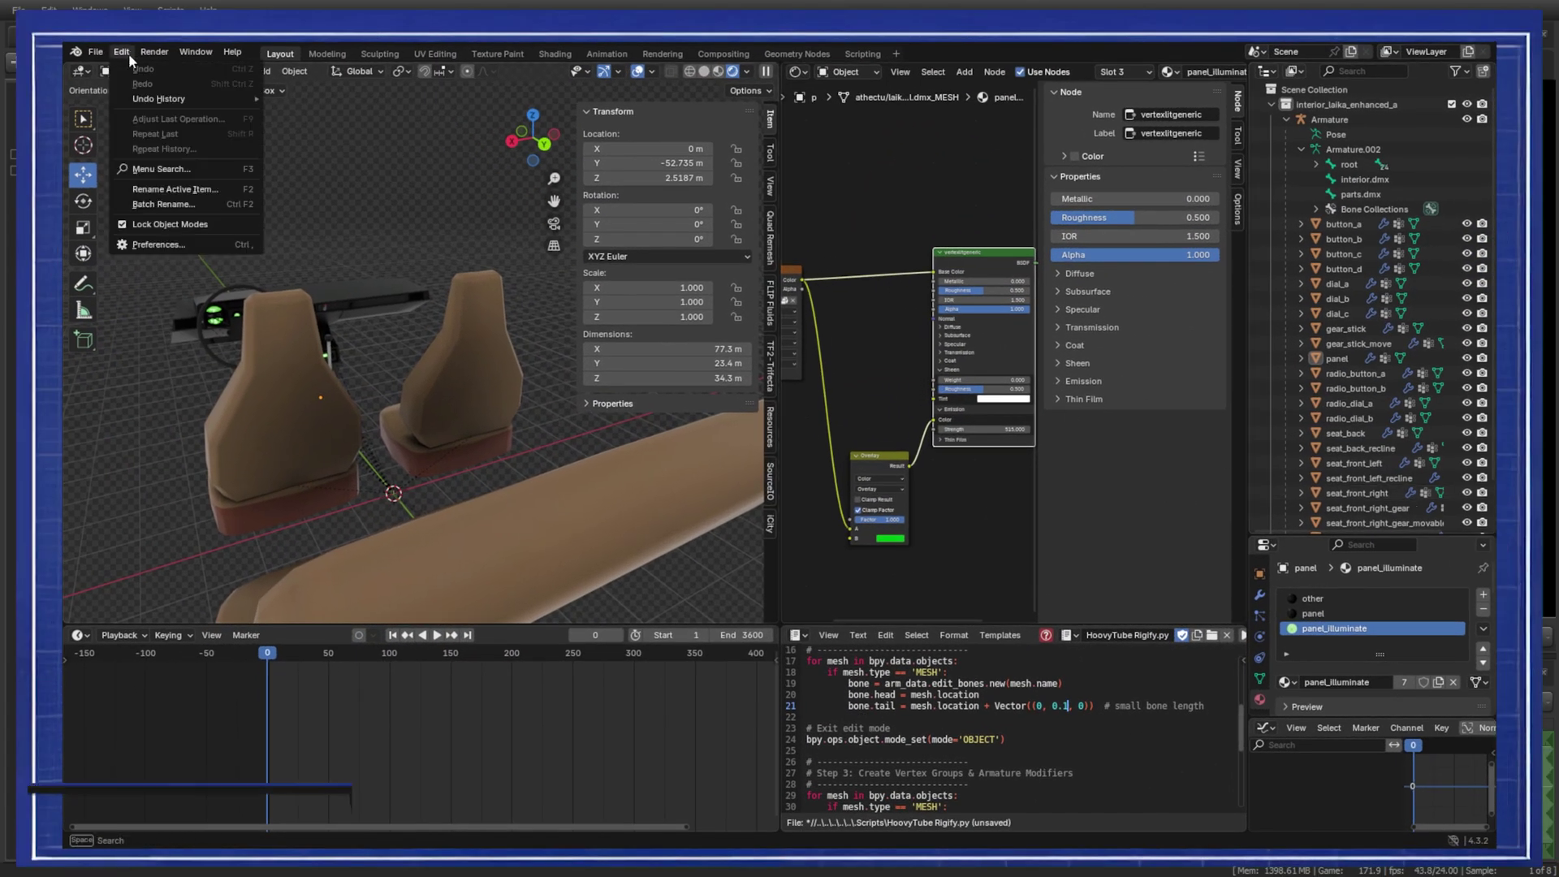
left_click(174, 243)
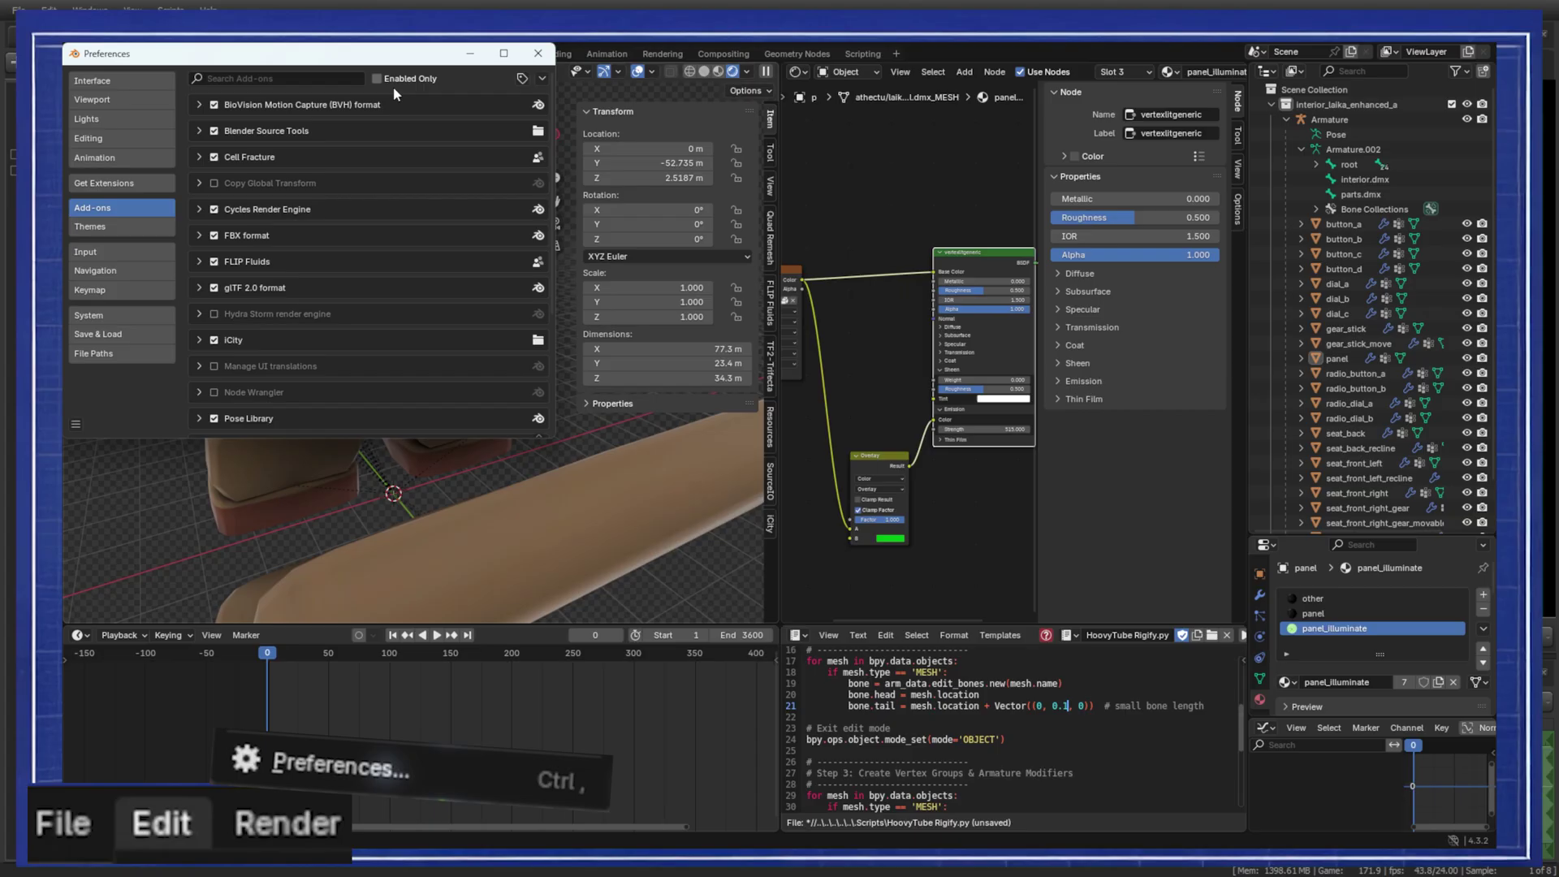
left_click(541, 80)
left_click(499, 114)
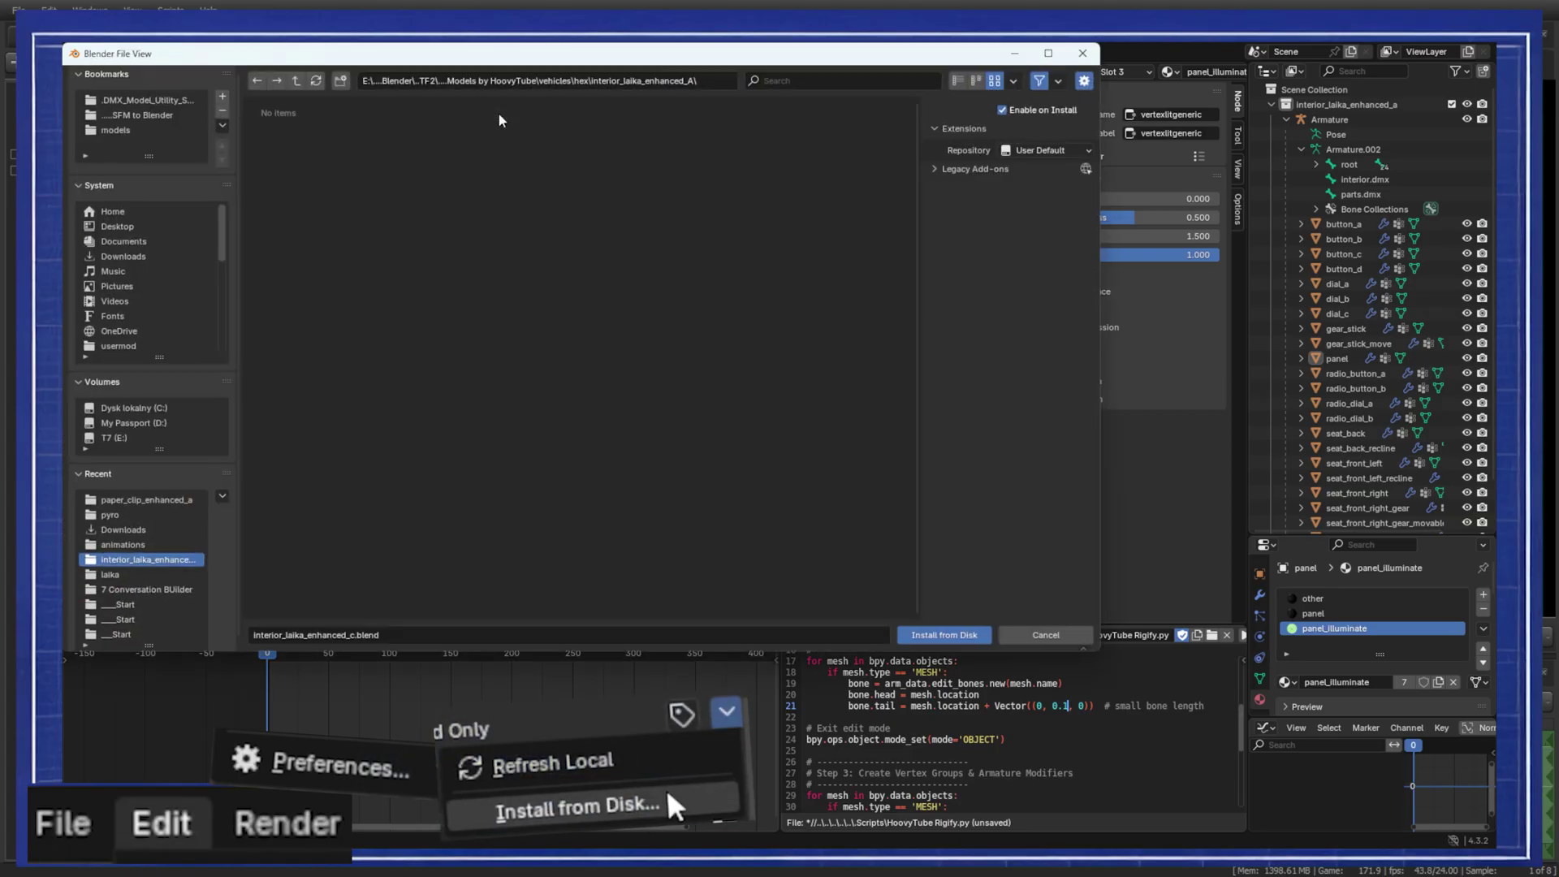
type("C:\\Program Files (x86)\\Steam\\steamapps\\common\\SourceFilmmaker\\game\\usermod\\plugins\\SourceIO\\")
key("Return")
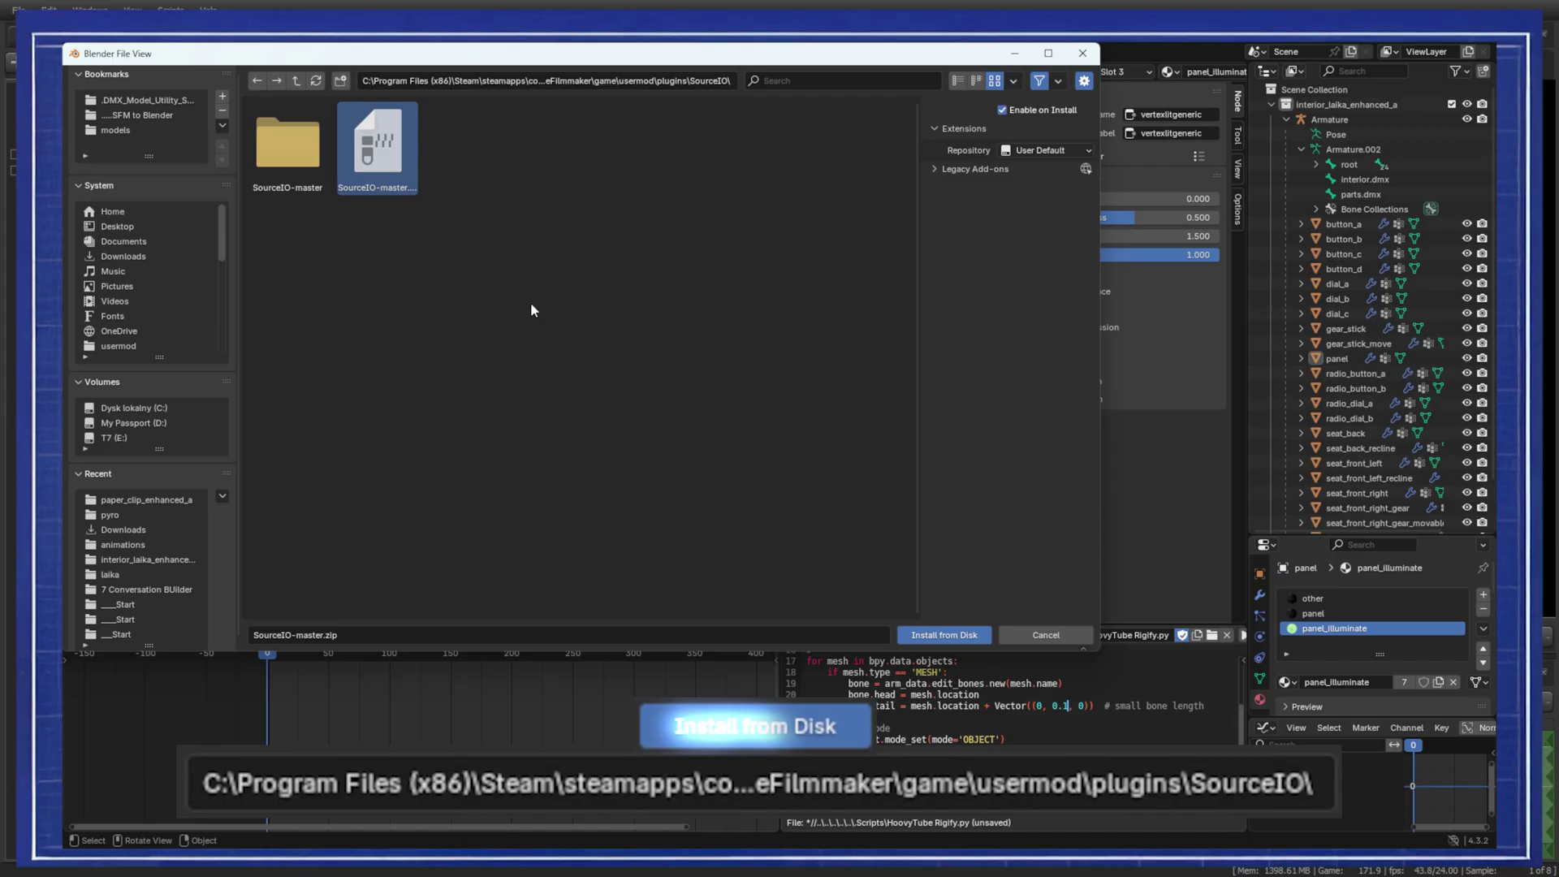
left_click(642, 83)
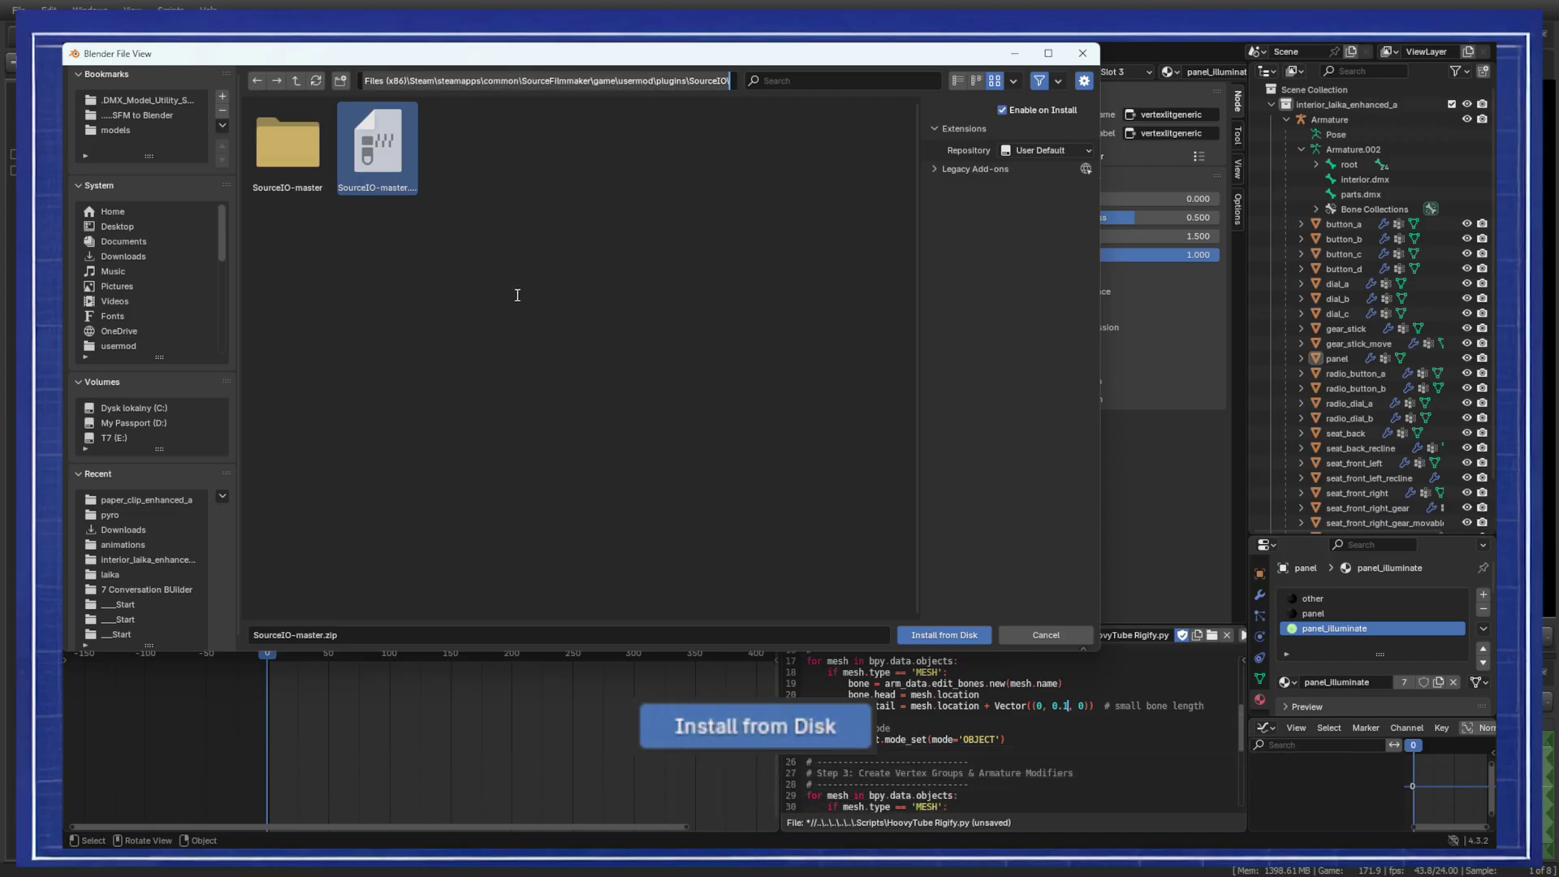
left_click(933, 631)
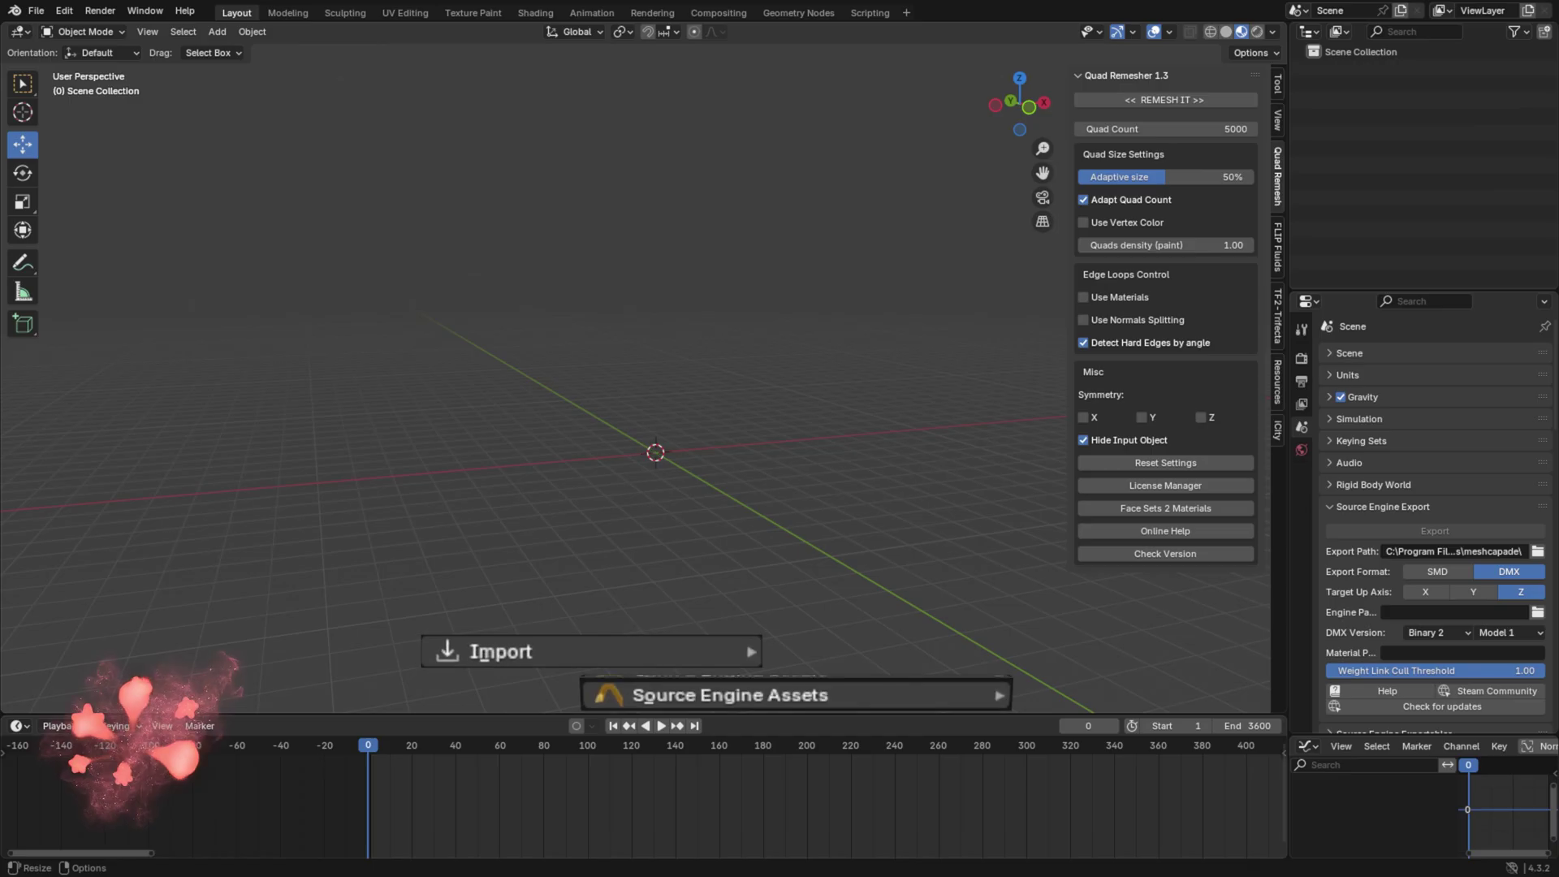
- Import the GoldSrc/Source model professor_speks.mdl from Source Filmmaker's tf\models\player\items\pyro folder, filtering the files by "spe"
left_click(36, 11)
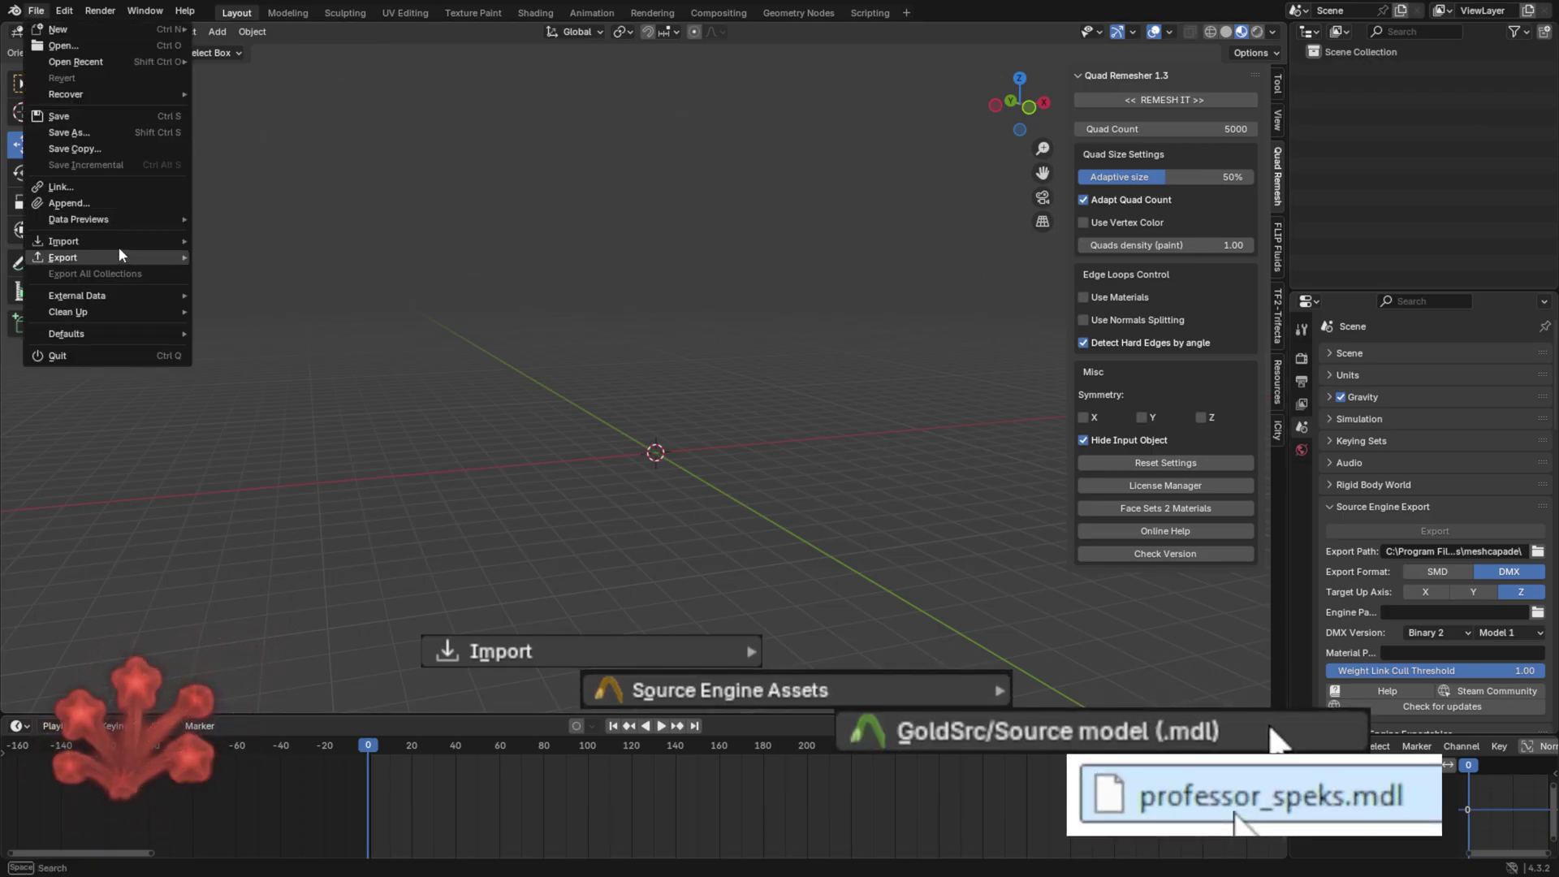
mouse_move(148, 247)
mouse_move(358, 435)
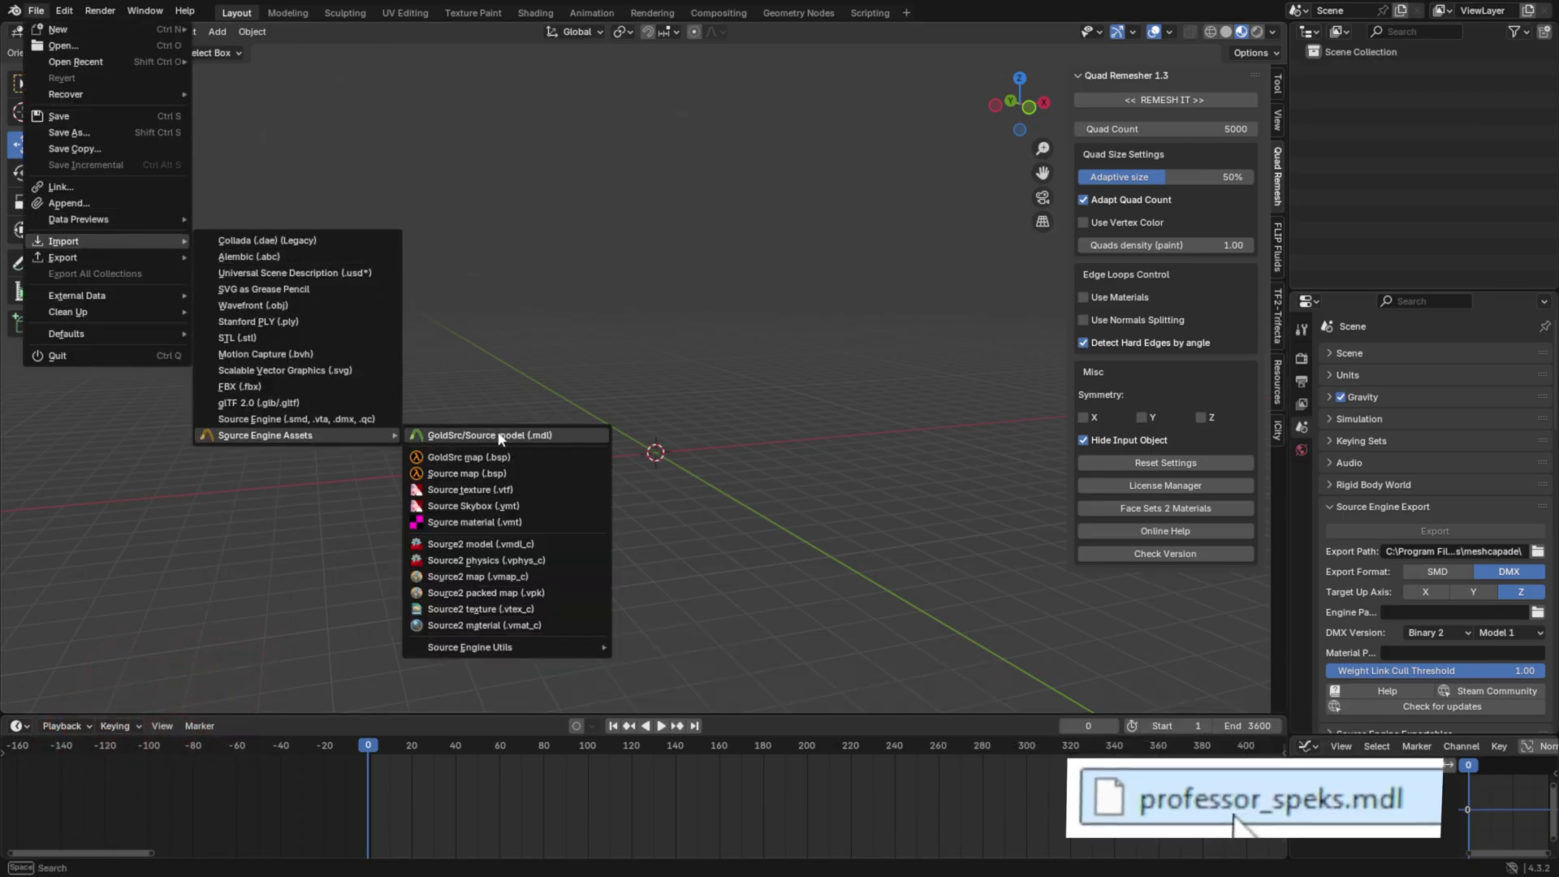
left_click(572, 434)
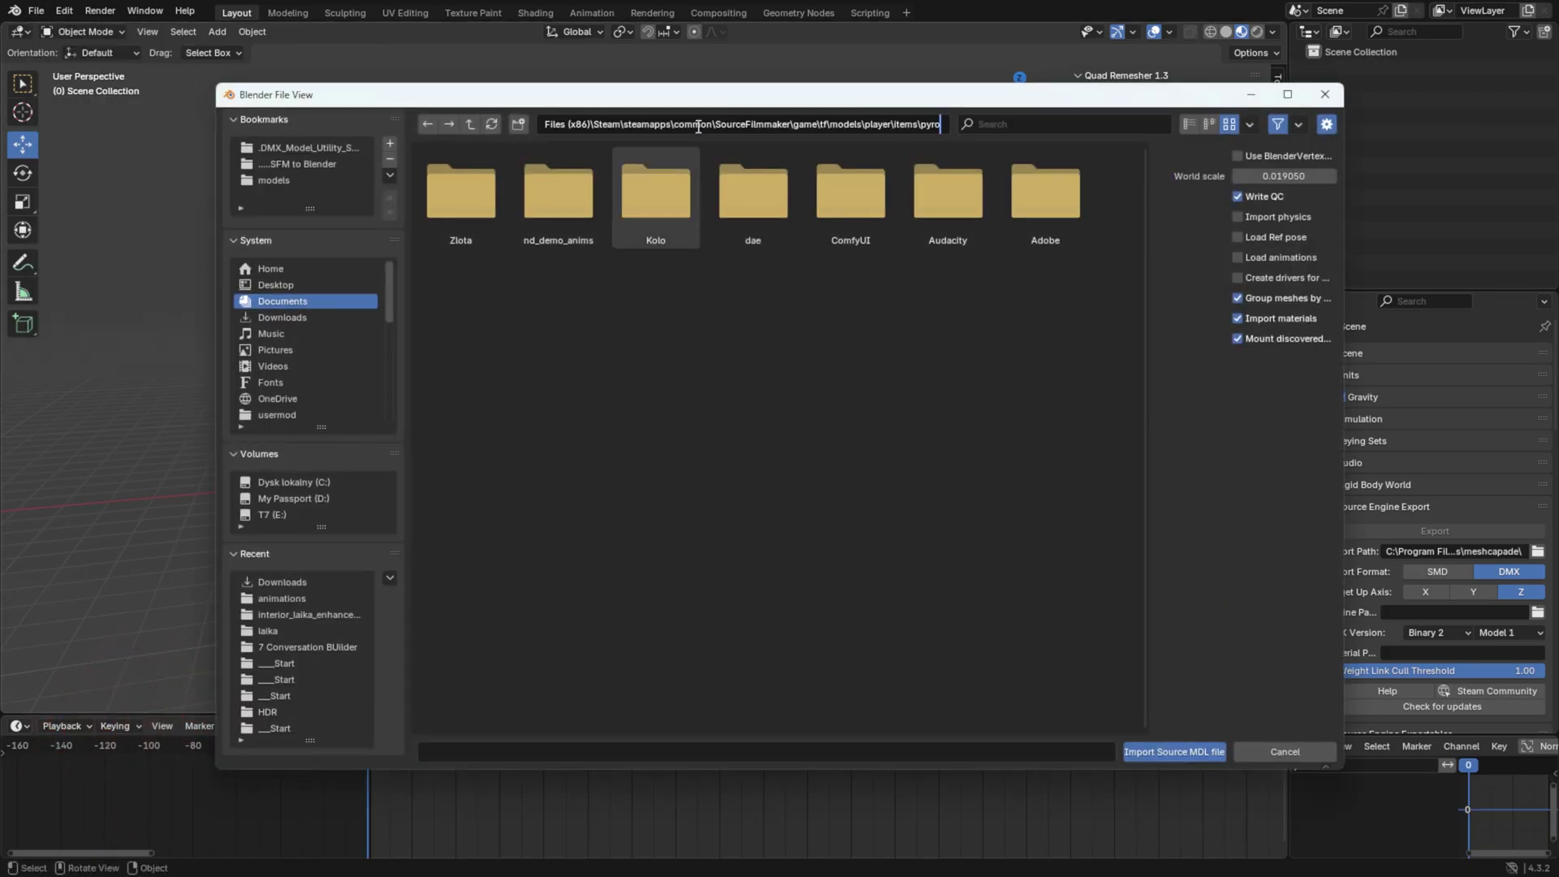
key("Return")
left_click(1080, 122)
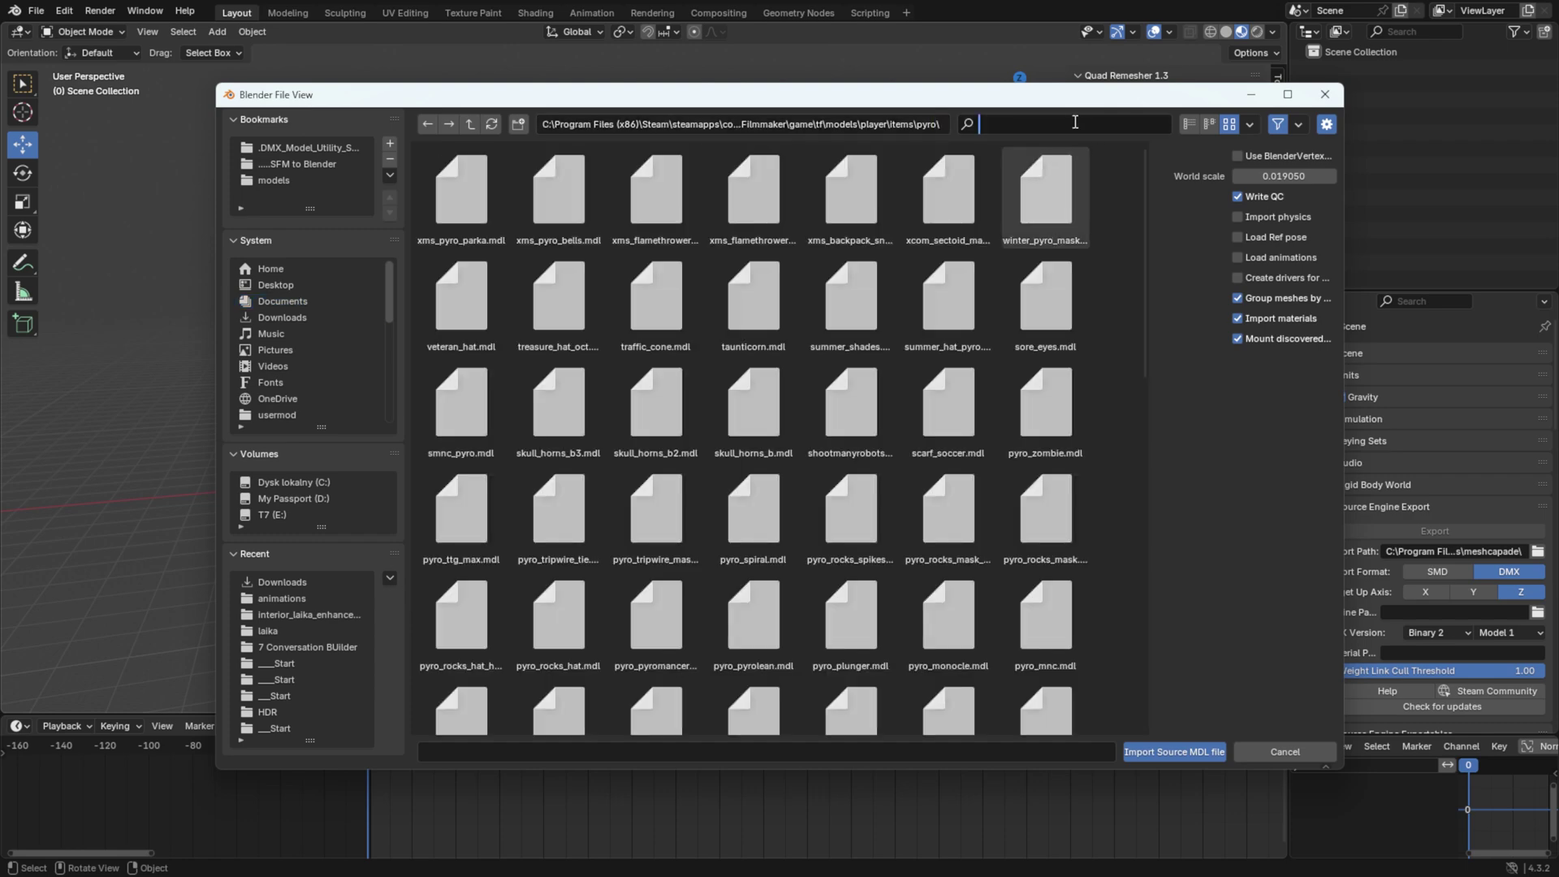
type("spe")
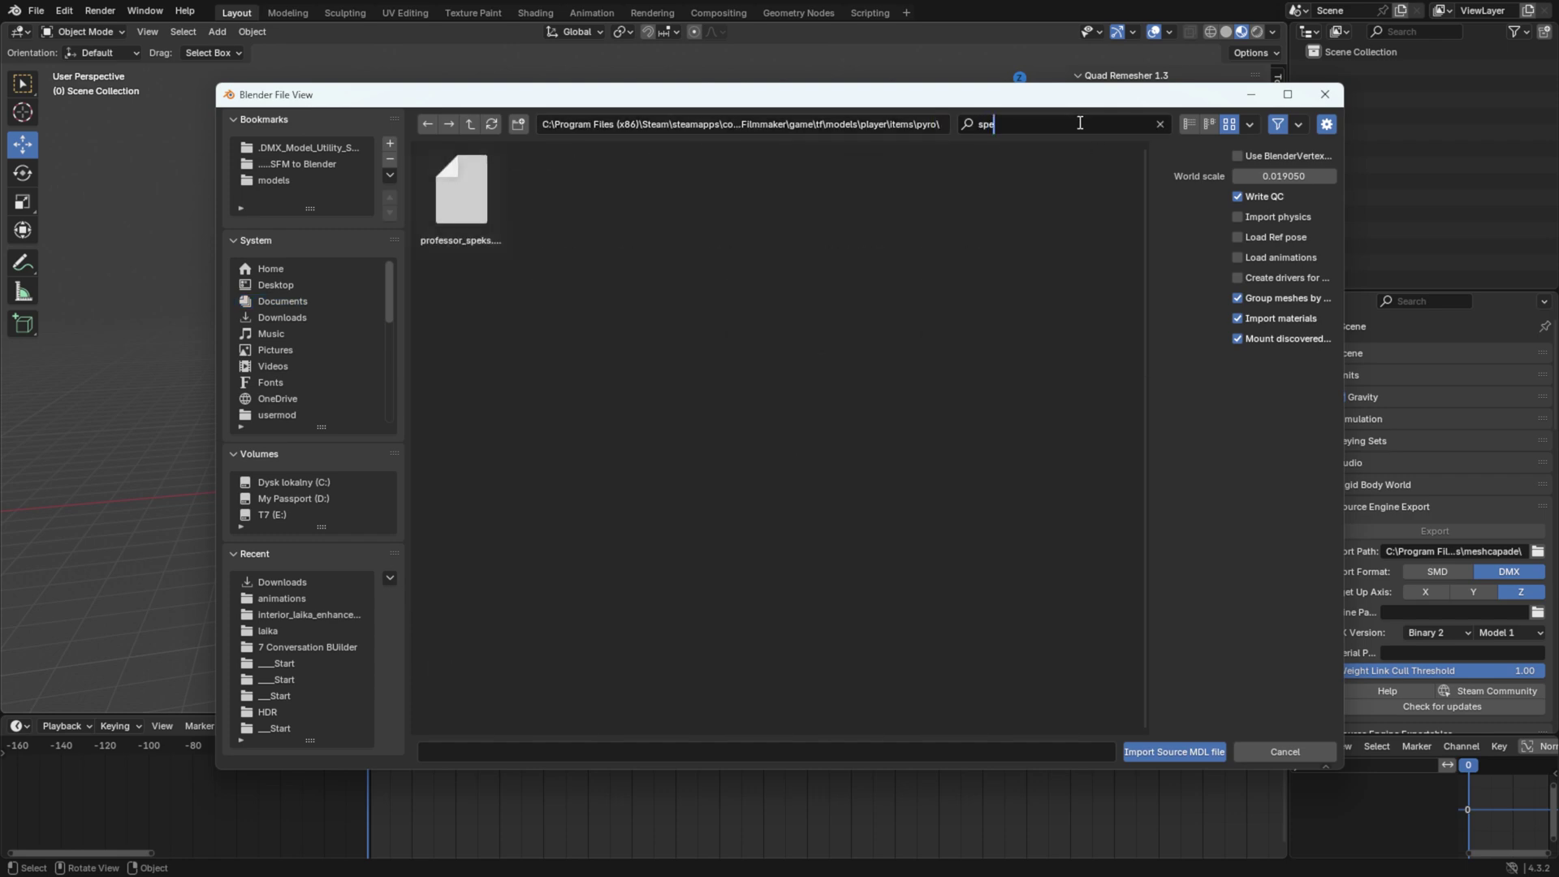
double_click(461, 206)
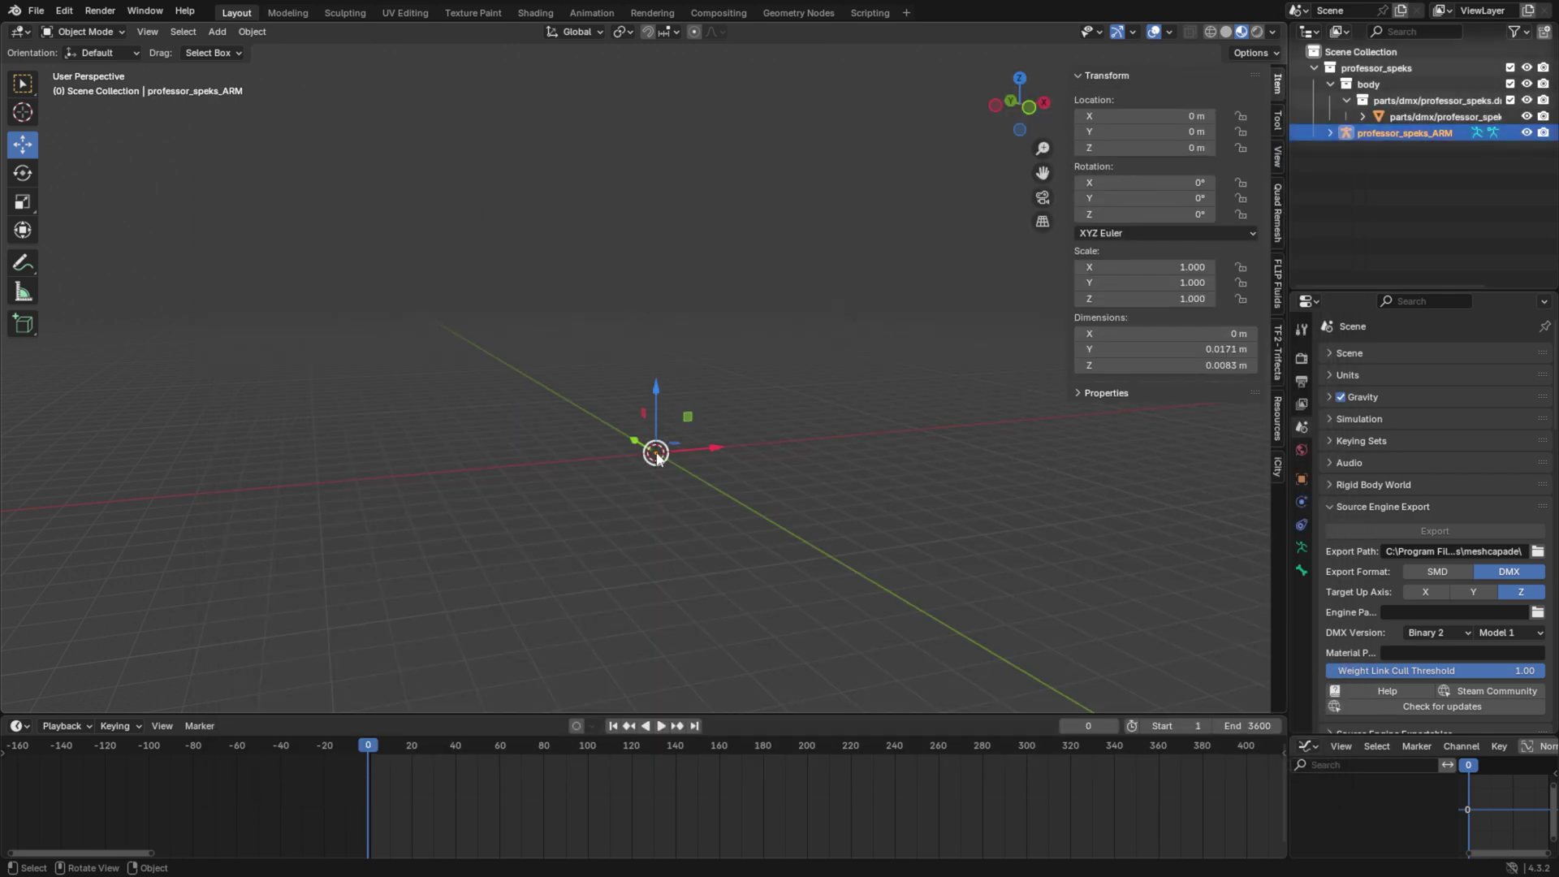
- Set the X rotation of the professor_speks_ARM armature to 90°
key("grave")
left_click(713, 510)
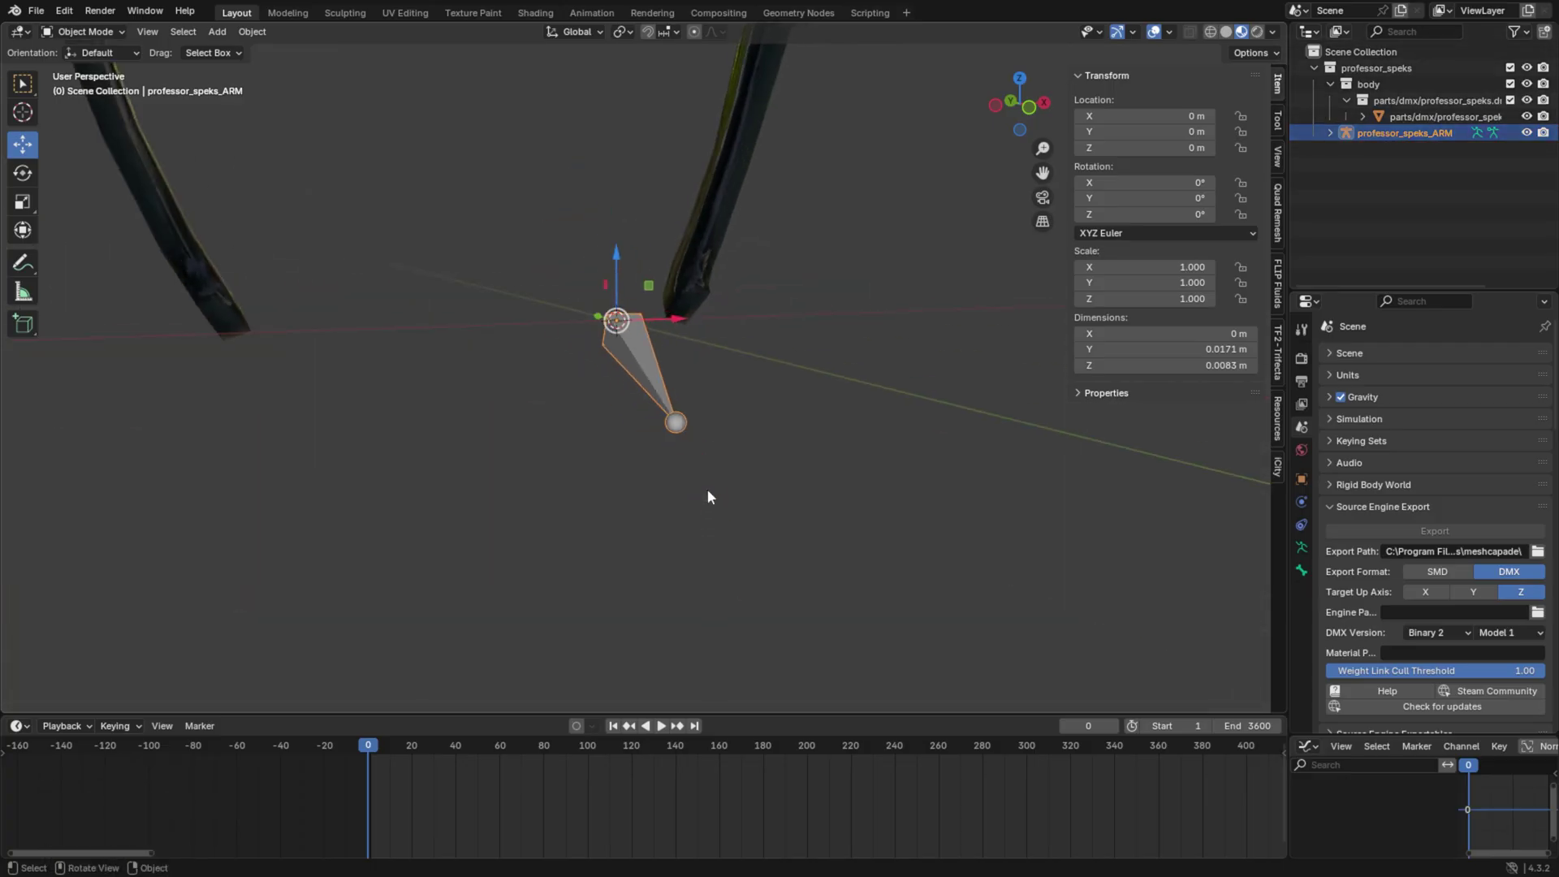
scroll(699, 467, "down", 6)
middle_click_drag(682, 388, 760, 422)
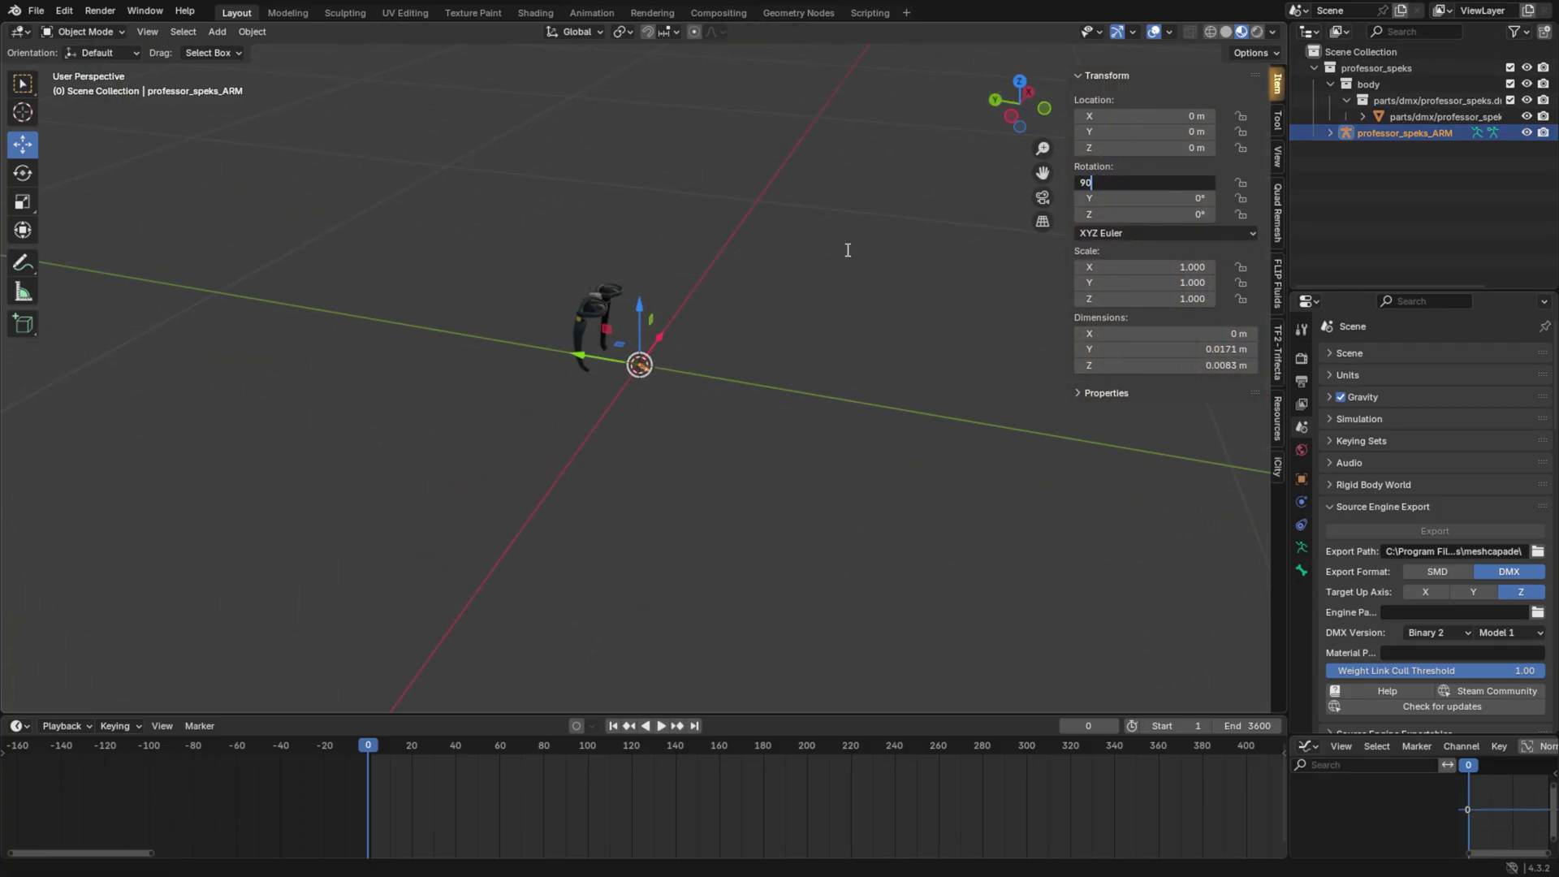
middle_click_drag(768, 309, 700, 319)
scroll(692, 289, "up", 4)
scroll(700, 318, "up", 2)
- Apply the rotation and scale of the glasses object and convert it to a mesh
left_click(784, 313)
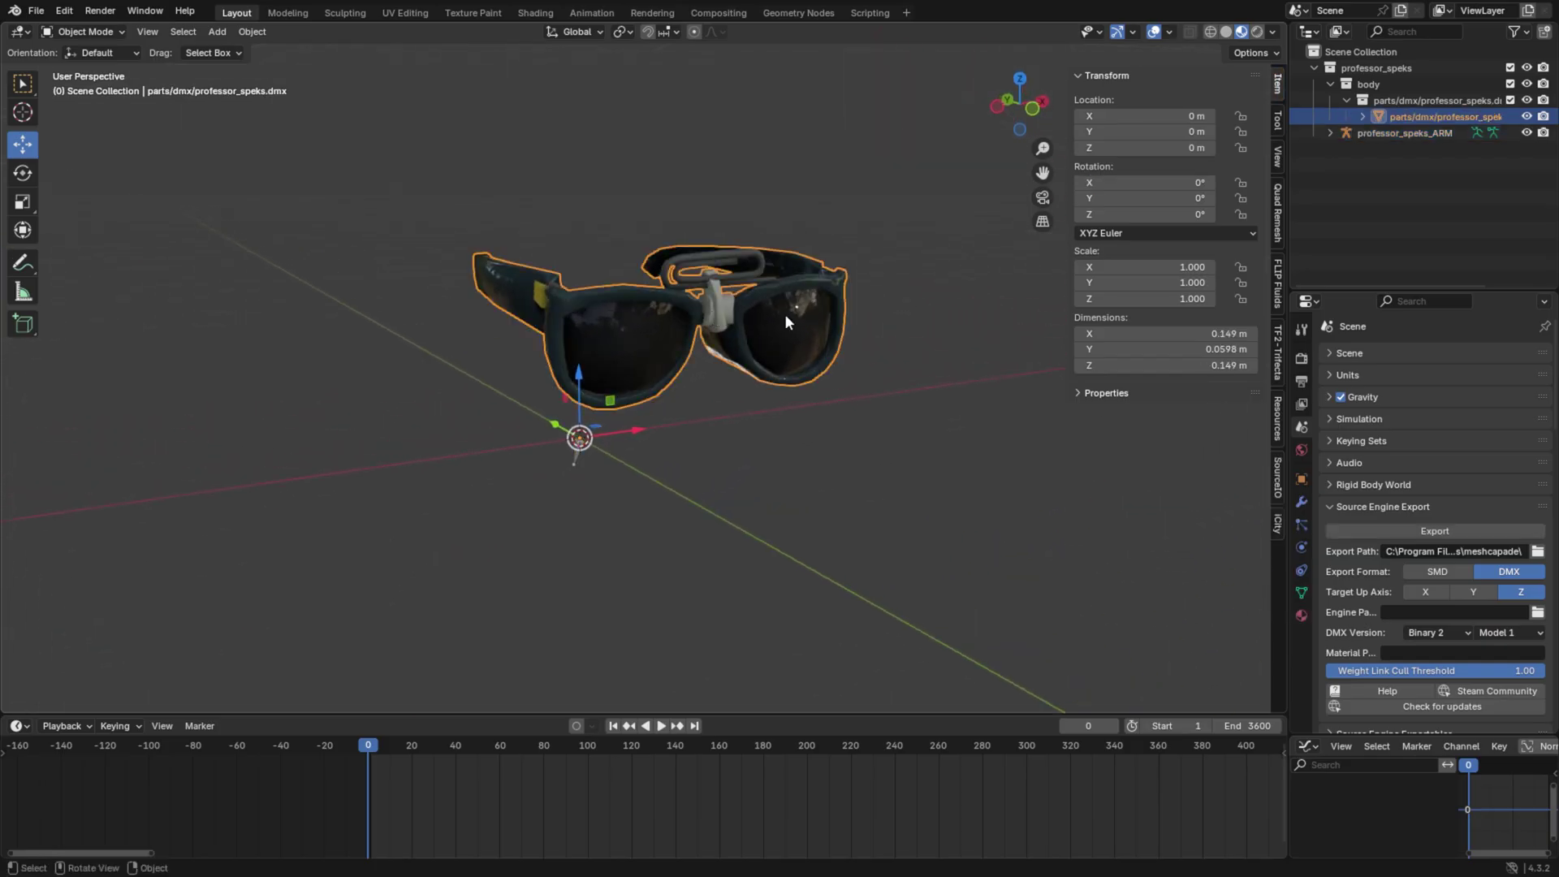
key("F3")
type("convert to")
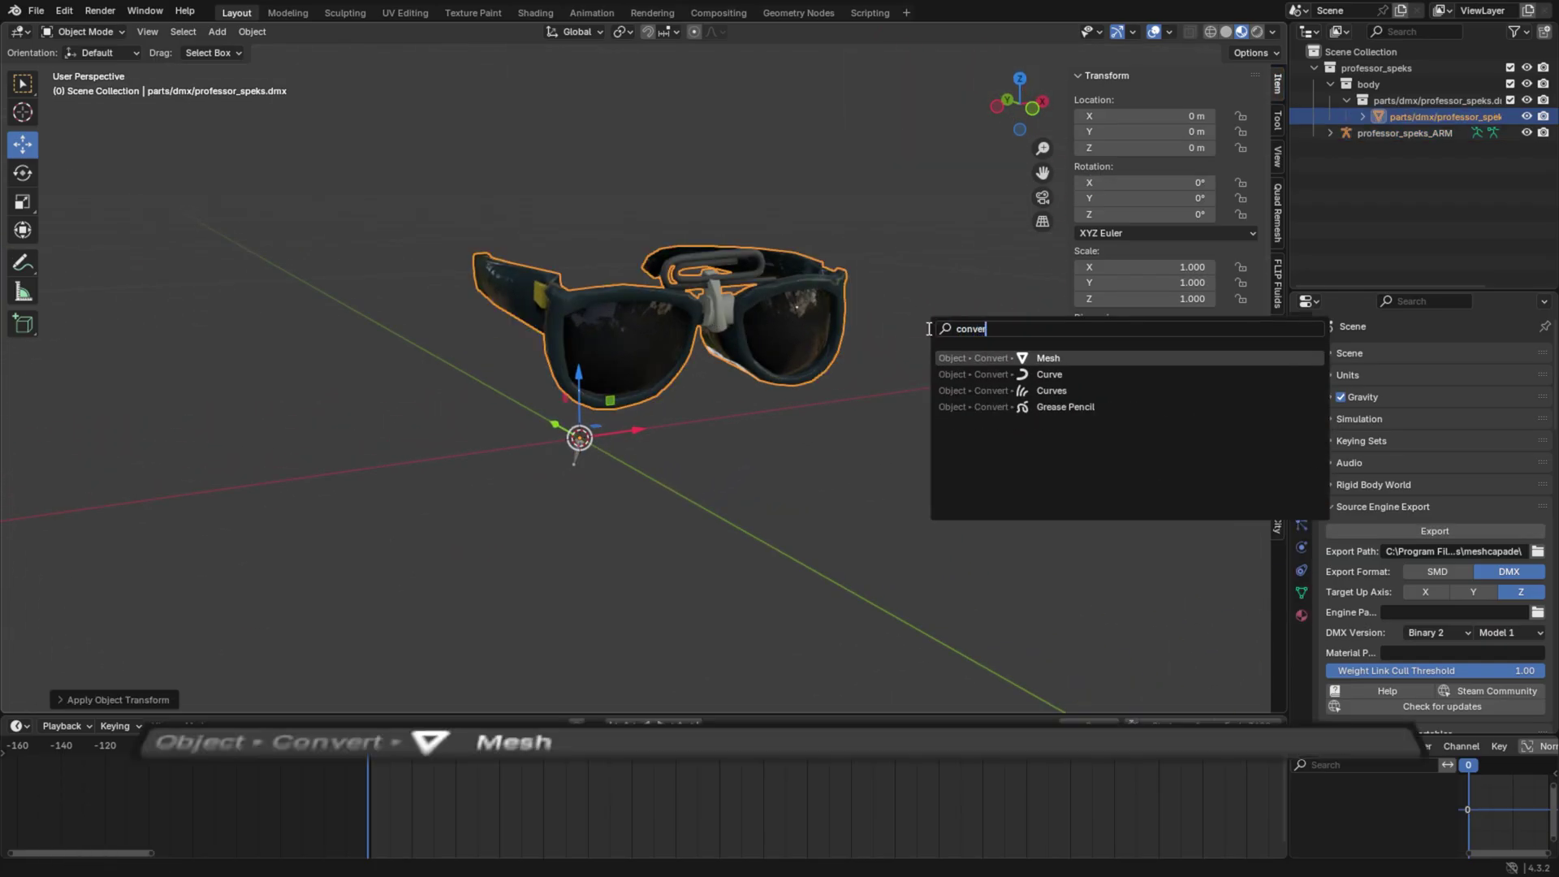
key("BackSpace")
key("BackSpace")
type("mesh")
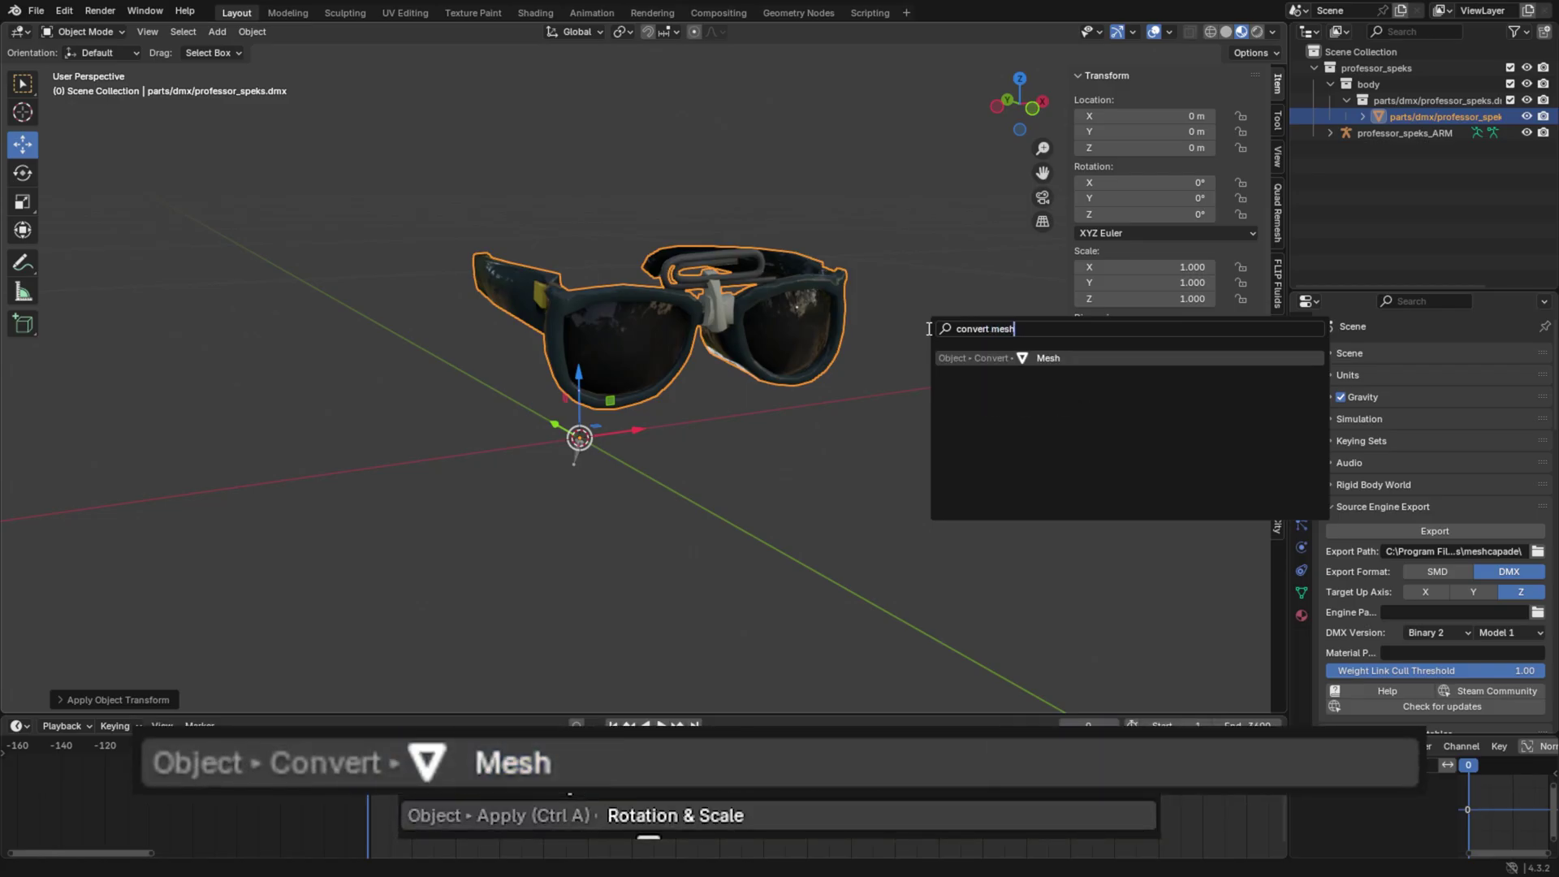
key("Return")
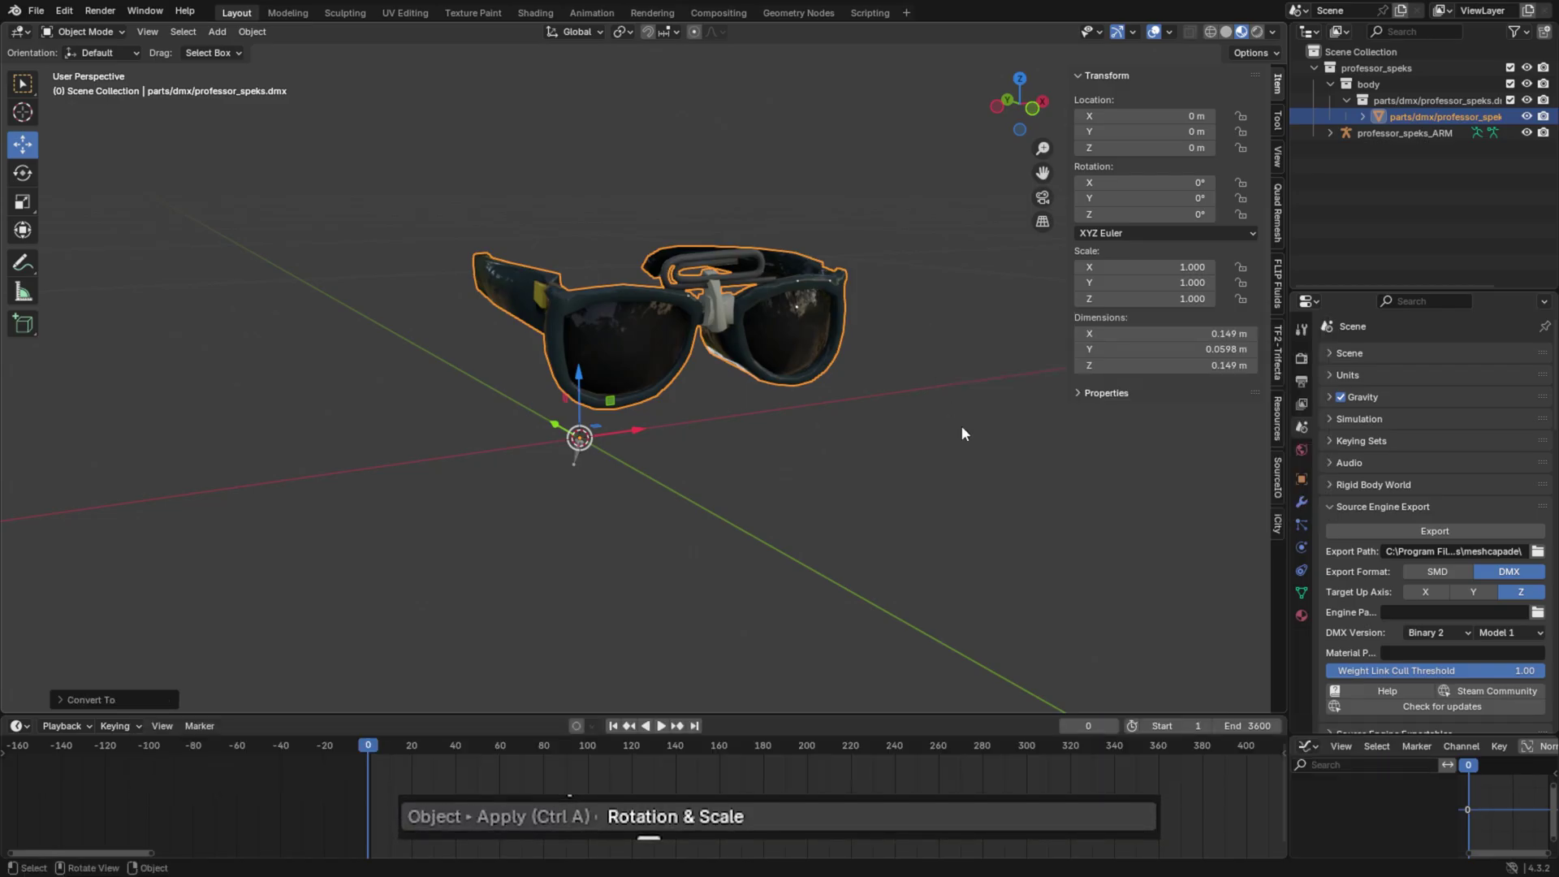
- Delete all vertex groups from the glasses mesh
left_click(1301, 593)
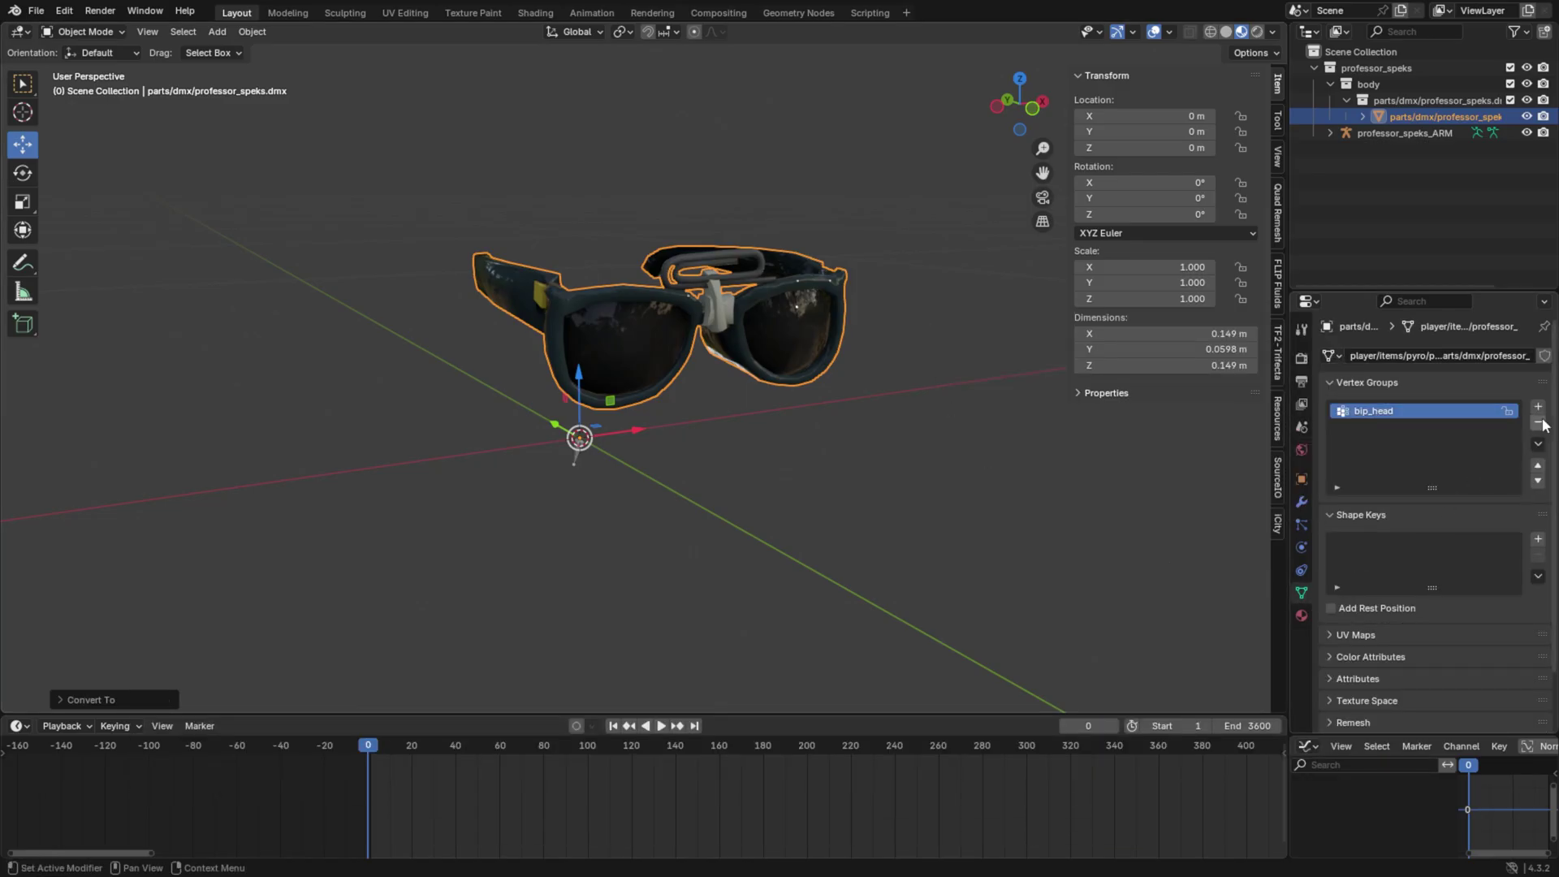
left_click(1538, 445)
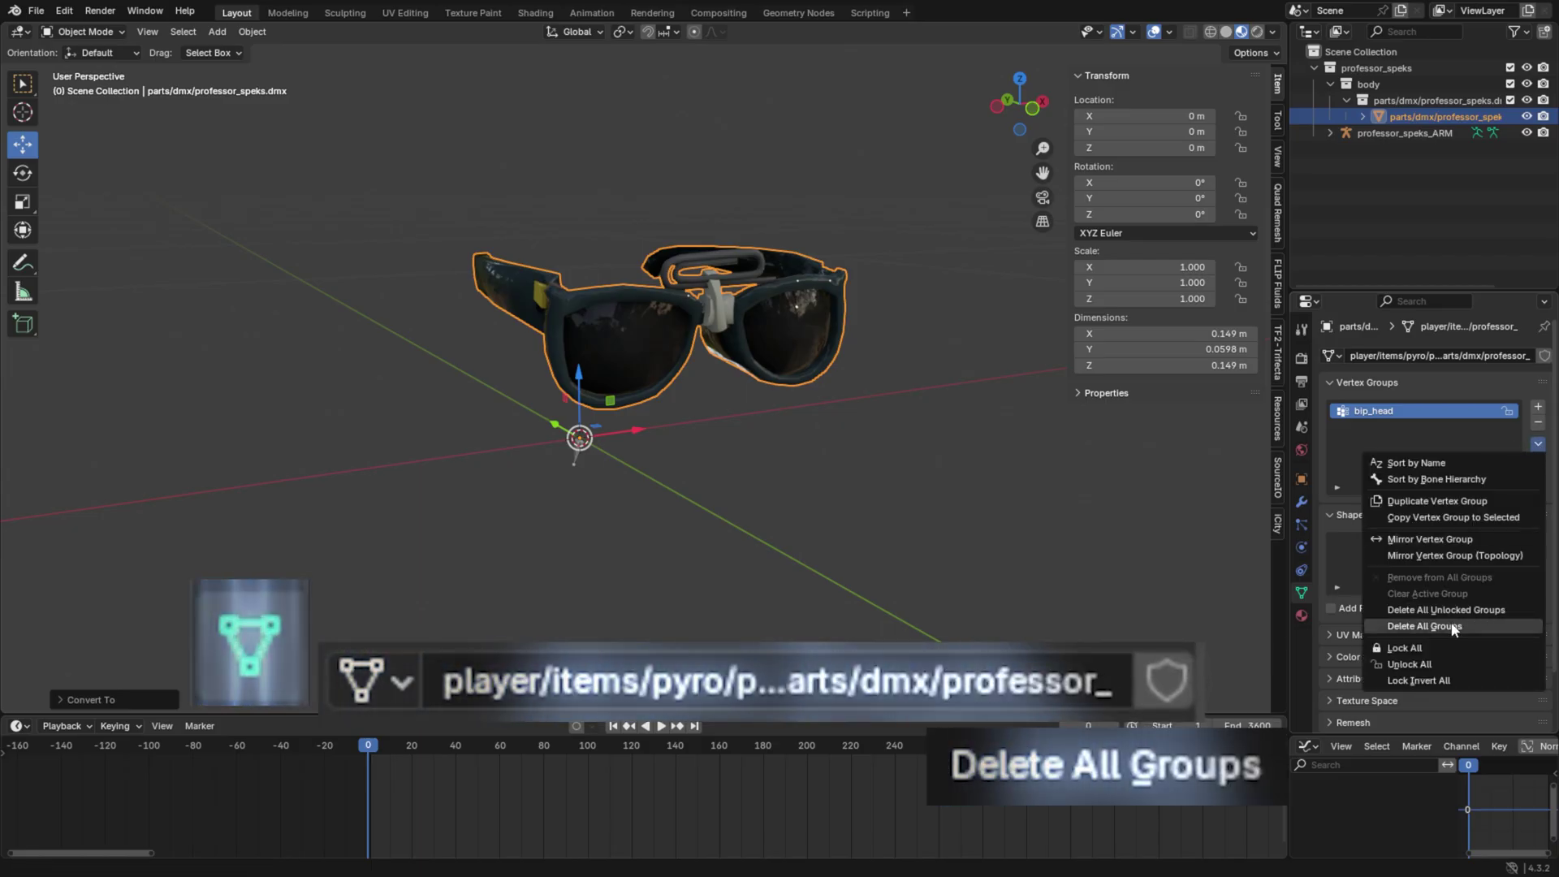
left_click(1340, 615)
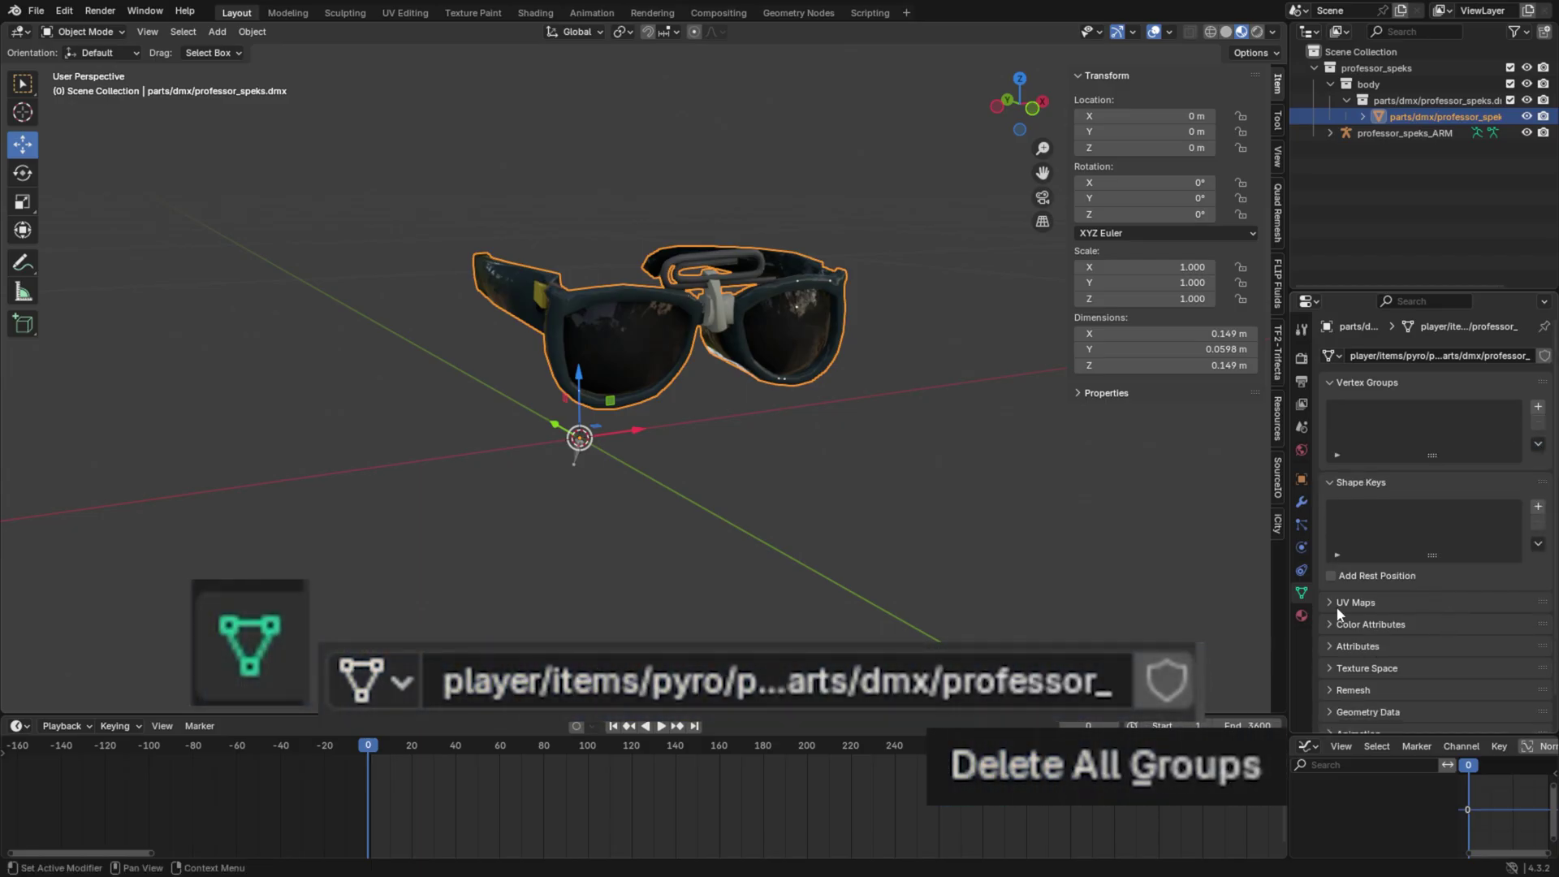
- Clear the glasses mesh's parent while keeping its transformation
left_click(252, 31)
mouse_move(329, 317)
left_click(533, 607)
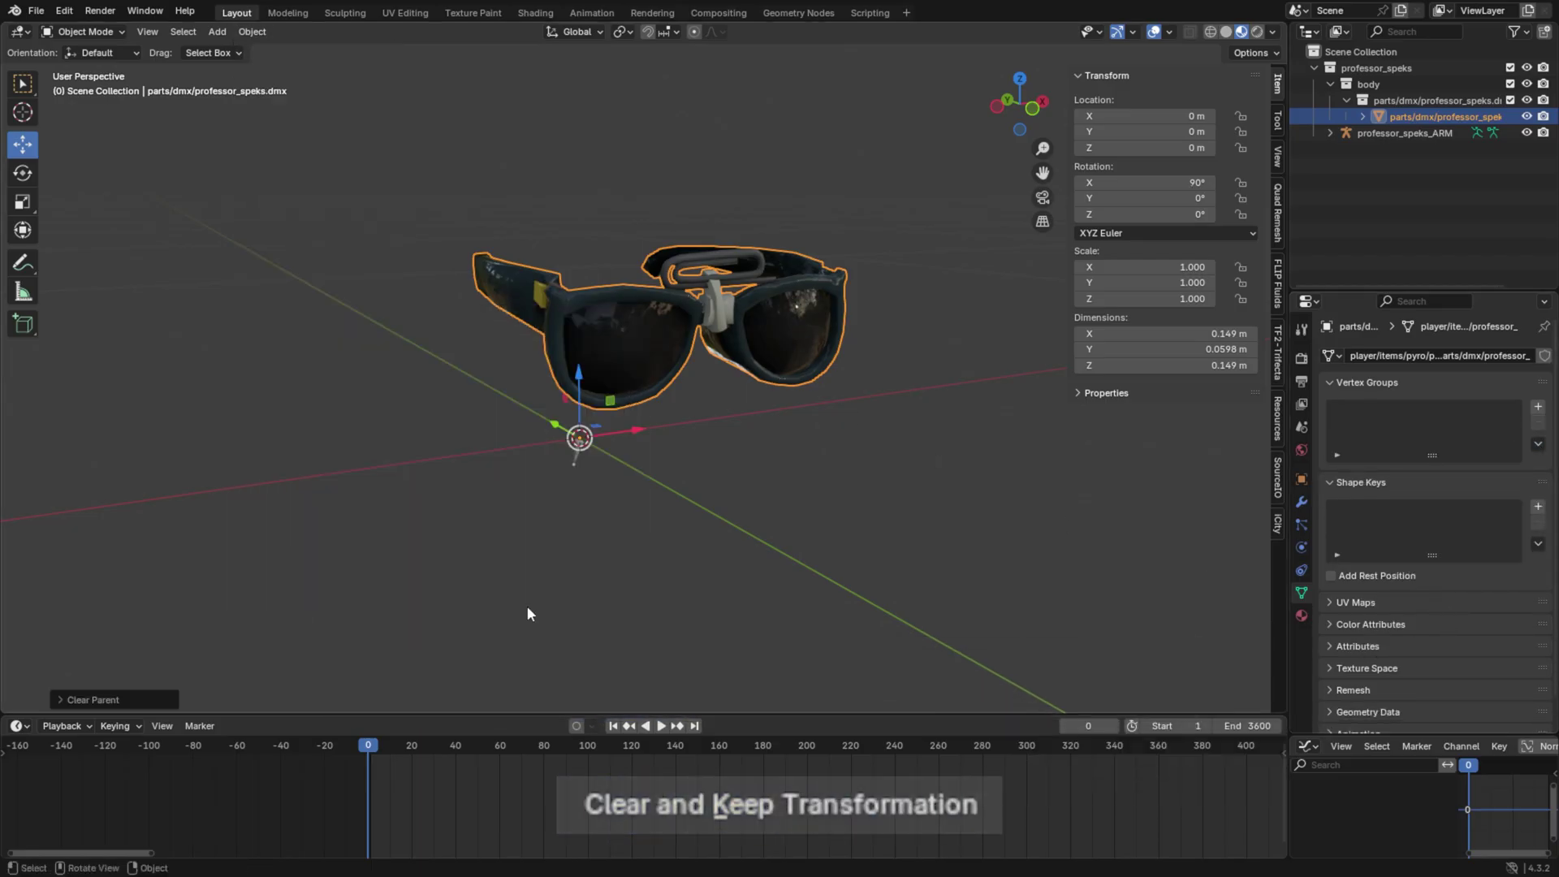
- Delete the professor_speks_ARM armature and the parts/dmx, body and professor_speks collections, keeping only the glasses mesh
left_click(1368, 133)
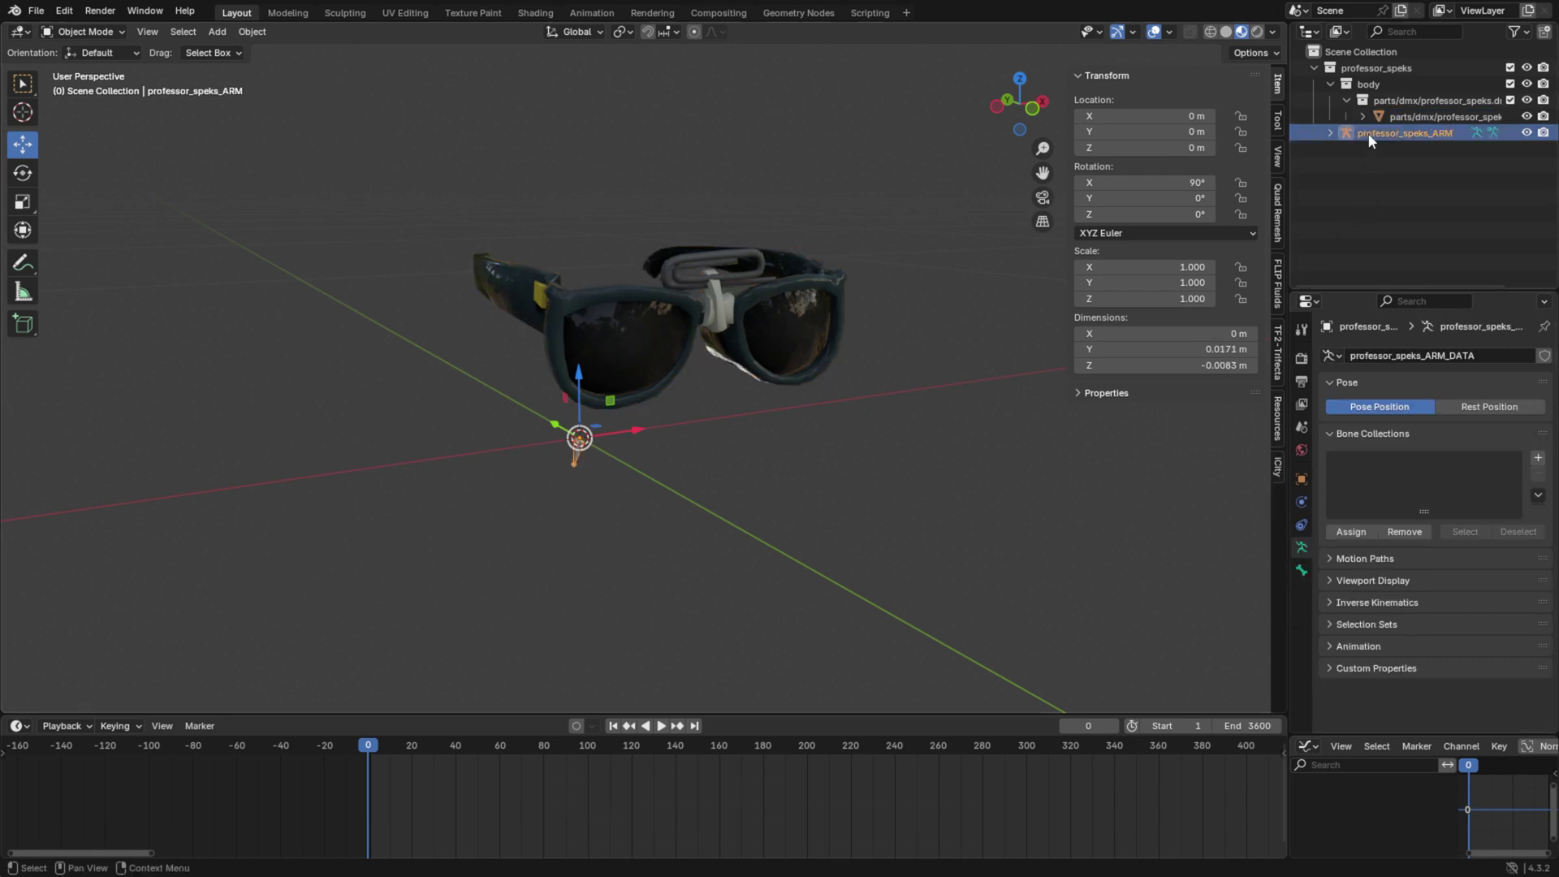
key("Delete")
left_click(1384, 103)
key("Delete")
left_click(1376, 86)
key("Delete")
left_click(1374, 73)
key("Delete")
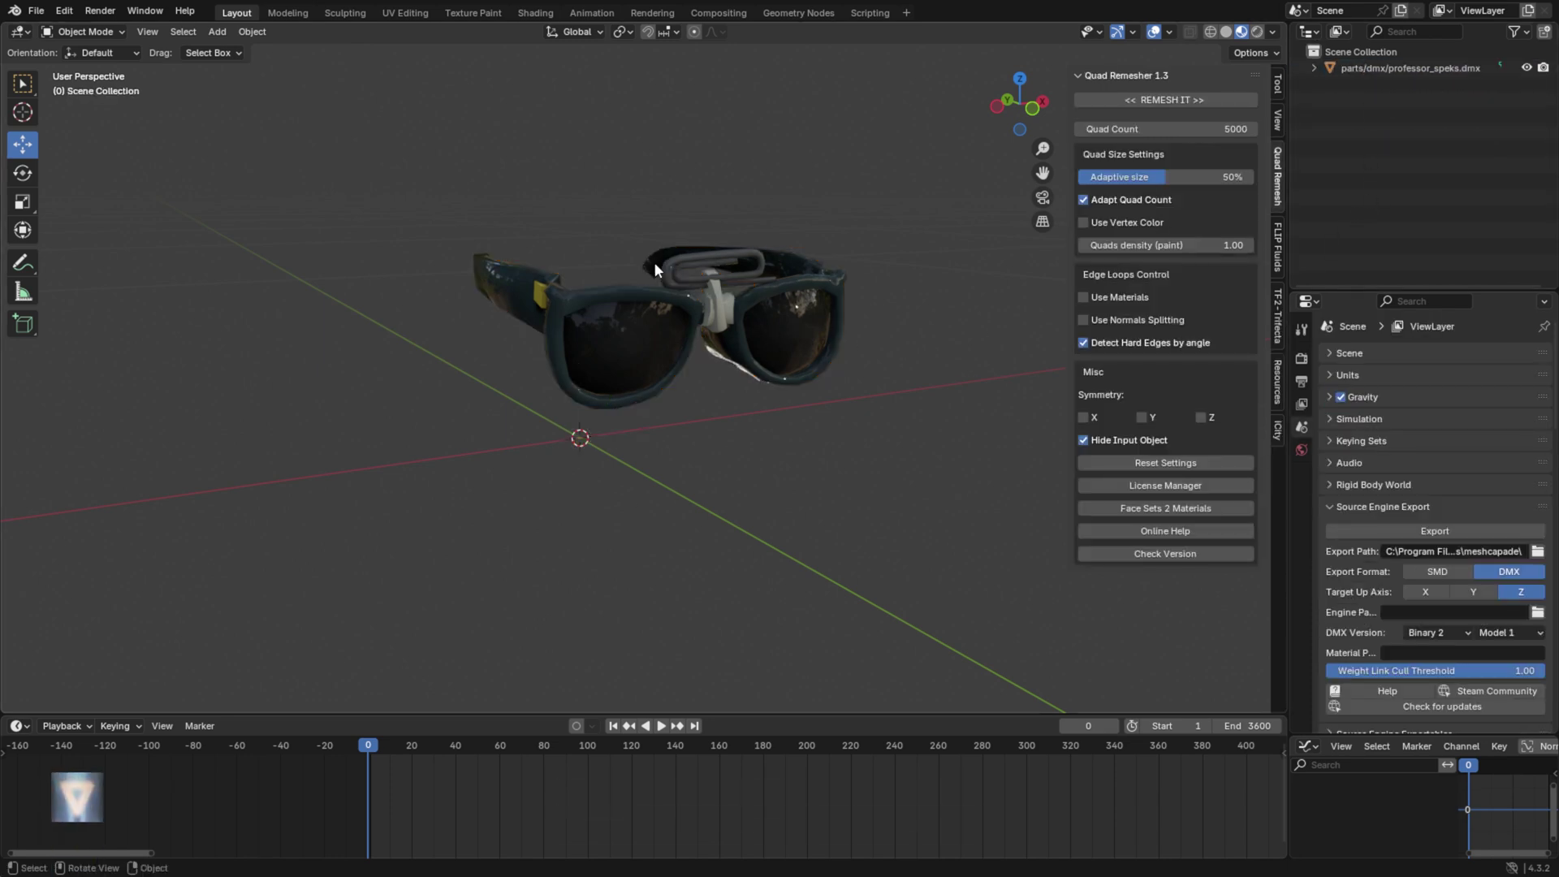
- Enter Edit Mode on the glasses mesh and select a single vertex at the end bend of the paper clip
left_click(693, 281)
left_click(84, 32)
left_click(84, 70)
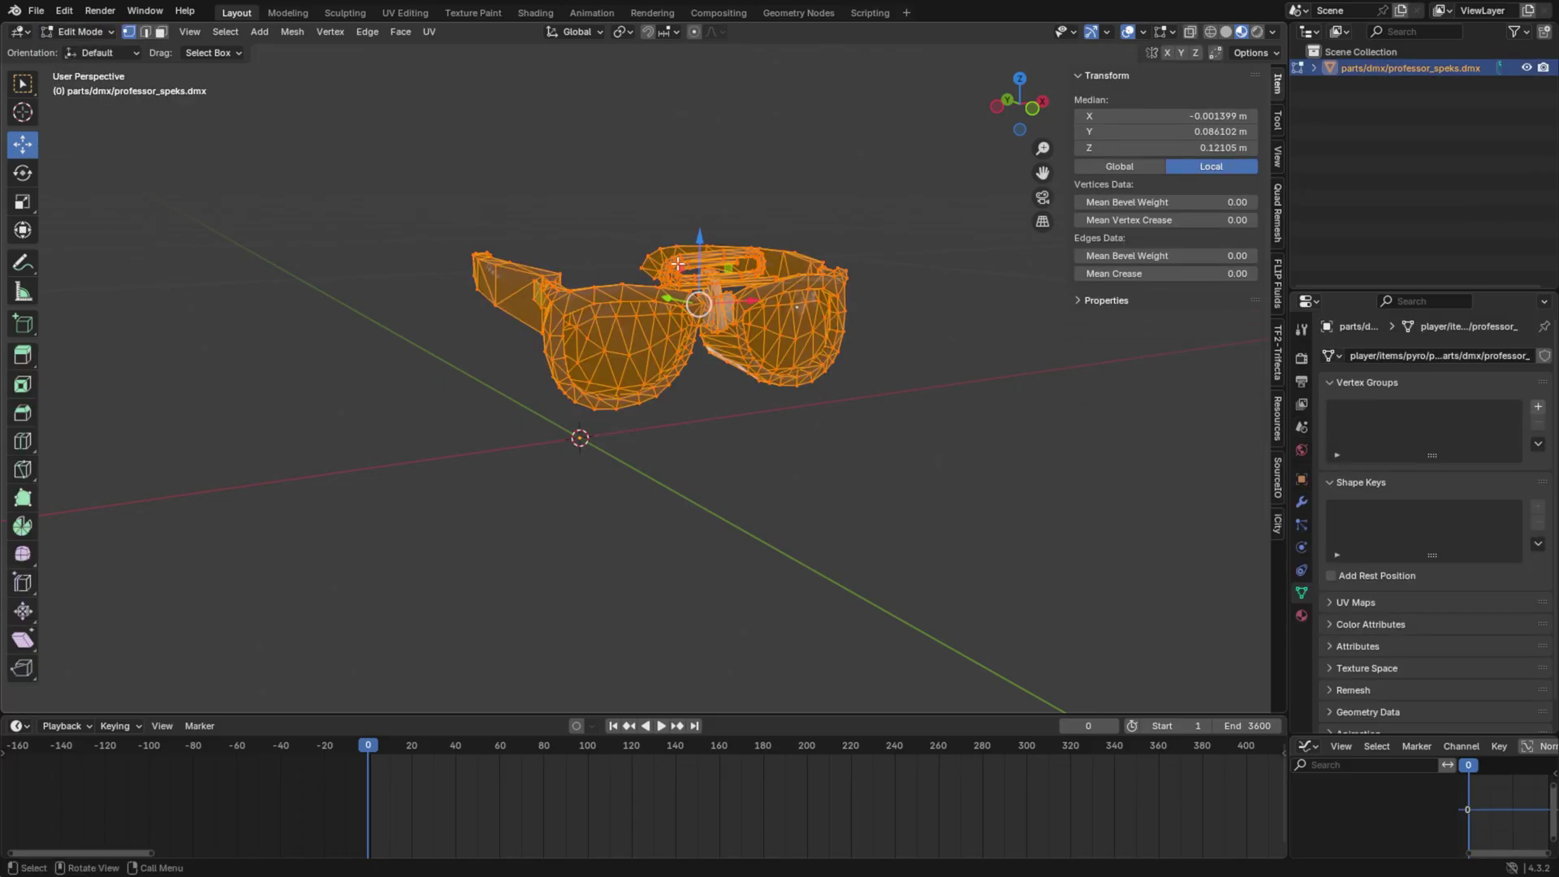
left_click(676, 268)
key("grave")
key("3")
scroll(849, 306, "down", 8)
middle_click_drag(843, 289, 800, 309)
middle_click_drag(853, 308, 720, 311, "shift")
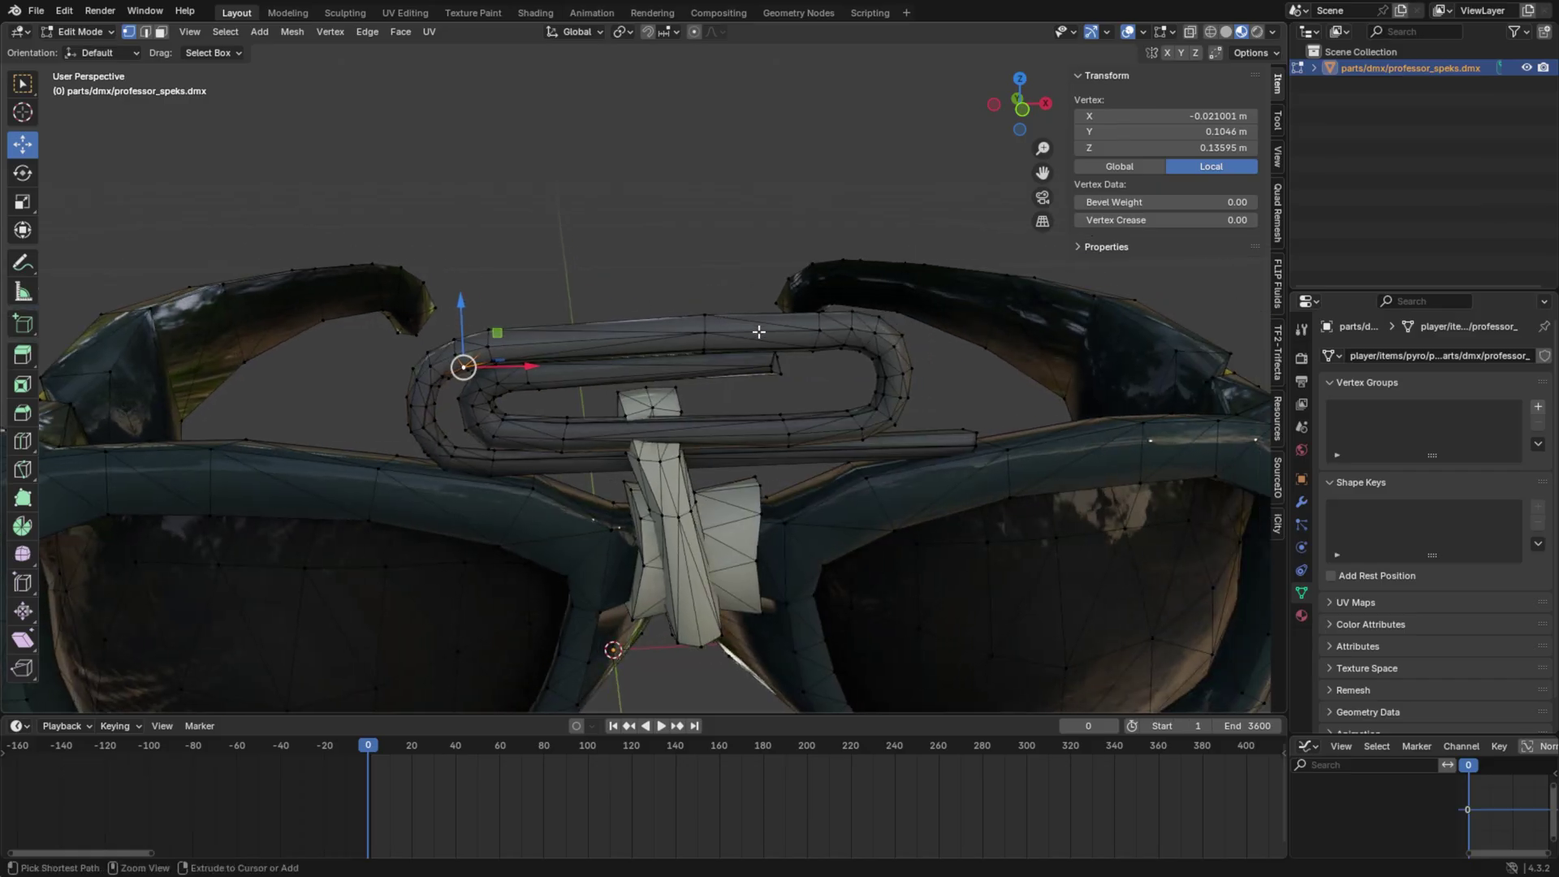
- Try selecting all geometry linked to the paper clip's selected vertex
key("ctrl+l")
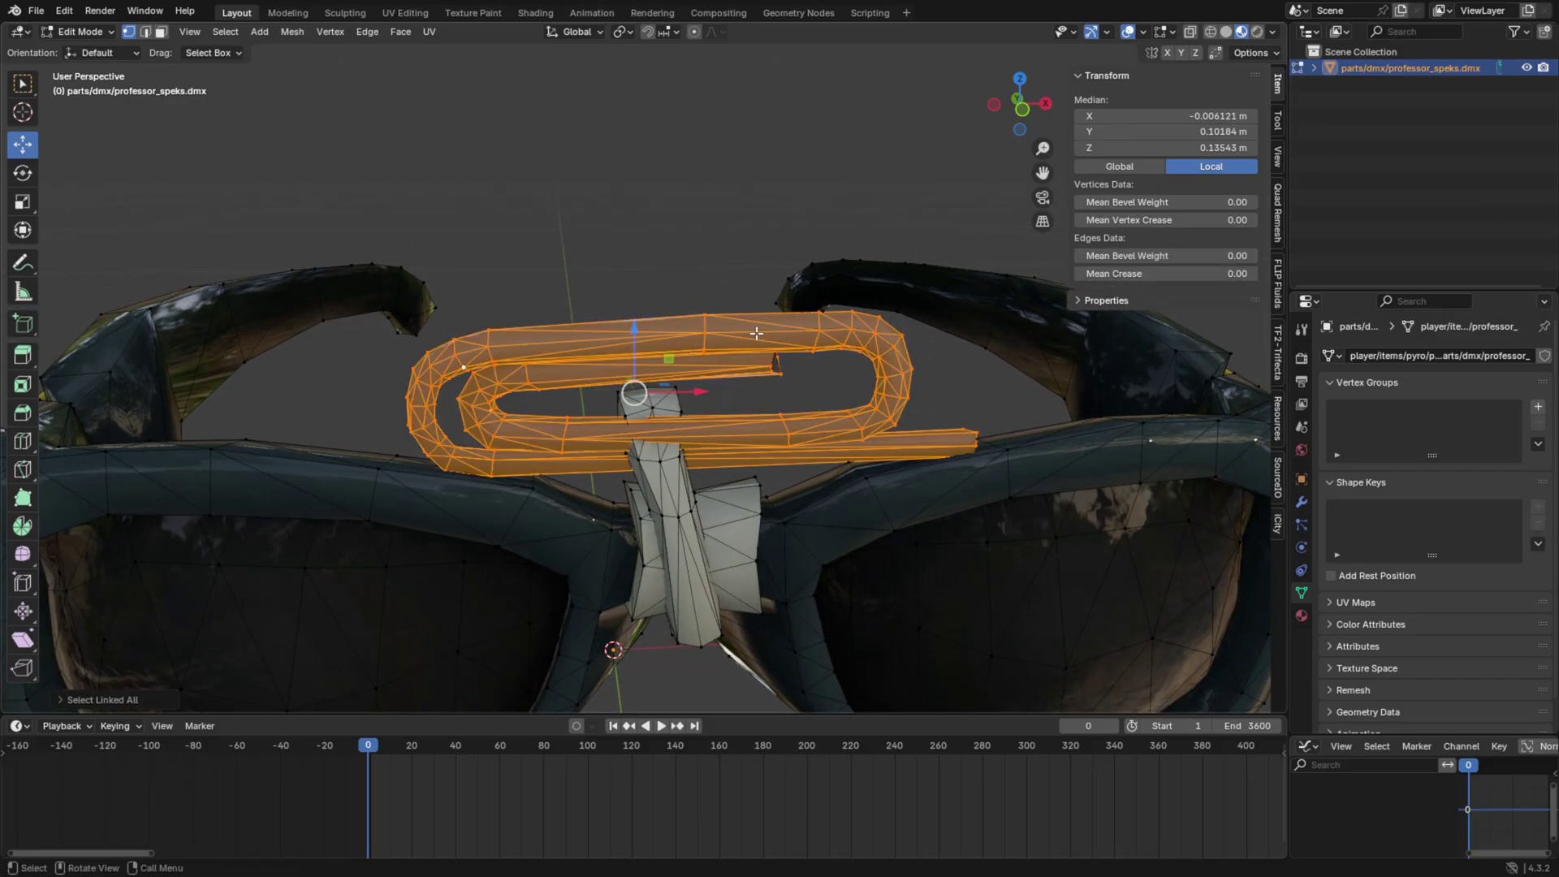
key("ctrl+z")
left_click(559, 237)
- Switch to face selection, pick several faces along the paper clip's bend and upper wire, and extend the selection to all linked geometry
left_click(162, 32)
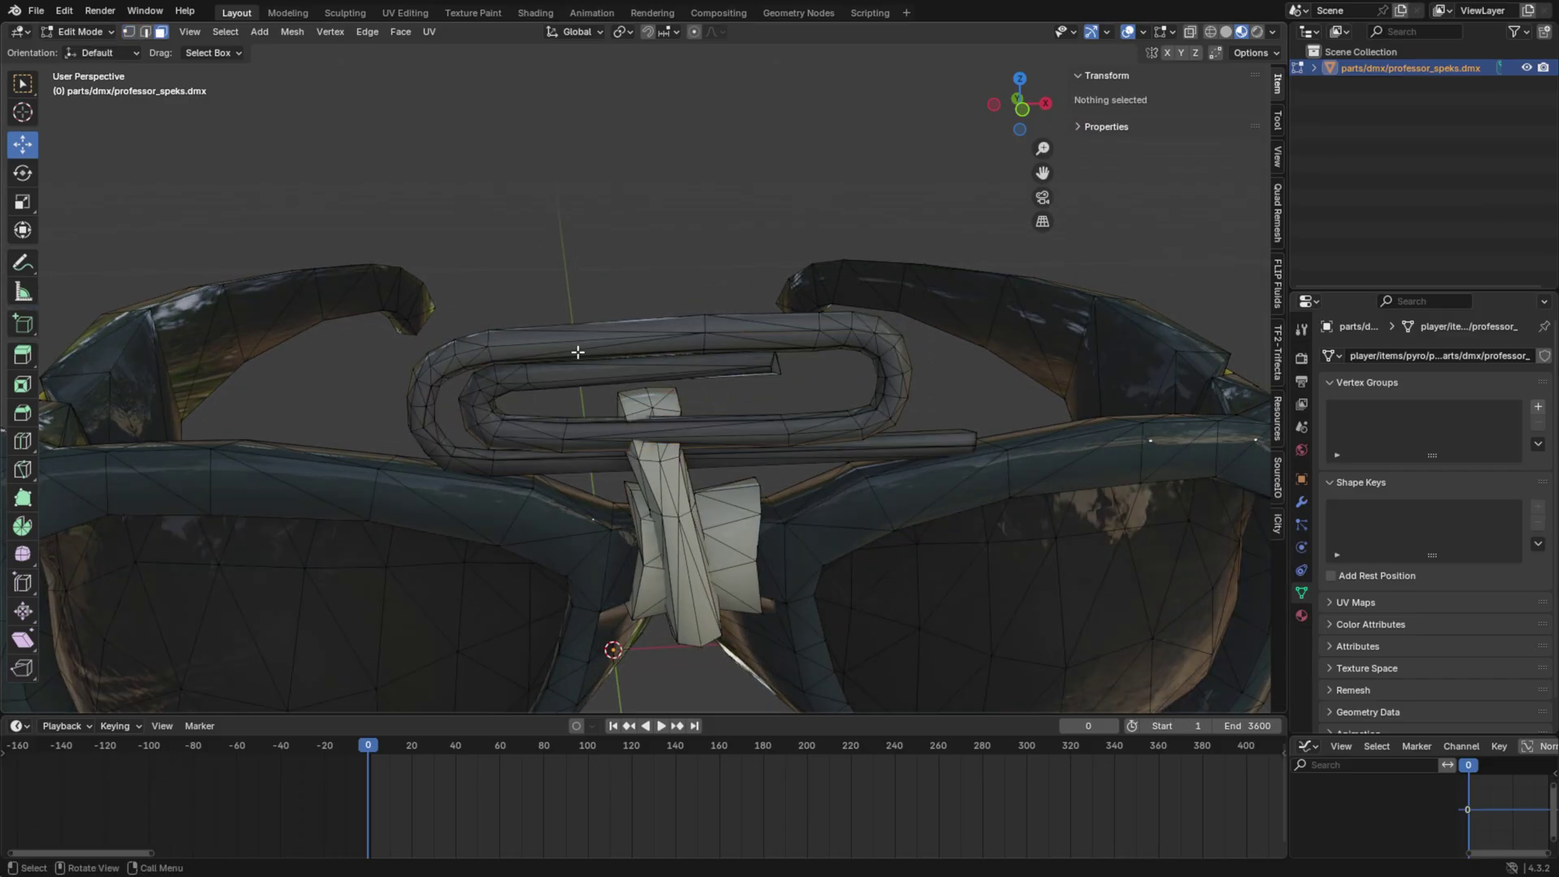
left_click(575, 351)
left_click(455, 367)
key("g")
left_click(476, 403)
key("ctrl+z")
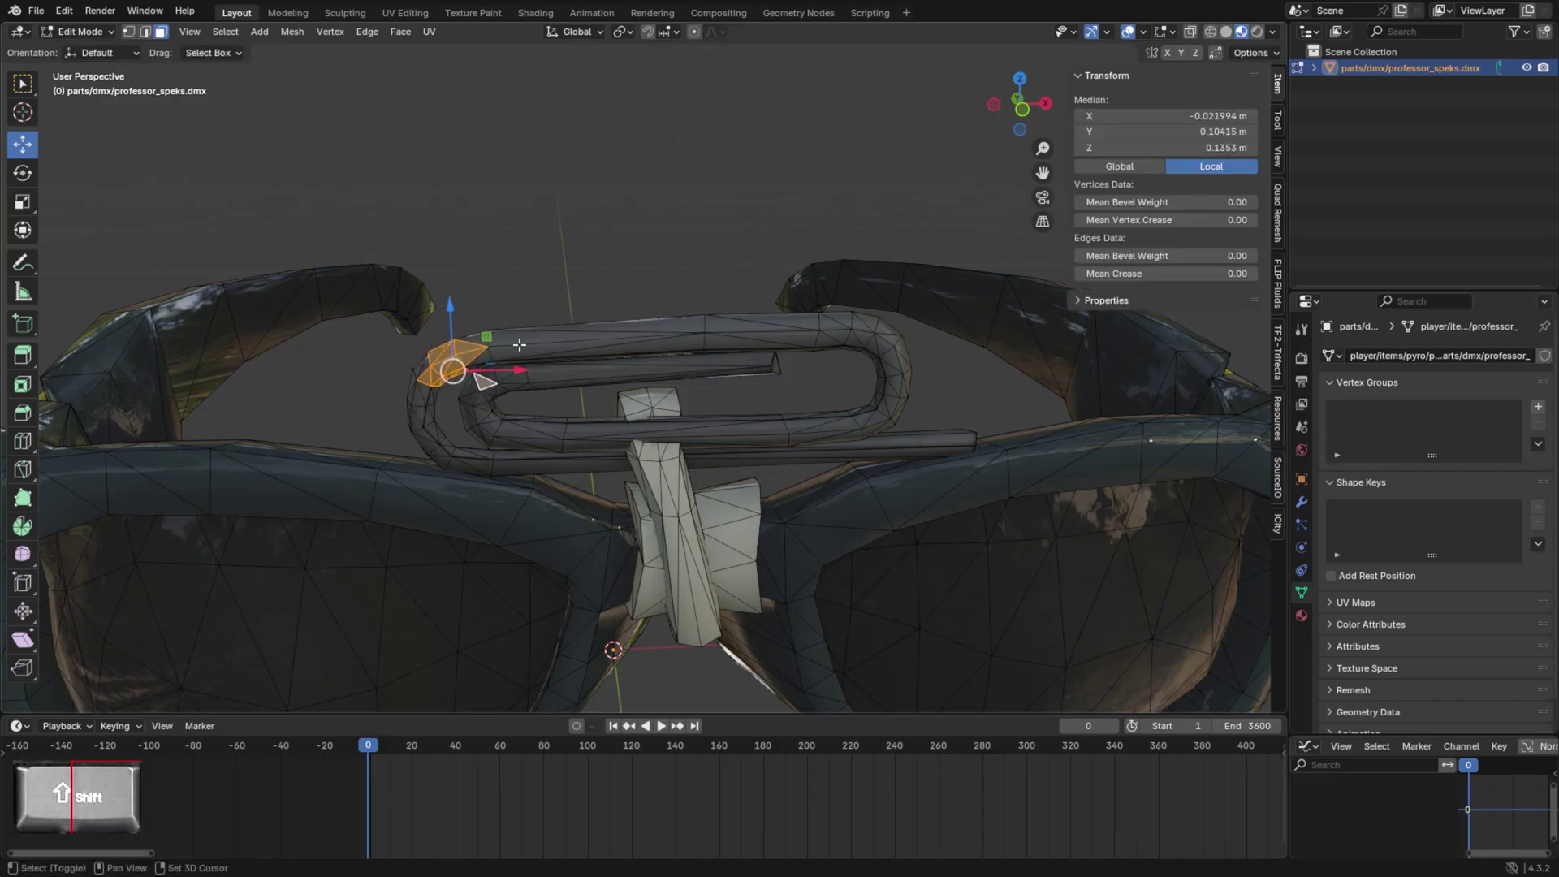
left_click(780, 324, "shift")
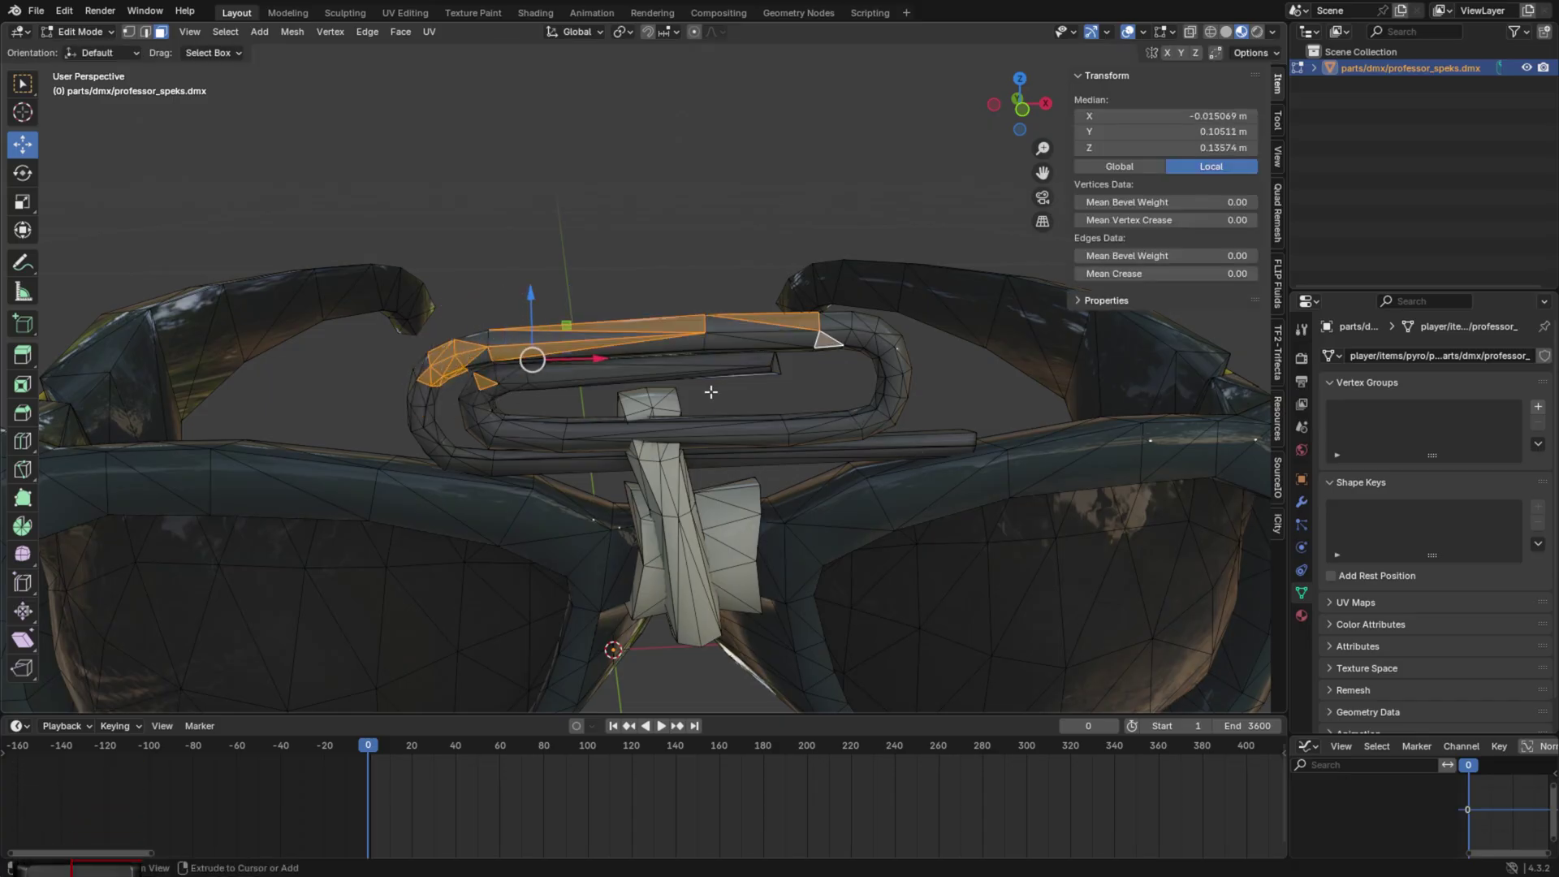
key("ctrl+l")
scroll(873, 392, "up", 8)
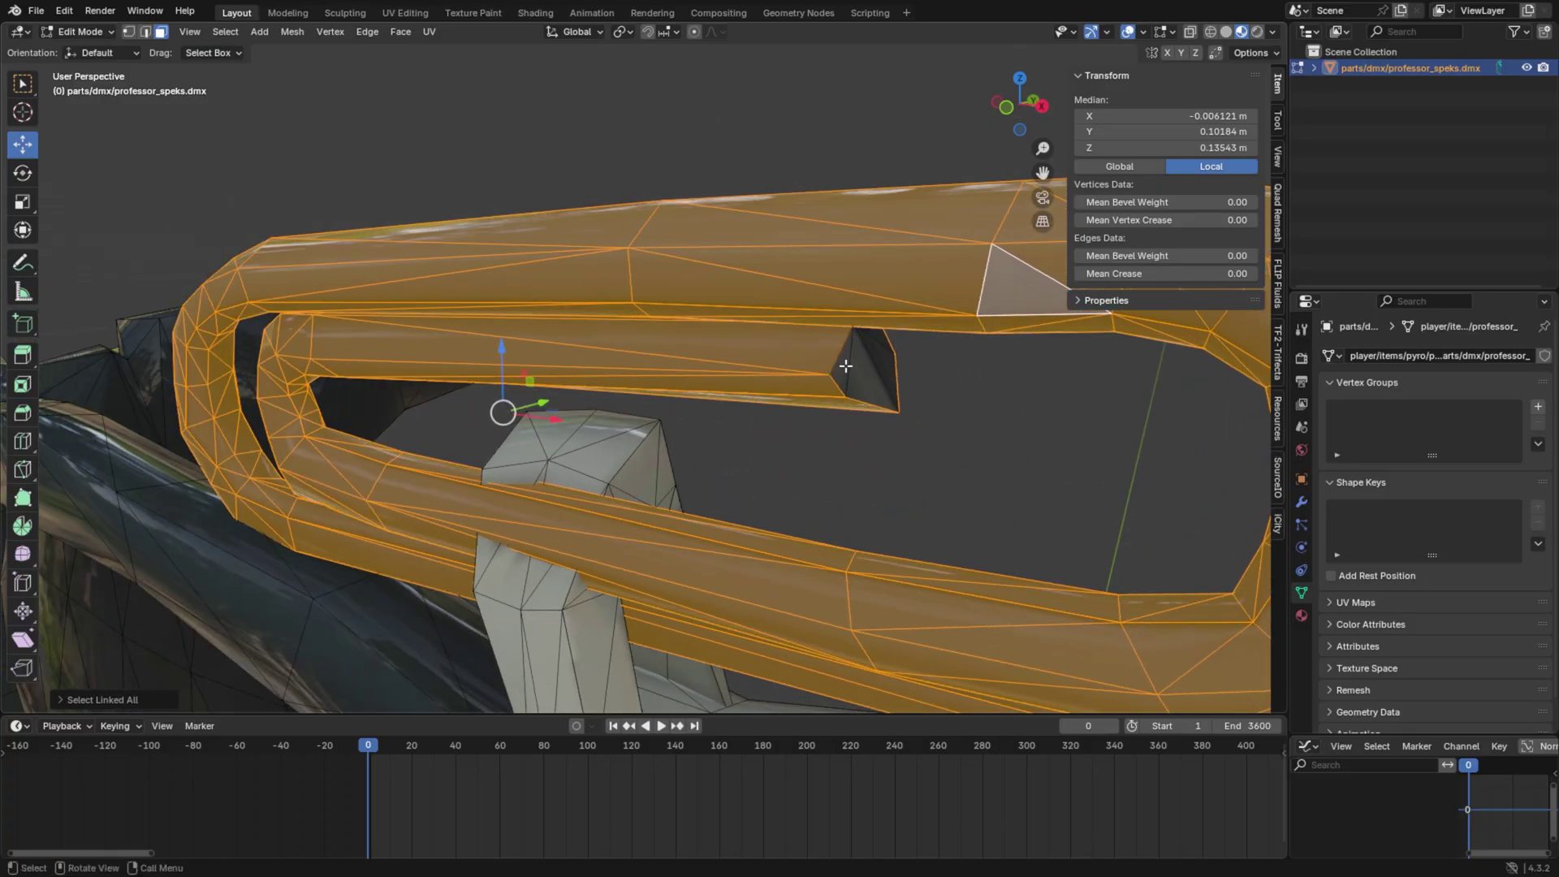
- Add the paper clip's end cap faces to the selection and separate the selected geometry into its own object
left_click_drag(805, 314, 935, 401, "shift")
scroll(929, 366, "down", 5)
middle_click_drag(1113, 479, 868, 503, "shift")
scroll(959, 398, "up", 2)
scroll(690, 349, "down", 4)
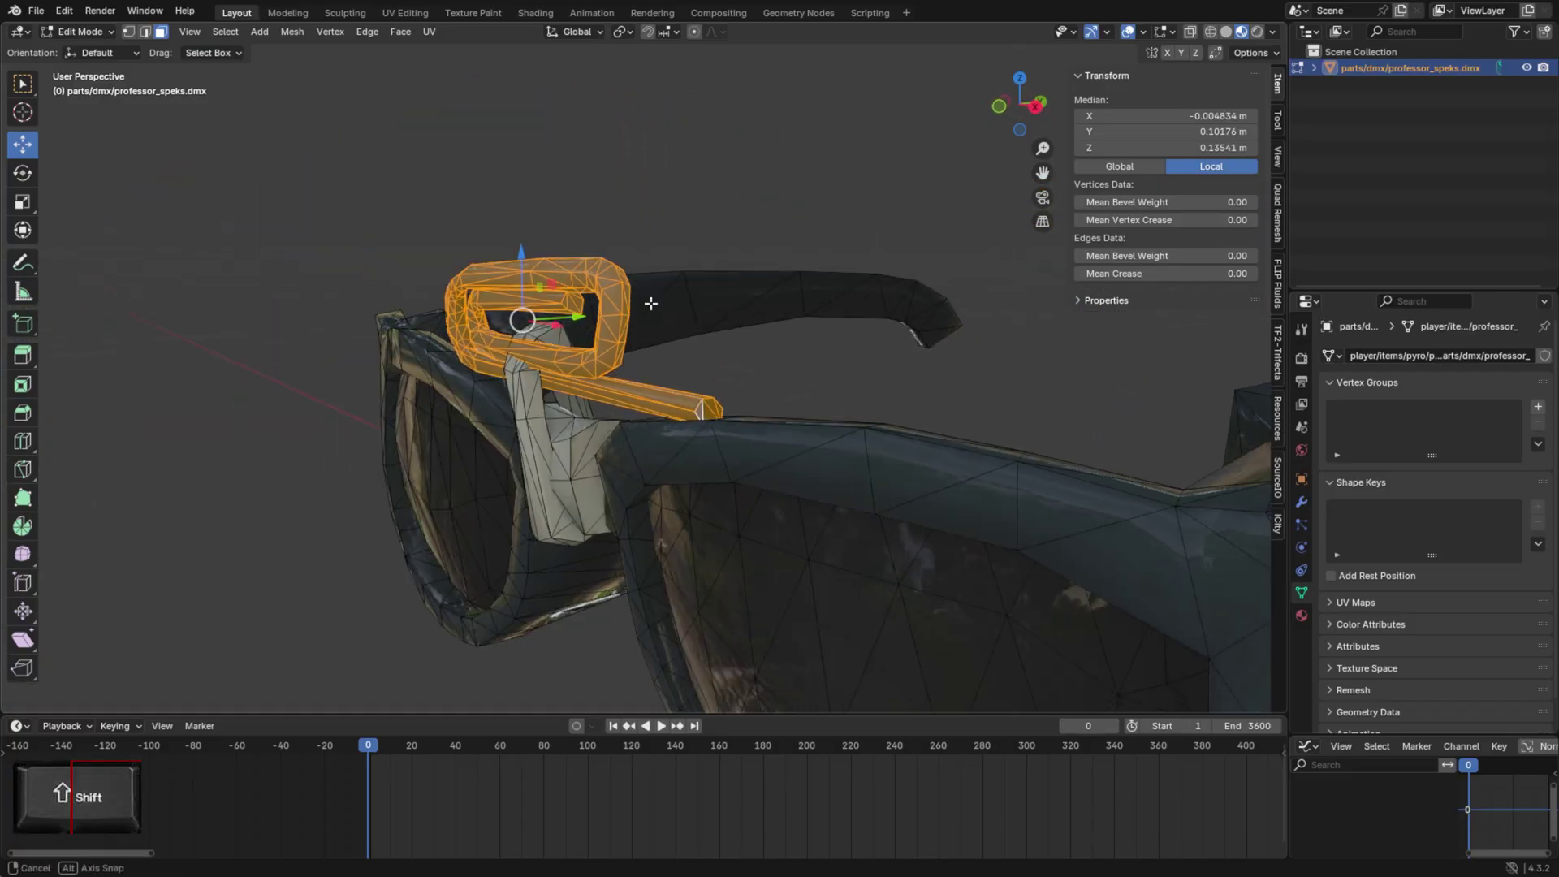
middle_click_drag(568, 297, 674, 315)
scroll(735, 320, "up", 2)
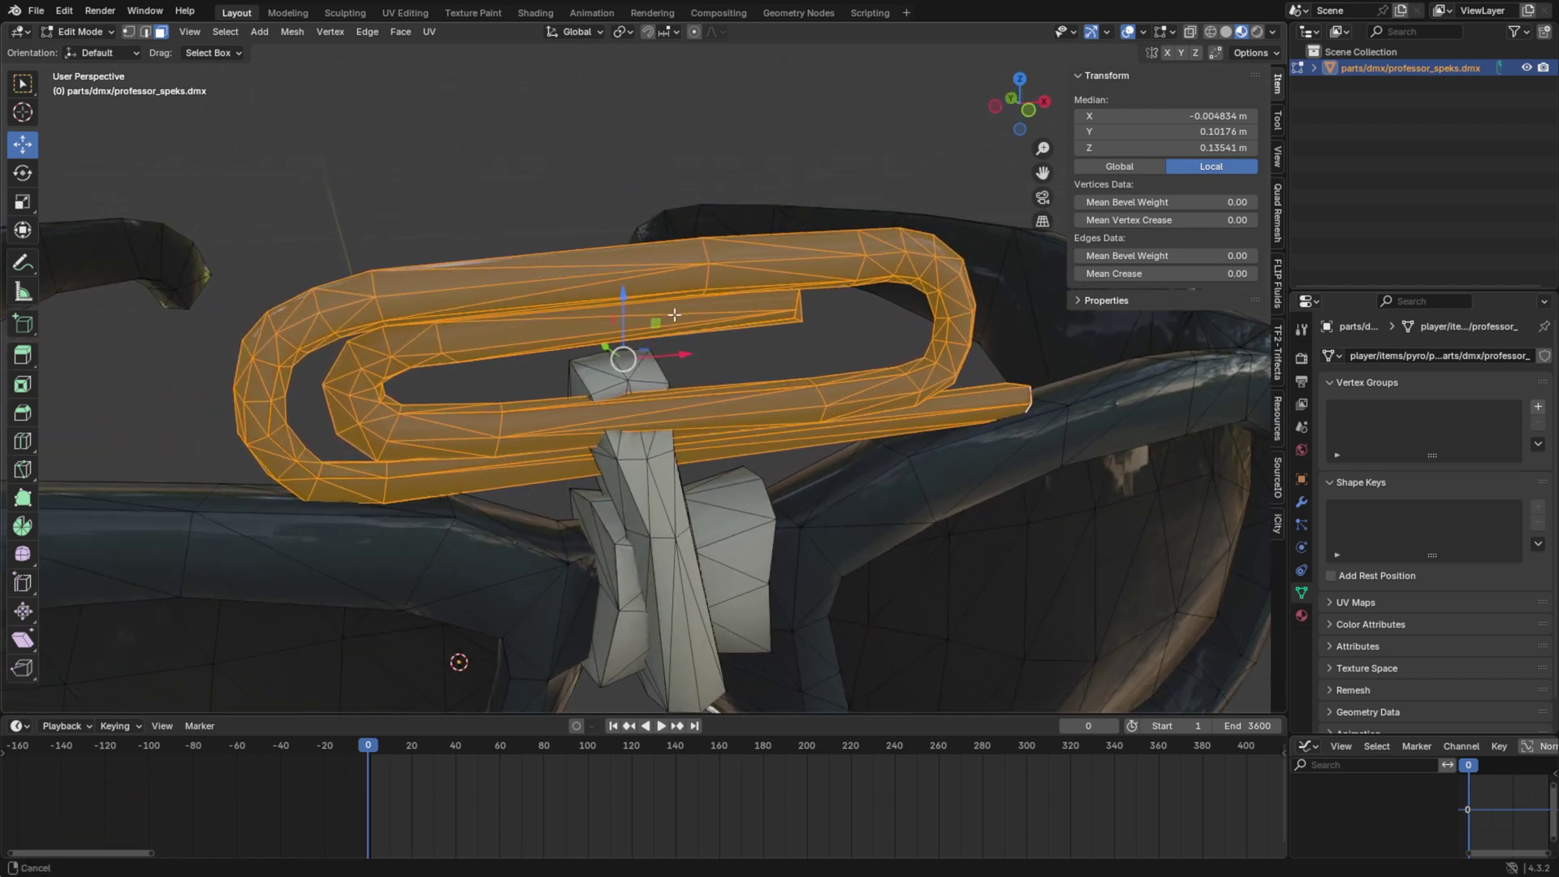
key("p")
left_click(842, 379)
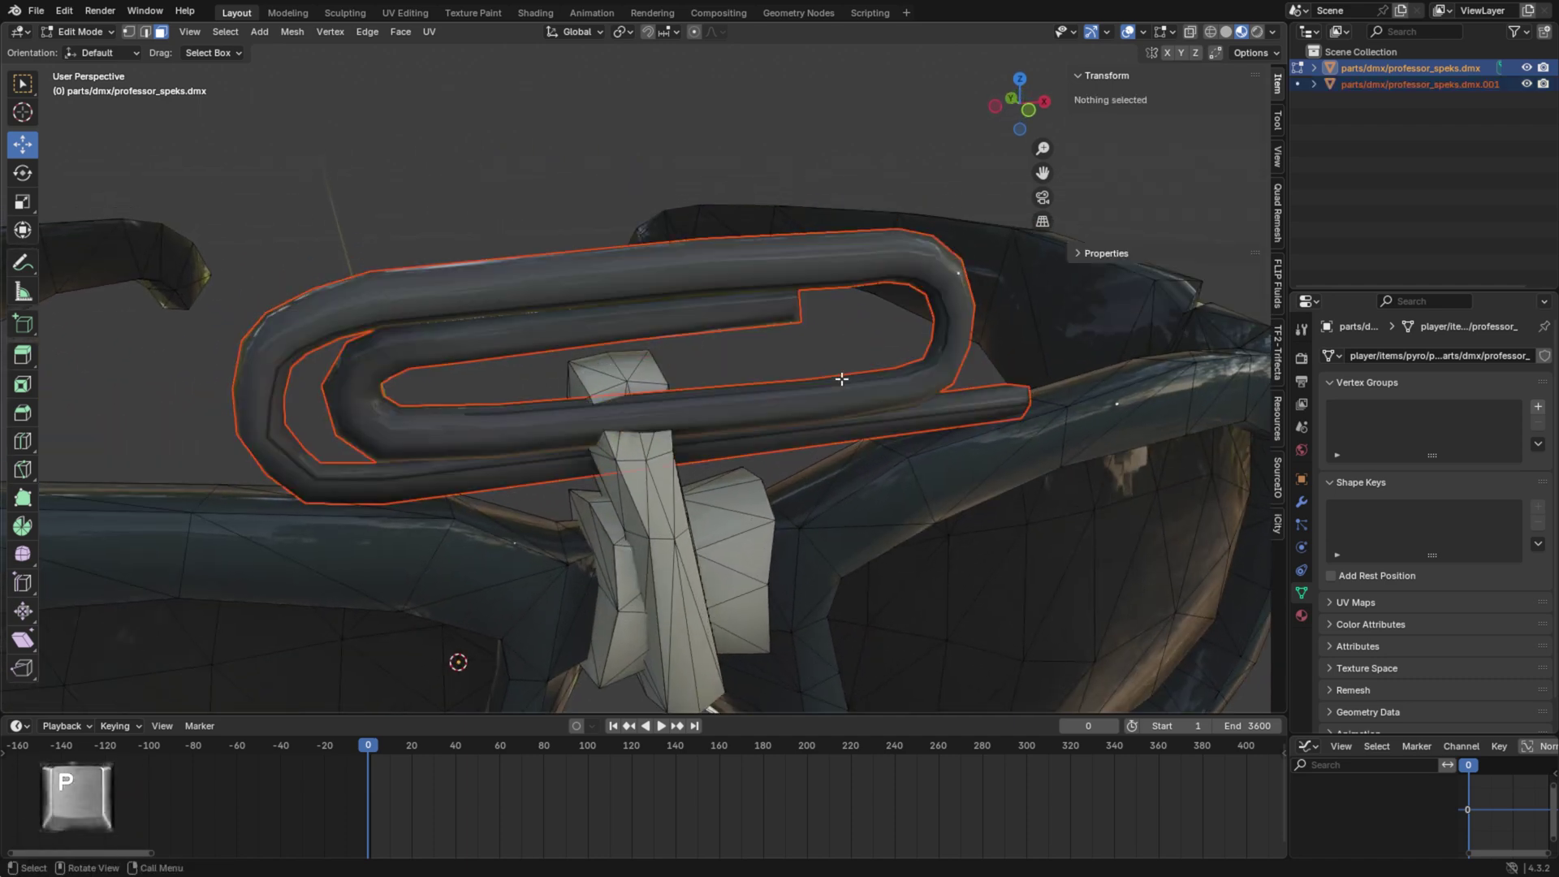
- Return to Object Mode and delete the glasses mesh, keeping only the separated paper clip
left_click(81, 32)
left_click(85, 51)
left_click(591, 285)
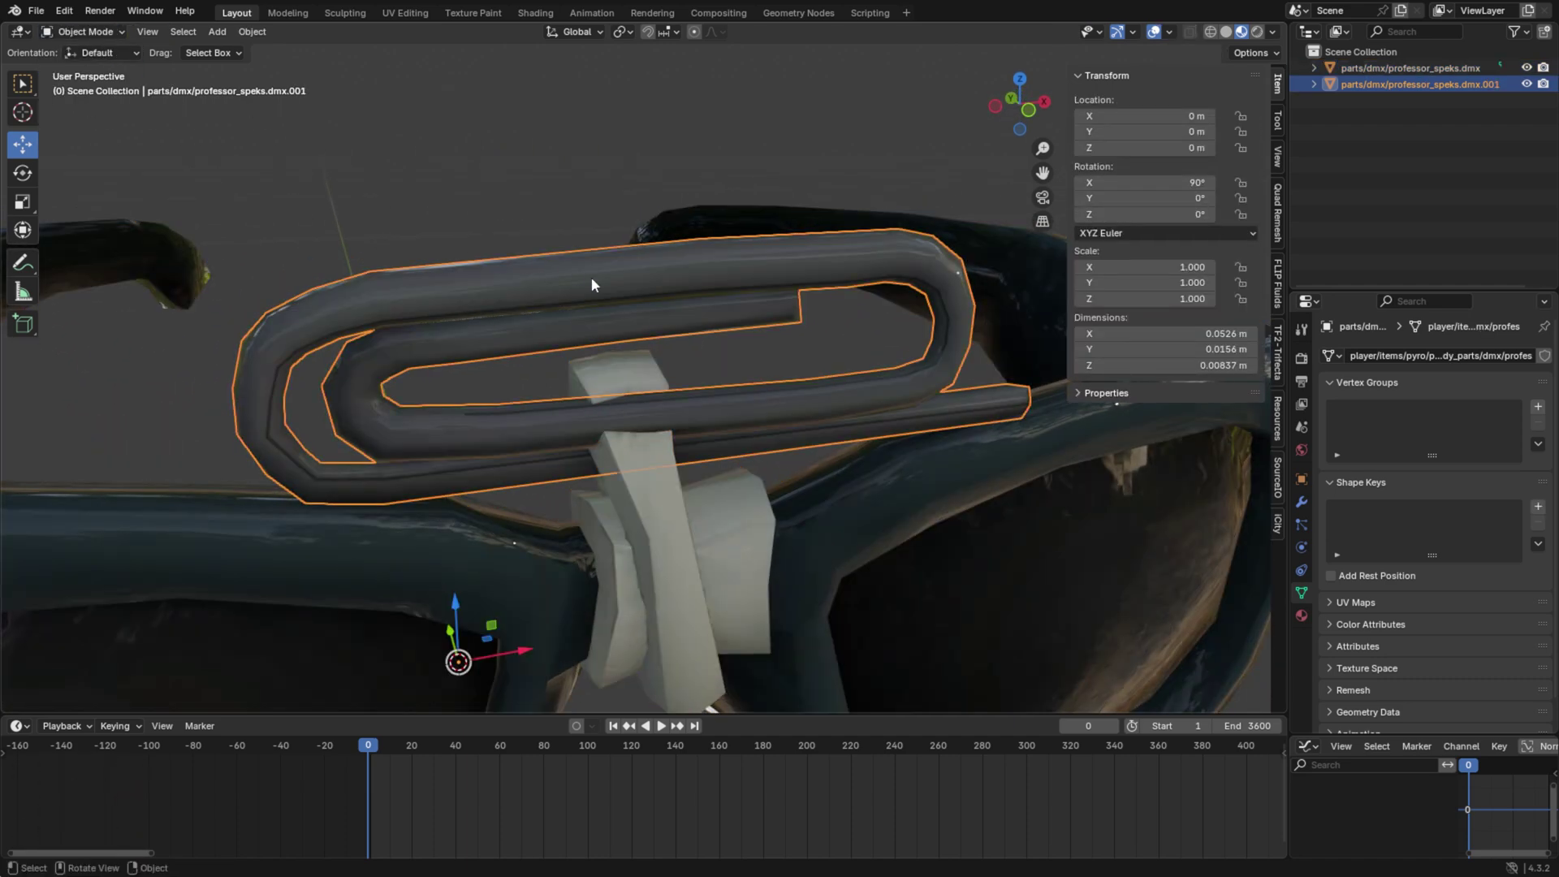
scroll(591, 276, "down", 5)
left_click(635, 427)
key("Delete")
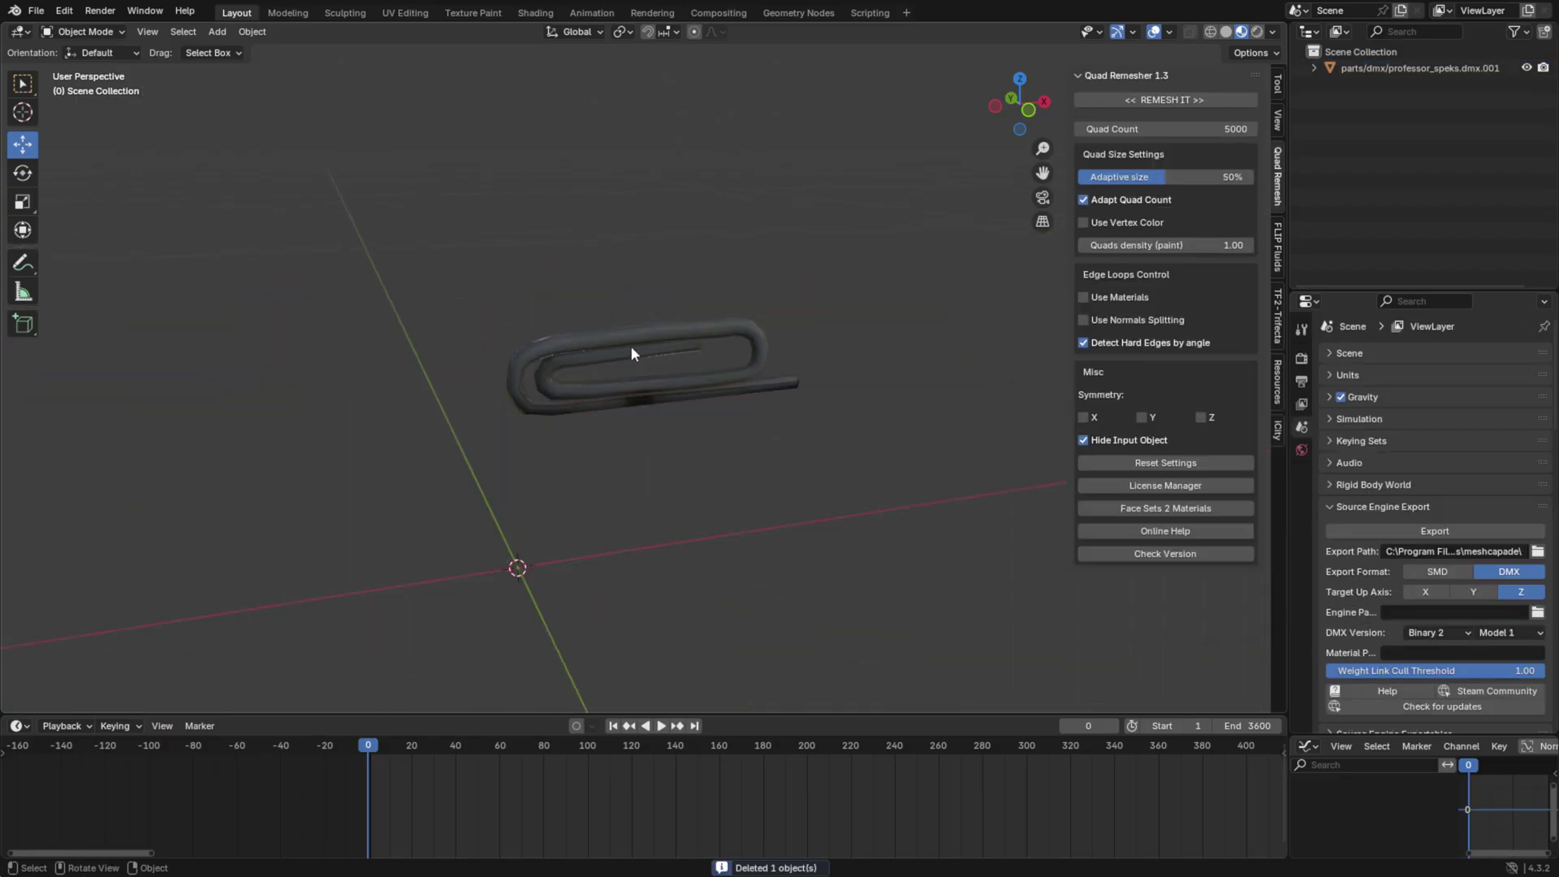
- Set the paper clip's origin to its center of mass by volume
left_click(631, 347)
left_click(252, 32)
mouse_move(309, 67)
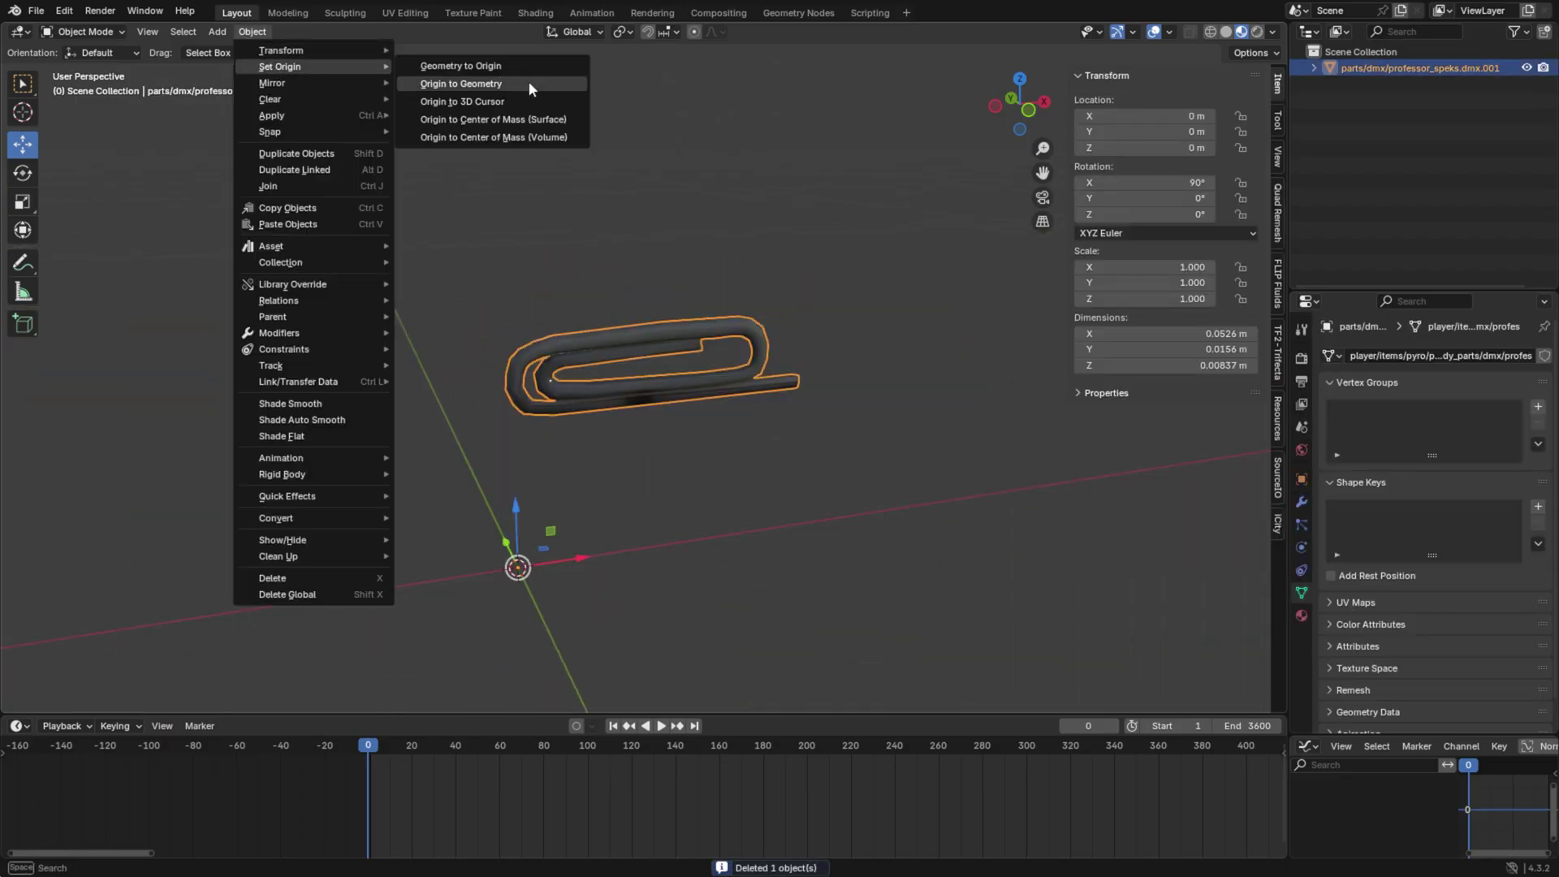
left_click(518, 139)
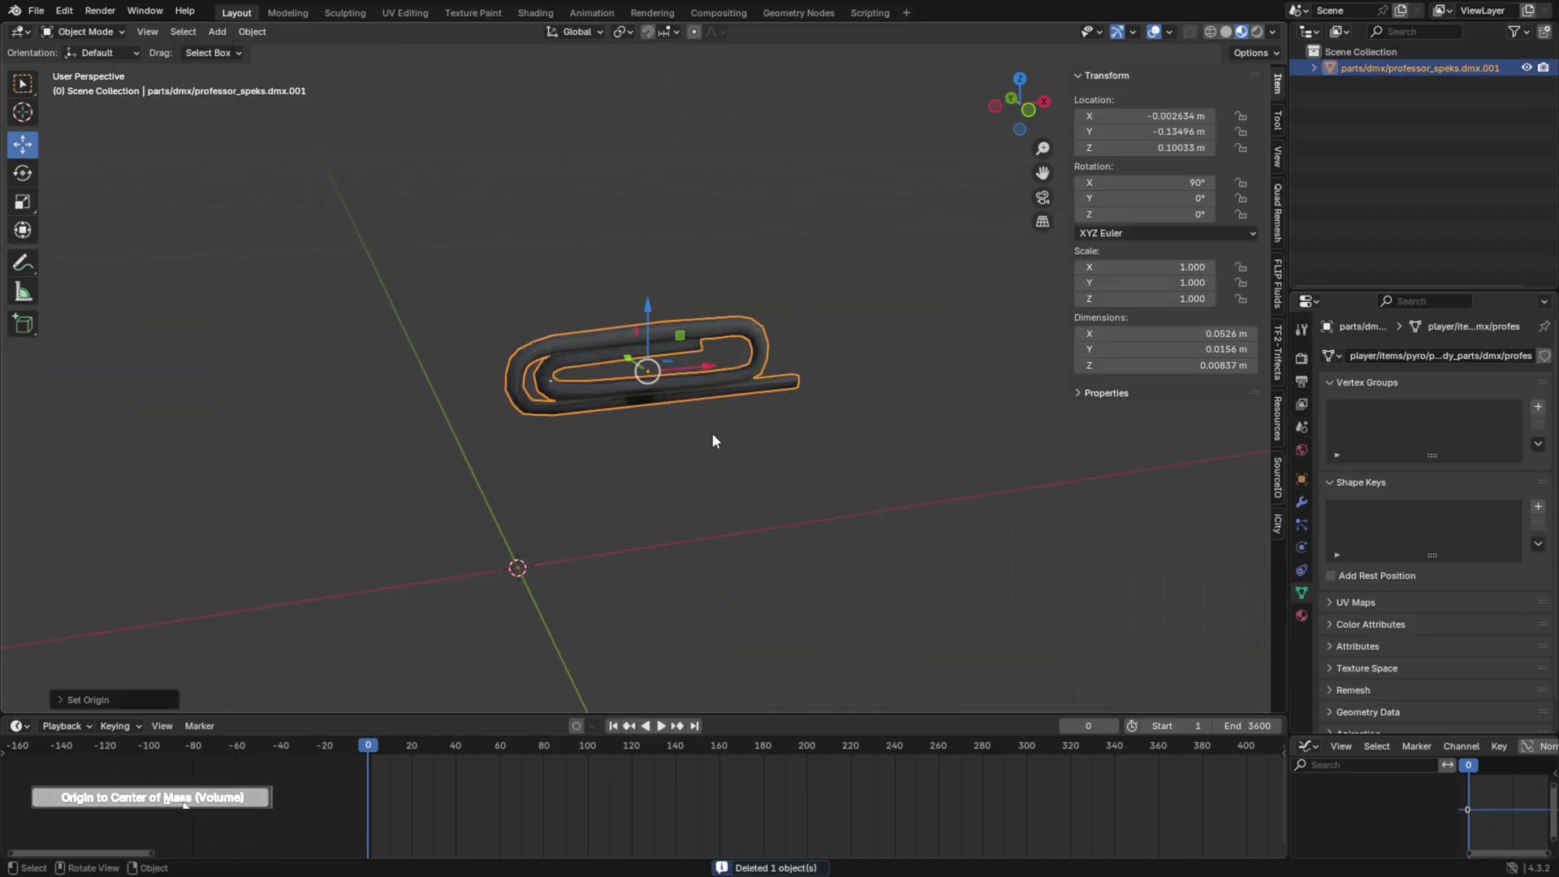
- Set the paper clip's X, Y and Z location to 0 m and frame it in the view
left_click(1164, 116)
type("0")
key("Return")
left_click(1161, 132)
type("0")
key("Return")
key("BackSpace")
key("grave")
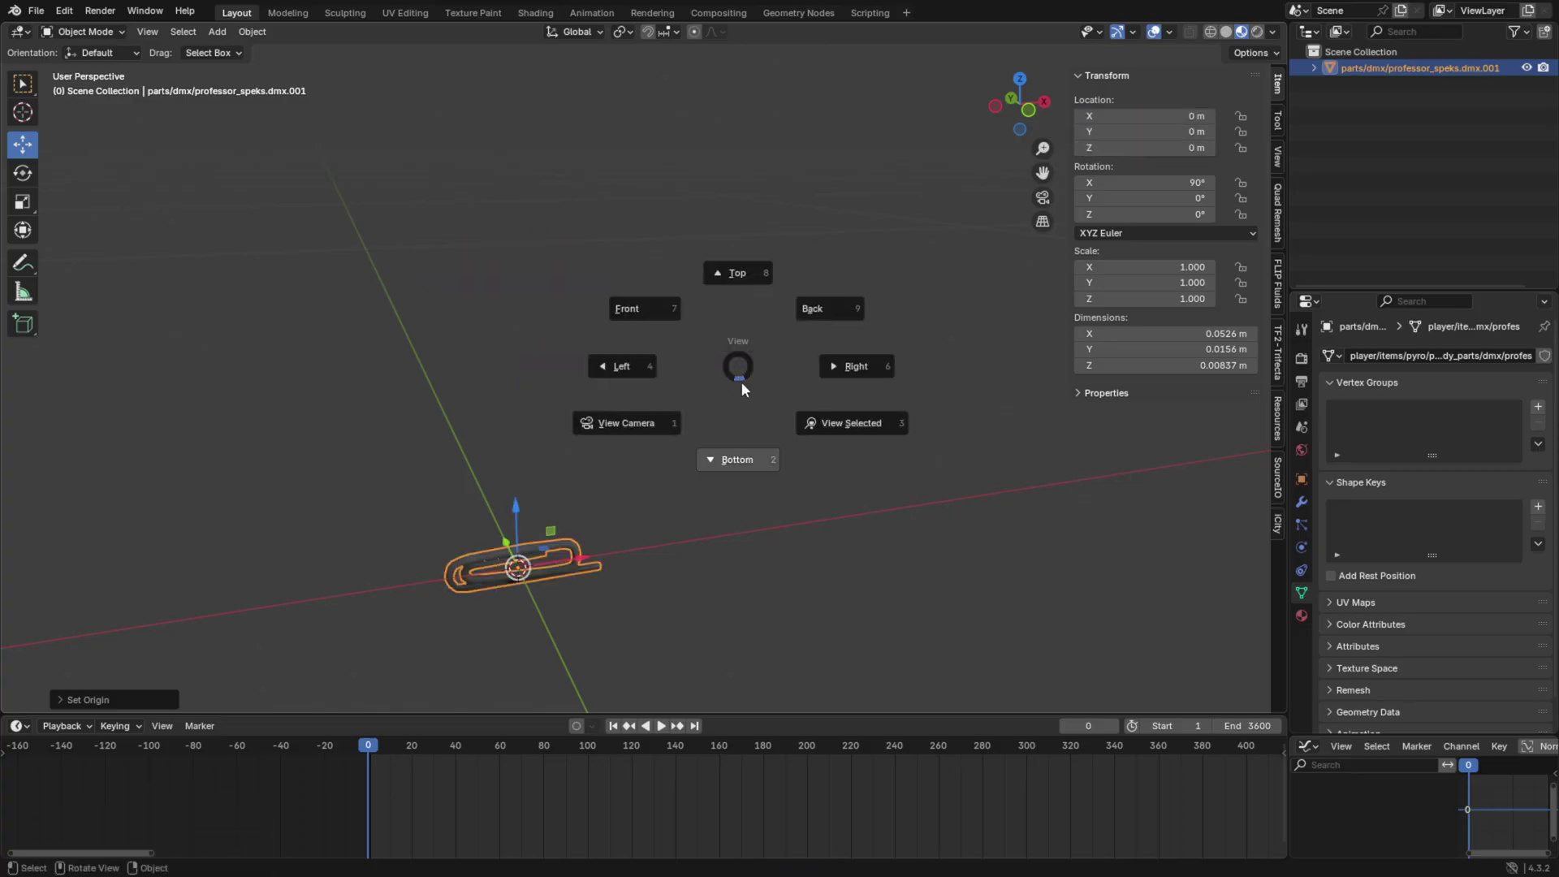
left_click(804, 422)
middle_click_drag(797, 427, 756, 368)
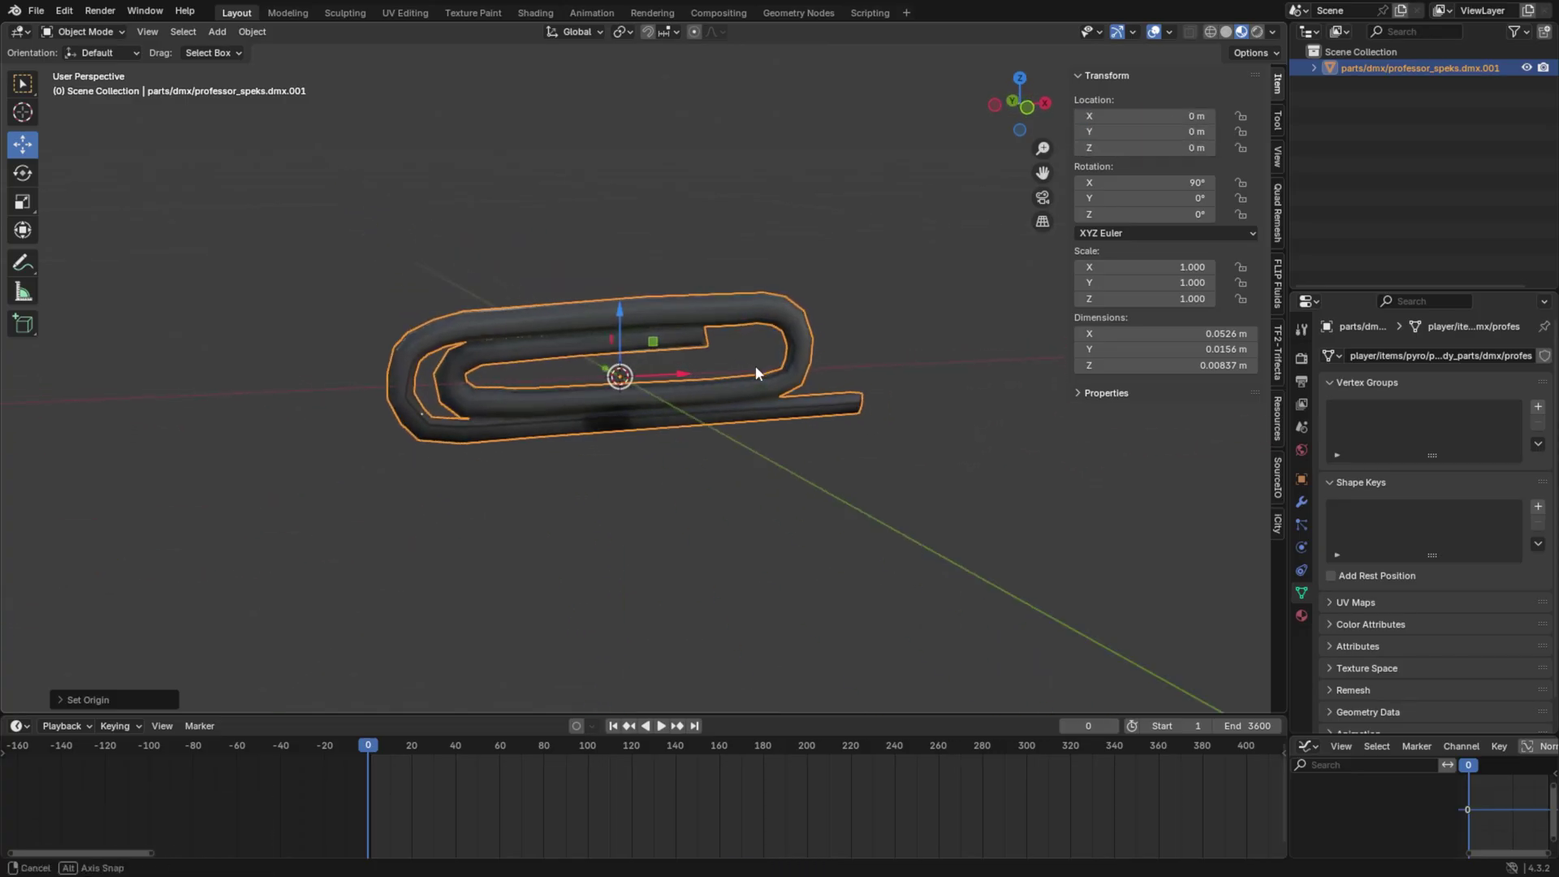
- Add the Basis and Key 1 shape keys to the paper clip and set Key 1's value to 1.000
left_click(1537, 506)
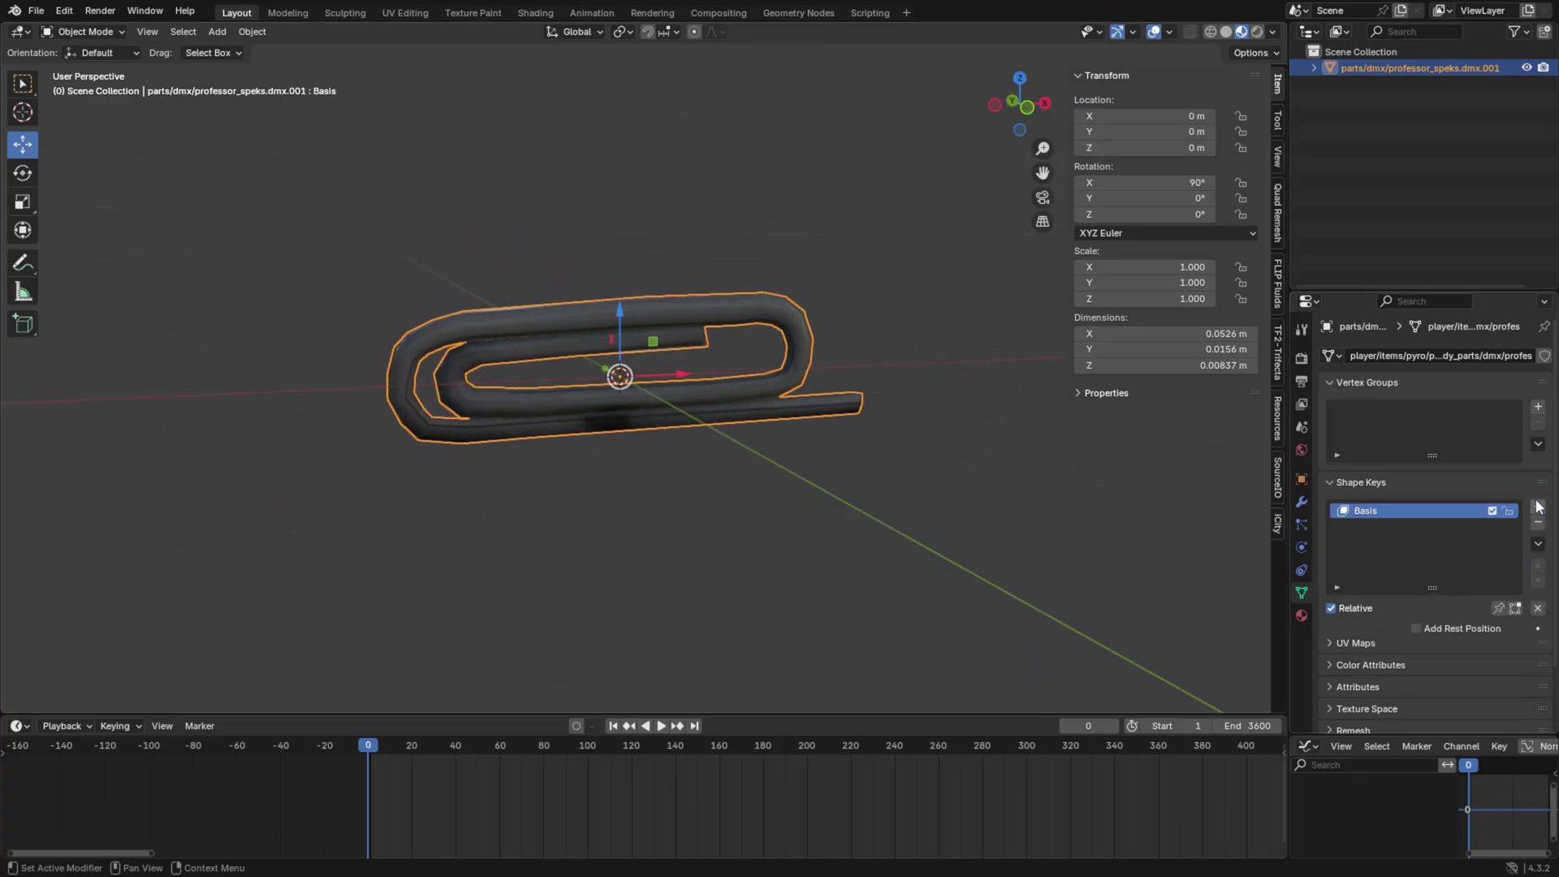
left_click(1538, 506)
left_click_drag(1424, 631, 1543, 631)
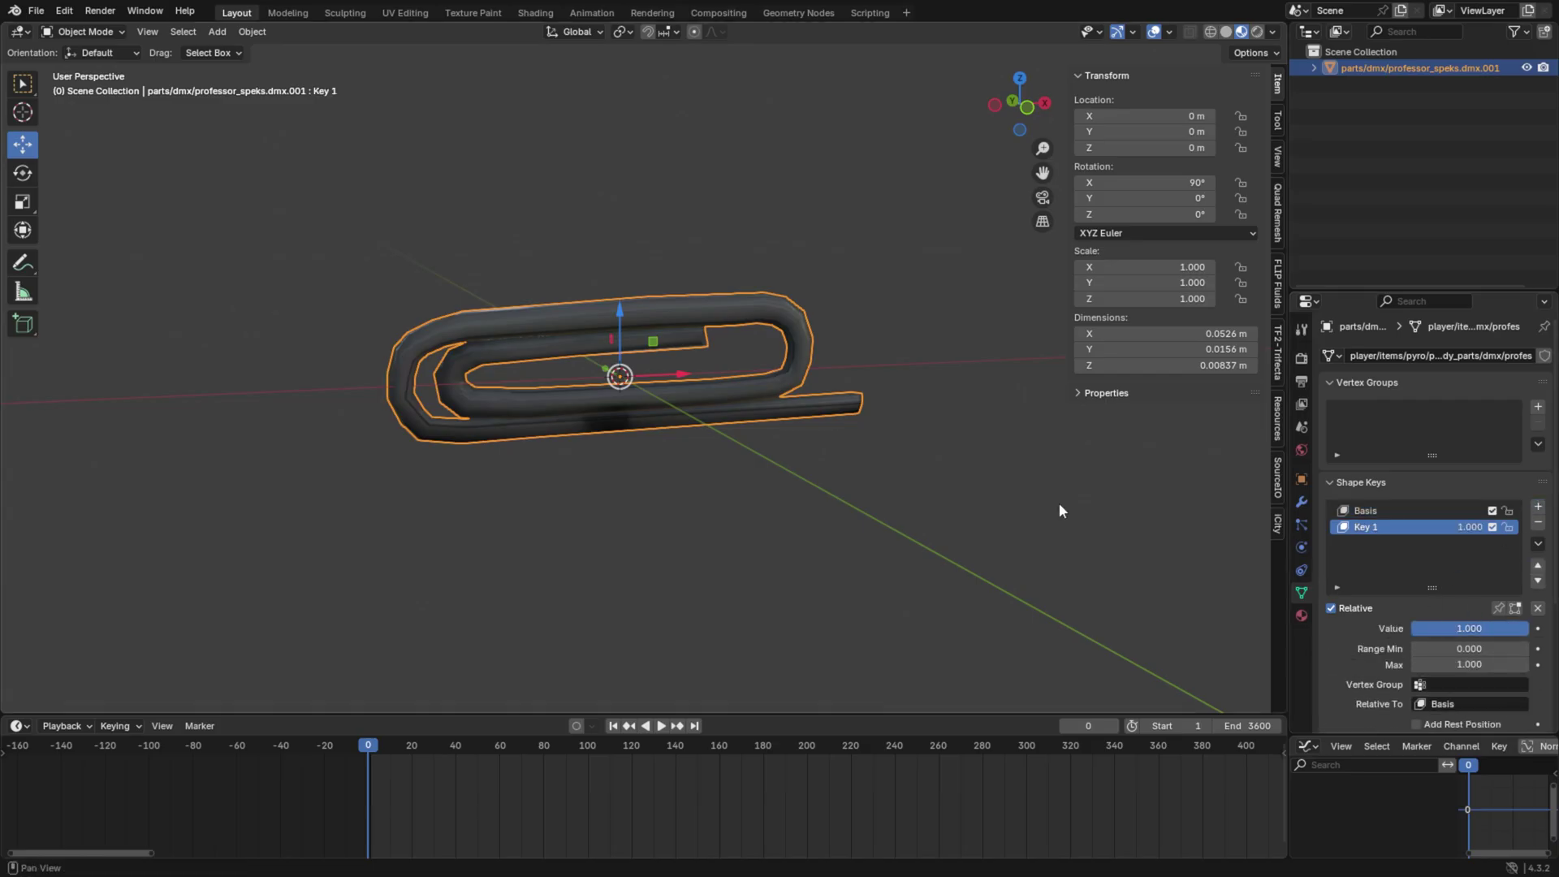
- Enter Edit Mode on the paper clip and, in wireframe, box-select the vertices at the free end of the outer wire
scroll(520, 260, "up", 2)
middle_click_drag(412, 204, 402, 193)
left_click(81, 31)
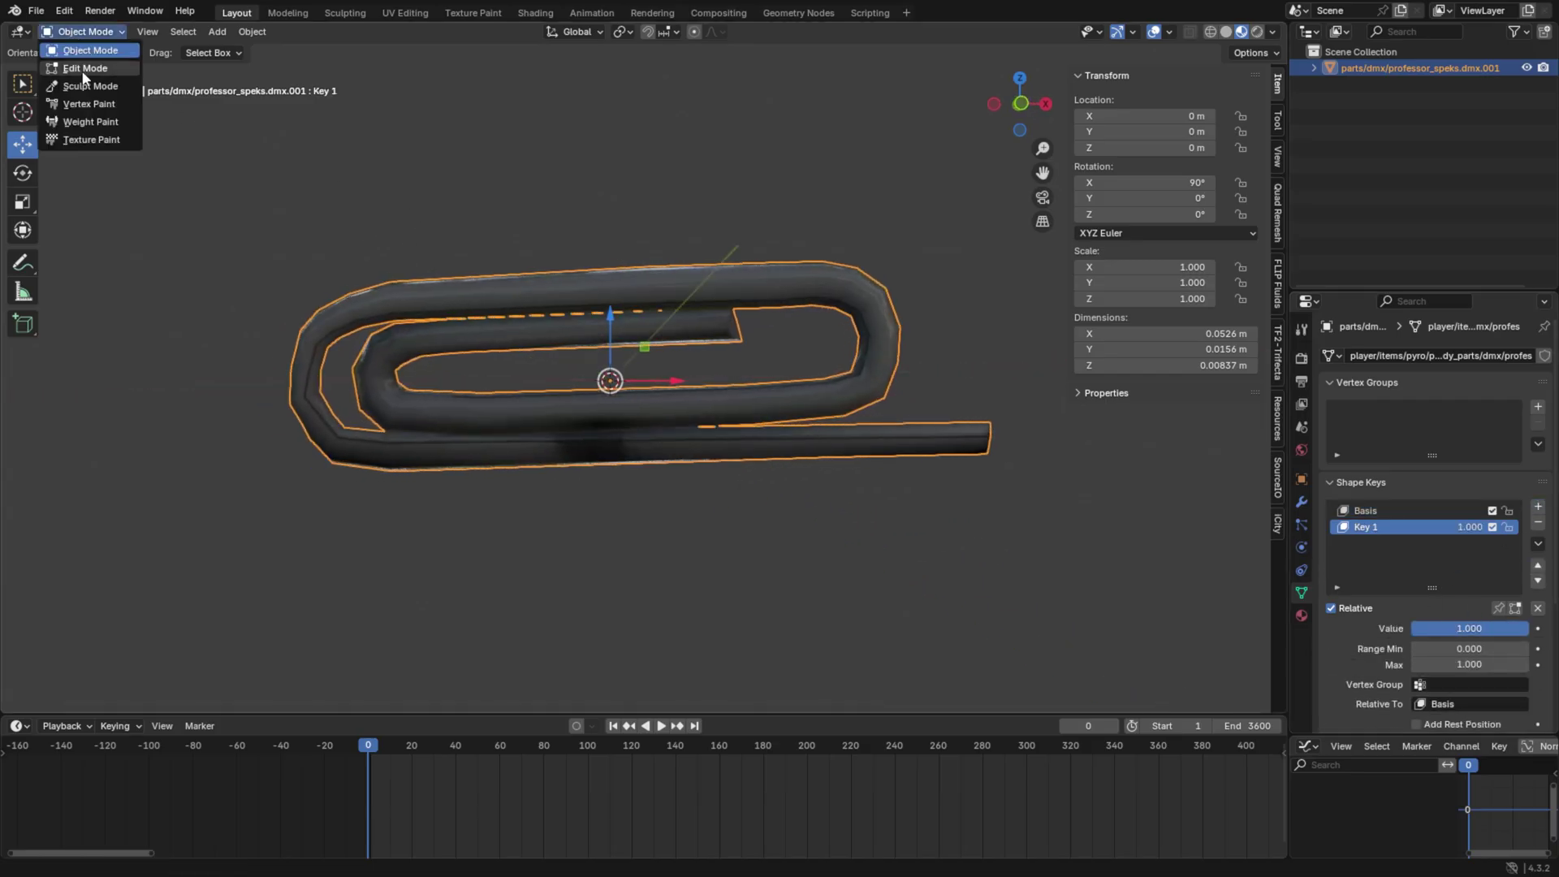
left_click(81, 70)
middle_click_drag(730, 439, 1134, 322)
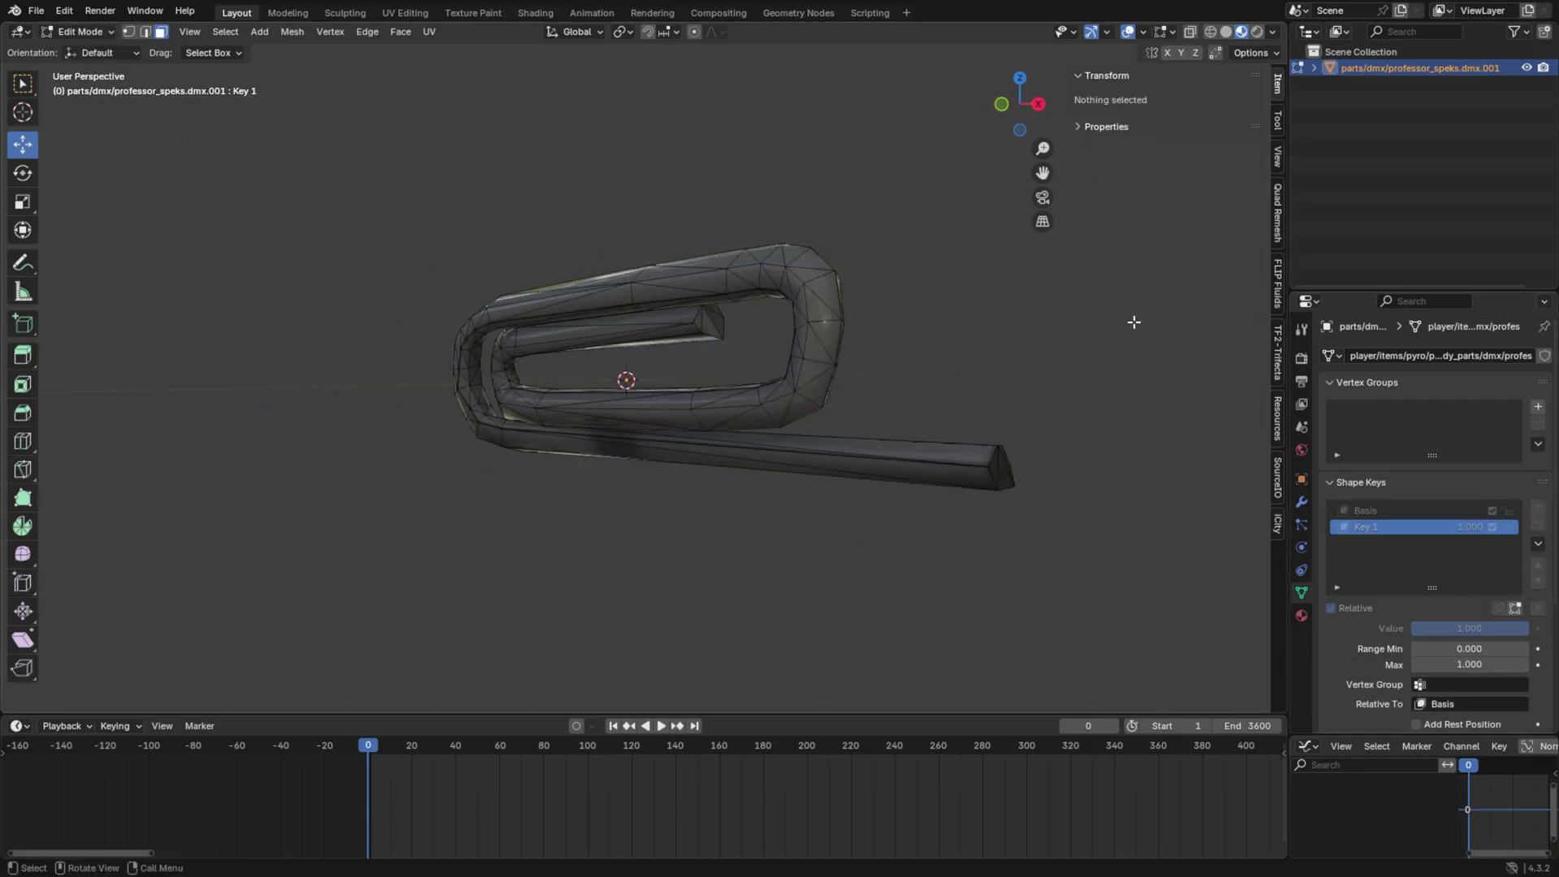
left_click(1209, 31)
key("b")
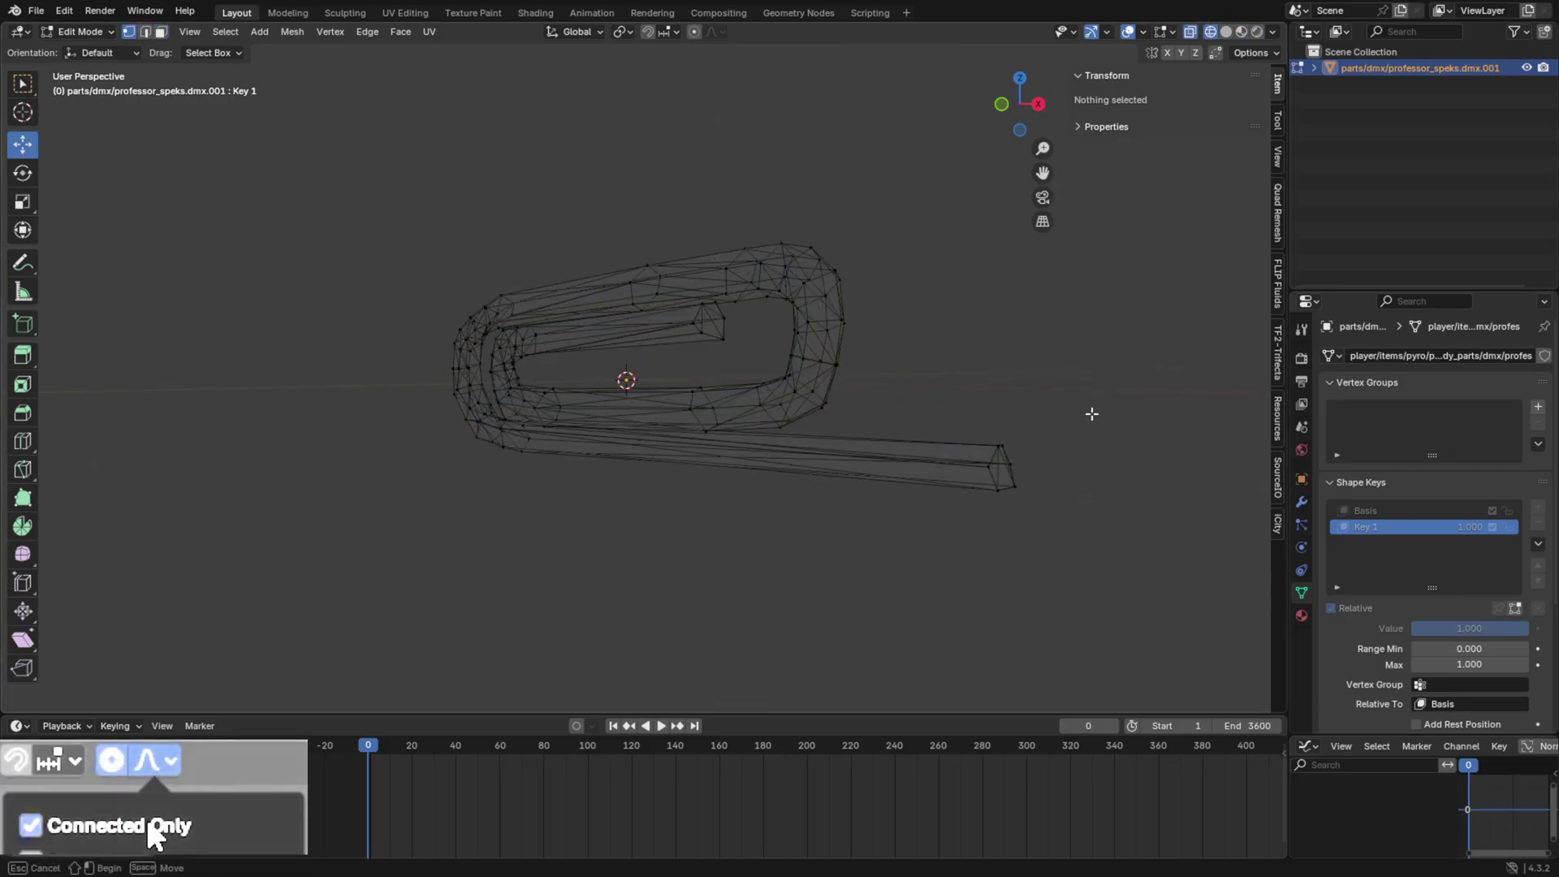
left_click_drag(1092, 414, 964, 521)
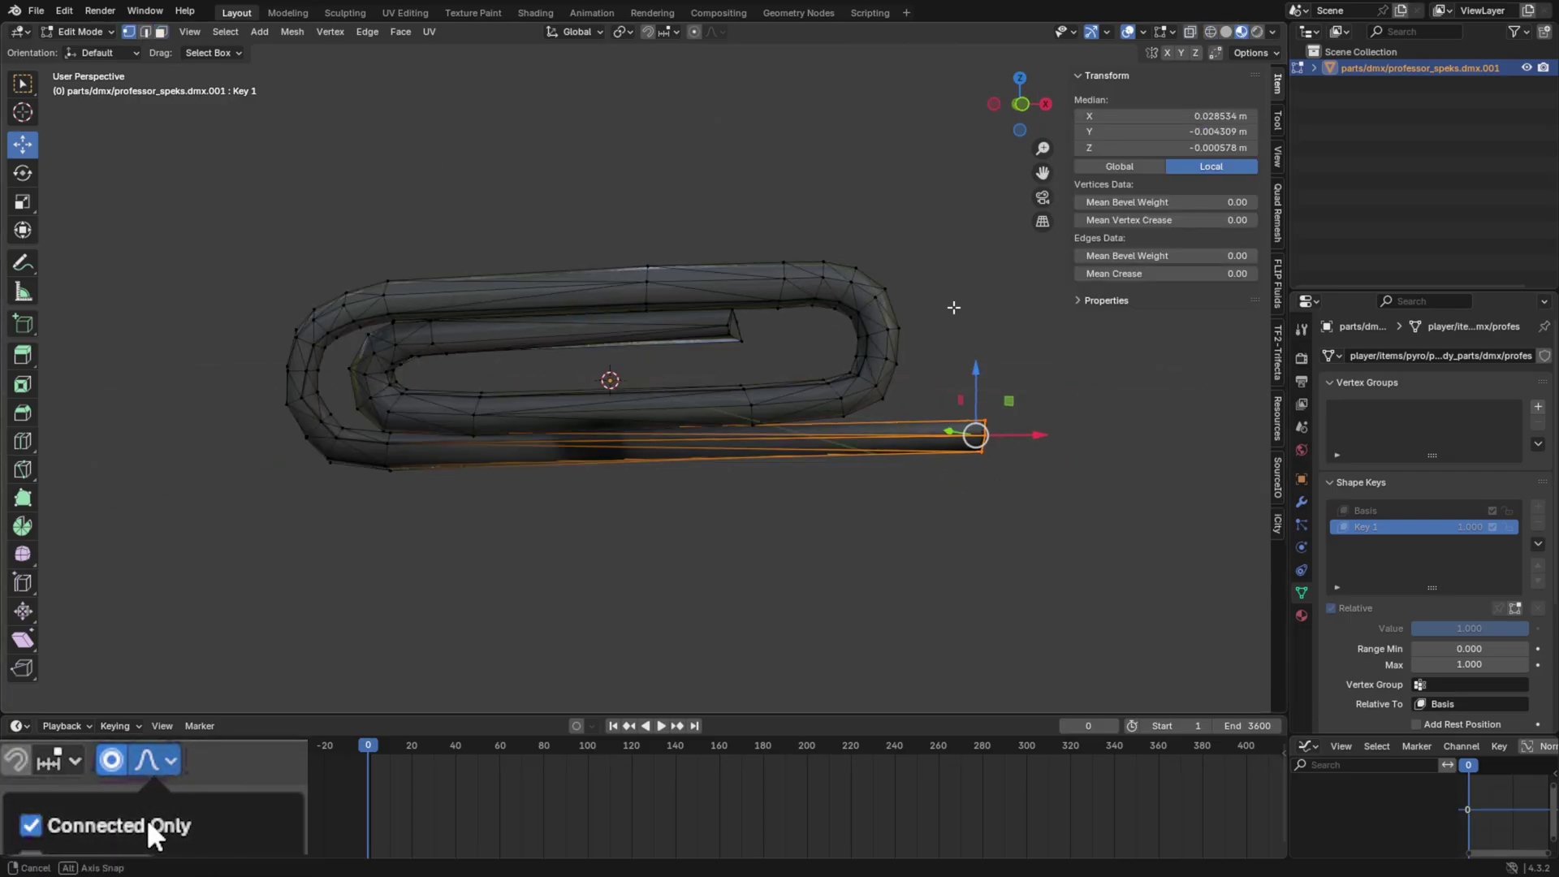
- Try moving the selected wire end, and enable proportional editing with Connected Only
key("g")
left_click(953, 313)
key("o")
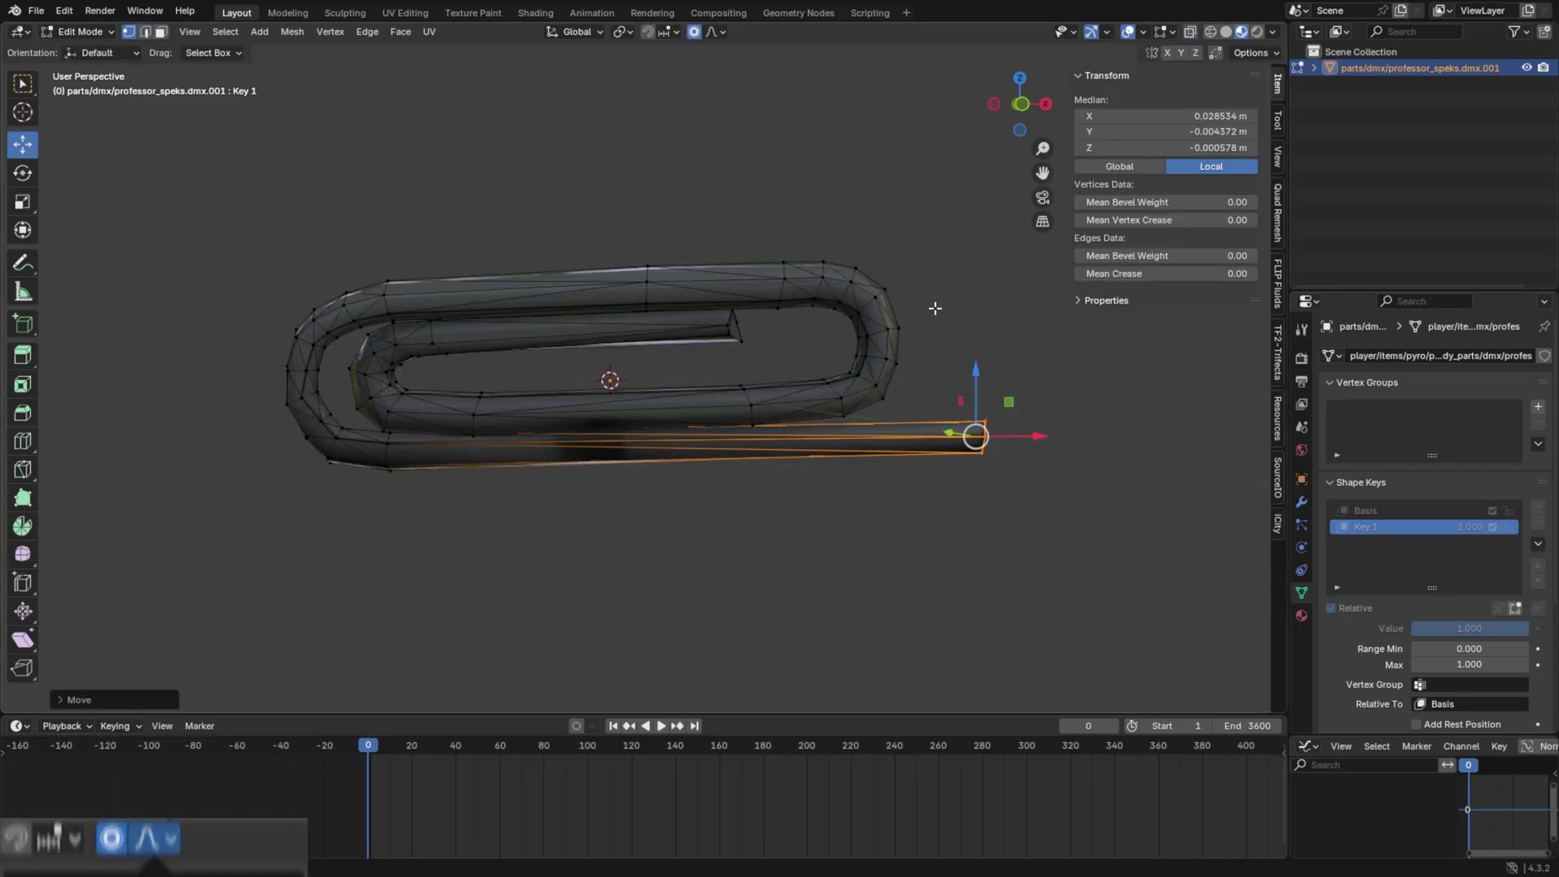
key("g")
scroll(969, 406, "up", 10)
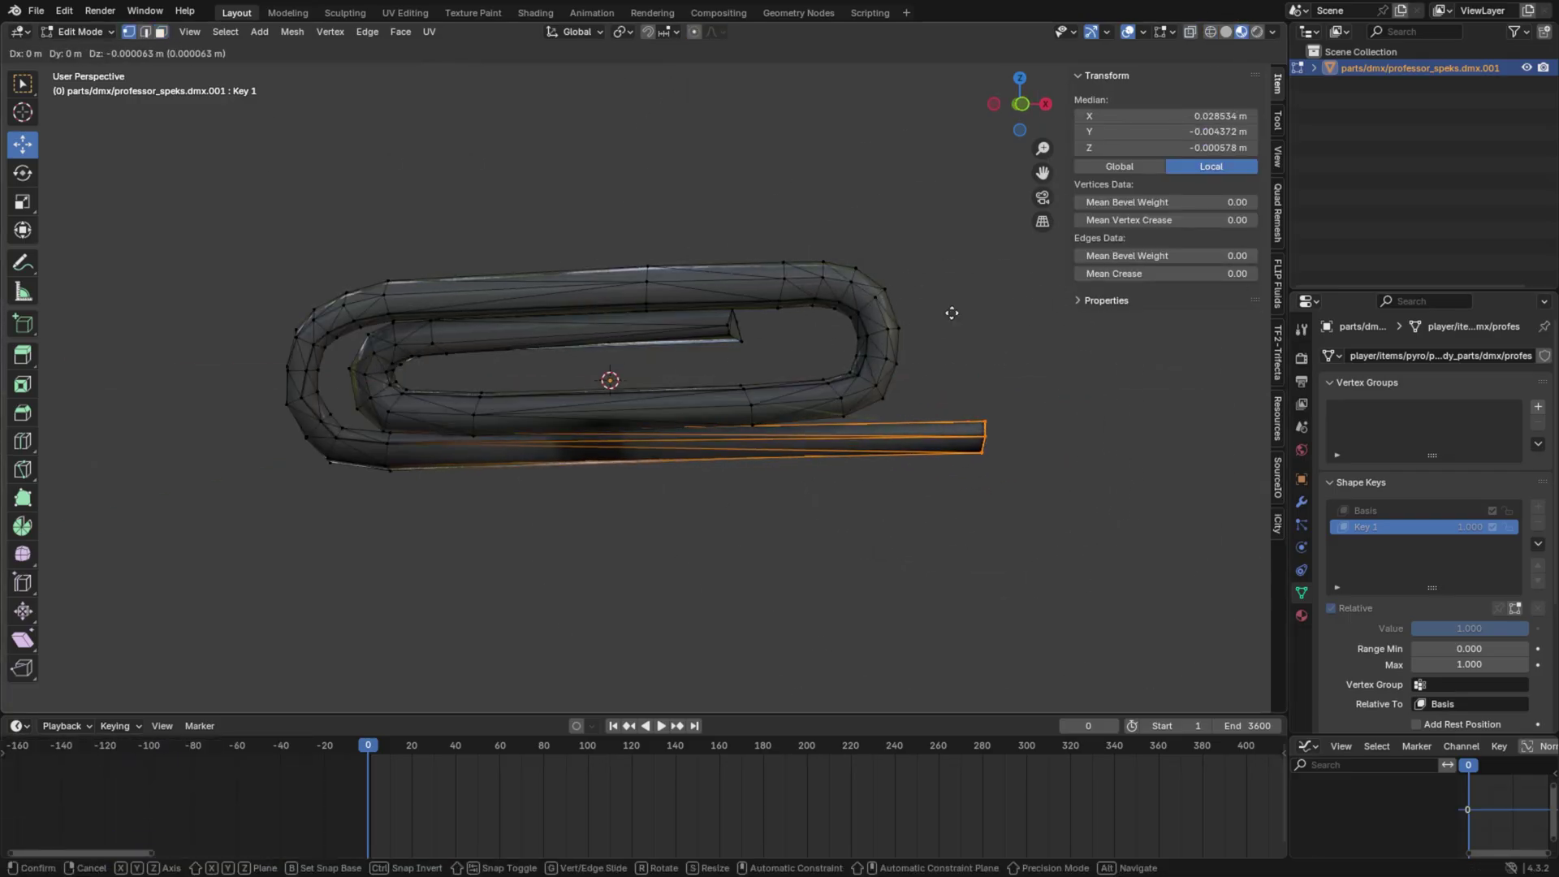
left_click(953, 315)
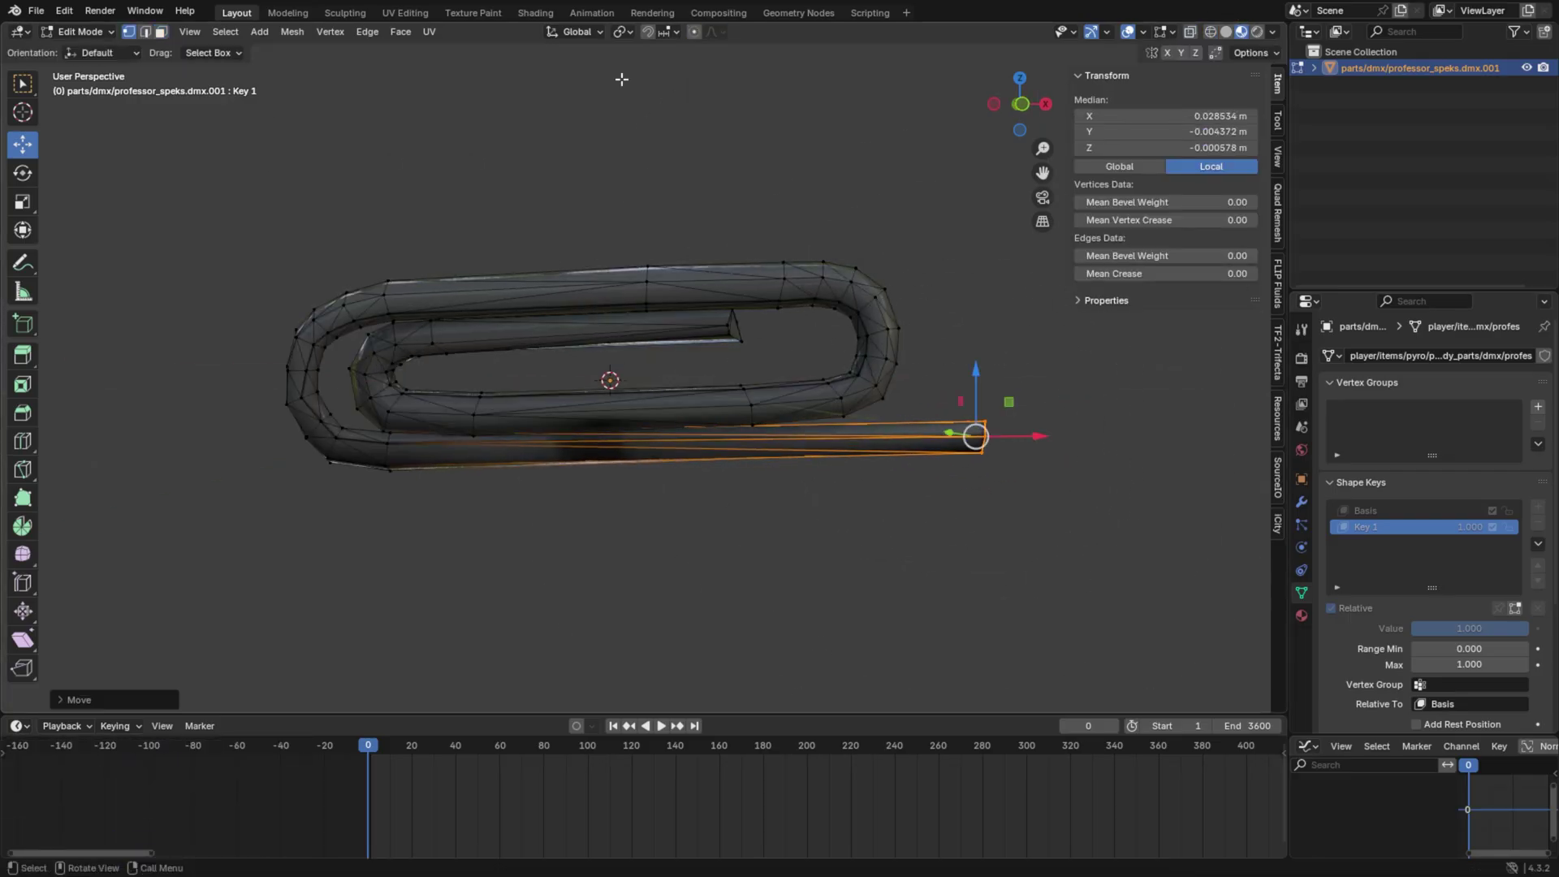
left_click(696, 32)
left_click(714, 33)
- Move the outer wire's free end down about 0.019 m using a smooth proportional size of about 0.057 m
key("g")
scroll(972, 406, "up", 11)
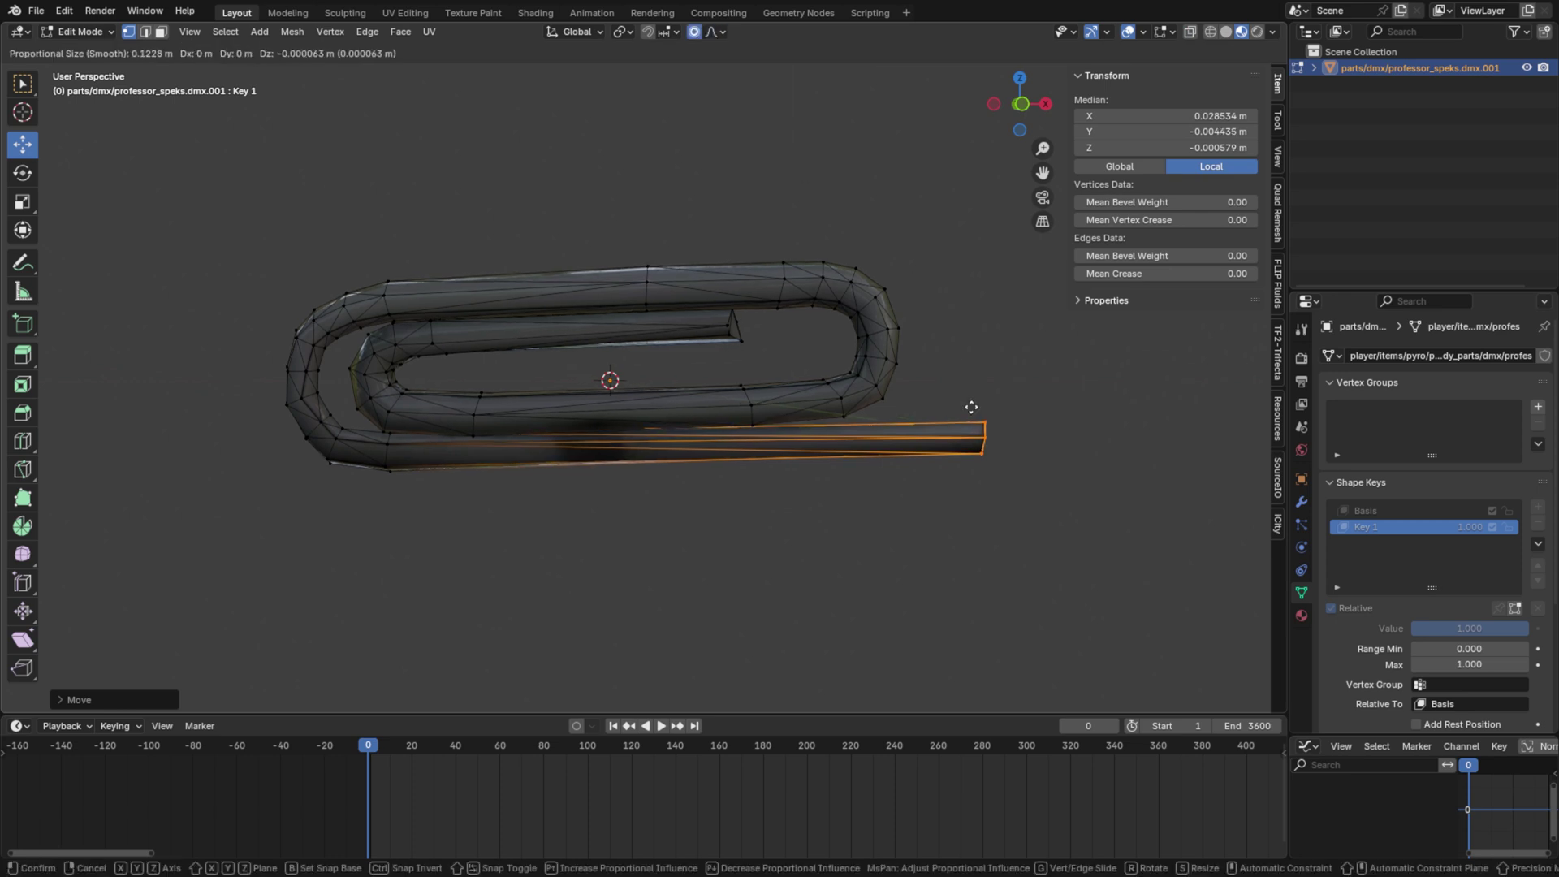
scroll(971, 406, "up", 20)
scroll(966, 404, "down", 20)
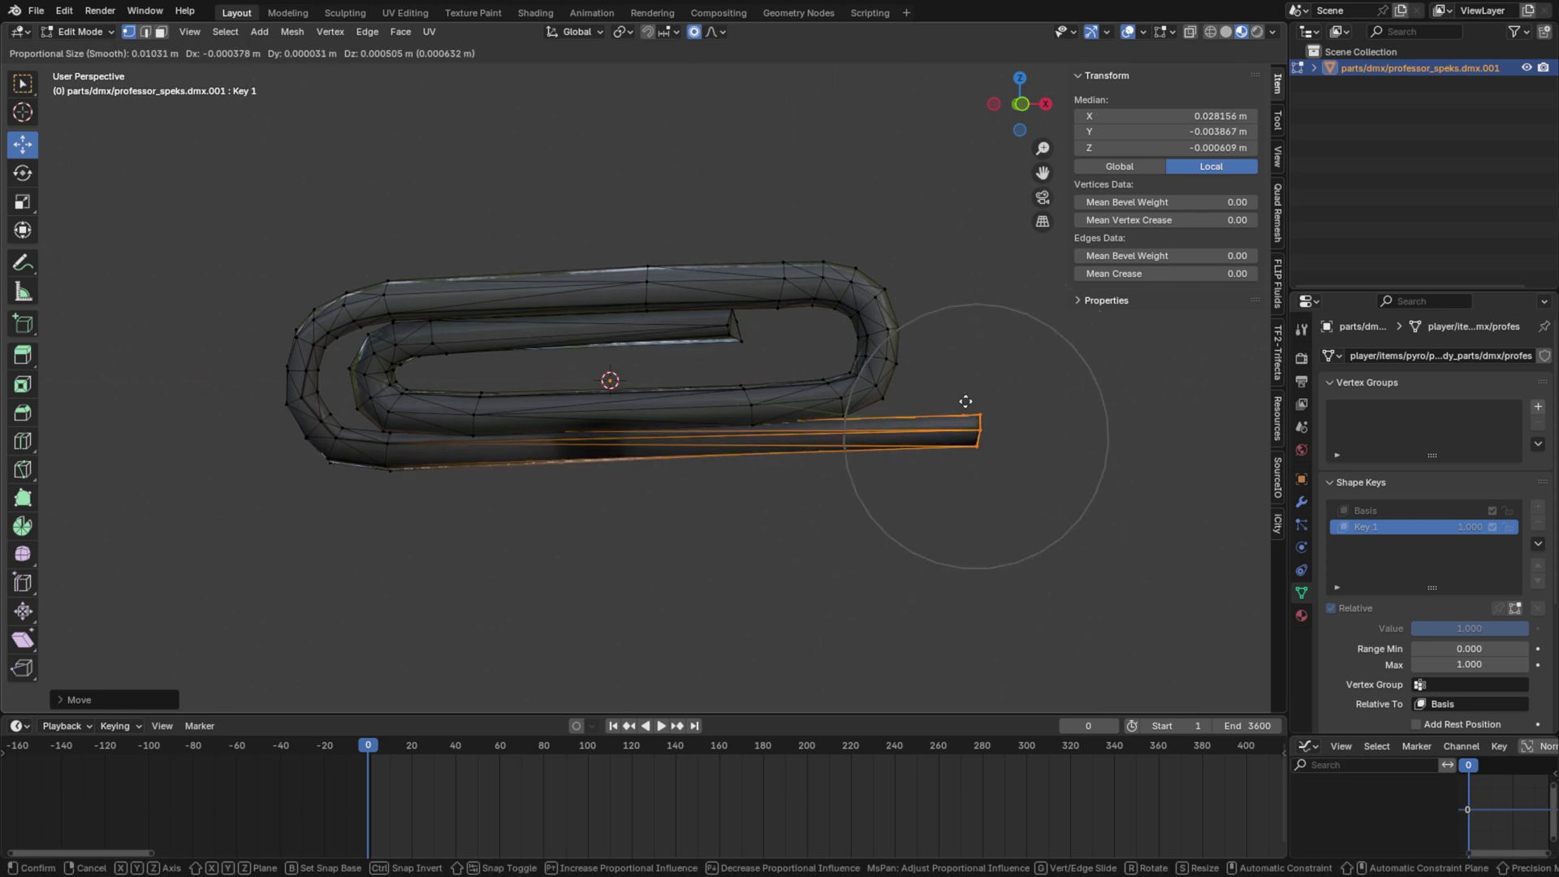
scroll(930, 489, "down", 4)
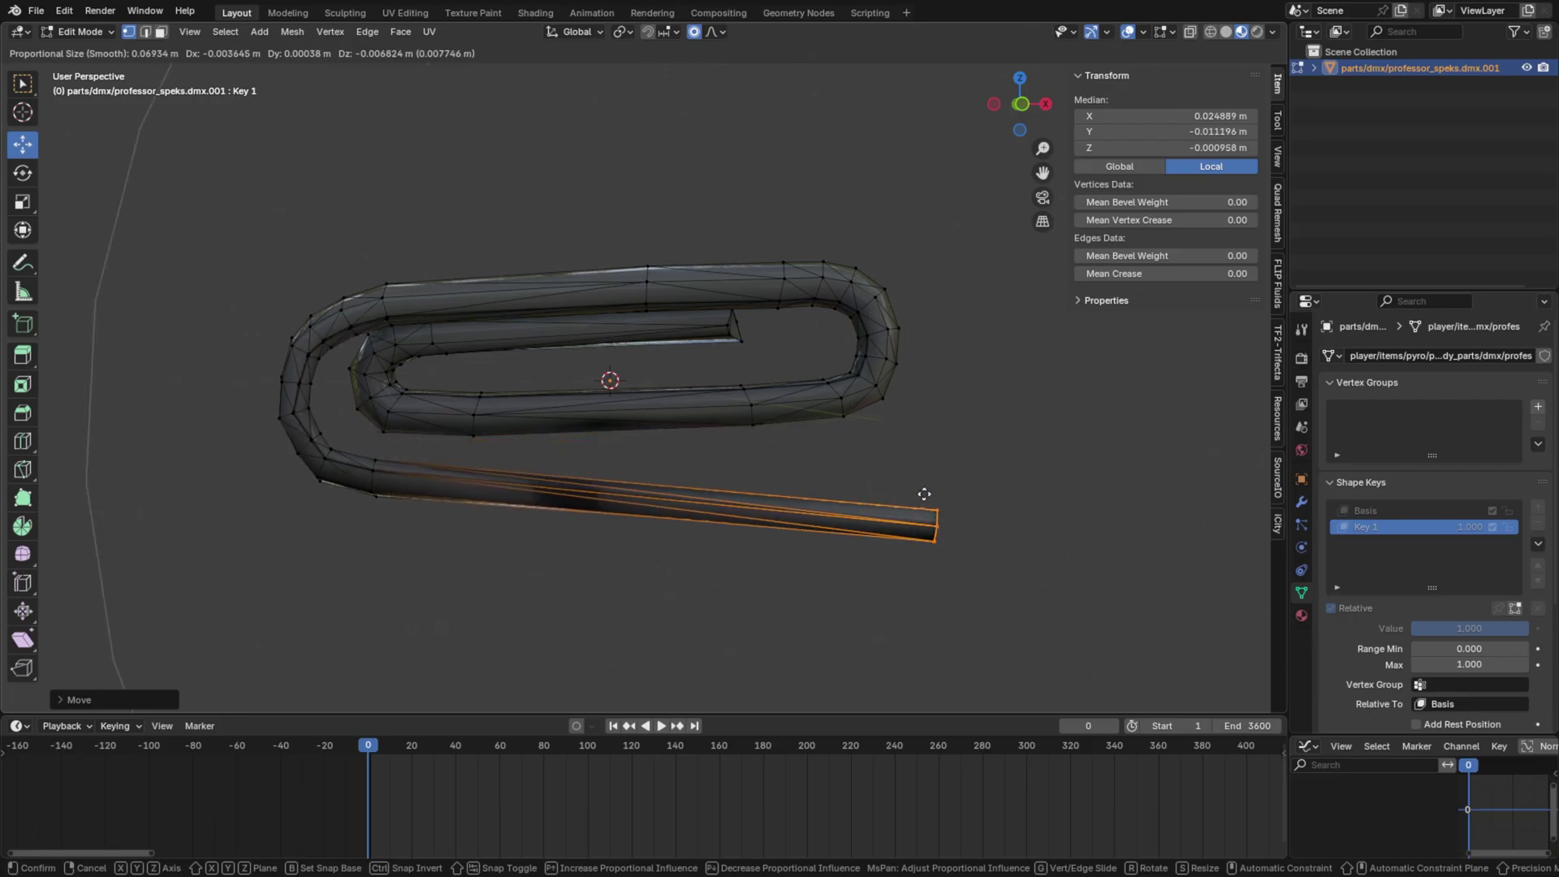
scroll(920, 525, "up", 2)
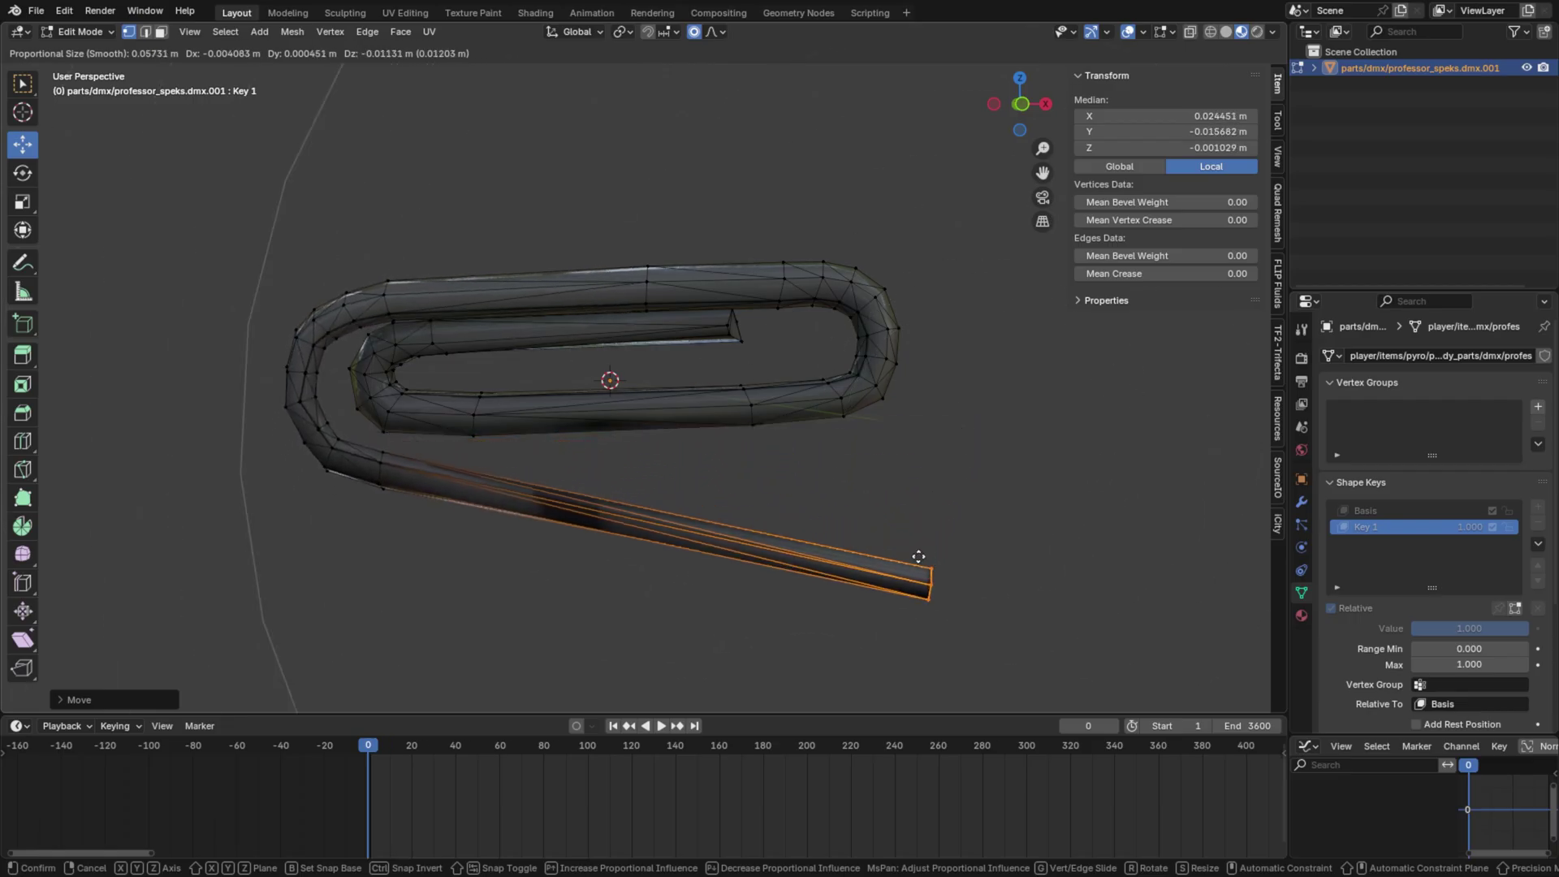
left_click(912, 647)
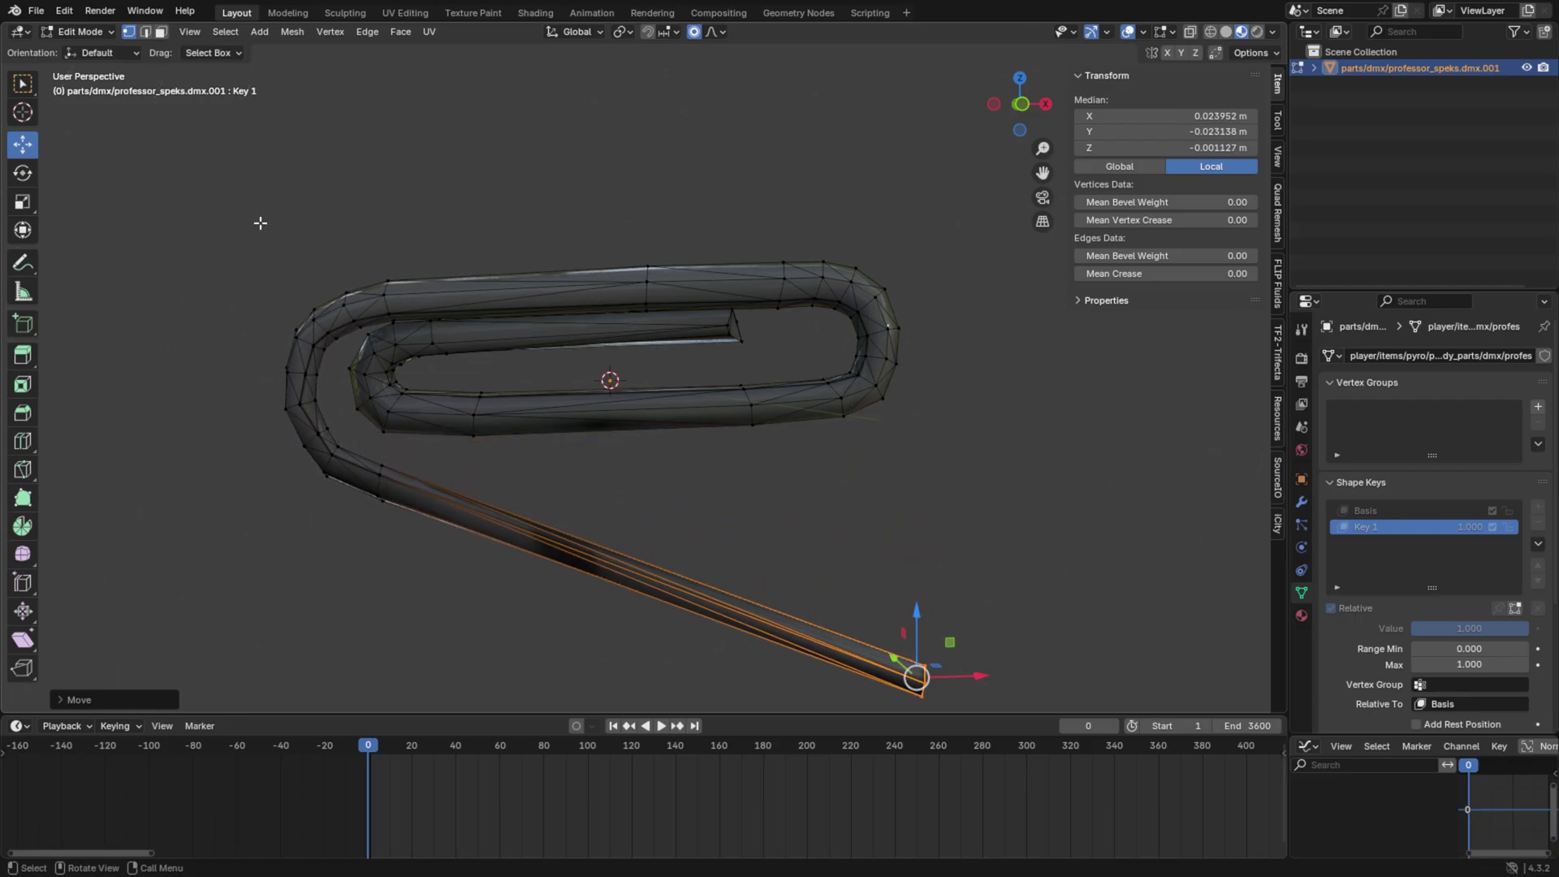
- Return to Object Mode, rename the Key 1 shape key to bend and set its value to 0.000
left_click(93, 34)
left_click(92, 49)
scroll(900, 443, "down", 2)
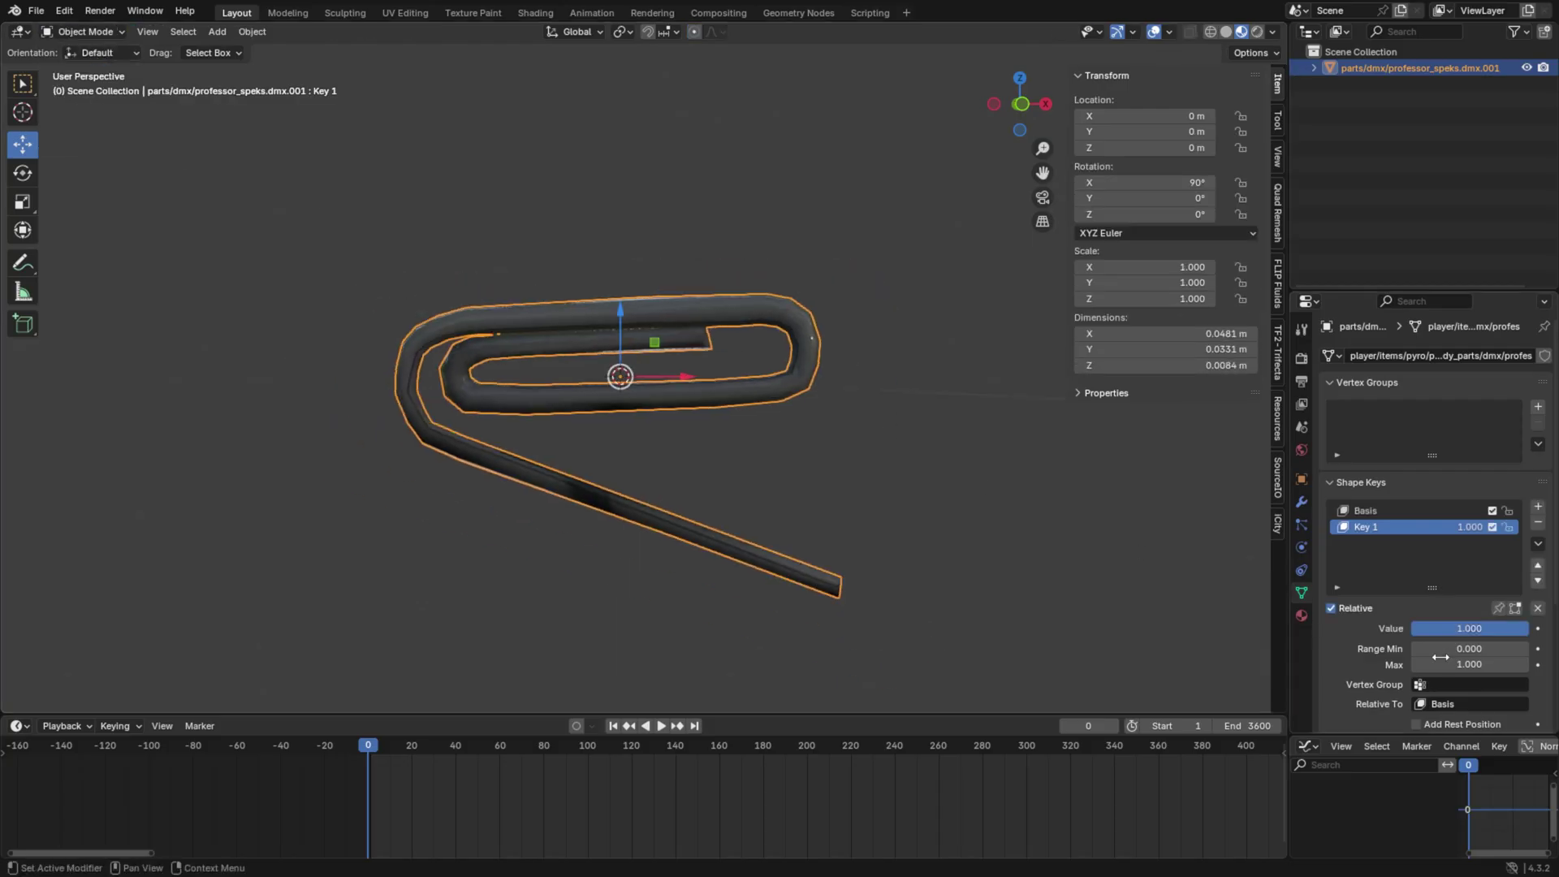
left_click_drag(1485, 631, 1413, 629)
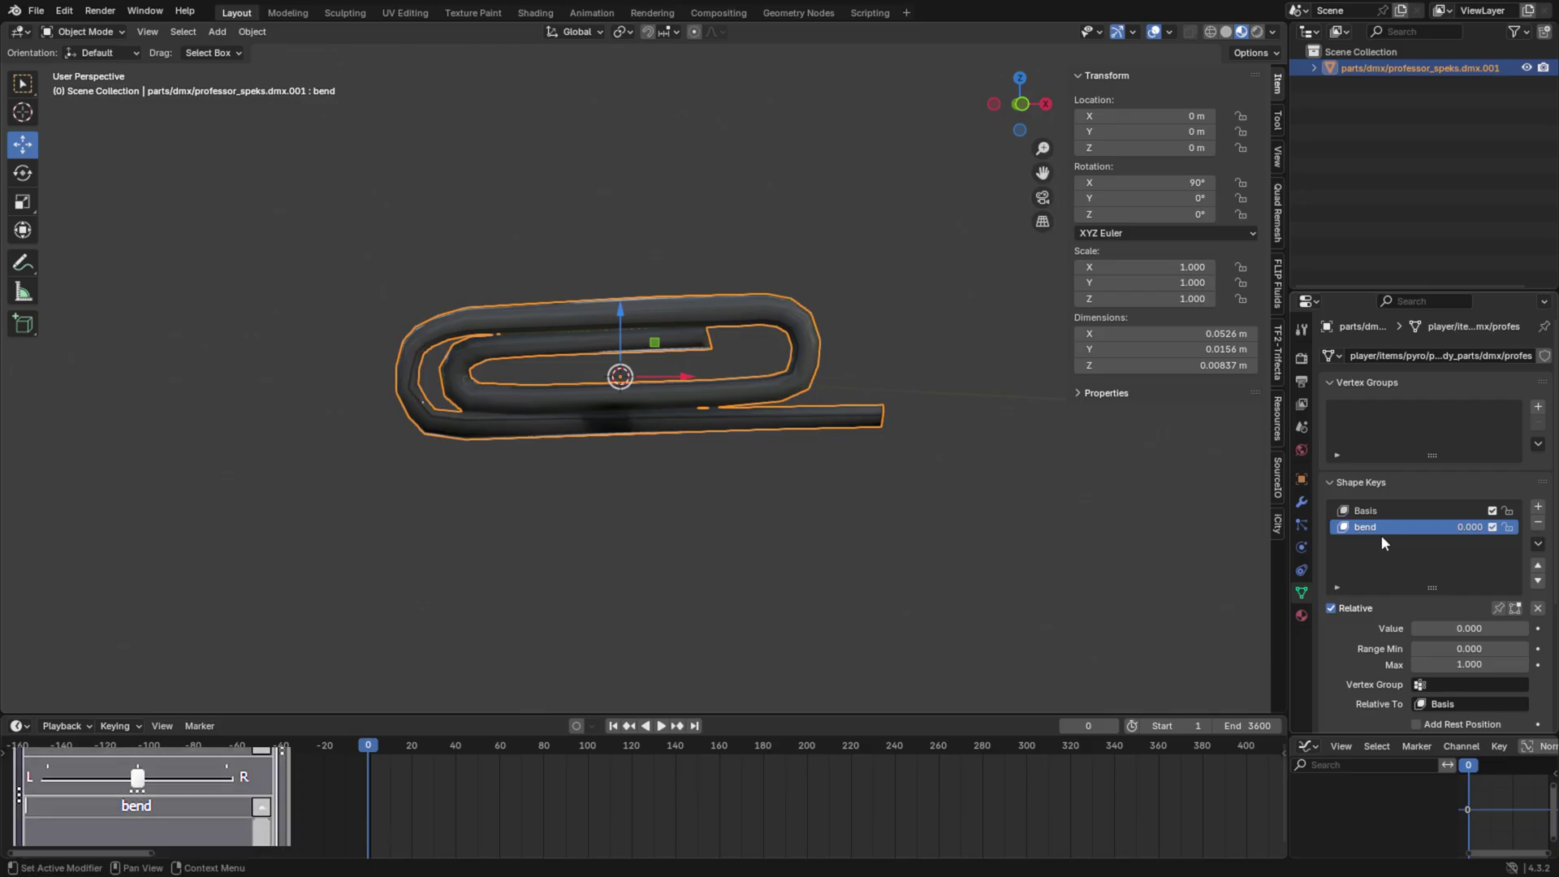
left_click_drag(1454, 629, 1410, 627)
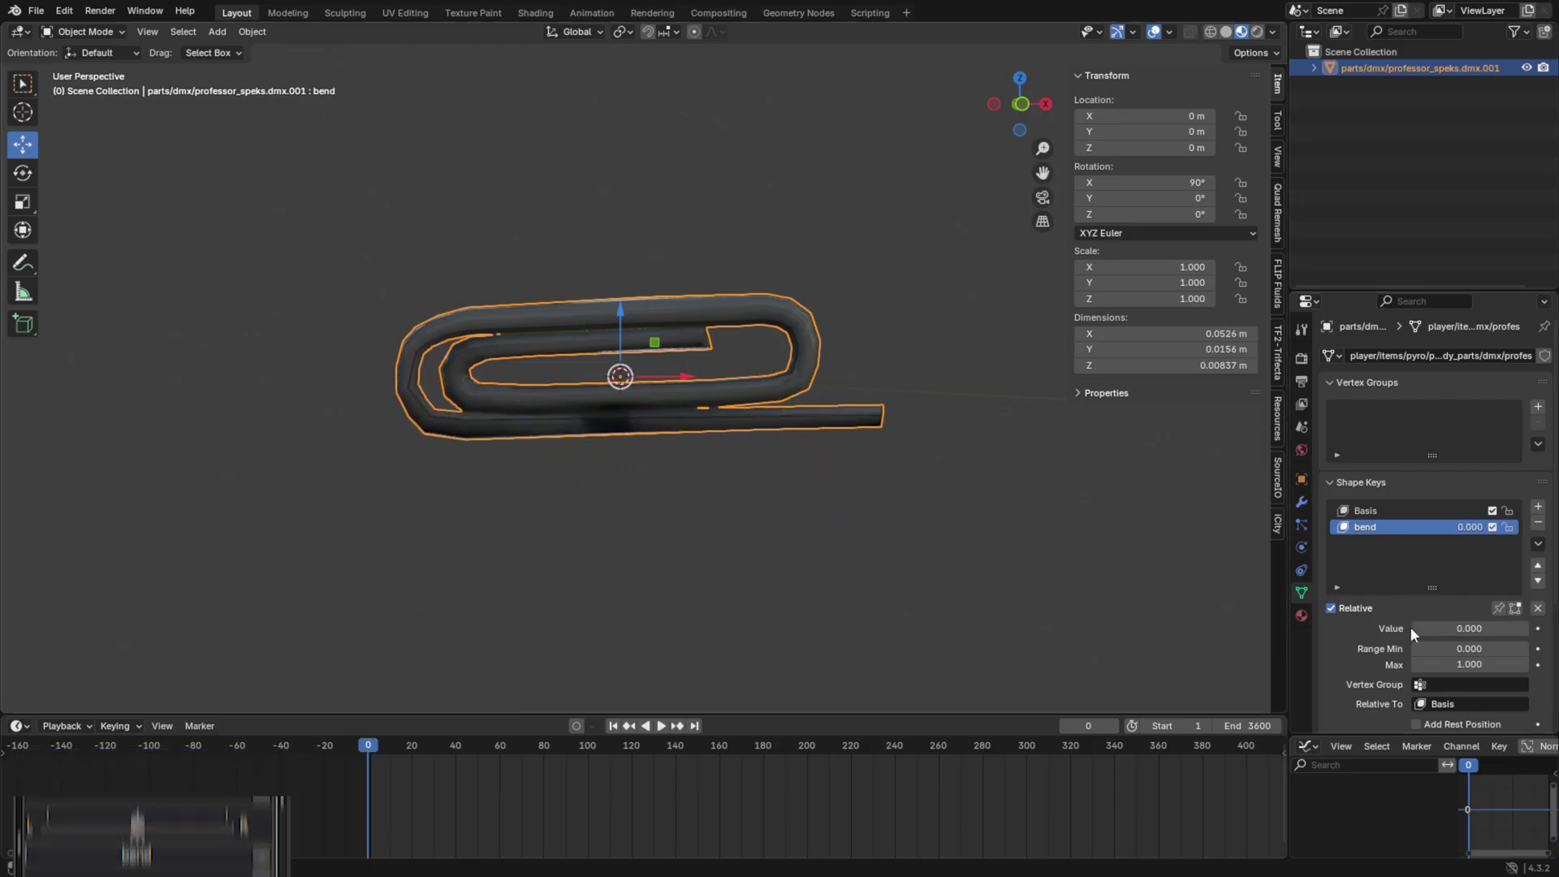
- Rename the material professor_shades to match its base color texture, and rename the paper clip object paper_clip_enhanced_a
left_click(1301, 616)
left_click(1346, 451)
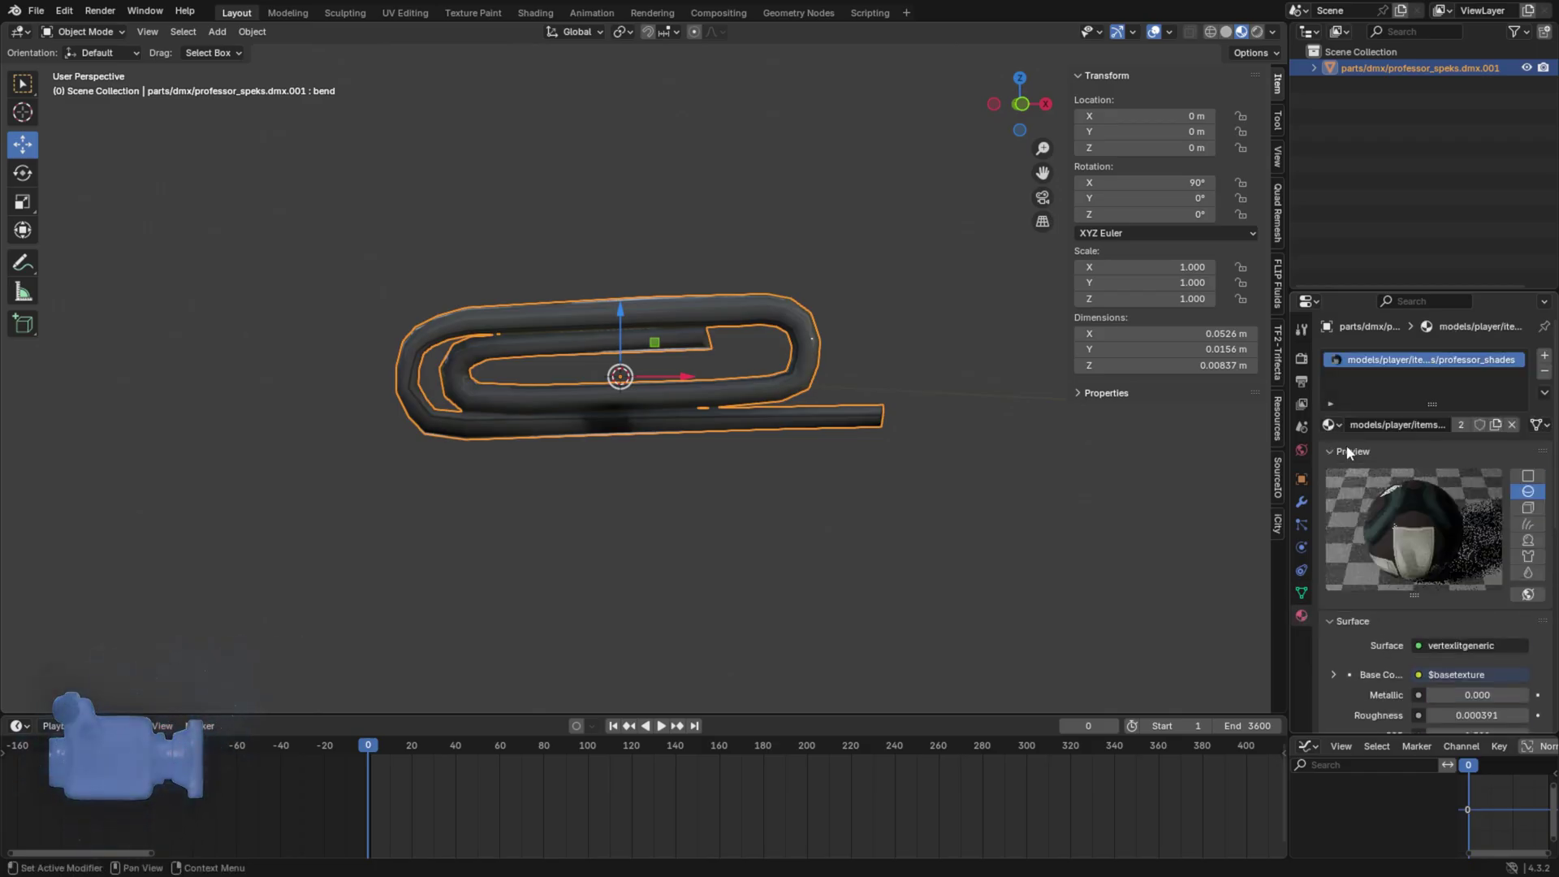
left_click(1332, 676)
scroll(1360, 642, "down", 3)
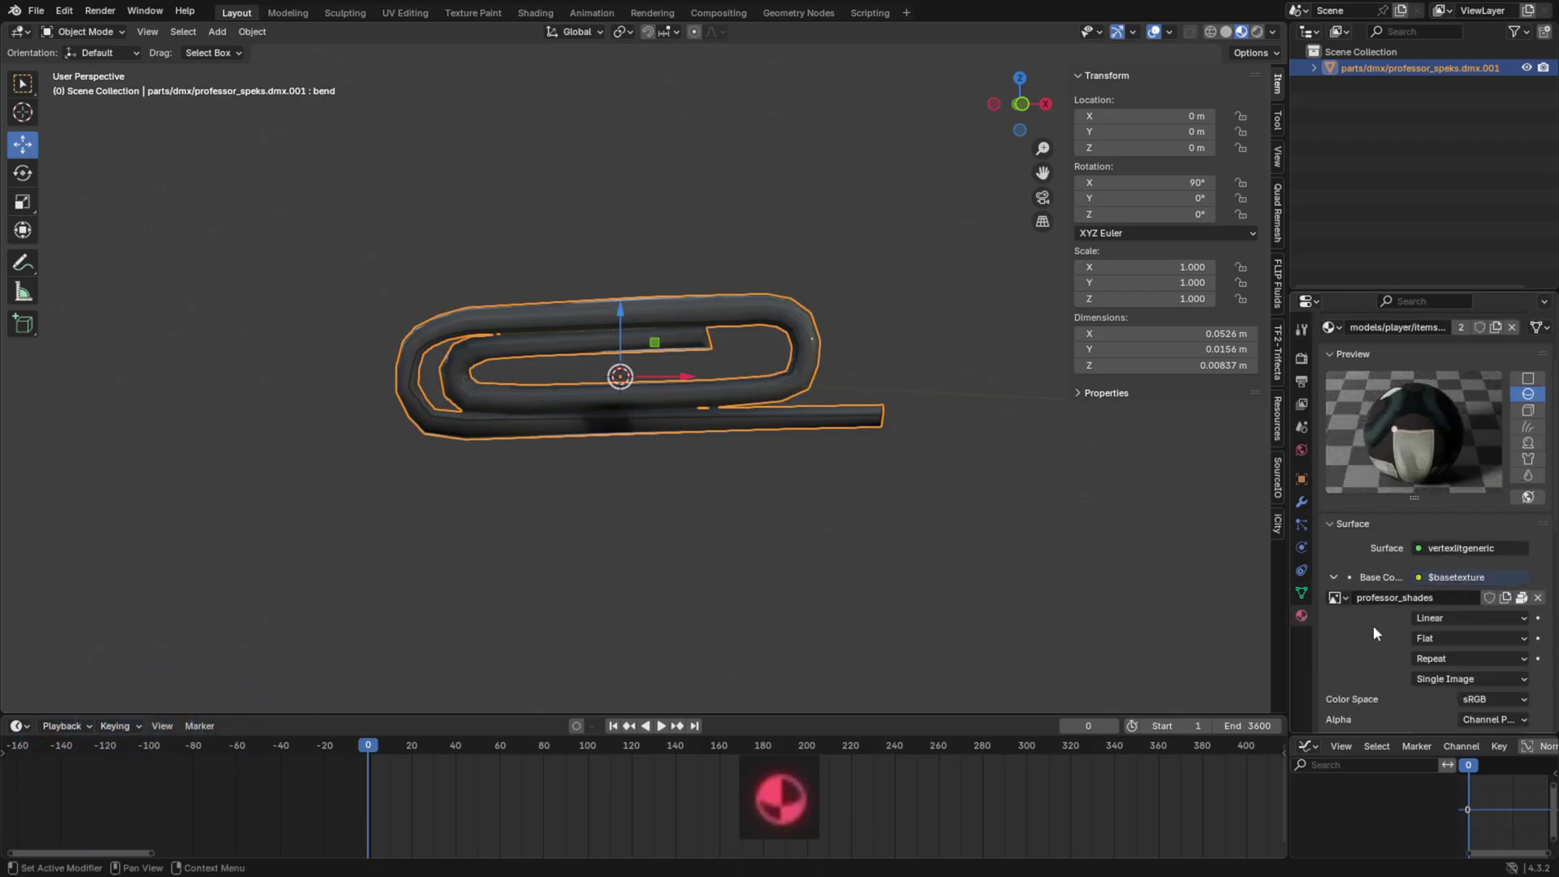
scroll(1372, 626, "up", 3)
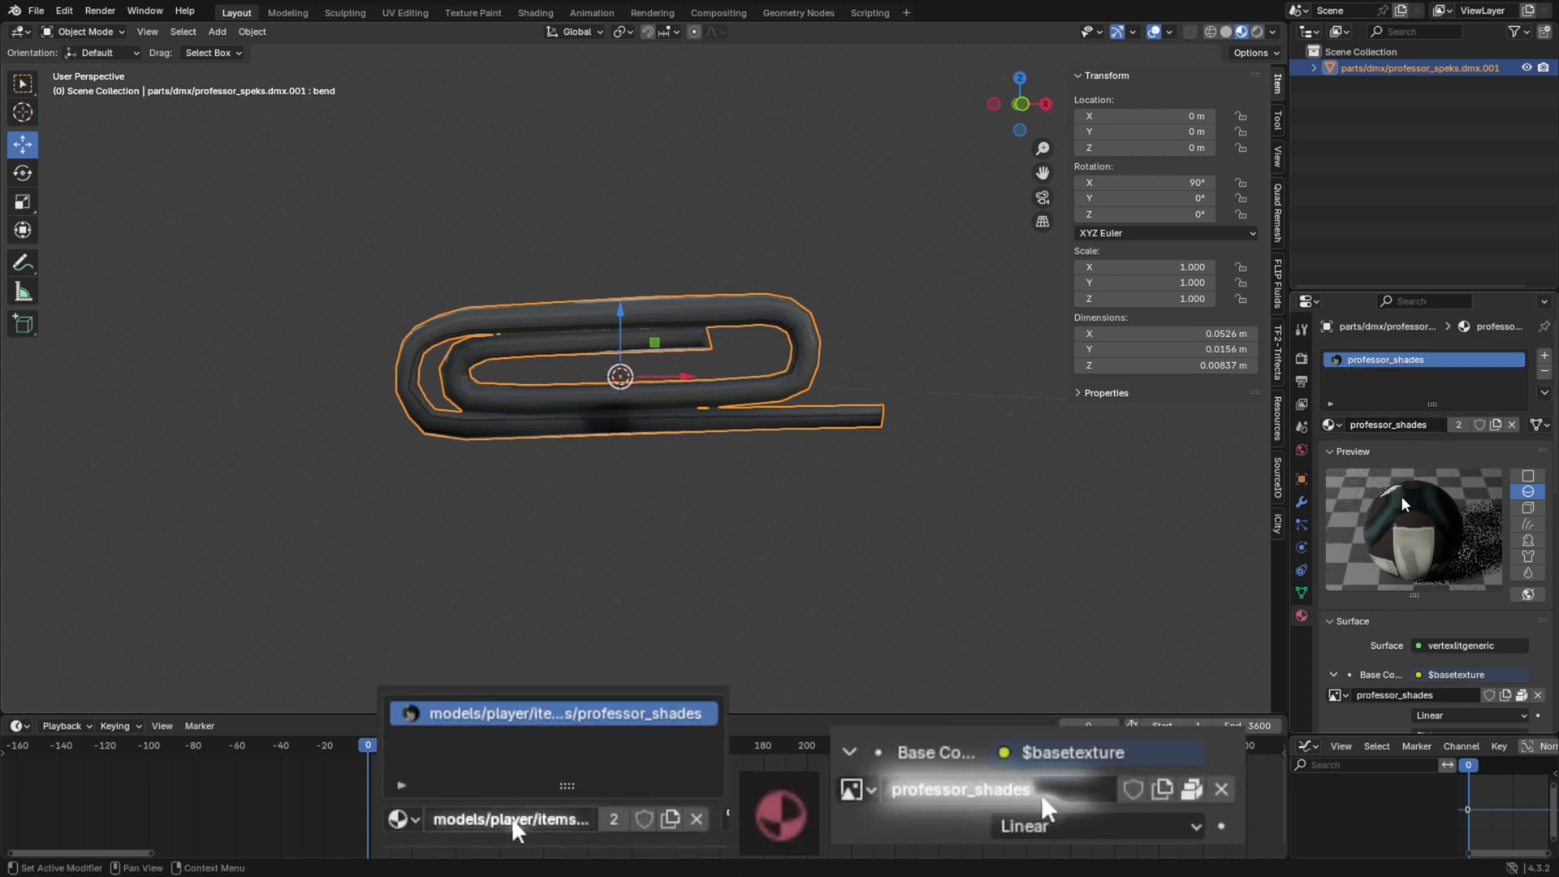
double_click(1372, 68)
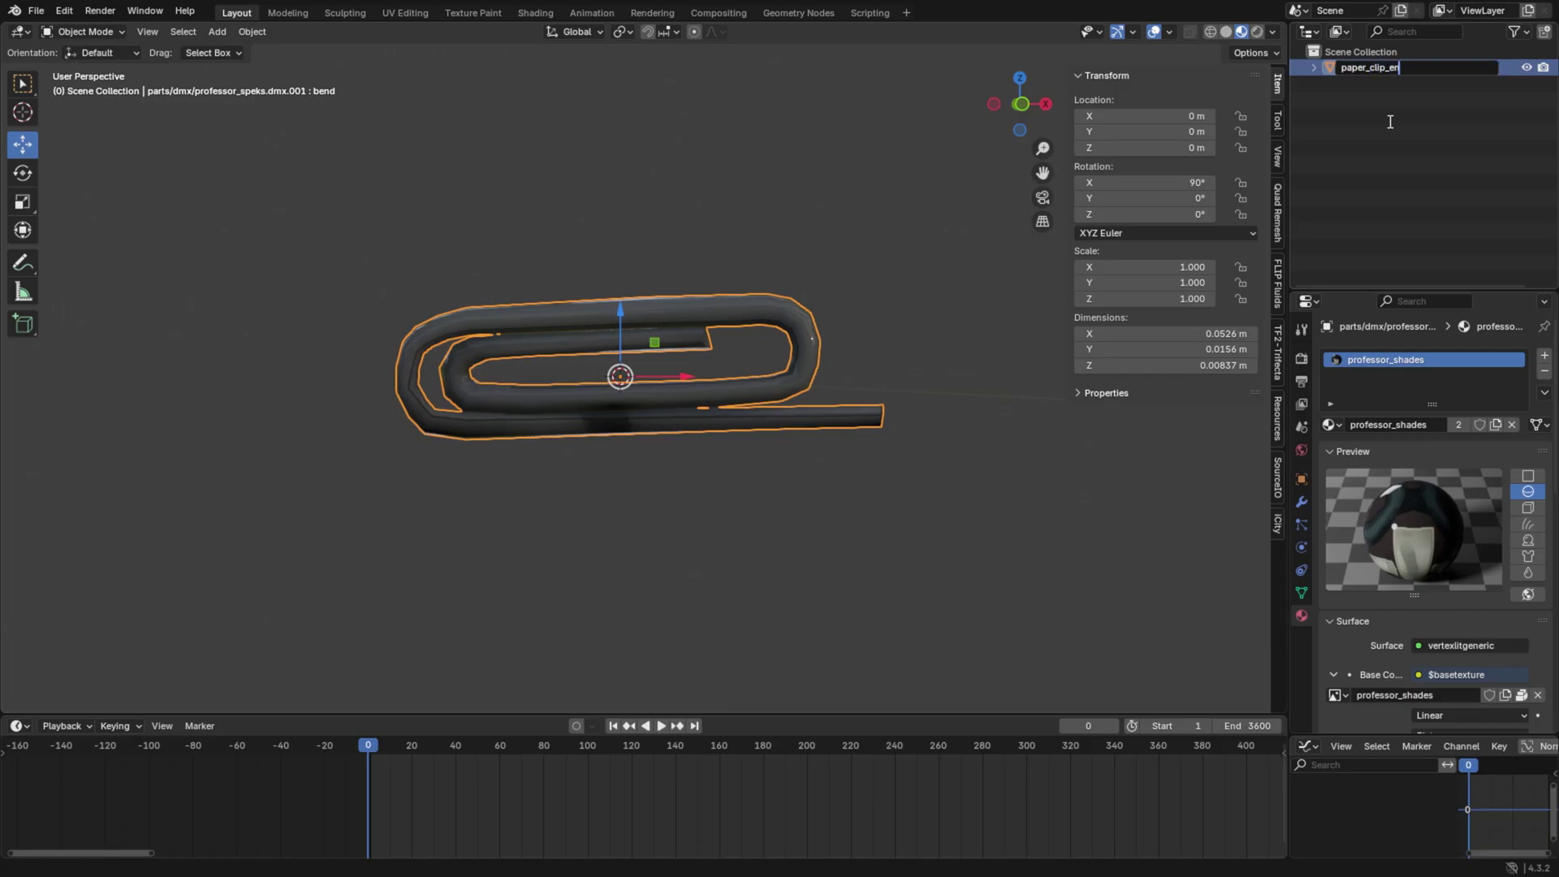
type("paper_clip_enhanced_a")
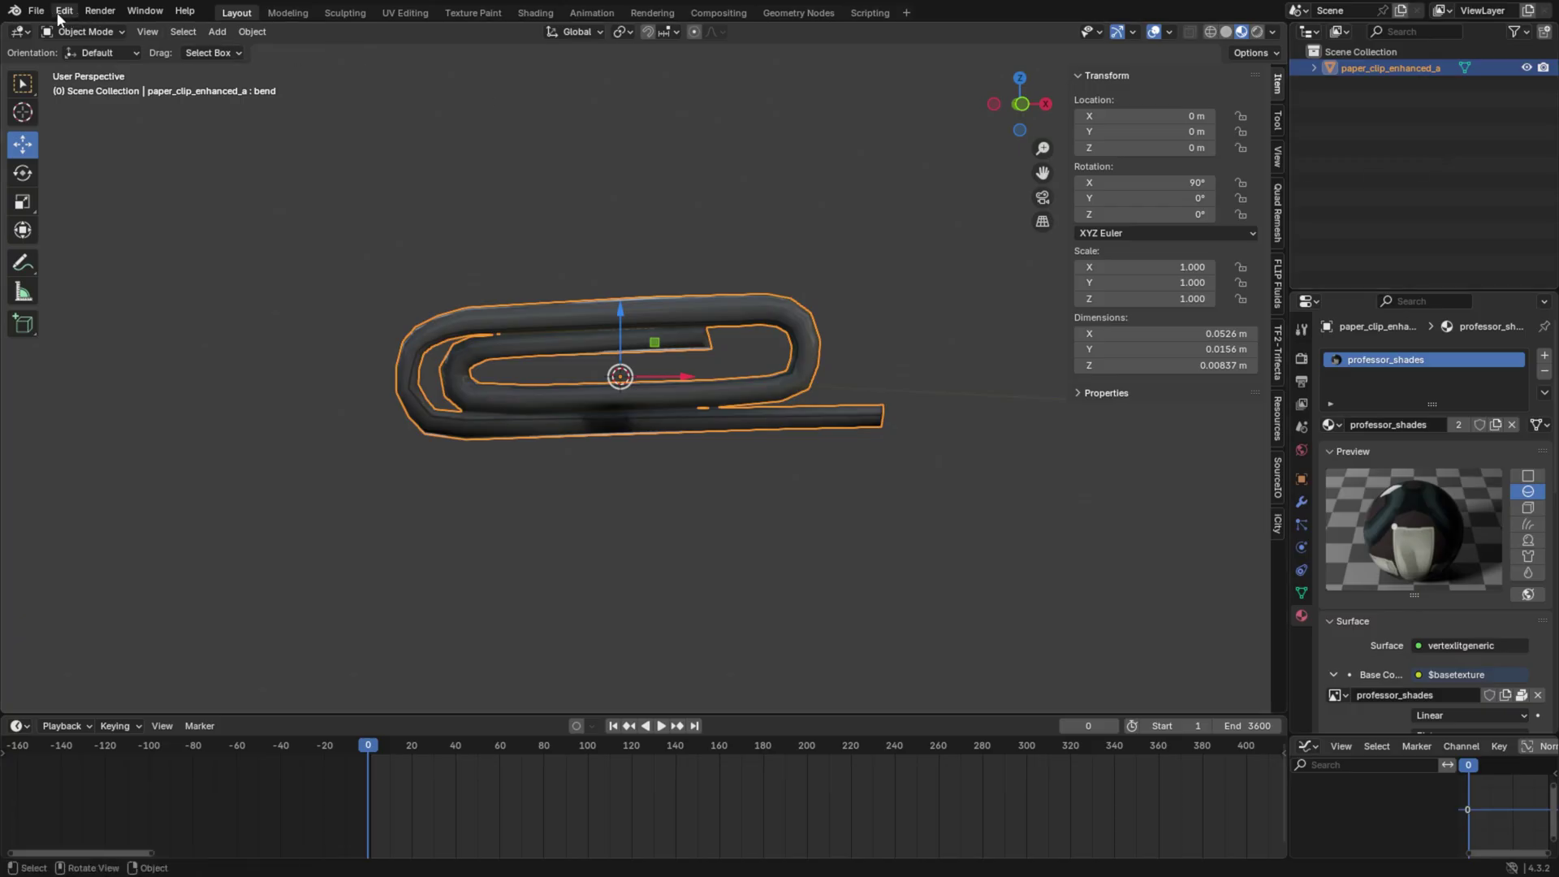
- Save the scene as paper_clip_enhanced_a.blend in the props\office\paper_clip_enhanced_a folder of the TF2 models directory
left_click(36, 11)
left_click(77, 133)
left_click(253, 520)
double_click(562, 353)
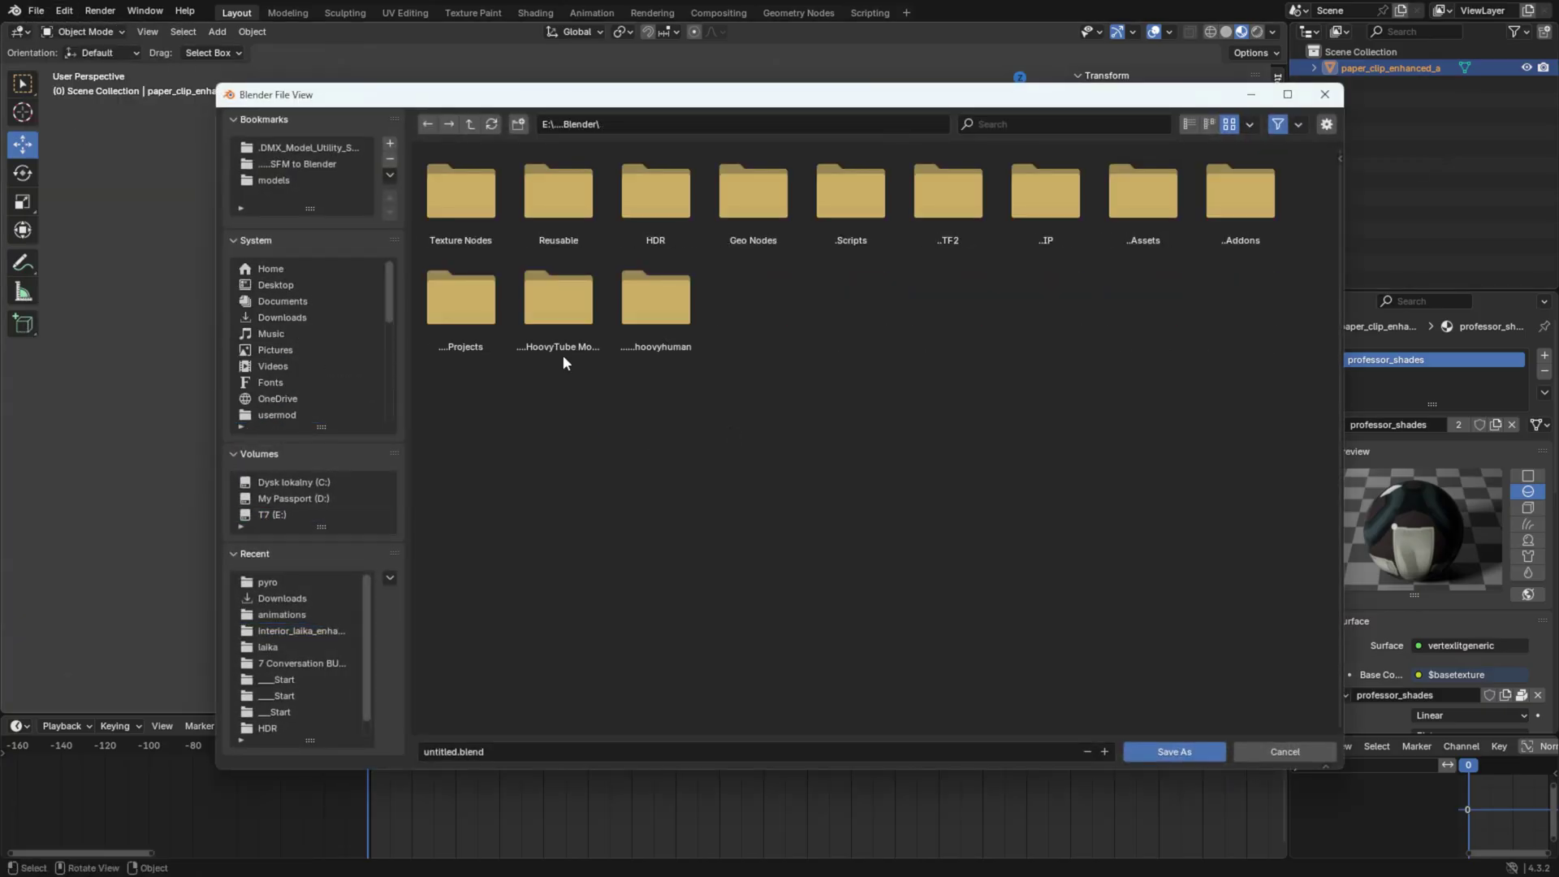
double_click(949, 220)
double_click(845, 235)
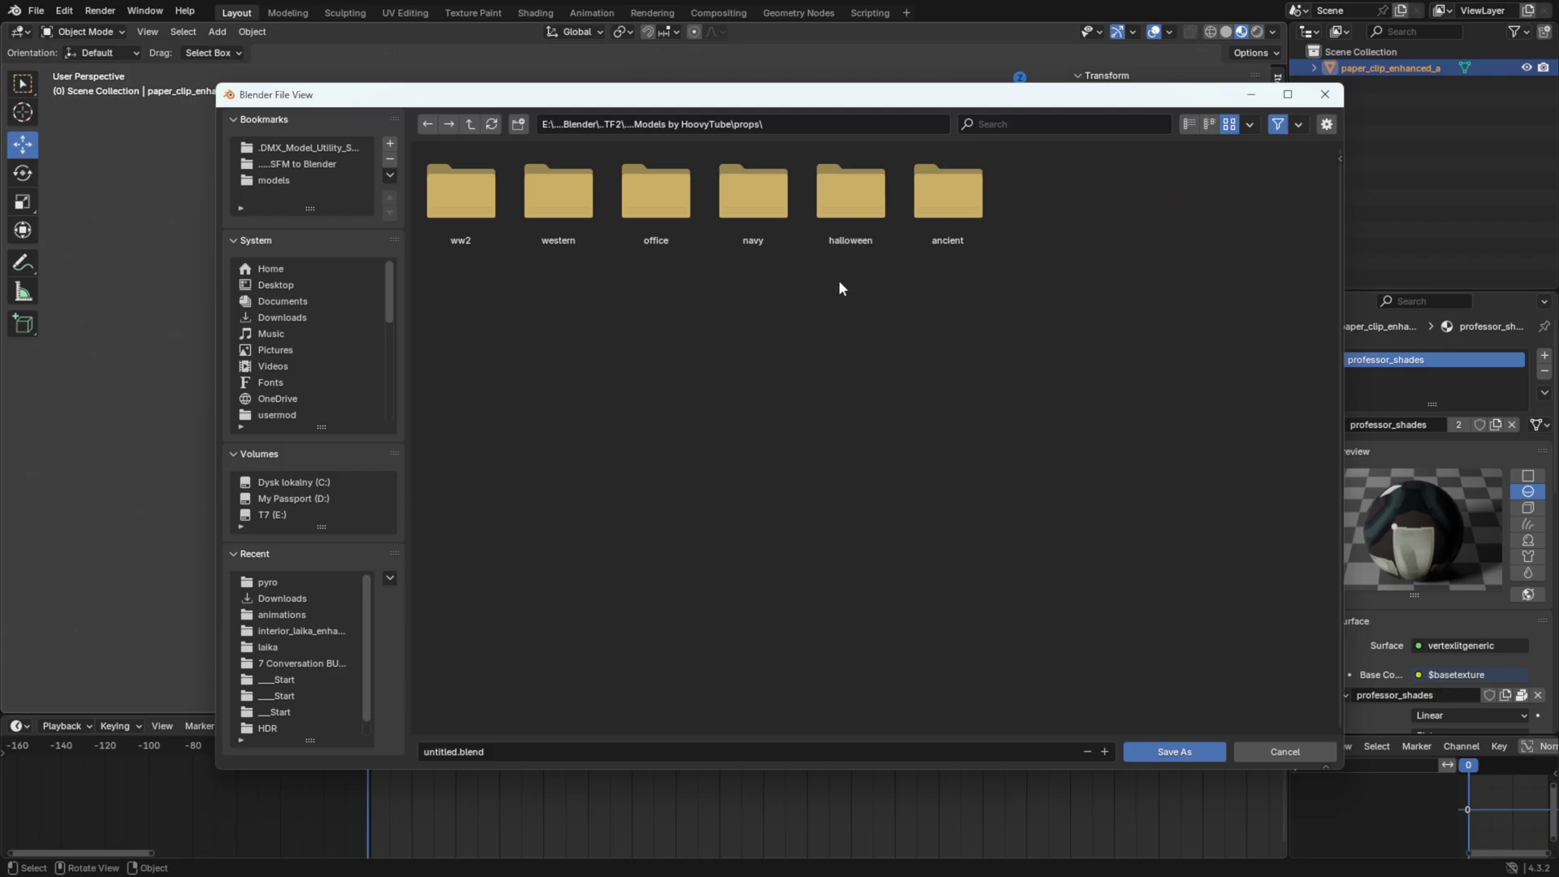
double_click(656, 195)
double_click(558, 236)
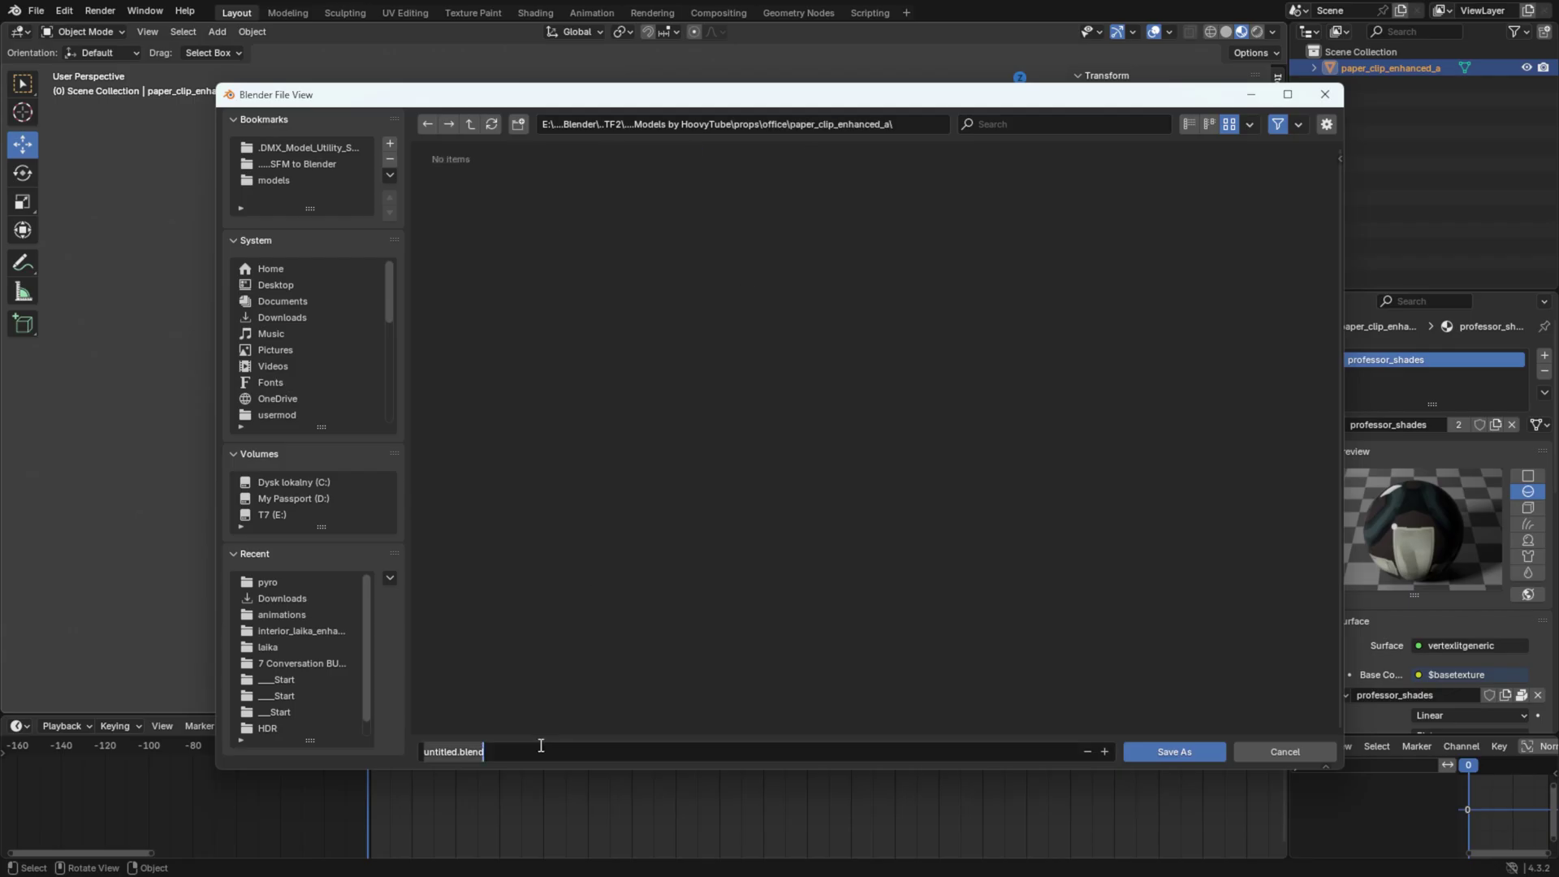
type("paper_clip_enhanced_a")
left_click(1214, 753)
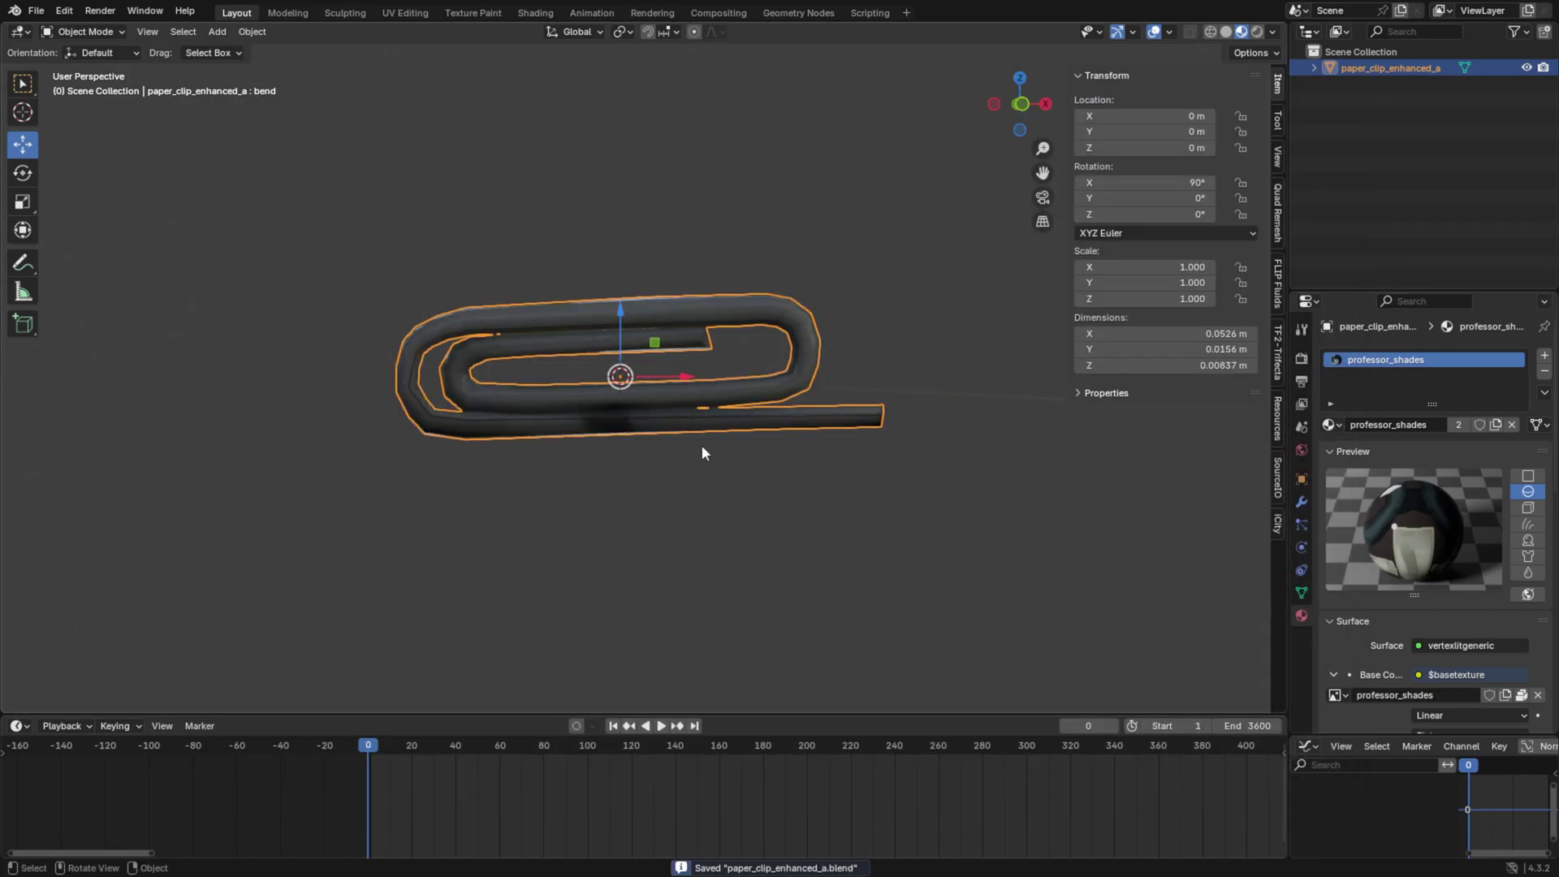
- Unpack the packed resources using files in the current directory, creating them when necessary
left_click(35, 11)
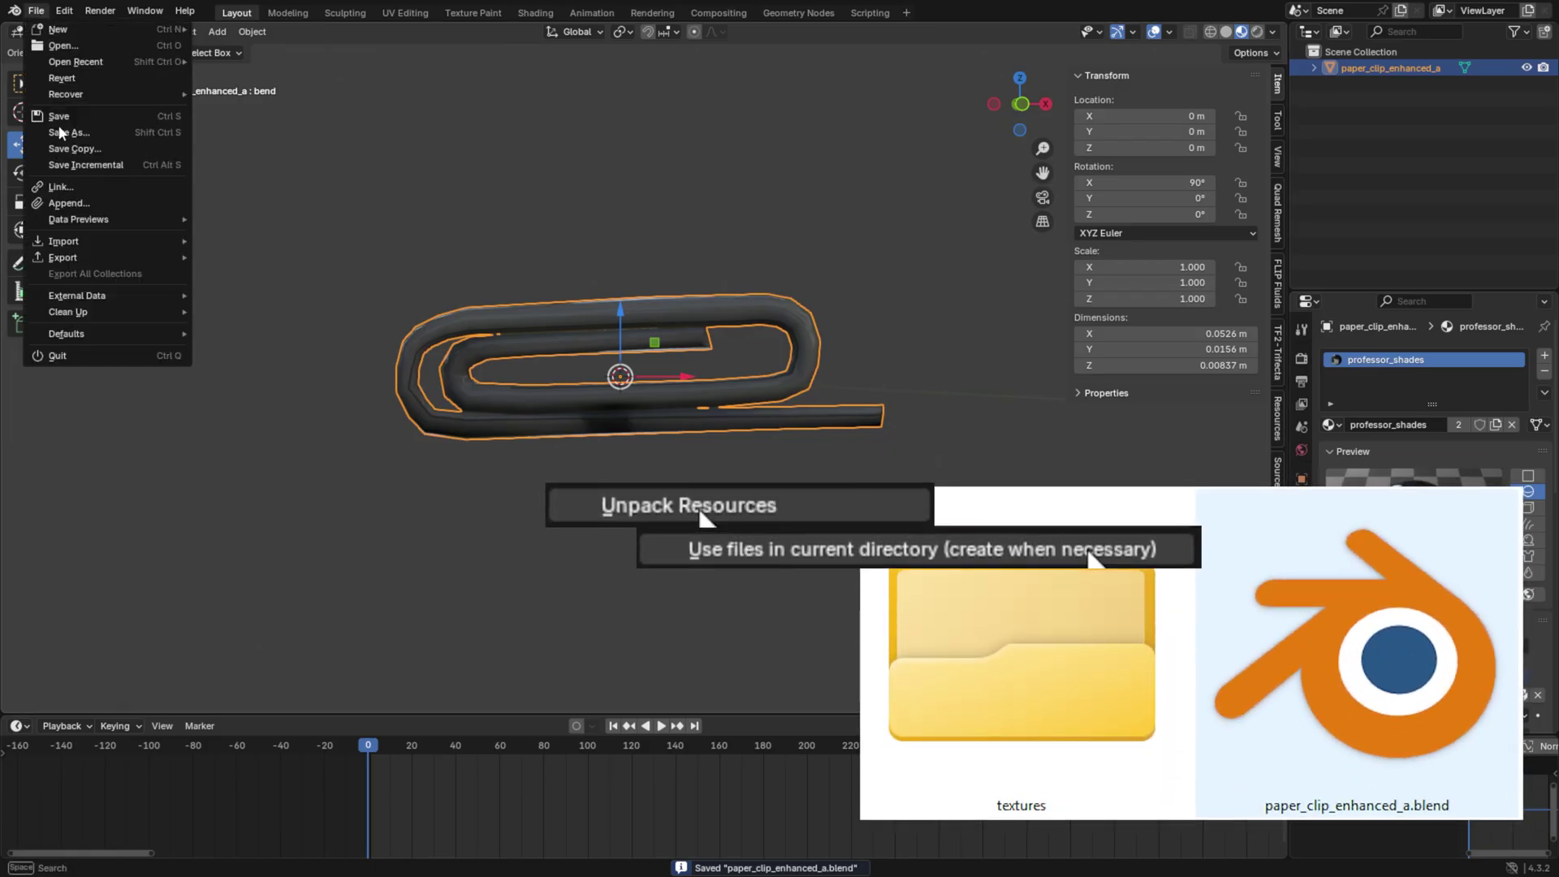
mouse_move(120, 298)
left_click(262, 327)
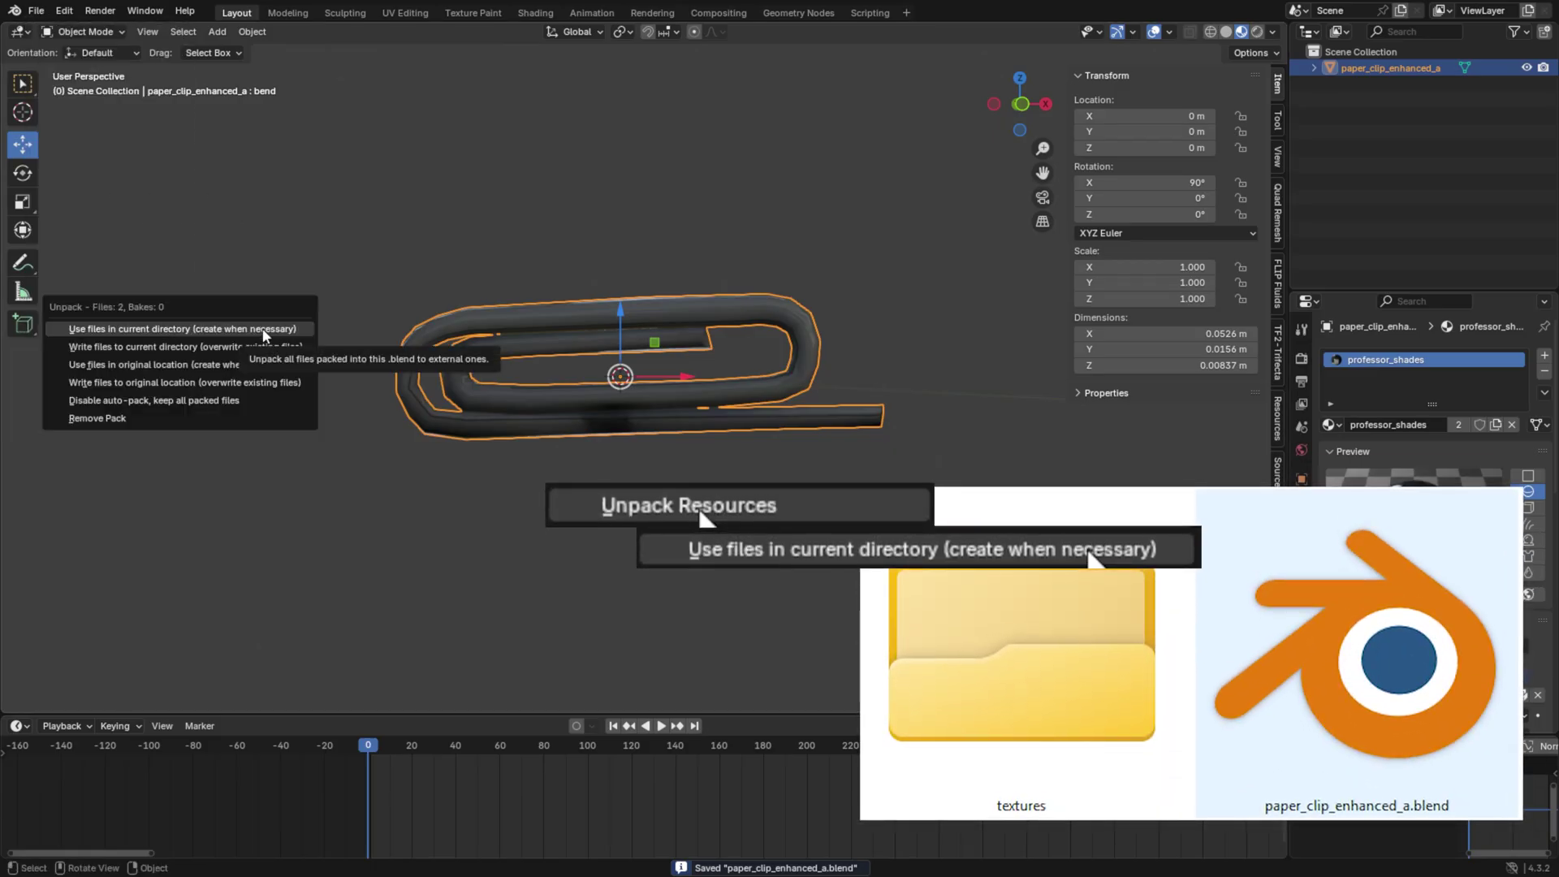
left_click(261, 328)
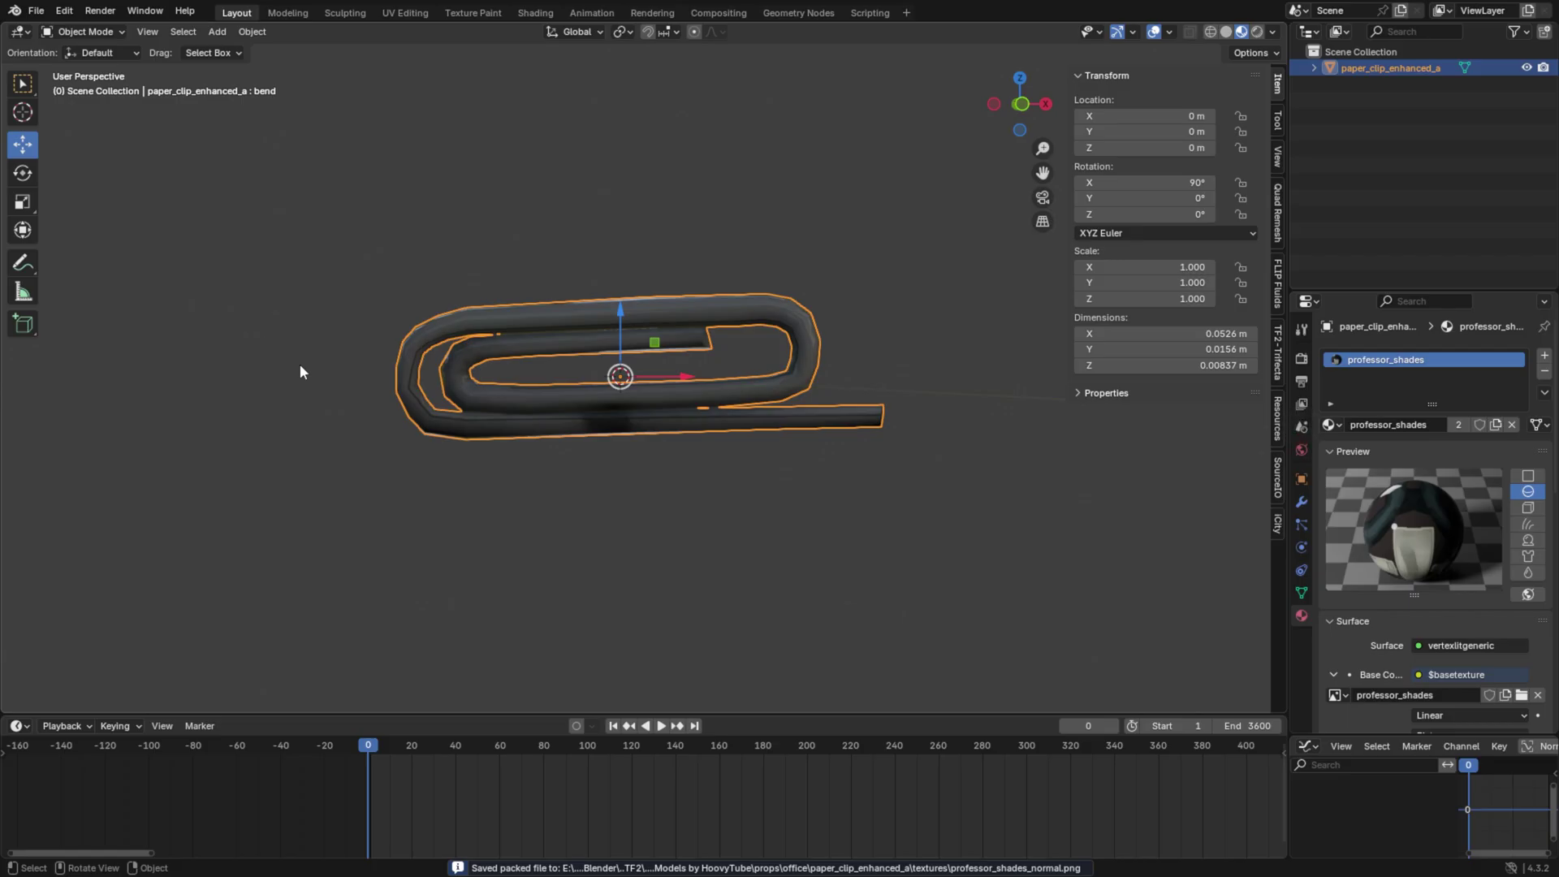
- Set the Source Engine Export weight link cull threshold to 0.00 and path to the paper_clip_enhanced_a folder, and export paper_clip_enhanced_a.dmx
left_click(1300, 428)
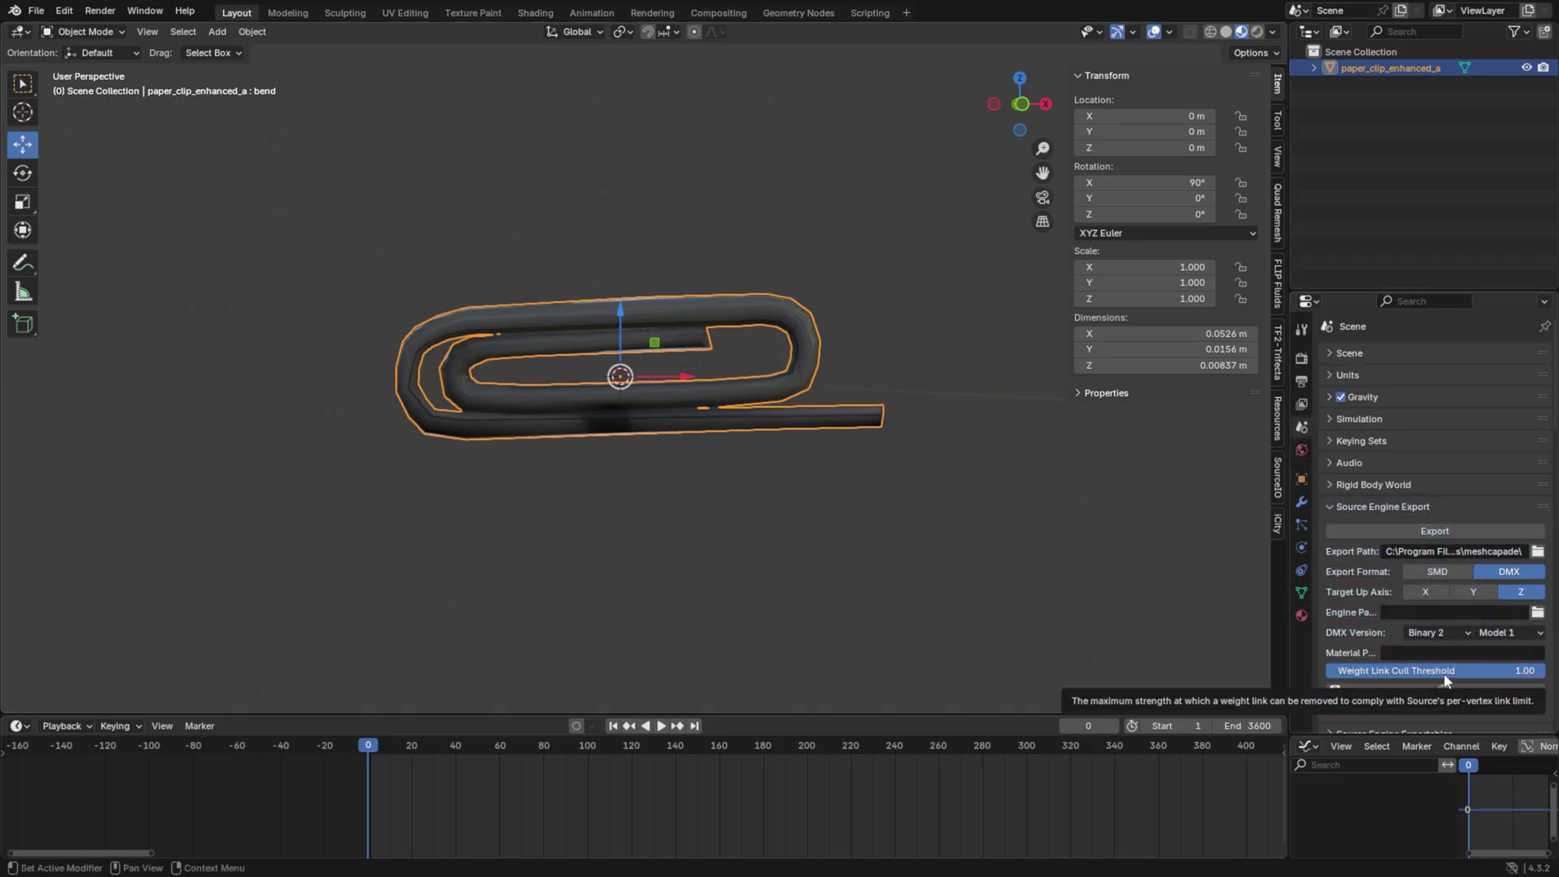
left_click_drag(1444, 680, 1342, 665)
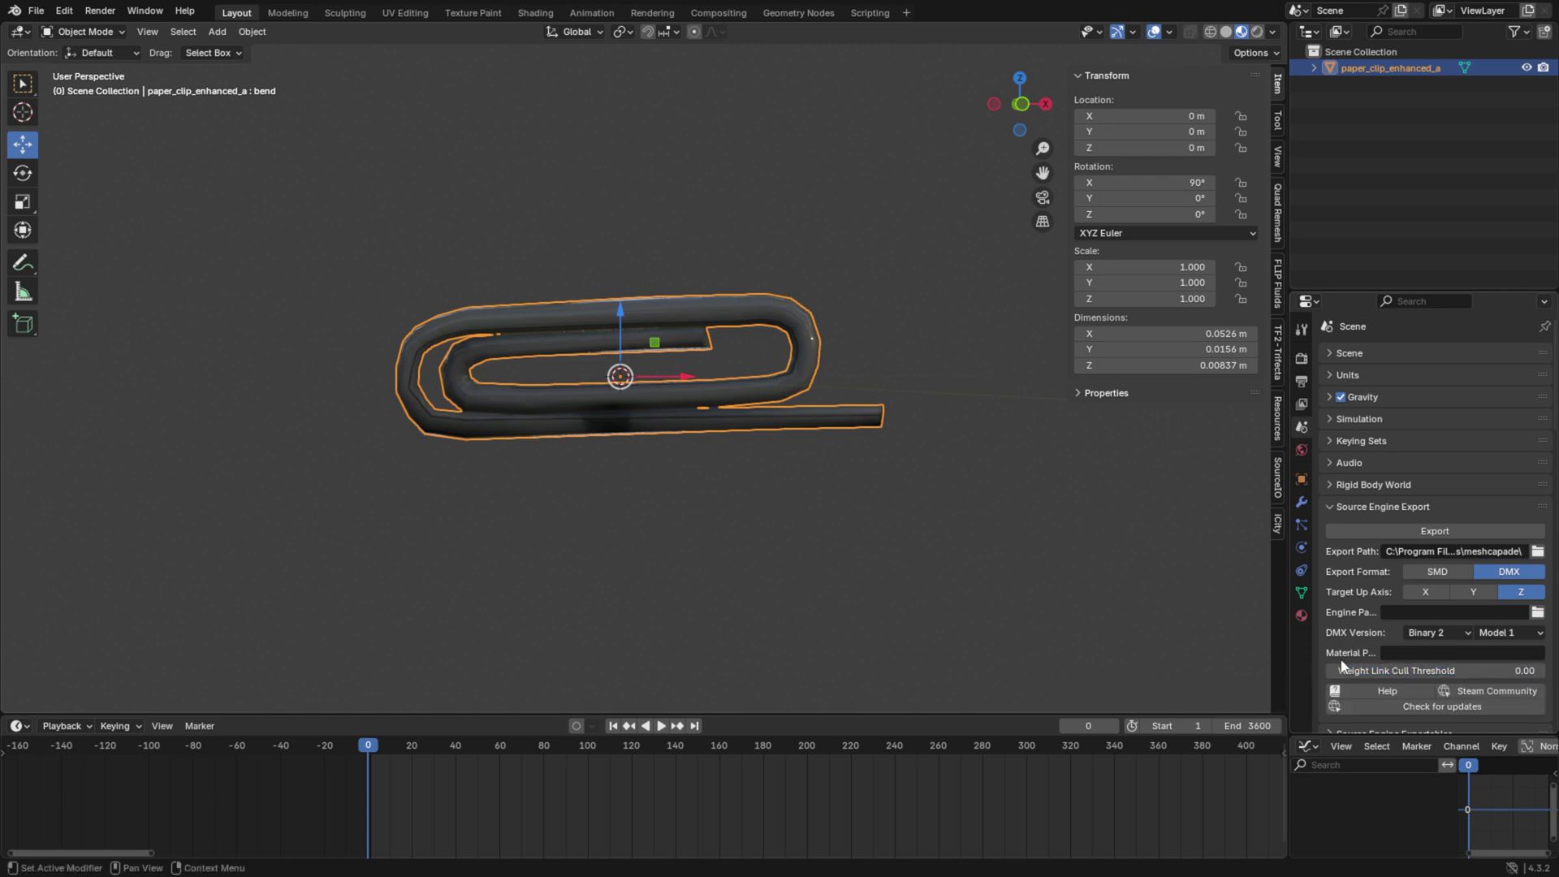
left_click(1424, 552)
key("ctrl+v")
key("Return")
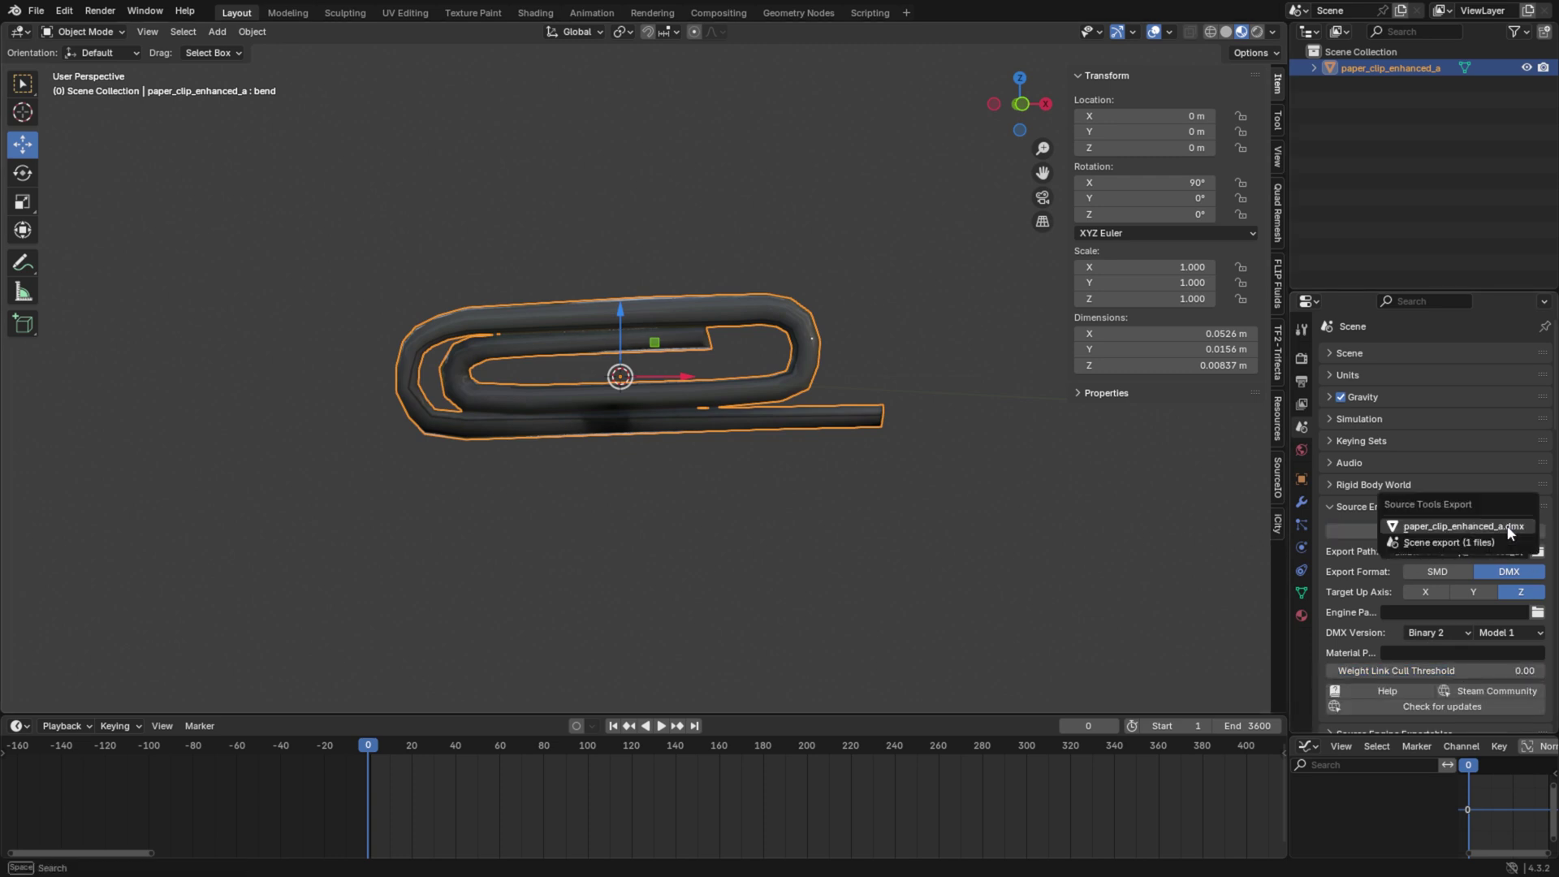
left_click(1509, 532)
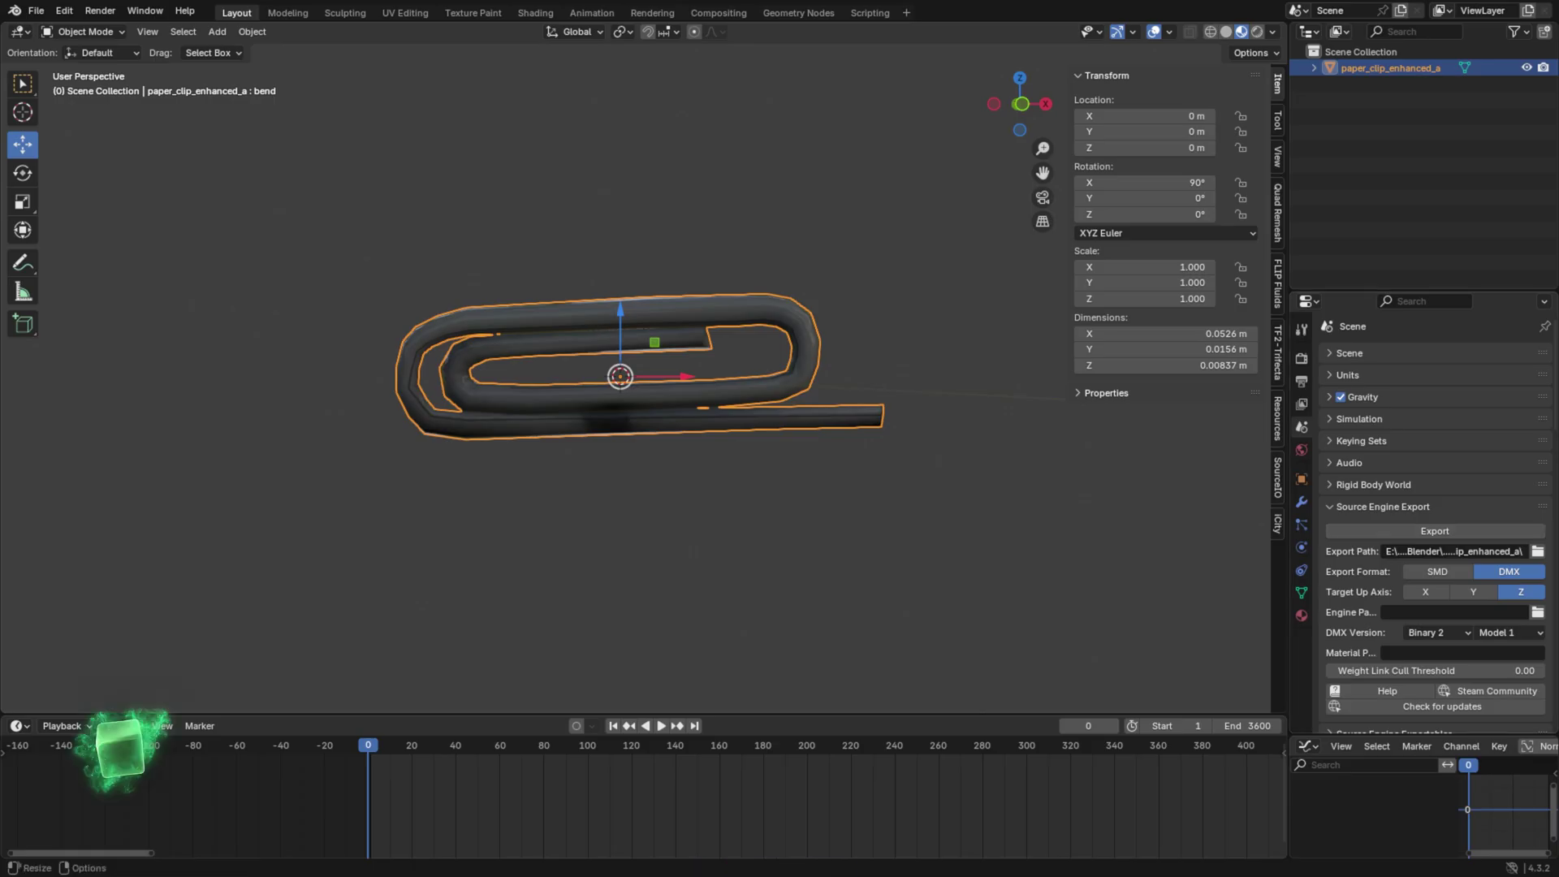
- Switch to File Explorer and create a text document named papercliptosfm.qc in the paper_clip_enhanced_a folder, accepting the extension change
left_click_drag(1558, 264, 658, 180)
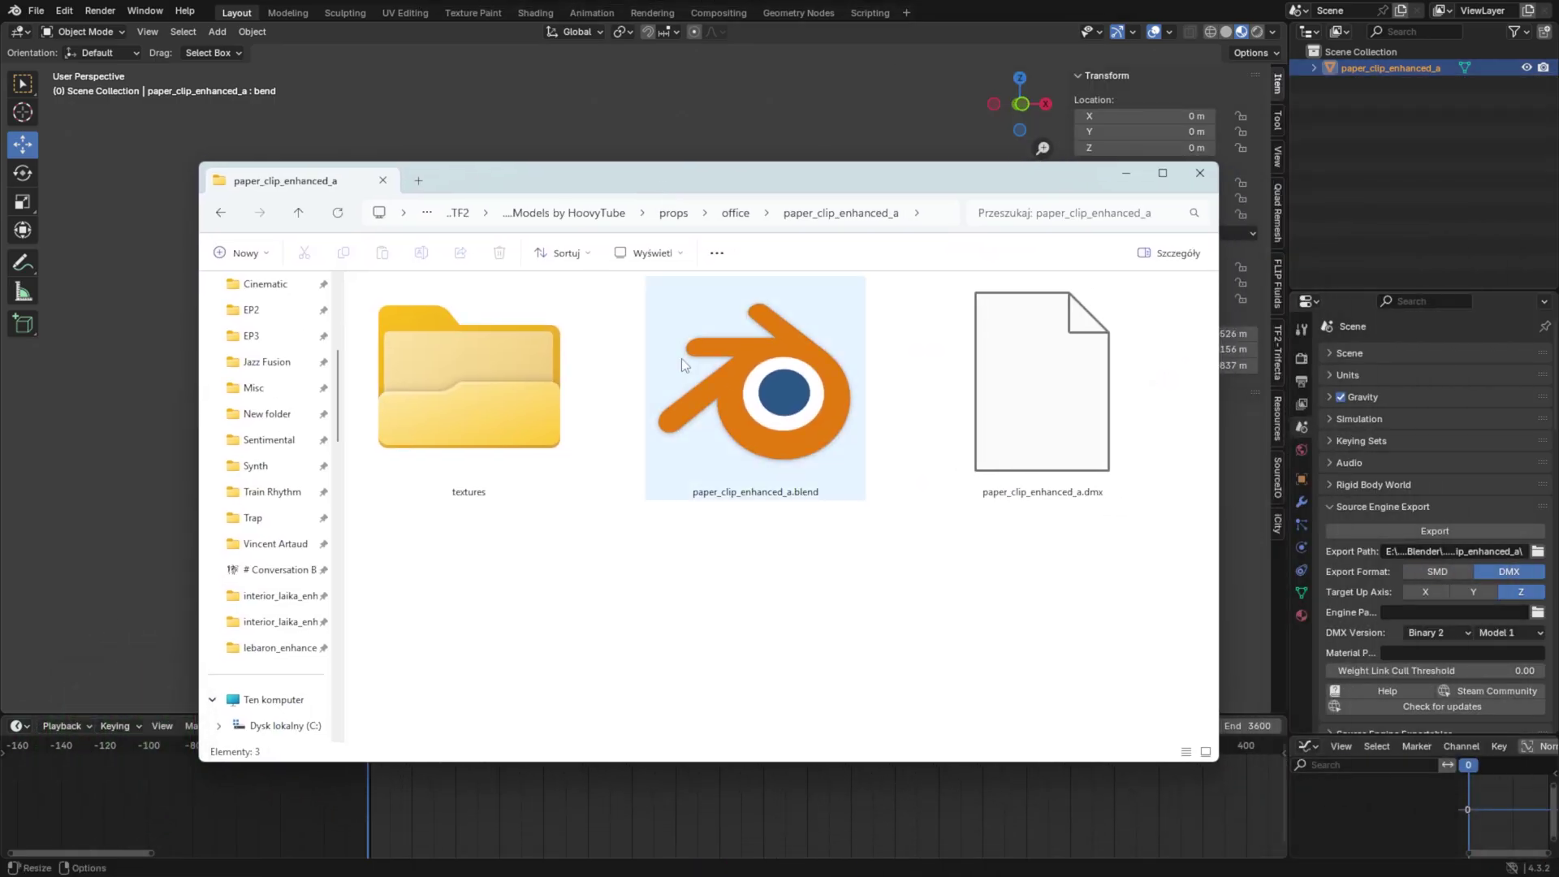
right_click(682, 537)
mouse_move(769, 636)
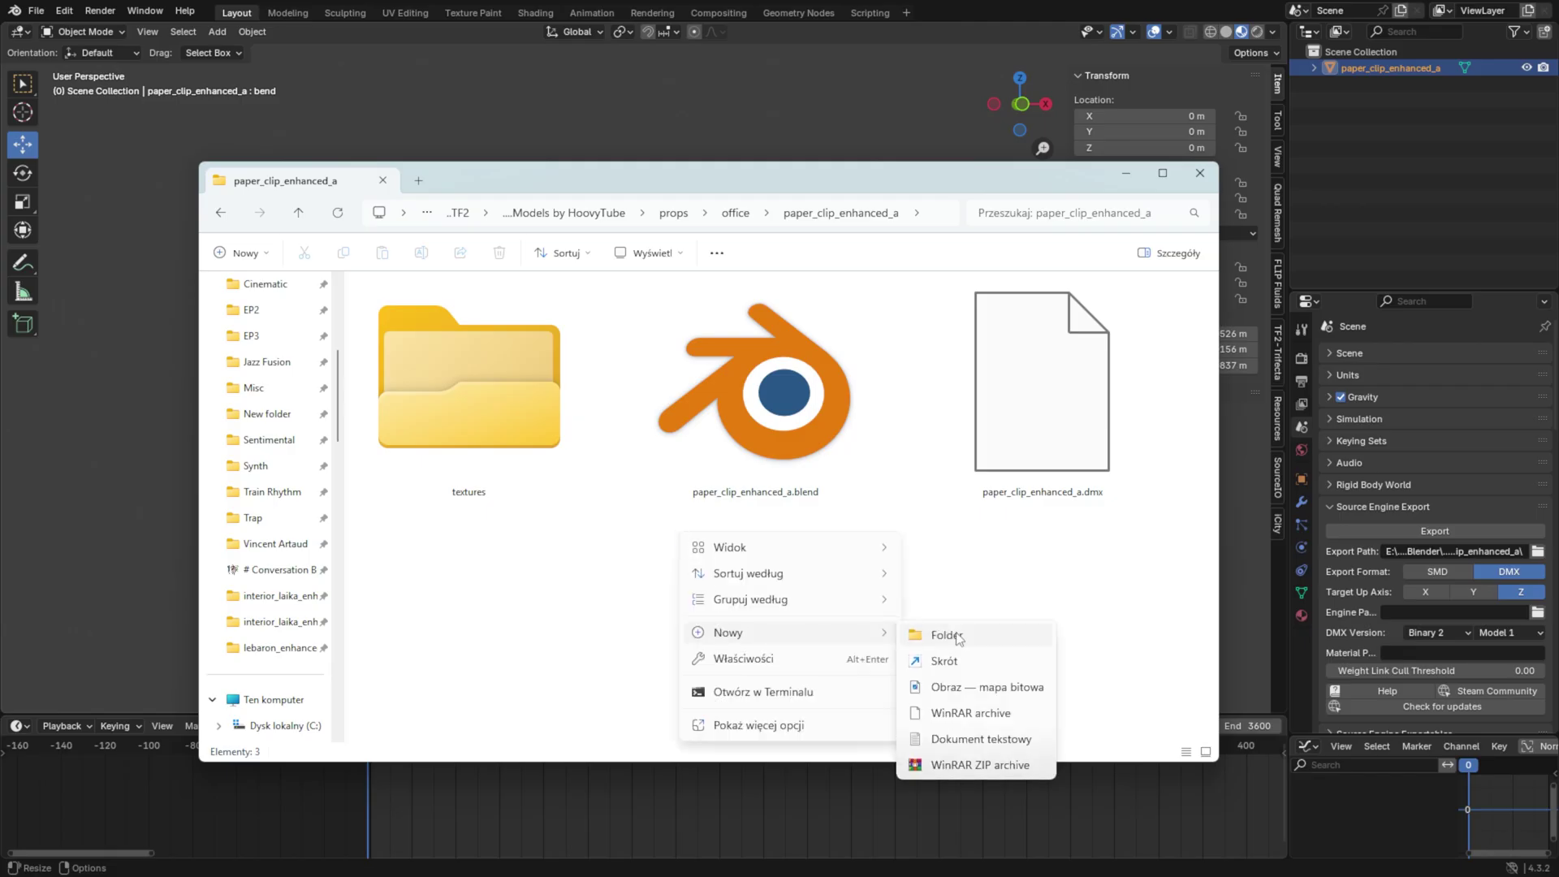
left_click(959, 735)
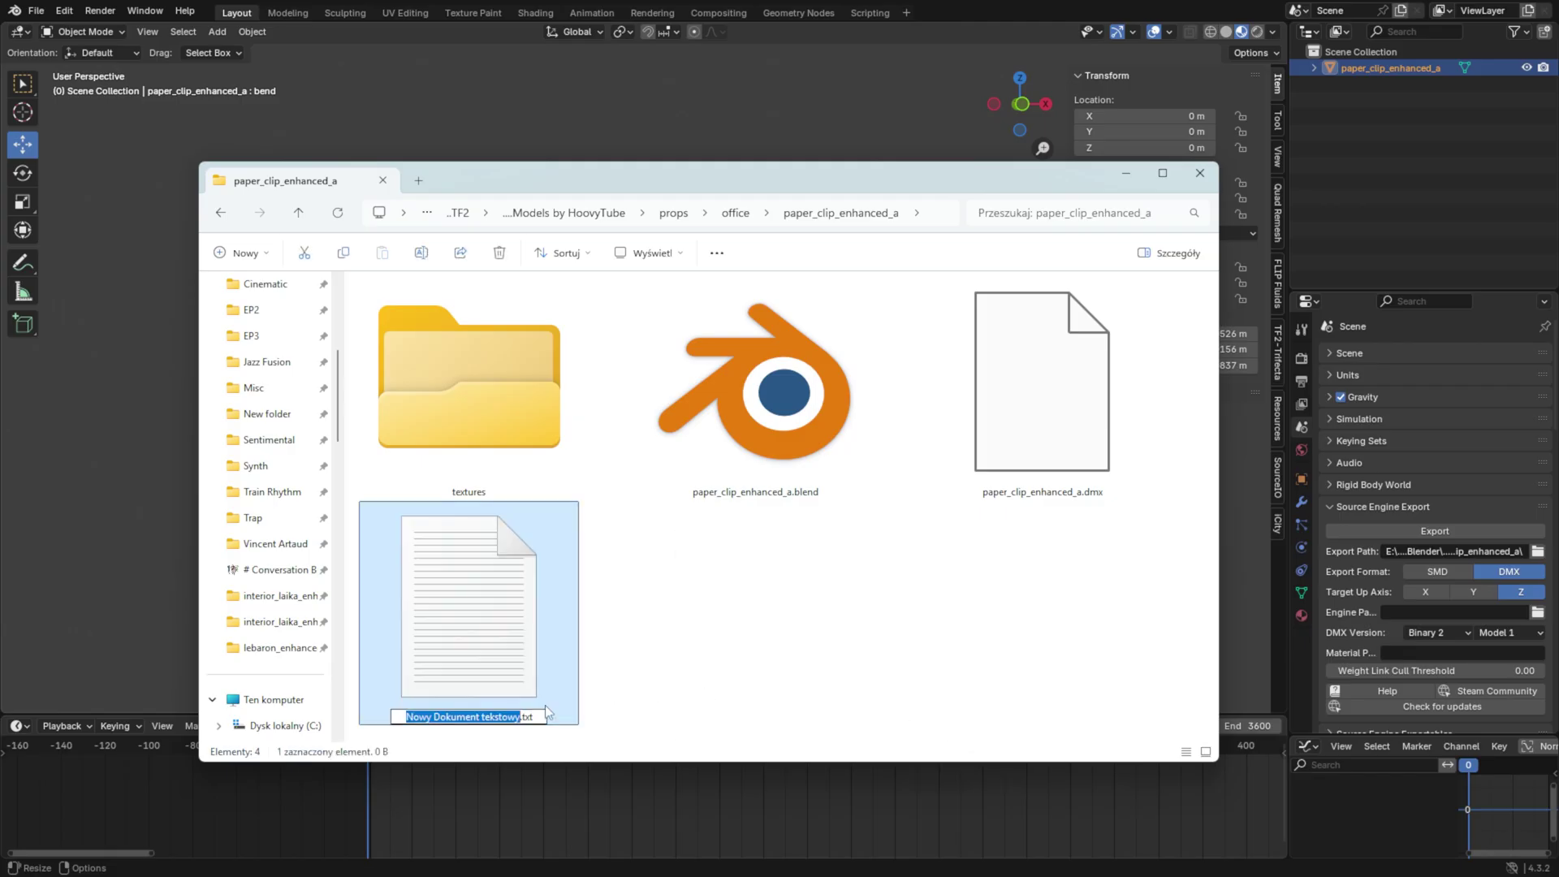
left_click_drag(538, 718, 344, 723)
type("qcpaperclip")
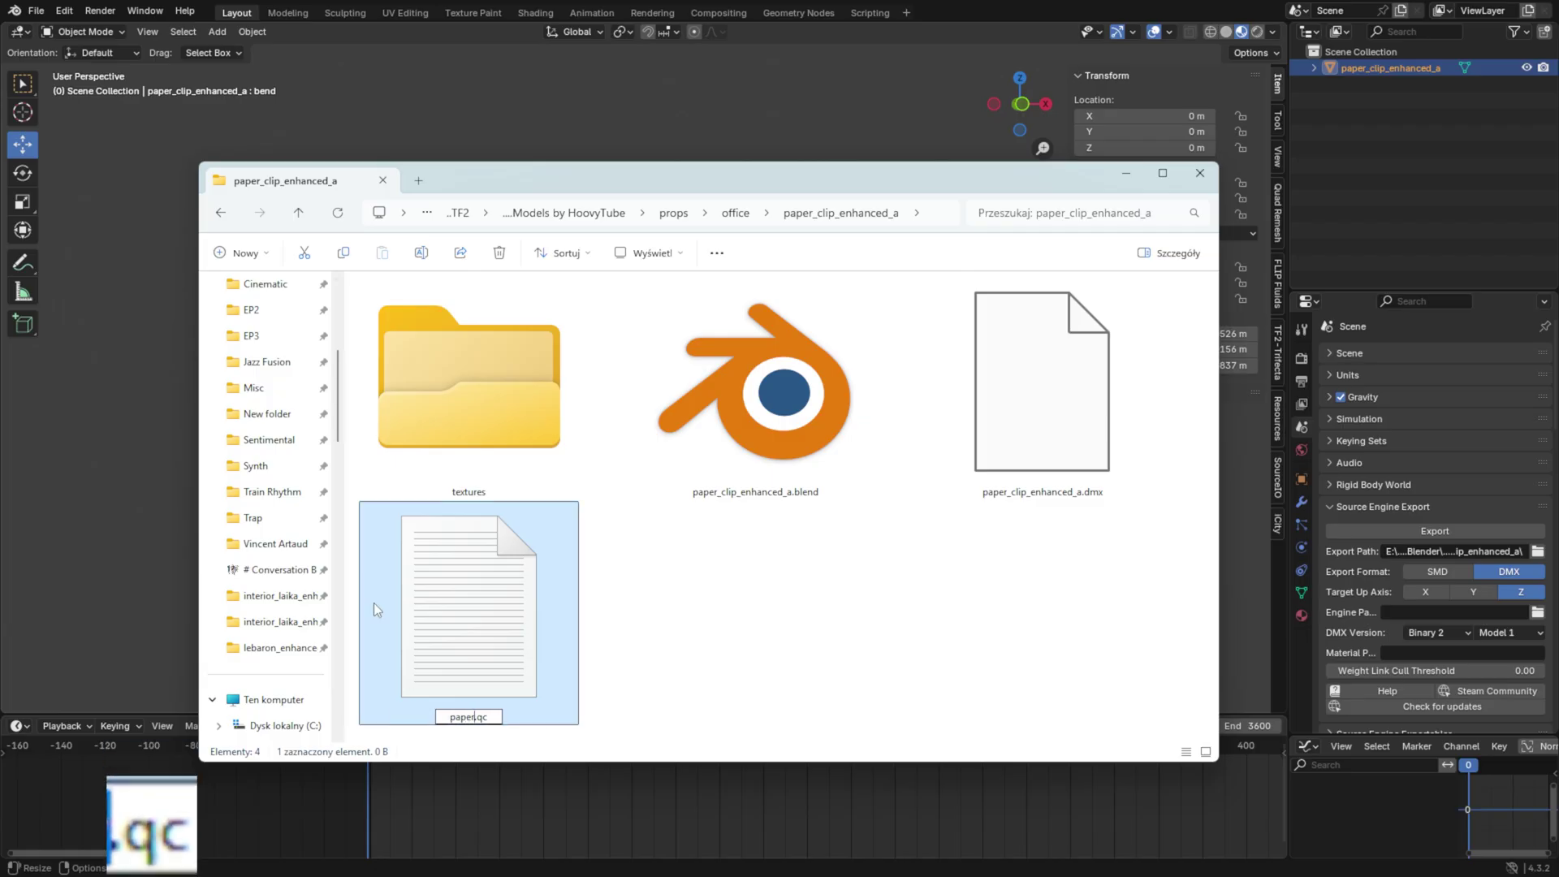
type("tosfm")
key("Return")
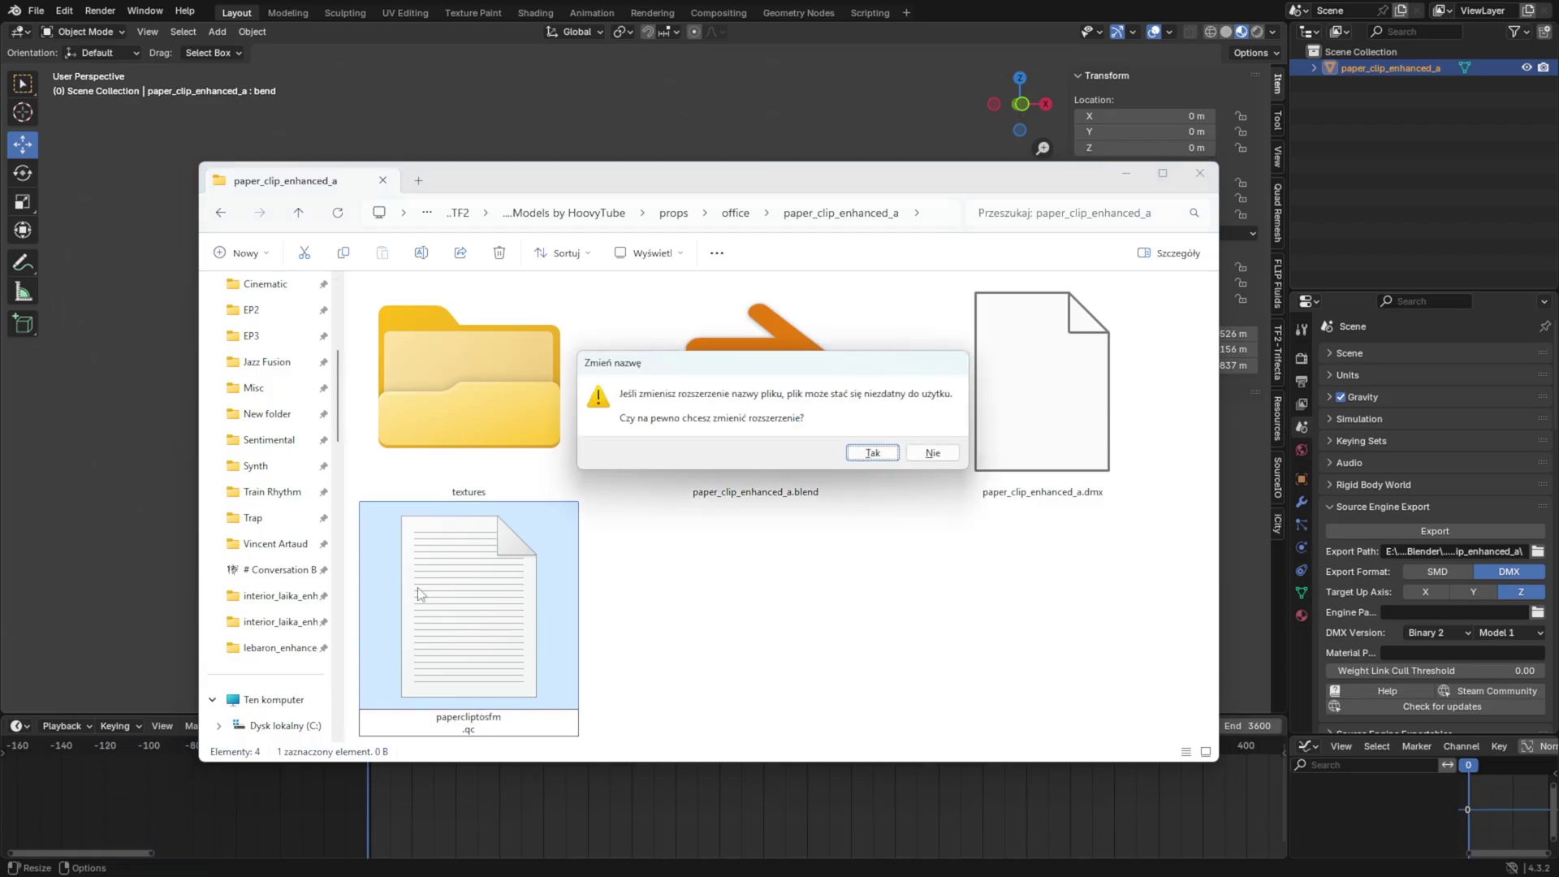
left_click(867, 455)
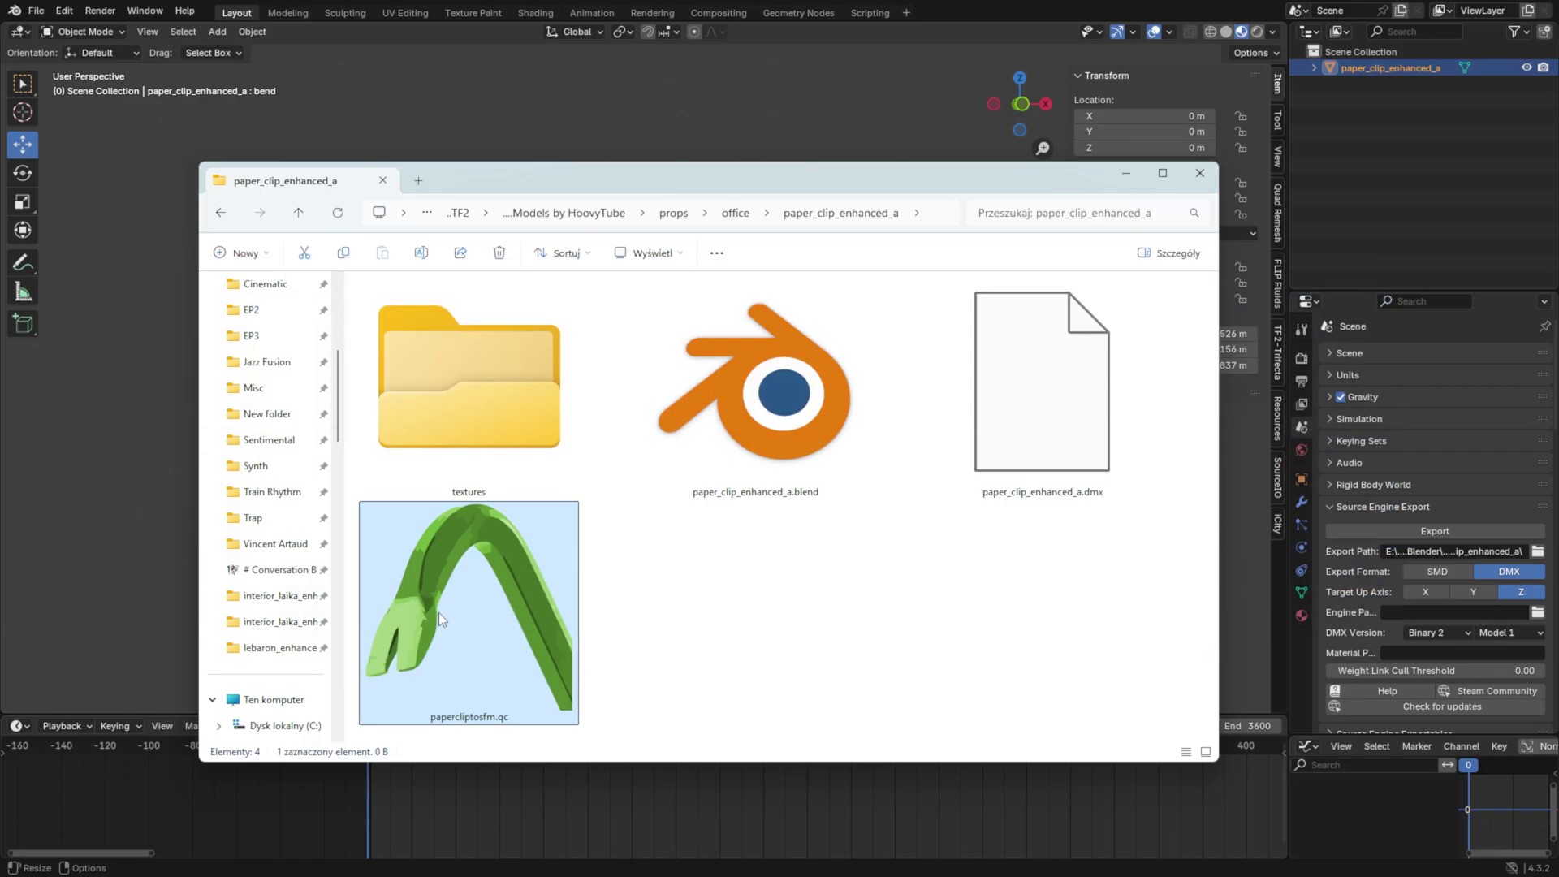
- Open papercliptosfm.qc in Notepad++, paste the QC template copied from the pinned photo prop, and save it
right_click(439, 612)
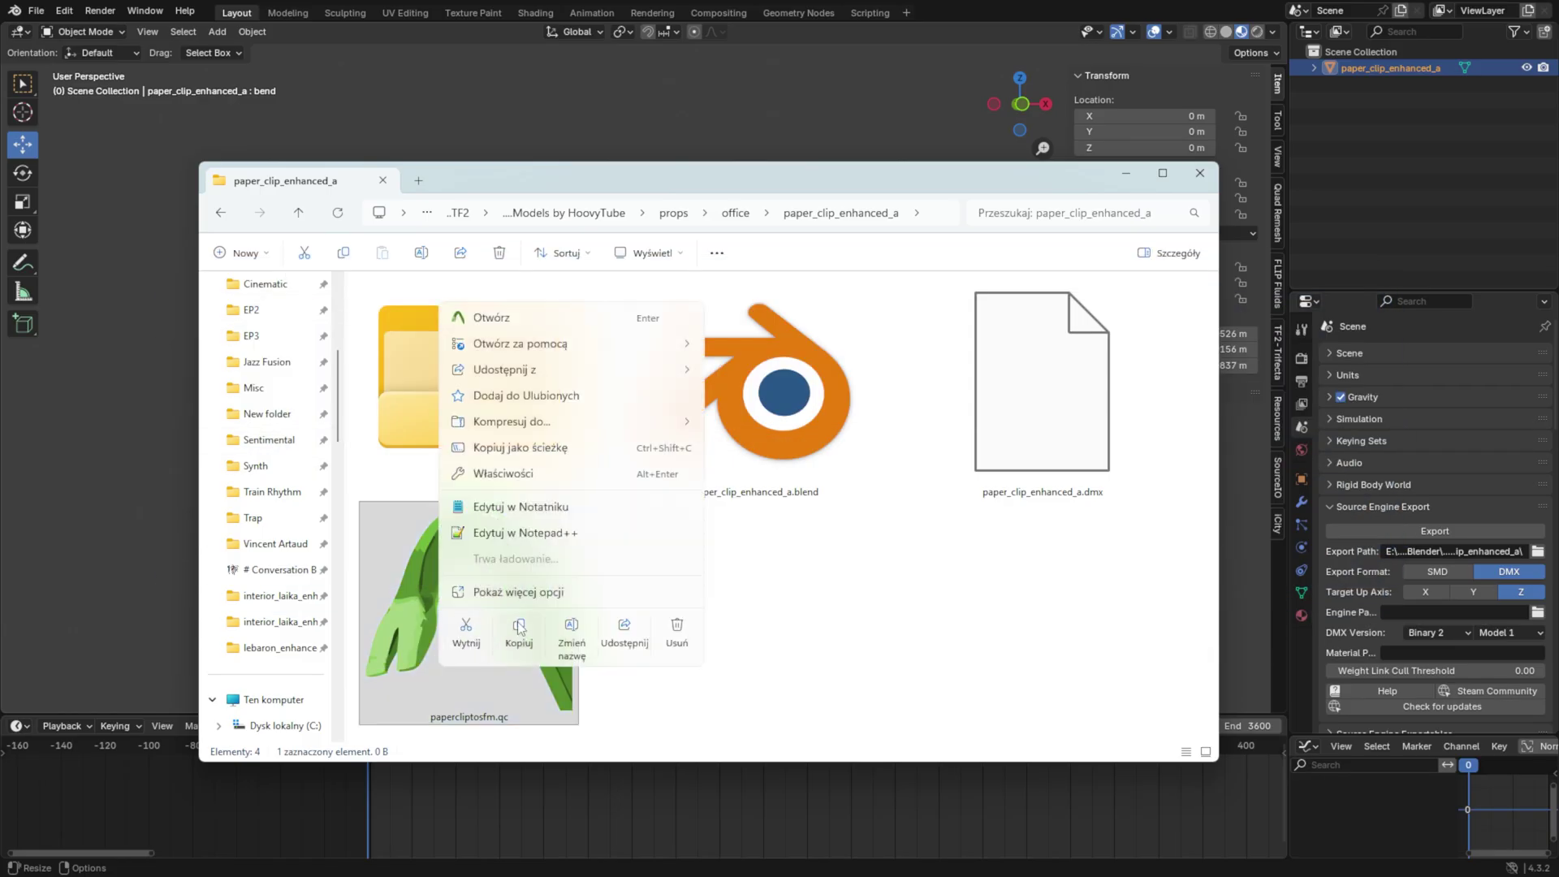
left_click(546, 534)
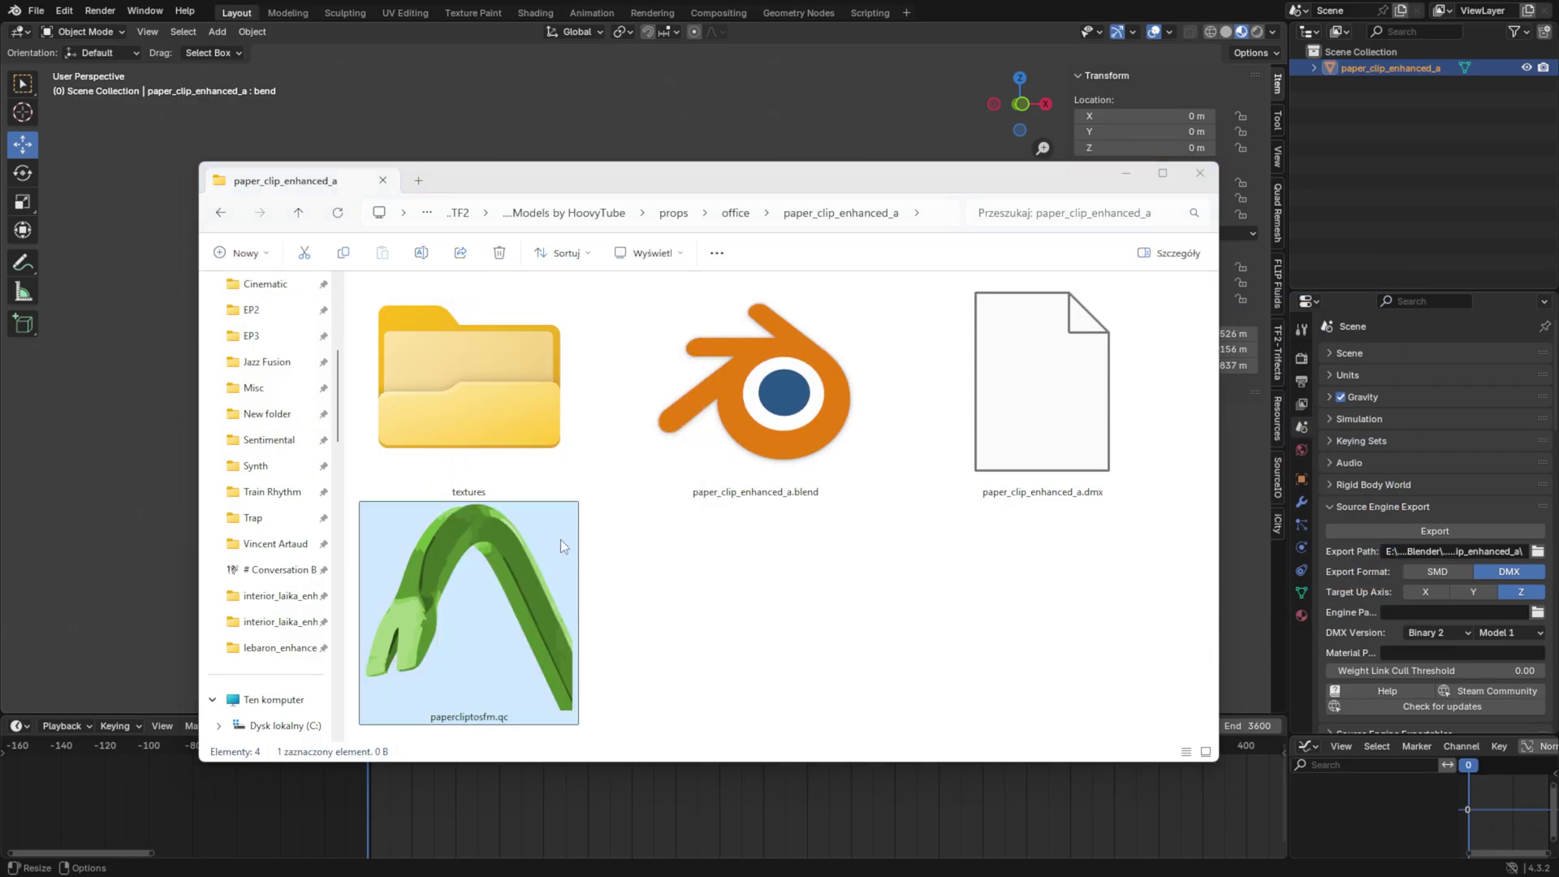
left_click_drag(1454, 329, 443, 228)
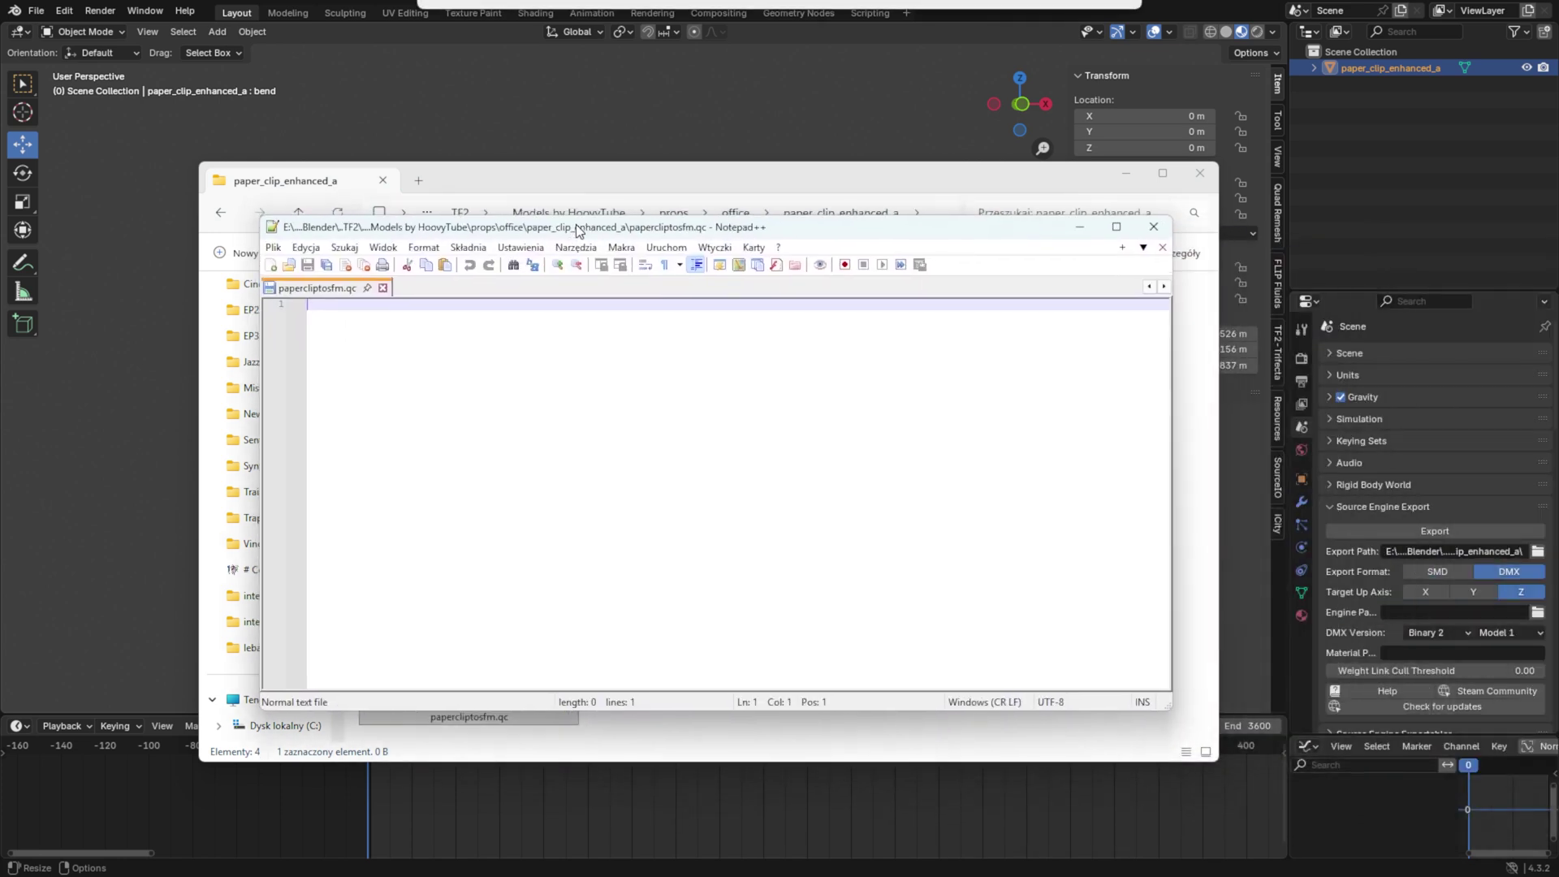
key("ctrl+v")
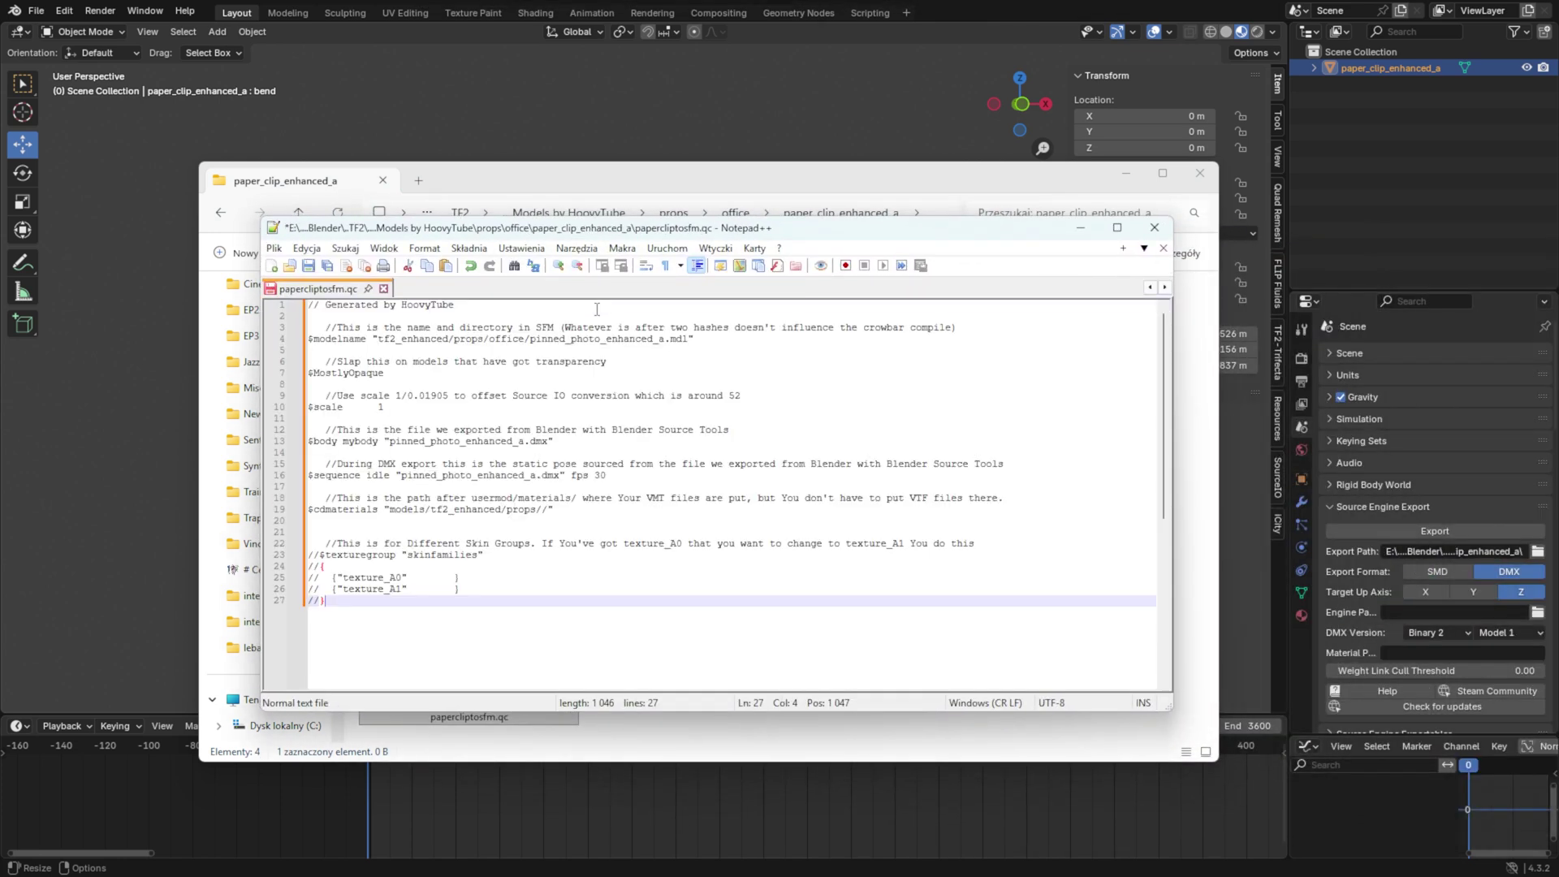
left_click(597, 310)
key("ctrl+s")
- Set the QC's model and DMX names to paper_clip_enhanced_a, scale to 52 and cdmaterials to models/tf2_enhanced/props/office/paper_clip_enhanced_a/, and save
double_click(597, 340)
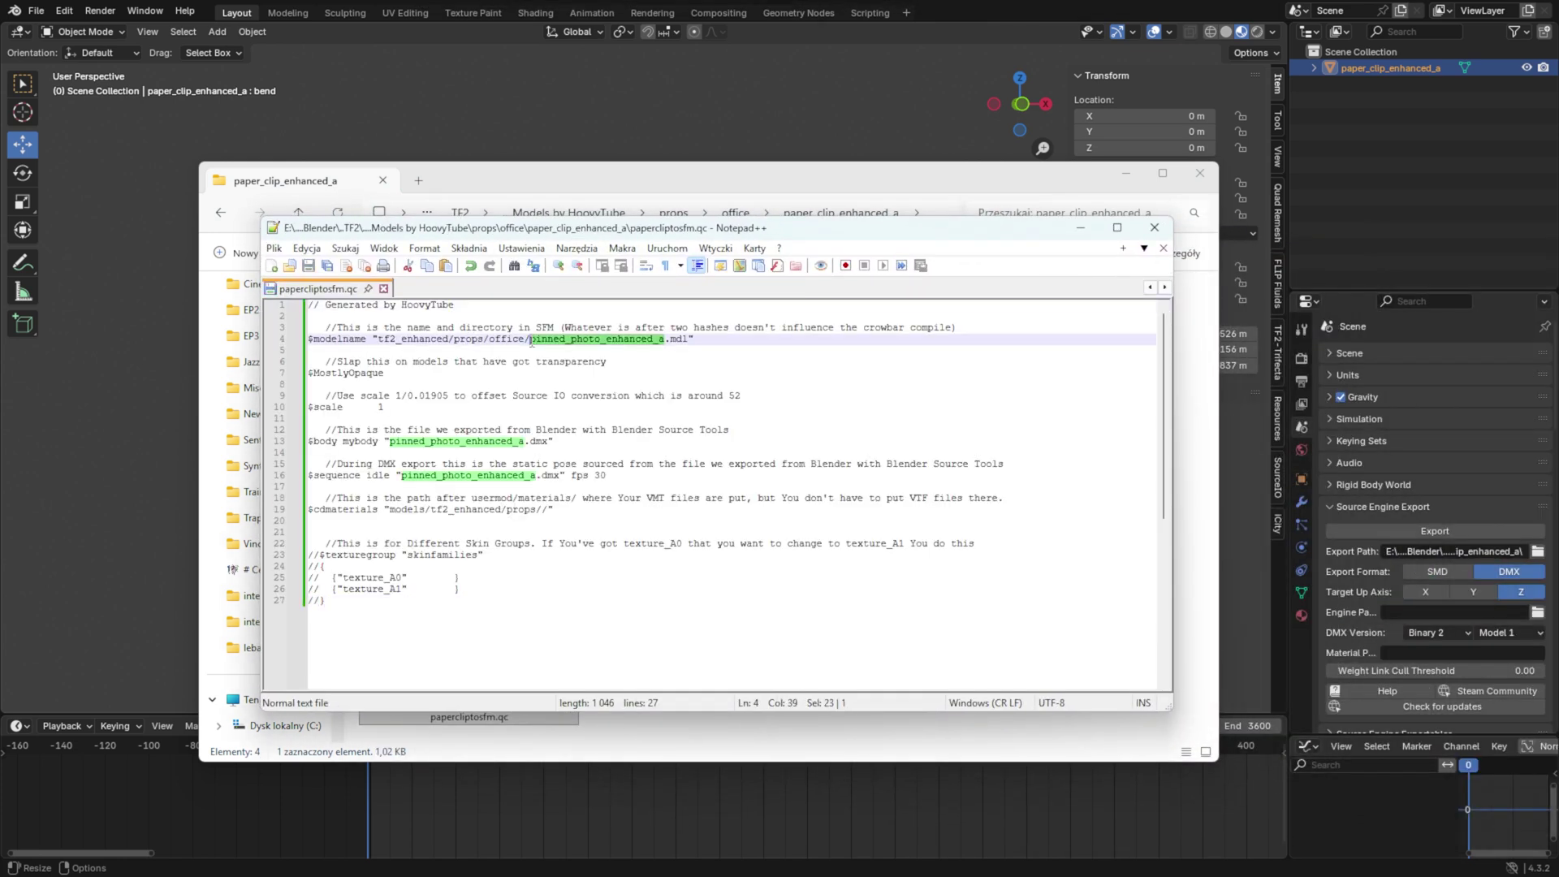
key("ctrl+v")
double_click(457, 441)
key("ctrl+v")
double_click(469, 476)
key("ctrl+v")
left_click(542, 510)
type("office/paper_clip_enhanced_a")
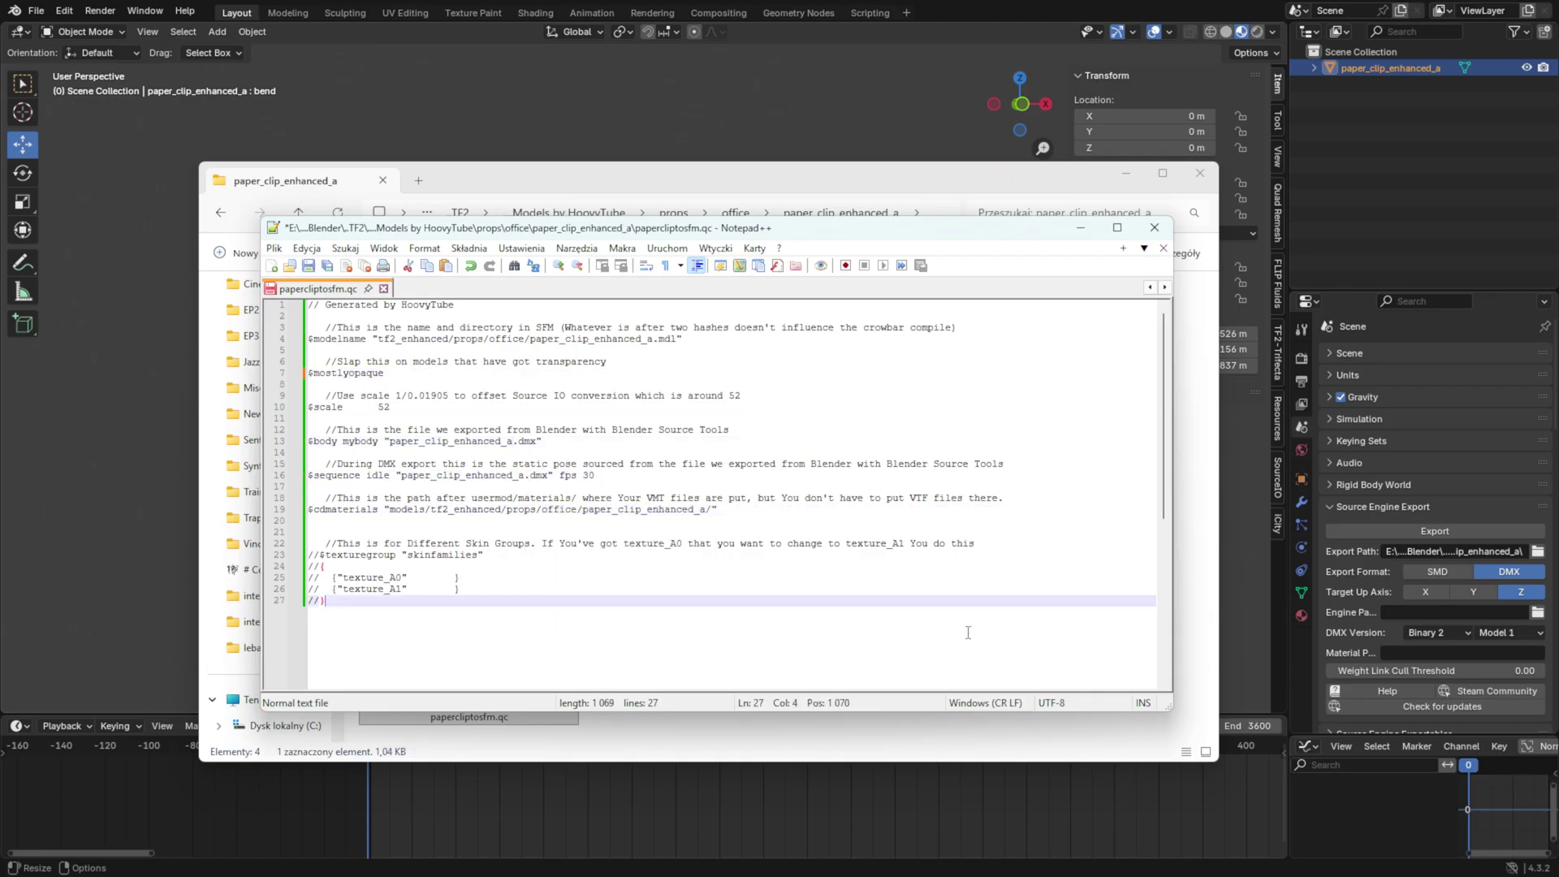
key("ctrl+s")
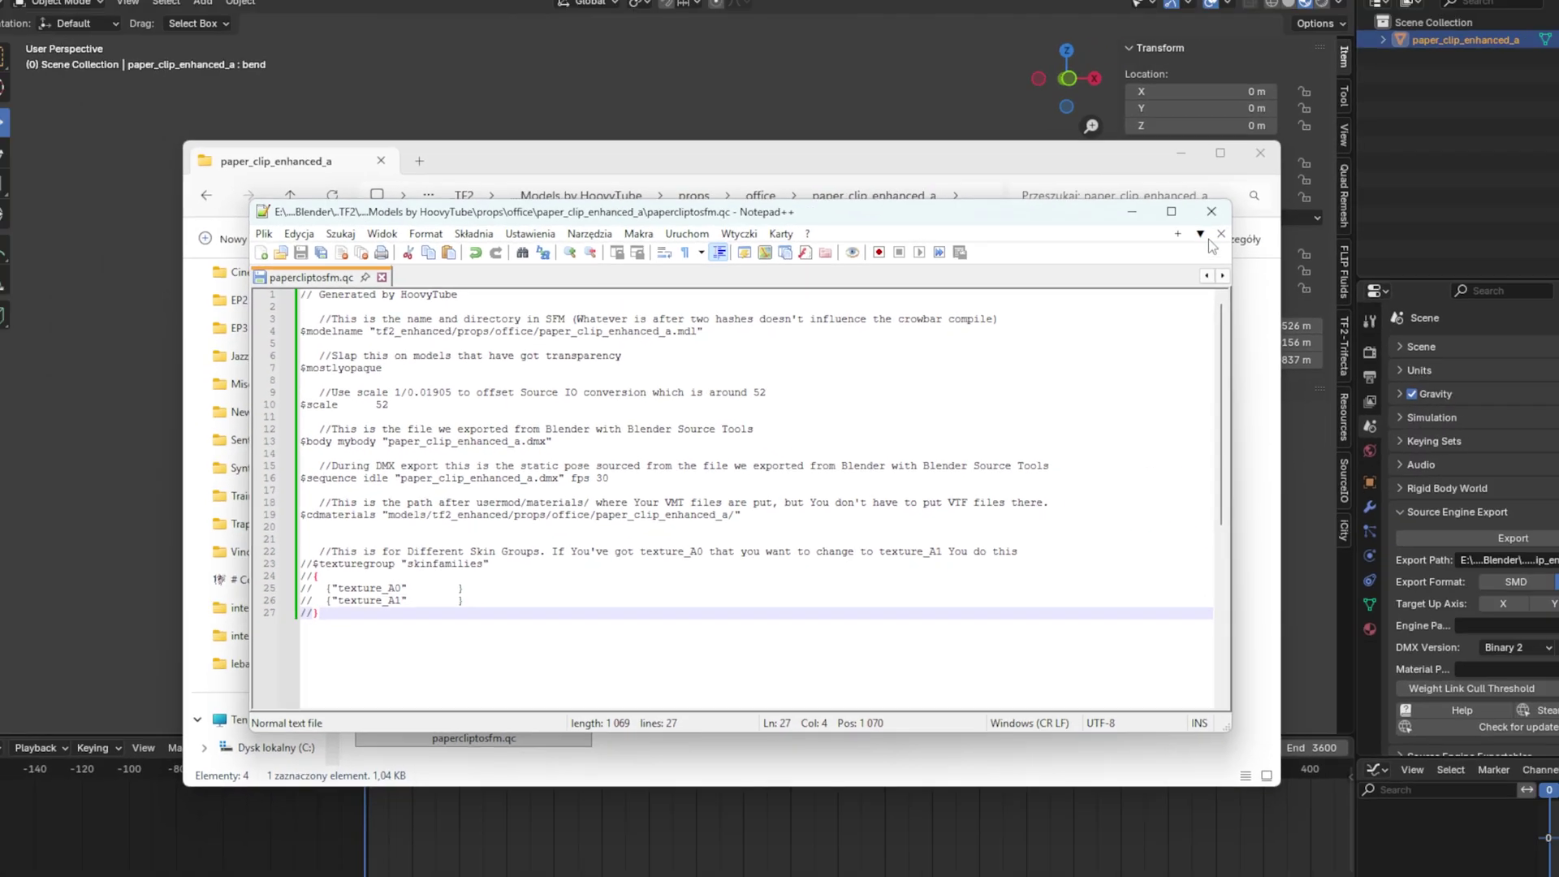
- Compile papercliptosfm.qc in Crowbar with the Source Filmmaker compiler into the game's models folder, and close Crowbar
left_click(1308, 213)
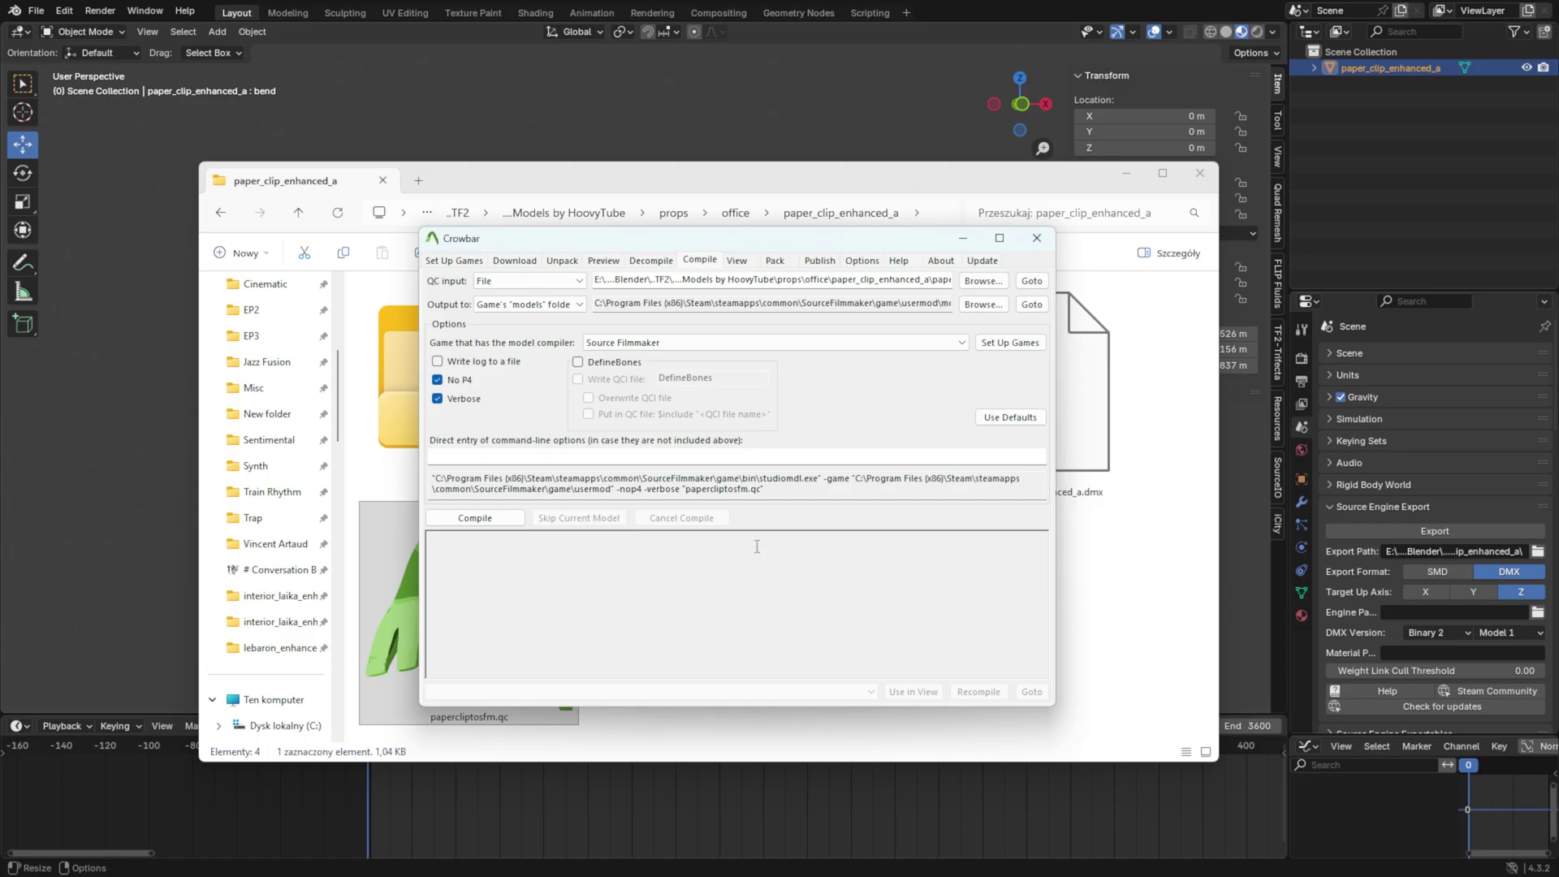
left_click(487, 519)
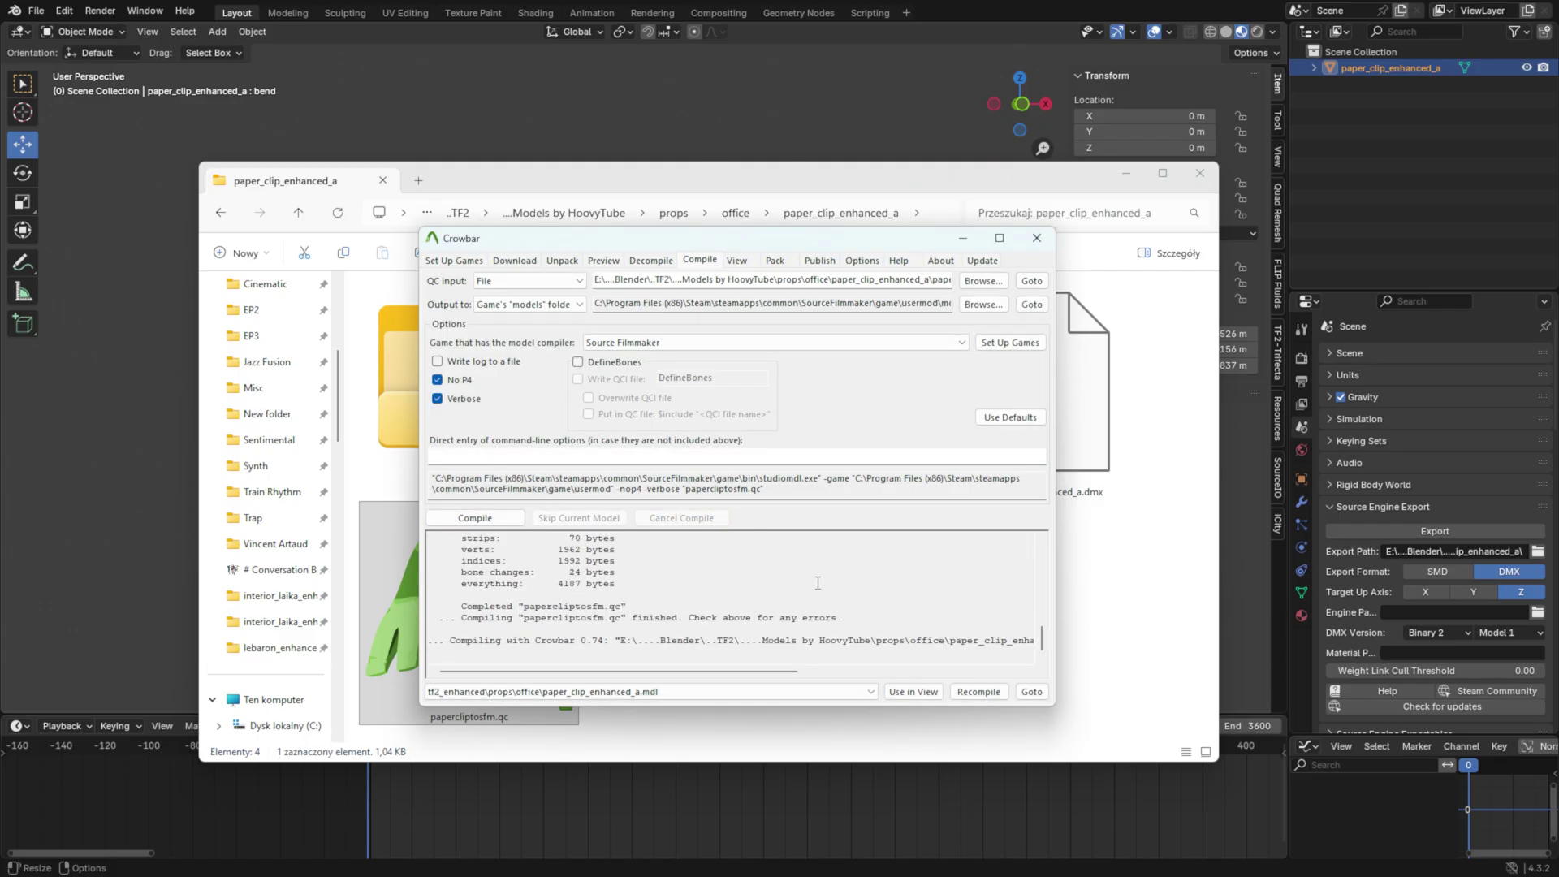
left_click(1045, 243)
- Open the prop's textures folder and check the unpacked texture images
double_click(498, 435)
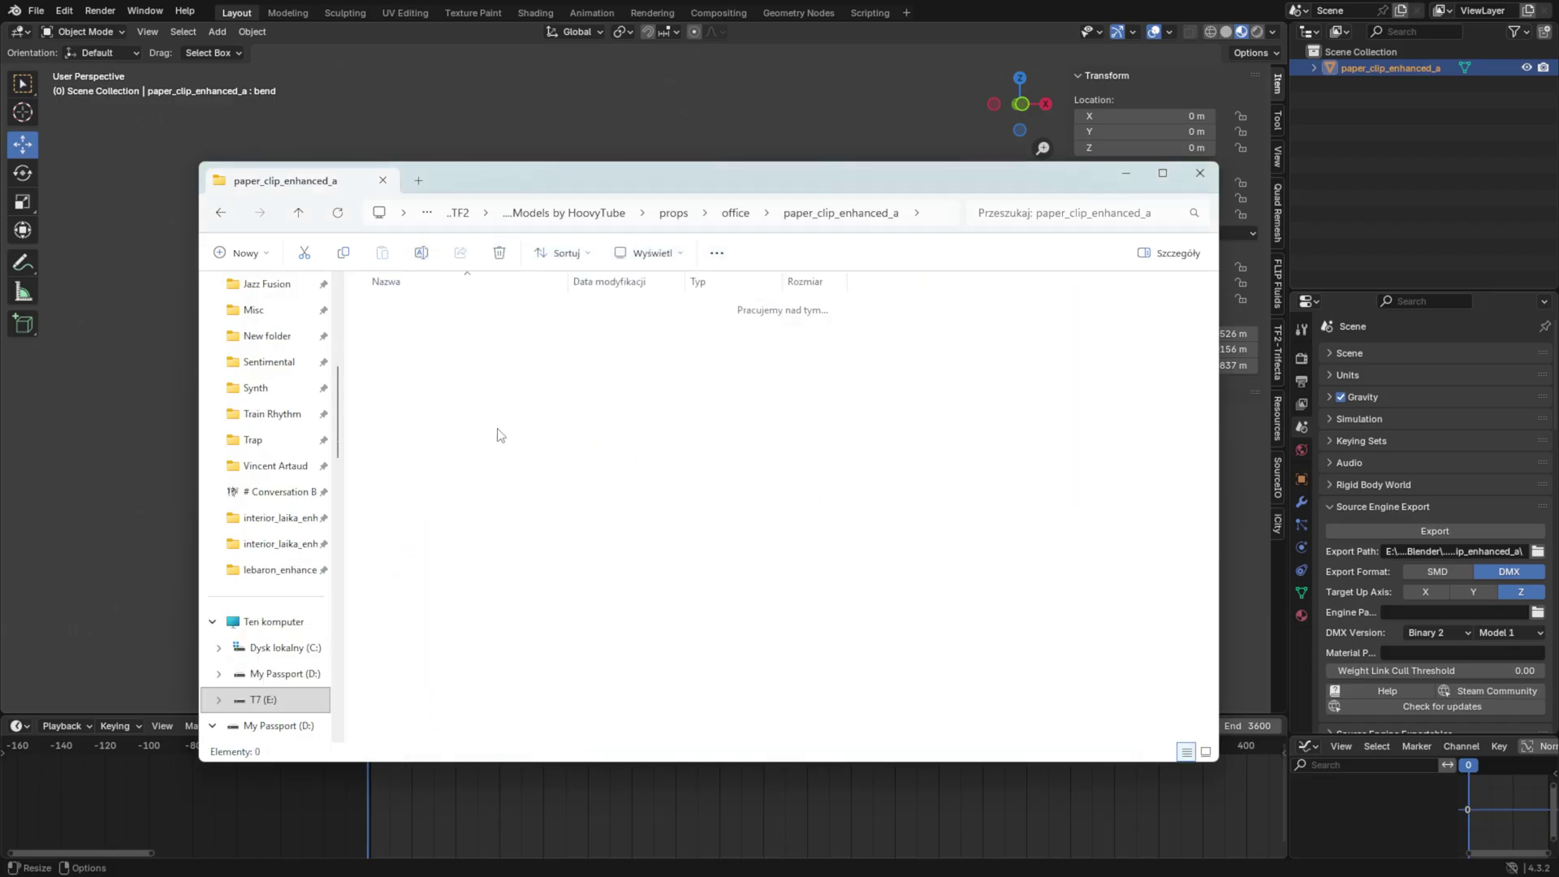
scroll(557, 539, "up", 1, "ctrl")
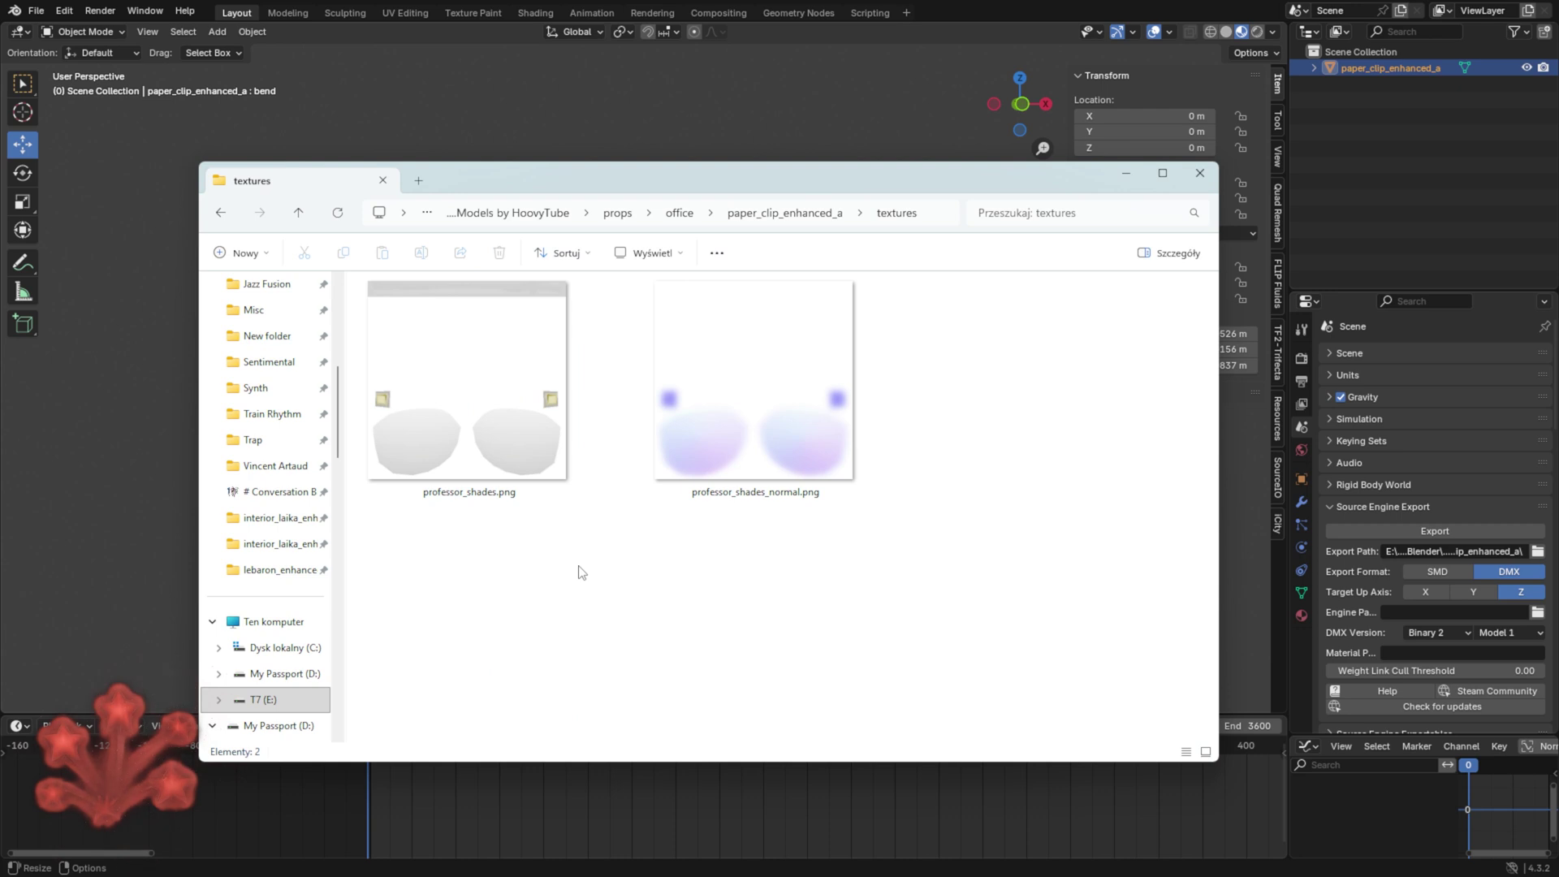
scroll(580, 570, "down", 2, "ctrl")
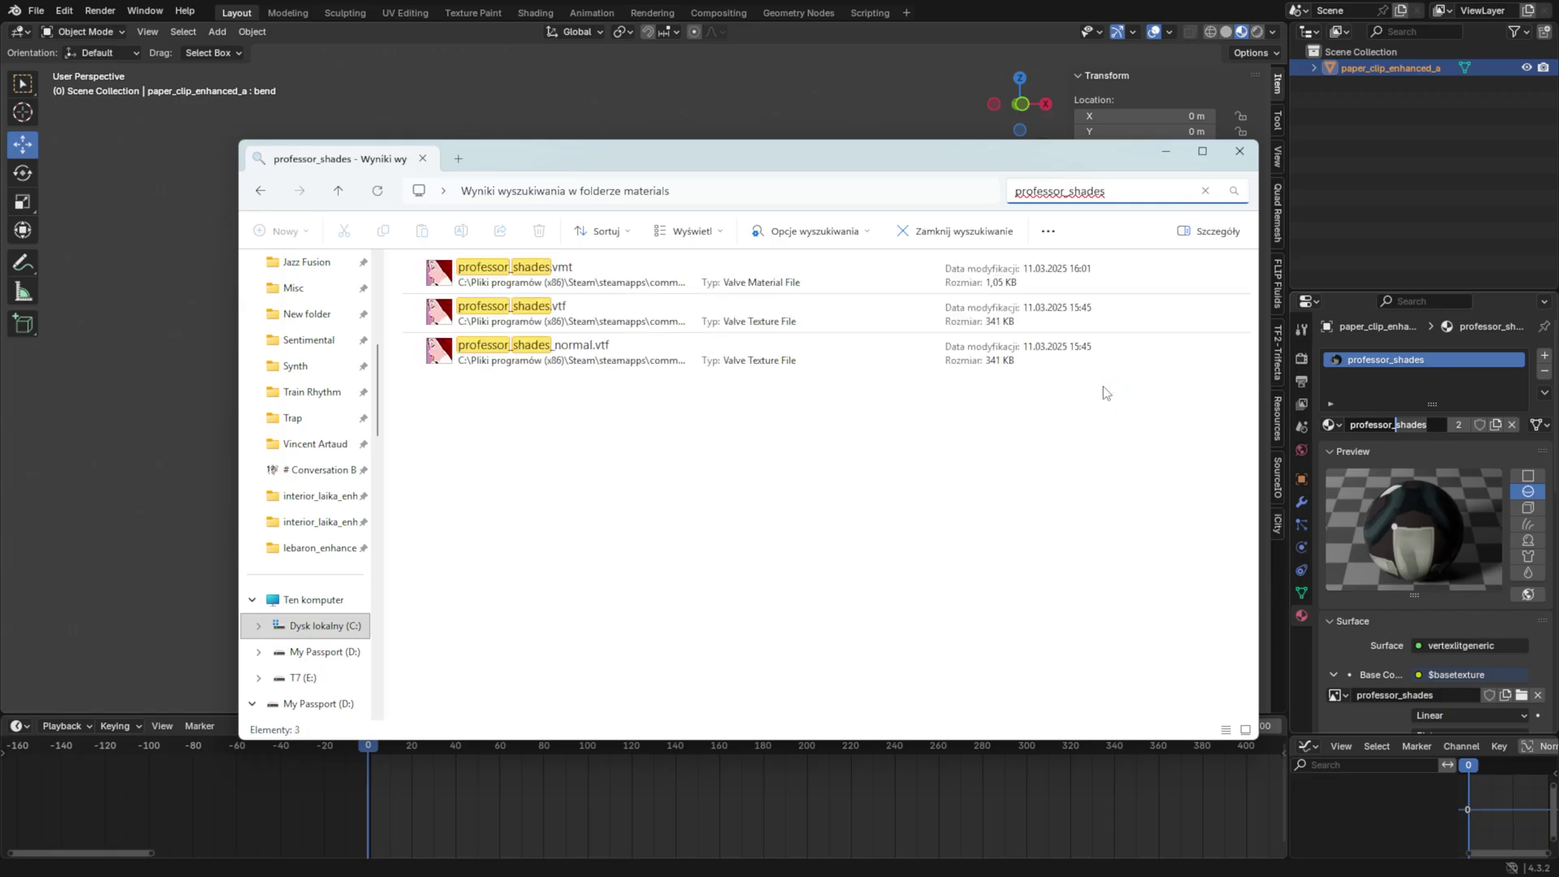
- Copy professor_shades.vmt, professor_shades.vtf and professor_shades_normal.vtf from the materials folder search results
left_click_drag(542, 272, 1079, 462)
right_click(1054, 349)
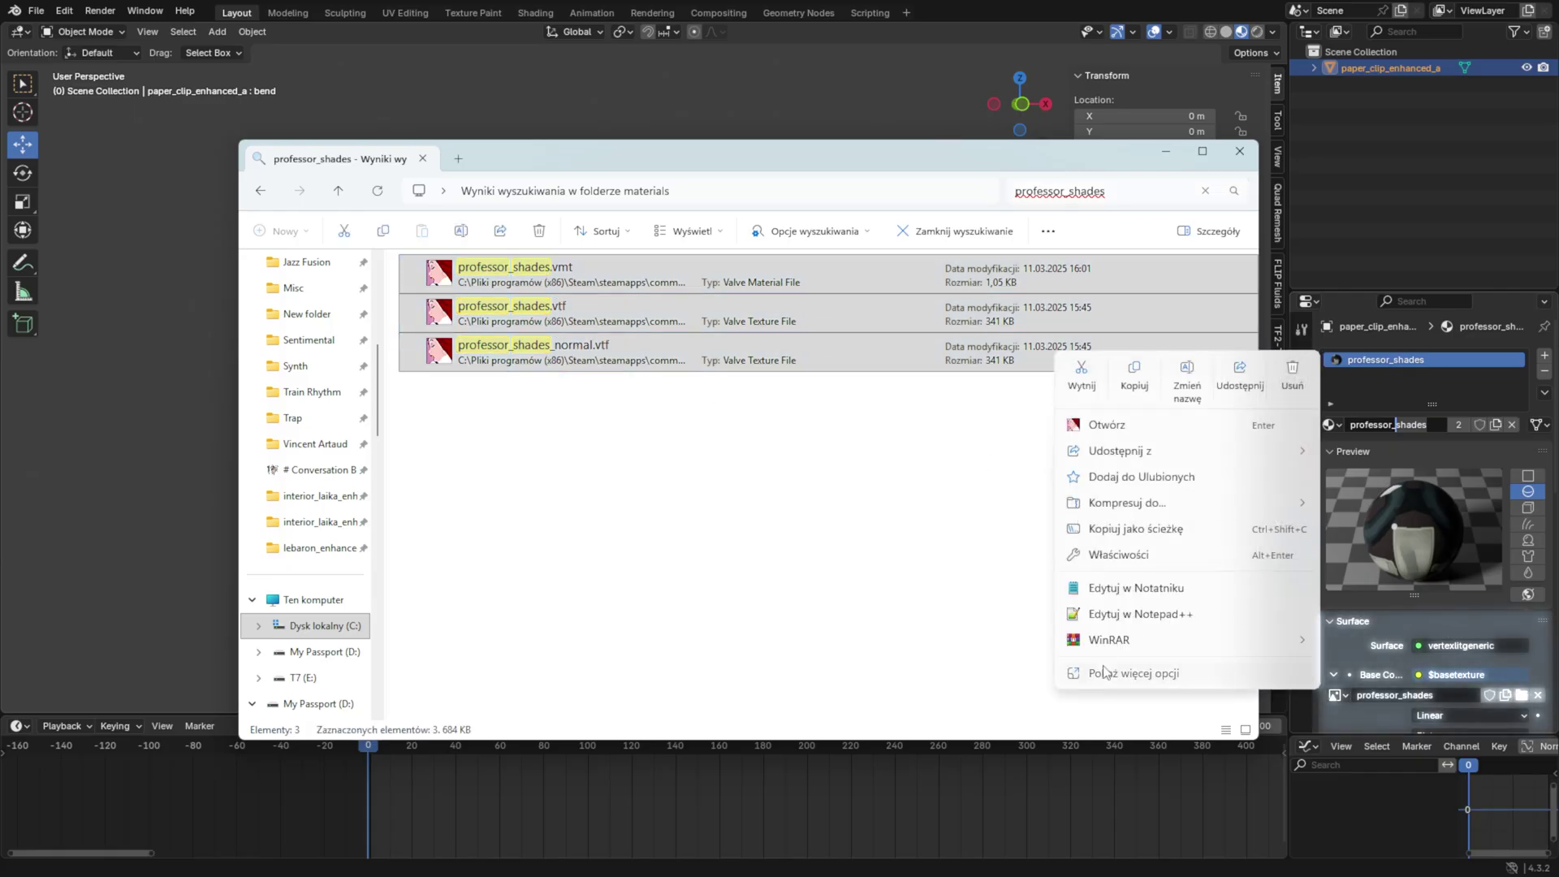
left_click(1104, 673)
left_click(1100, 572)
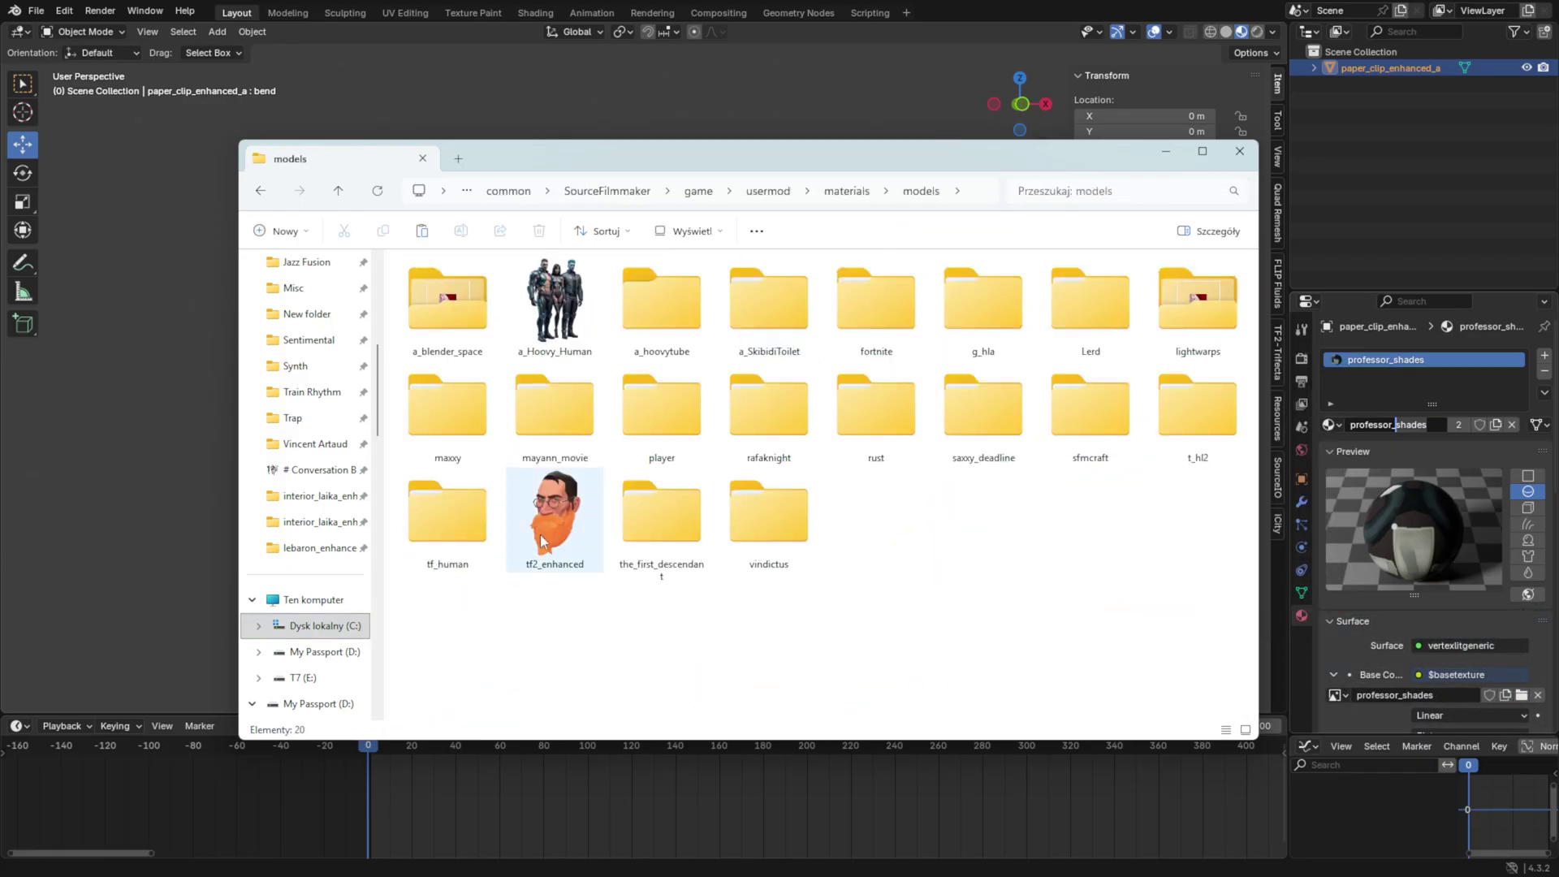
- Create a paper_clip_enhanced_a folder in usermod/materials/models/tf2_enhanced/props/office and paste the three copied professor_shades files into it
double_click(539, 535)
double_click(447, 415)
double_click(453, 381)
right_click(497, 468)
left_click(784, 517)
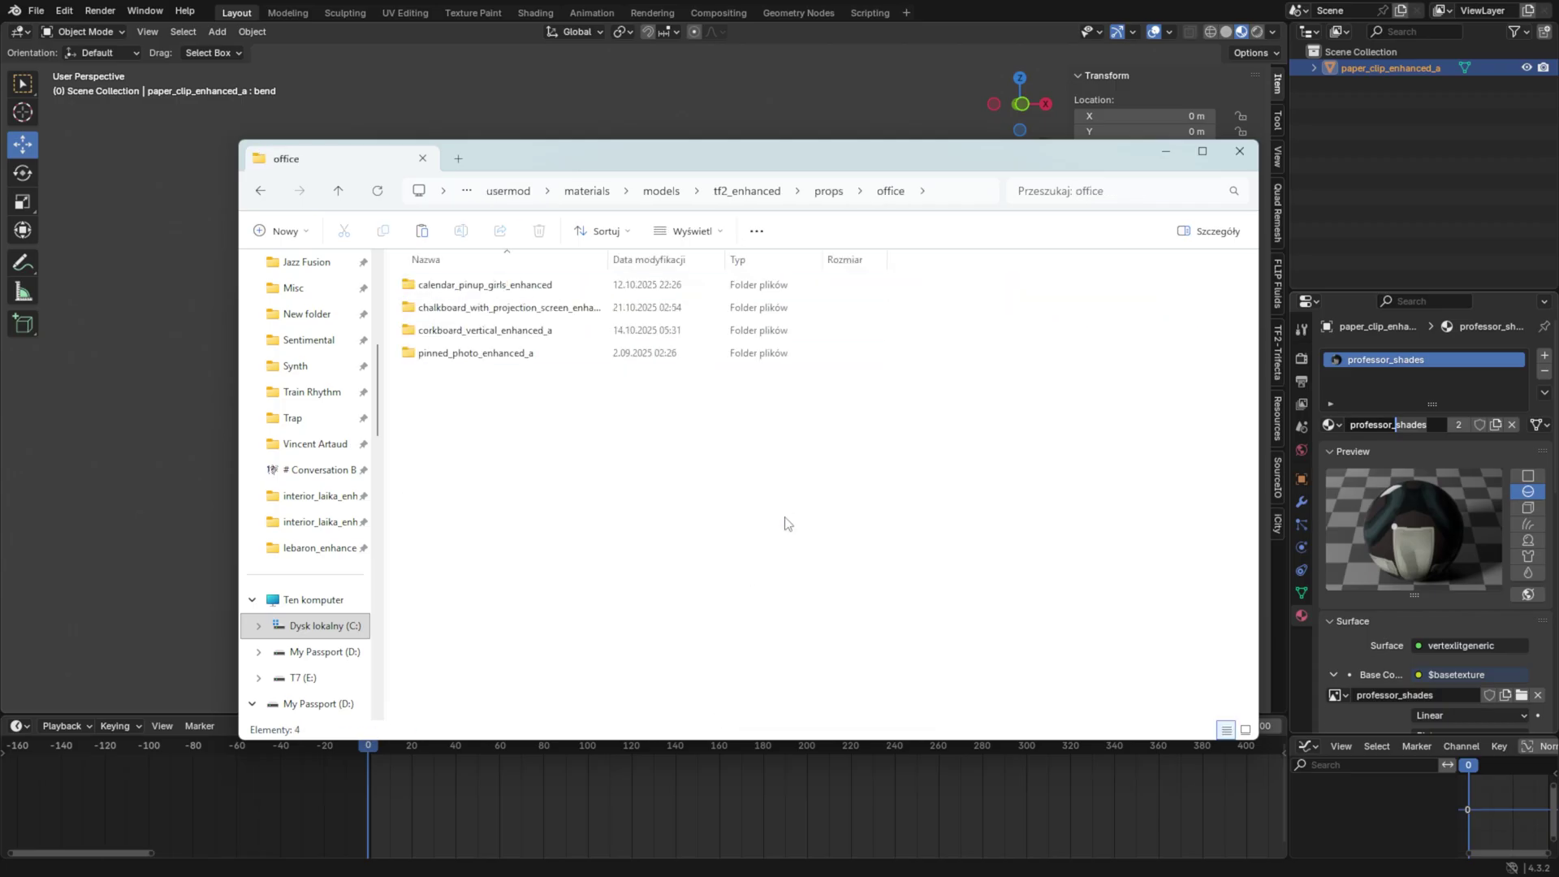
key("ctrl+shift+n")
type("paper_clip")
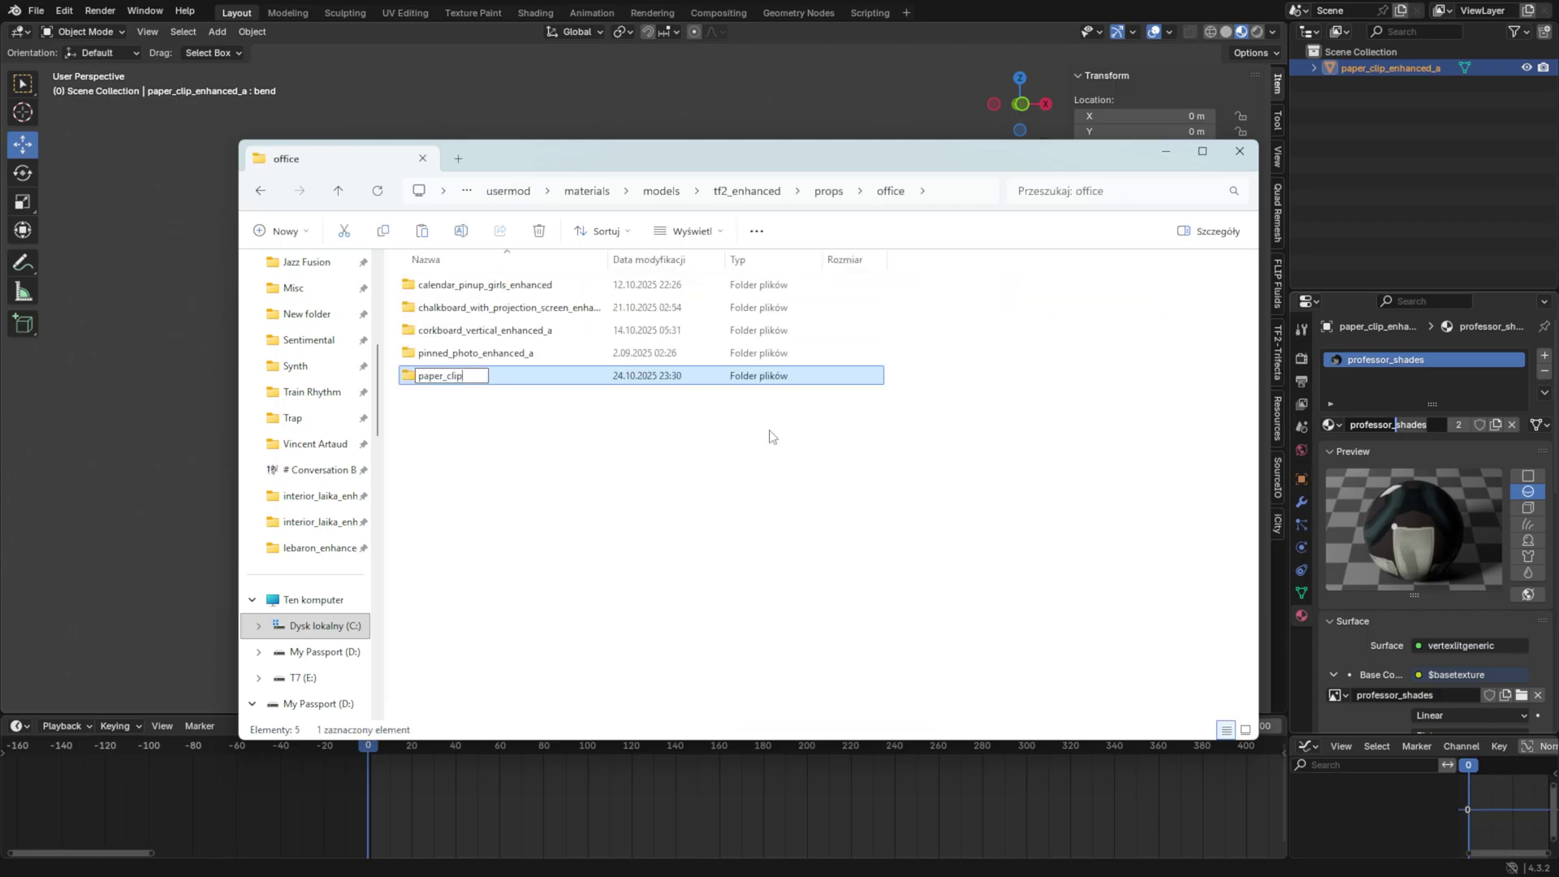
type("_enhanced_a")
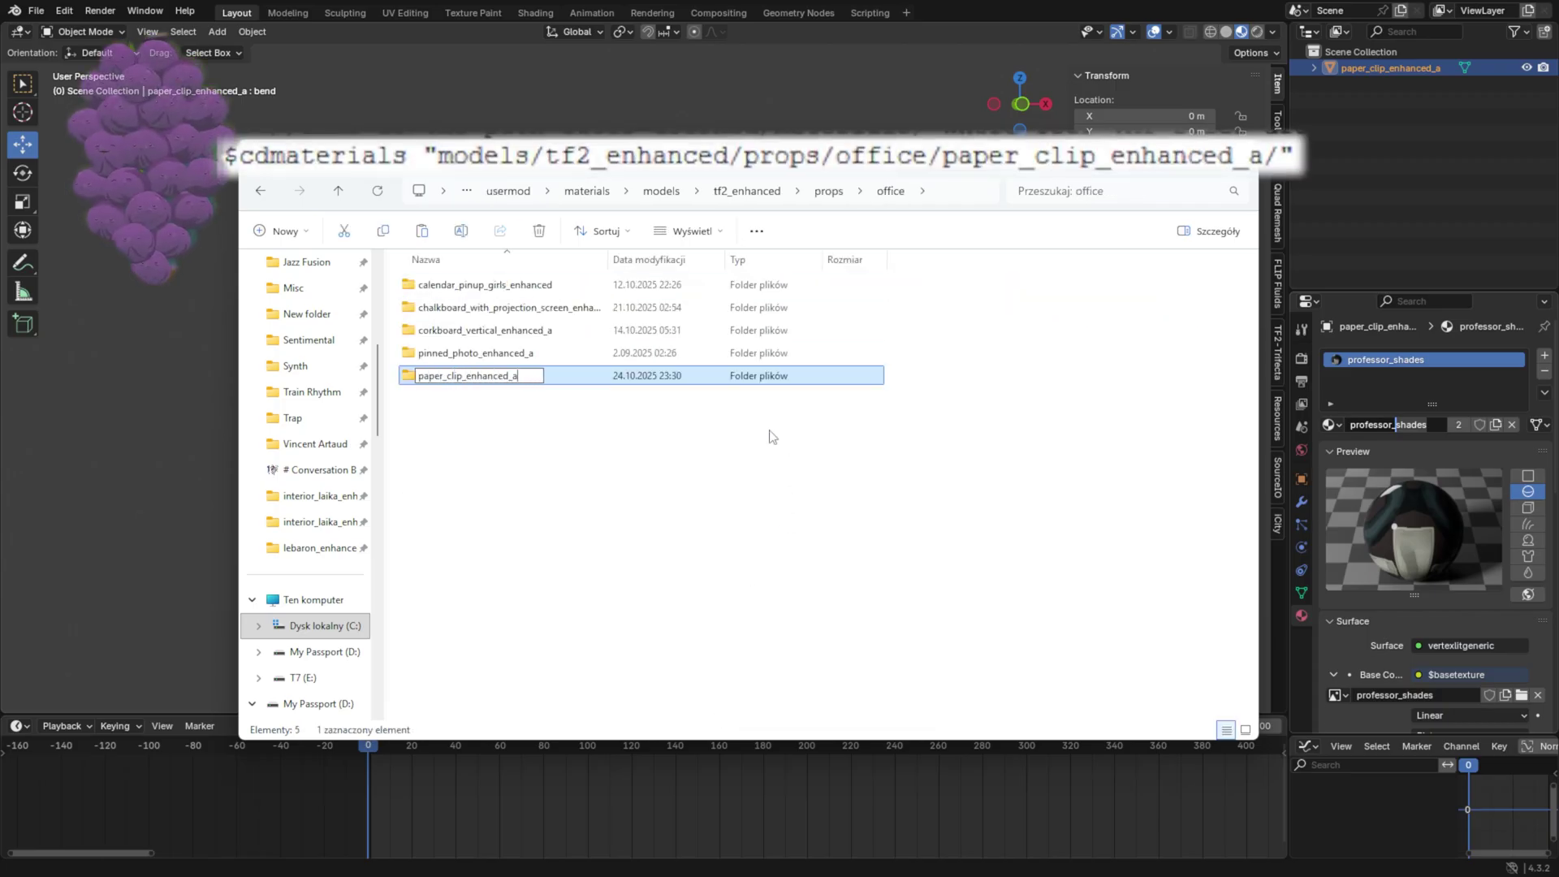
key("Return")
key("Return")
key("ctrl+v")
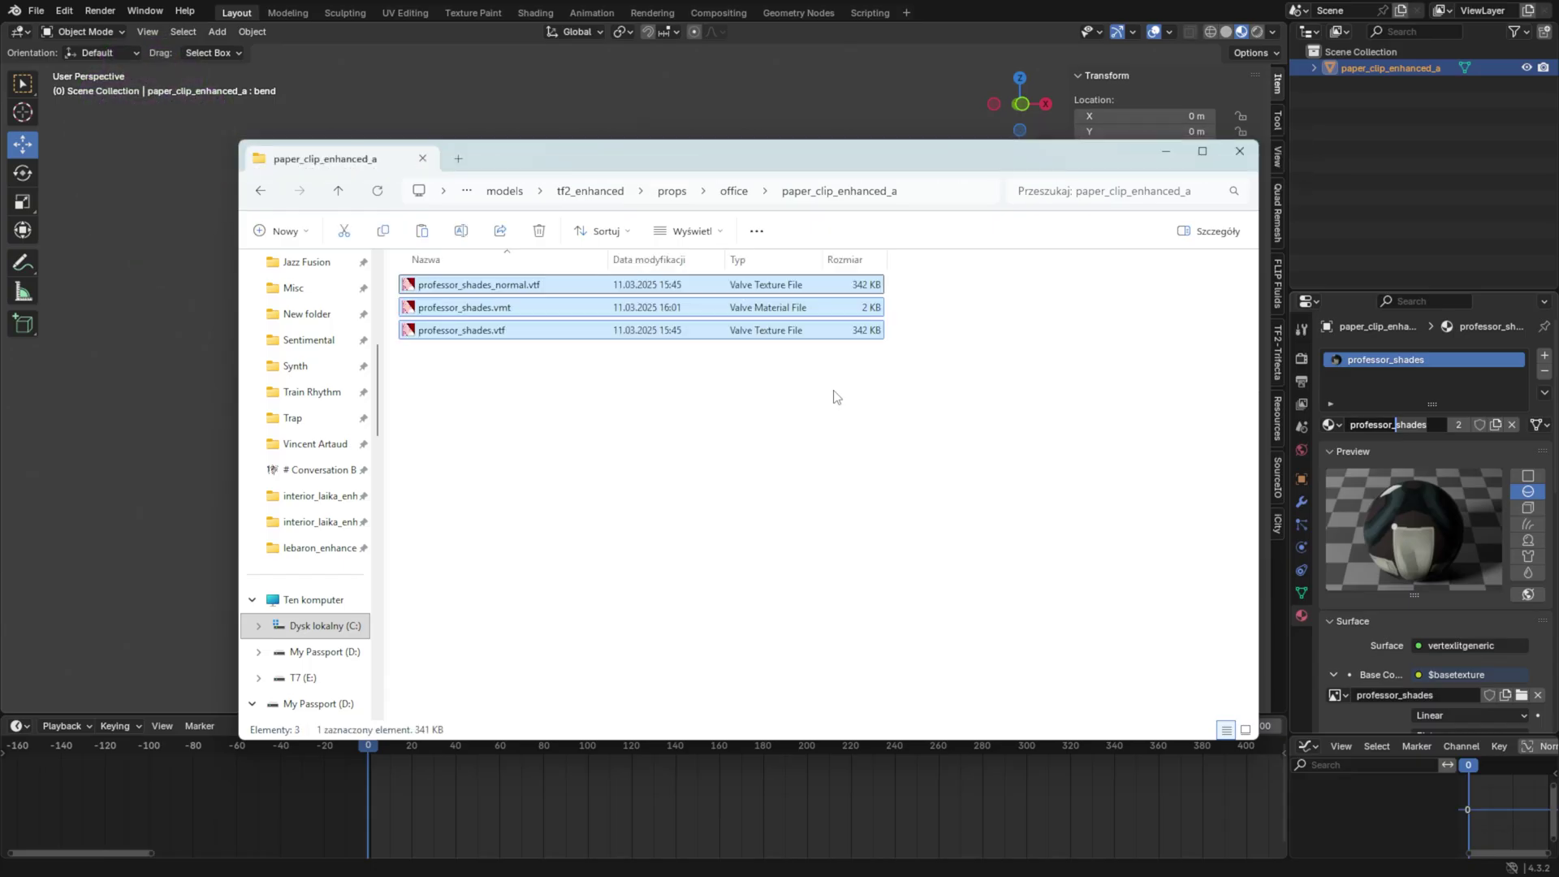
- Open professor_shades.vmt in VTFEdit and copy the folder path from models\ through tf2_enhanced\props\office\paper_clip_enhanced_a
double_click(503, 309)
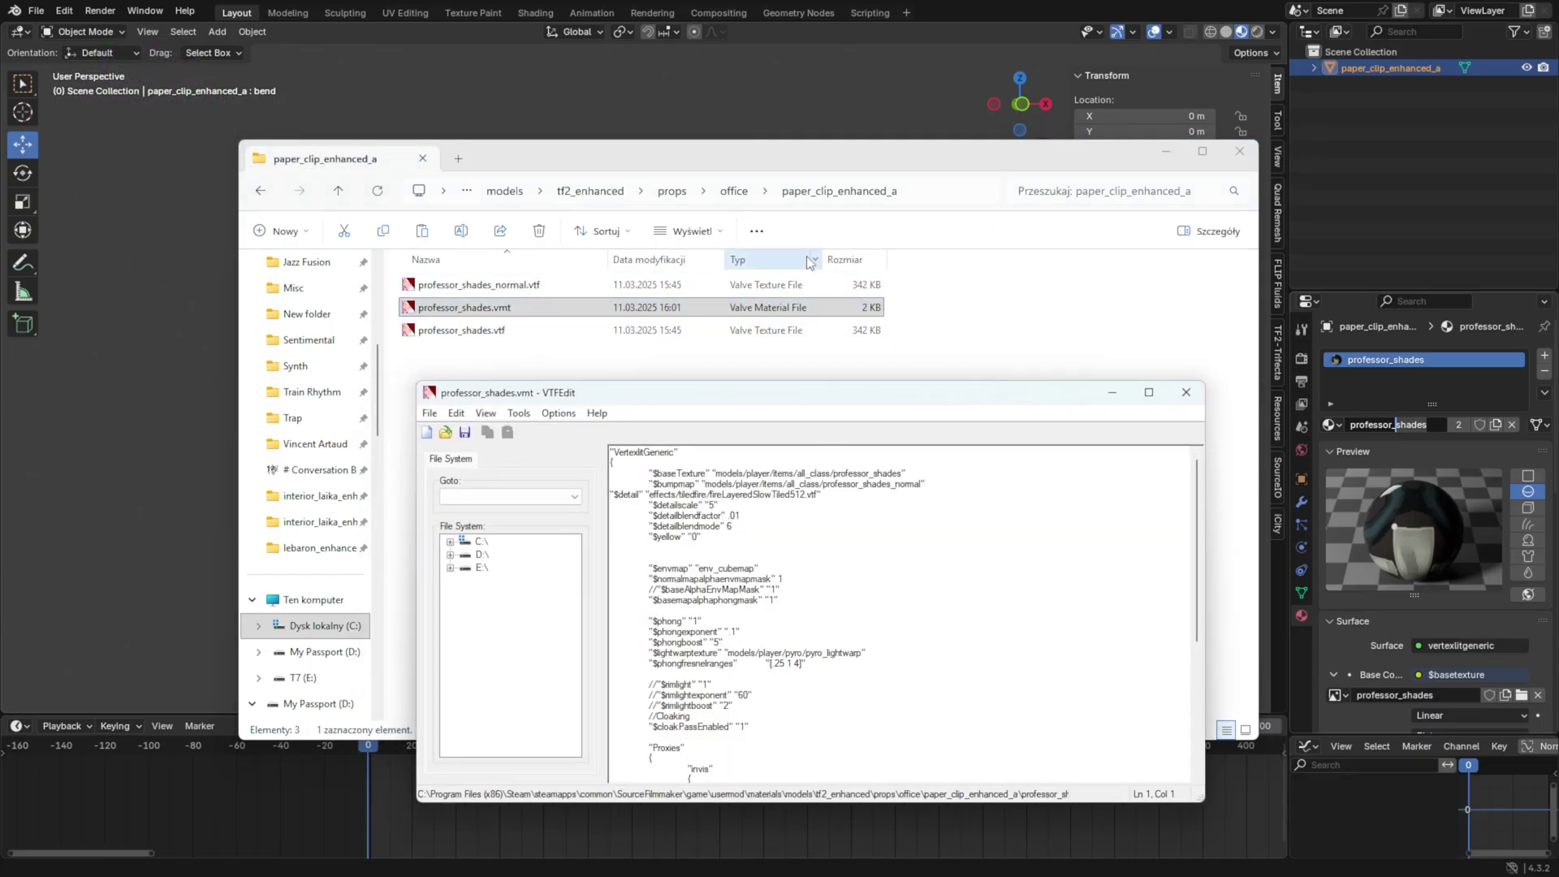
left_click(946, 191)
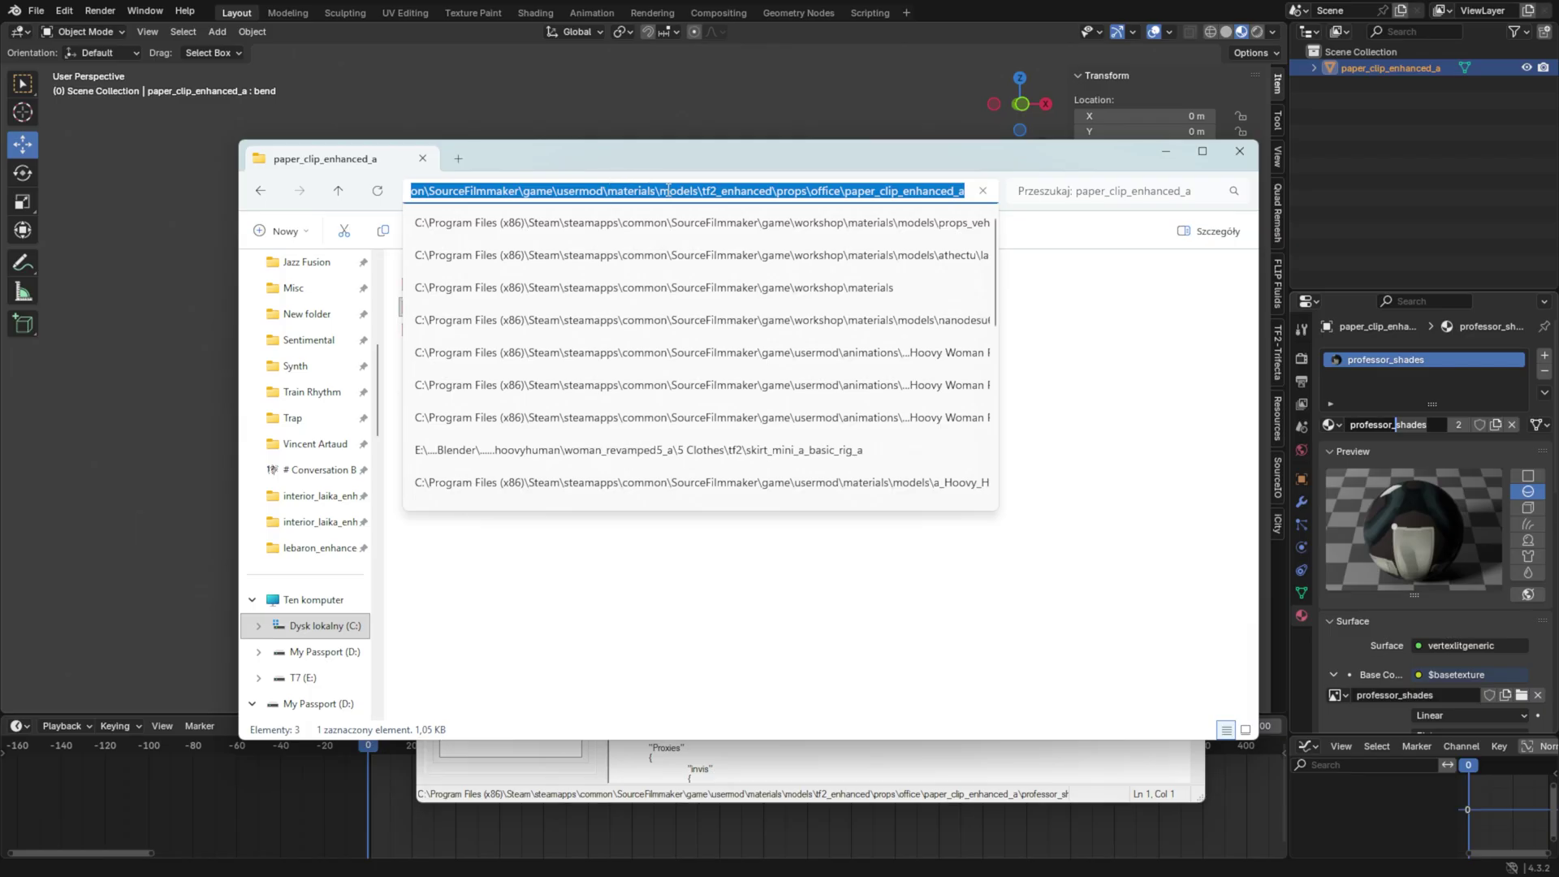
left_click_drag(668, 190, 1086, 199)
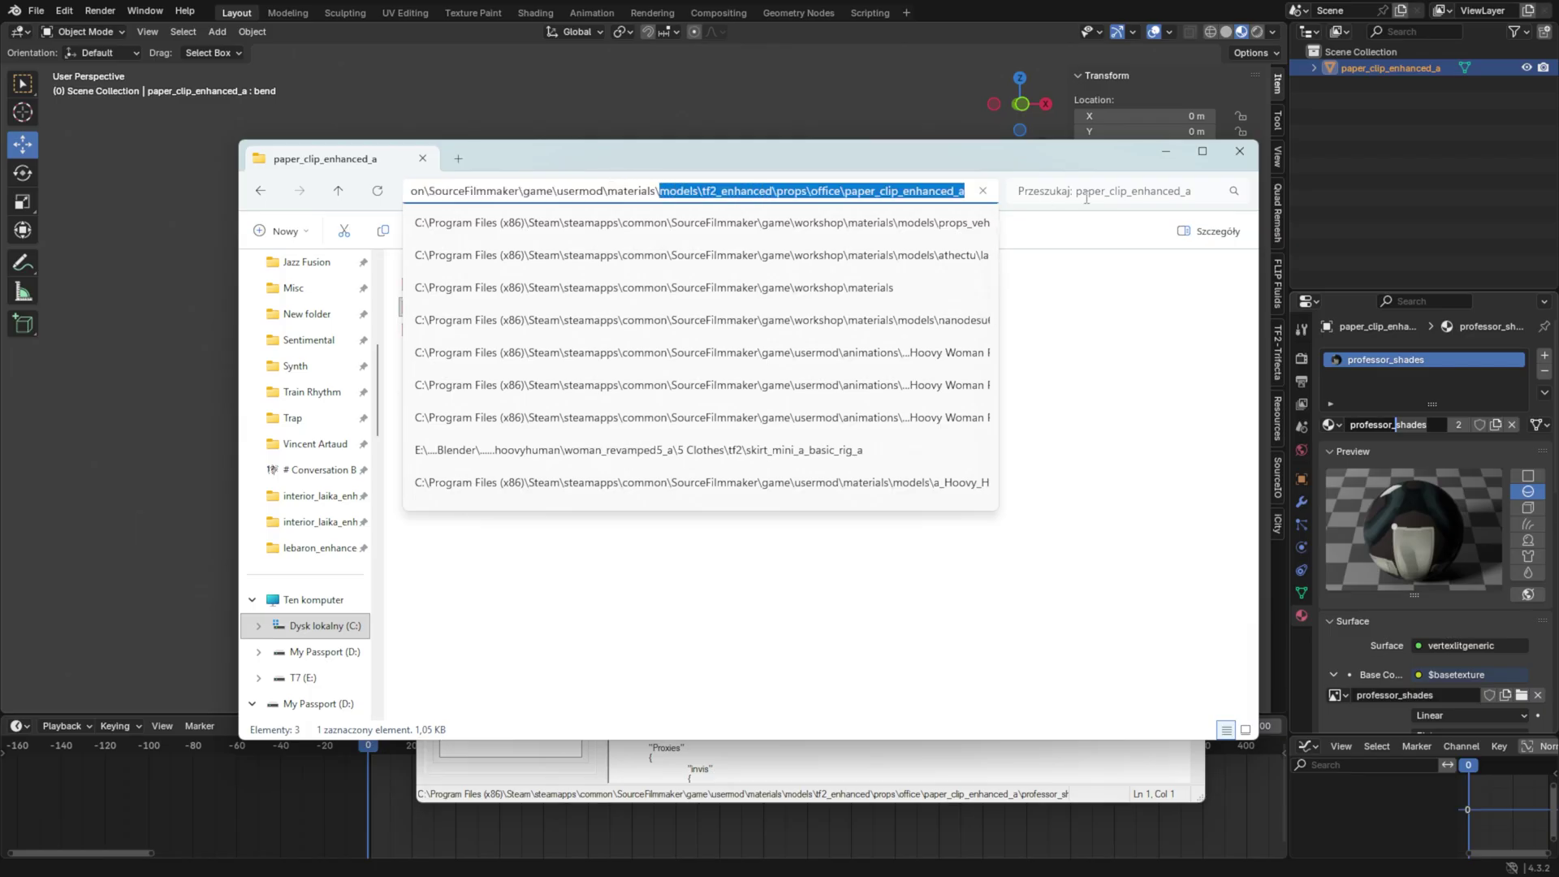
left_click(1164, 154)
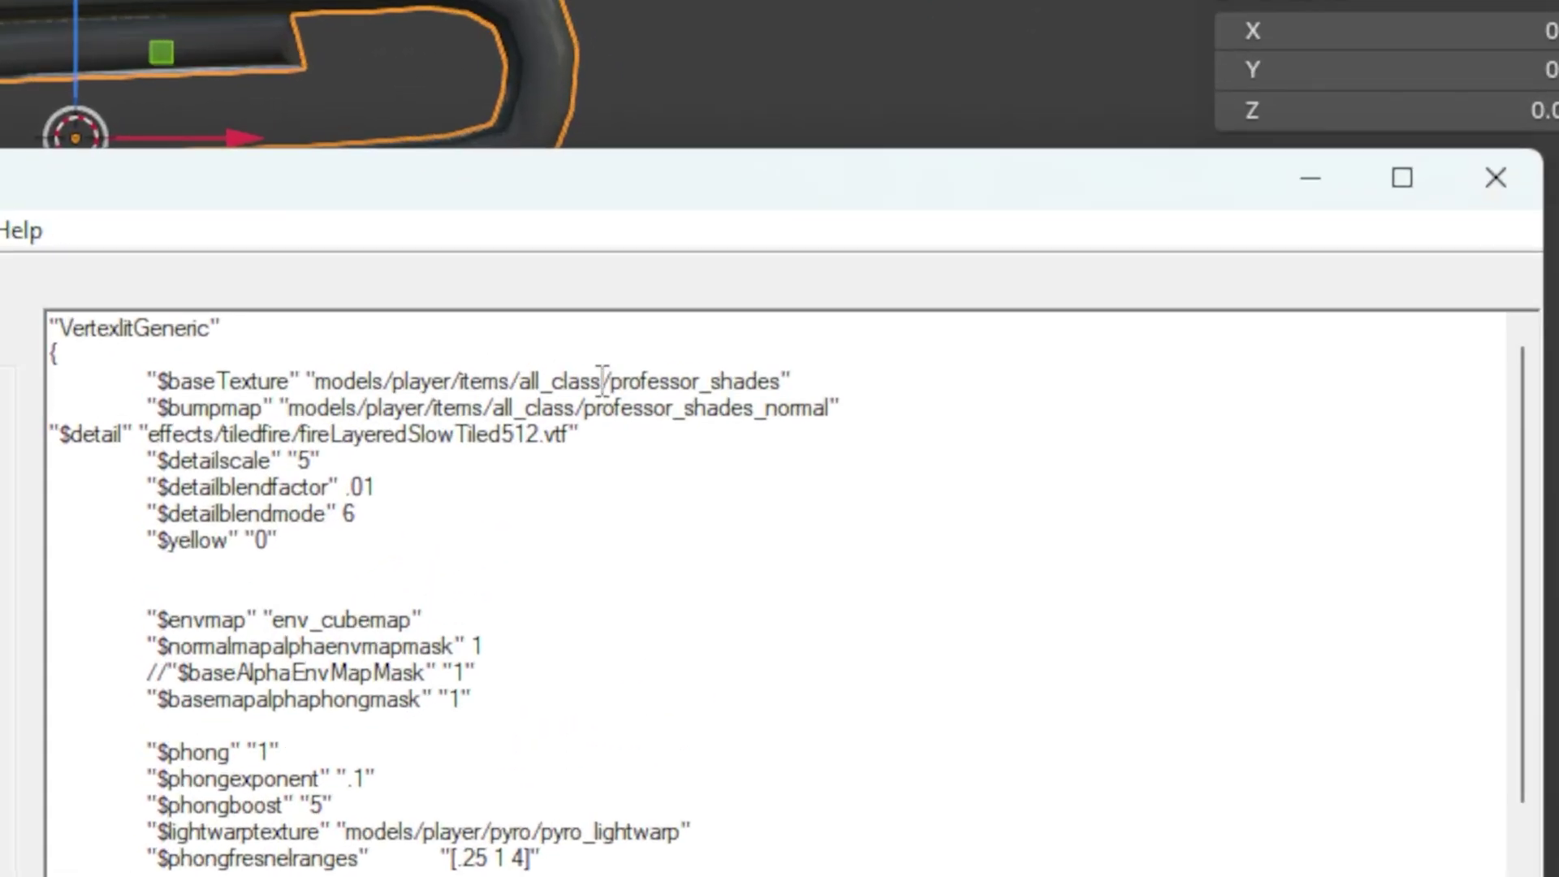
- Replace models/player/items/all_class in $baseTexture and $bumpmap with models\tf2_enhanced\props\office\paper_clip_enhanced_a, and put VTFEdit away
left_click_drag(834, 457, 722, 461)
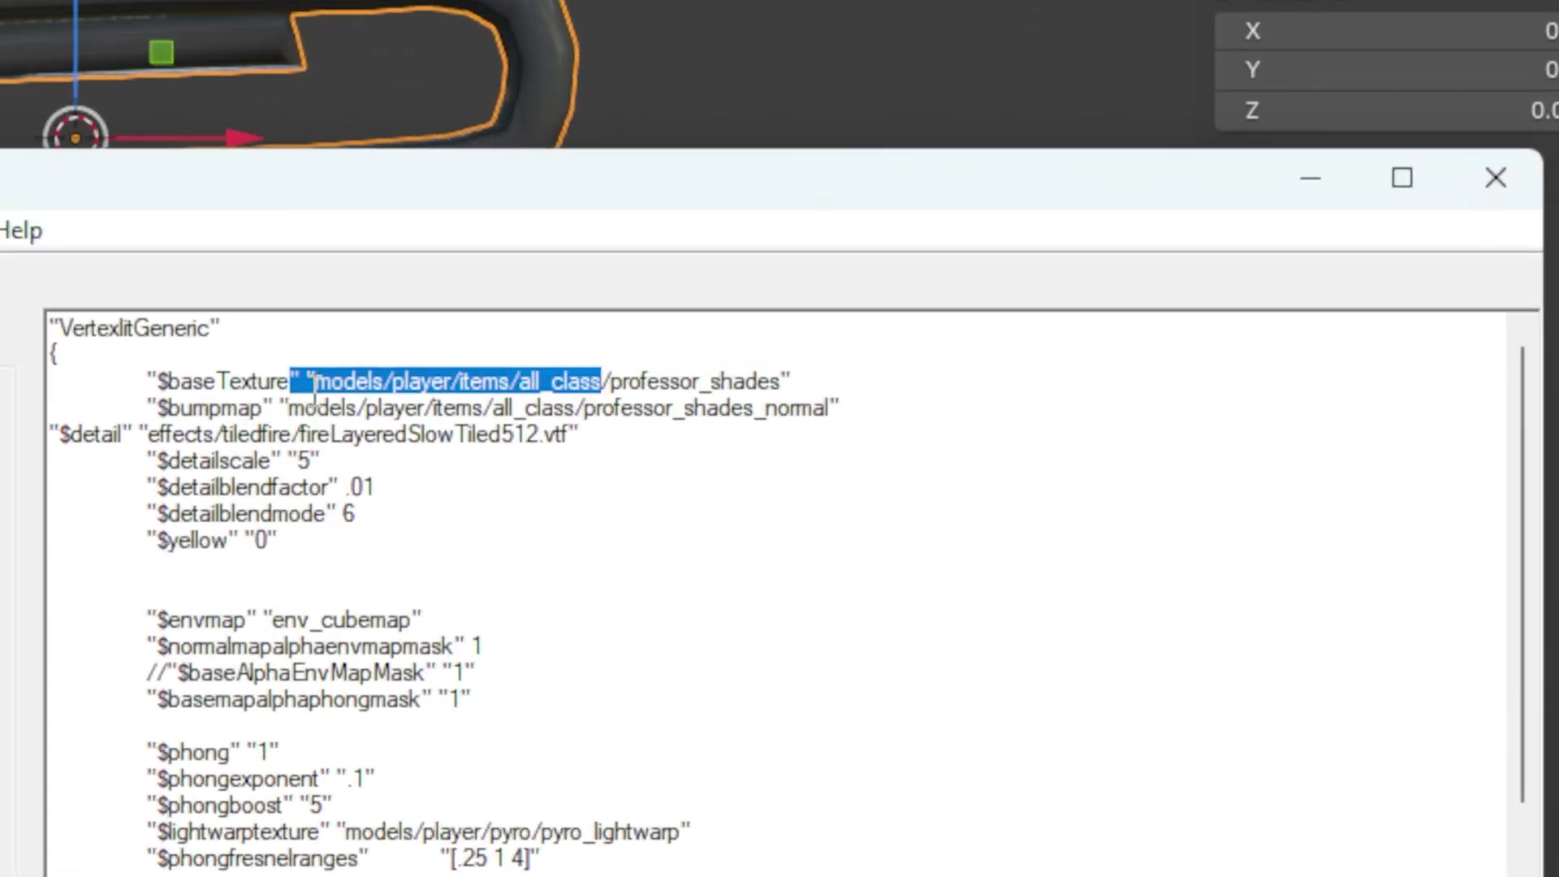
type("models\\tf2_enhanced\\props\\office\\paper_clip_enhanced_a")
left_click_drag(577, 408, 289, 408)
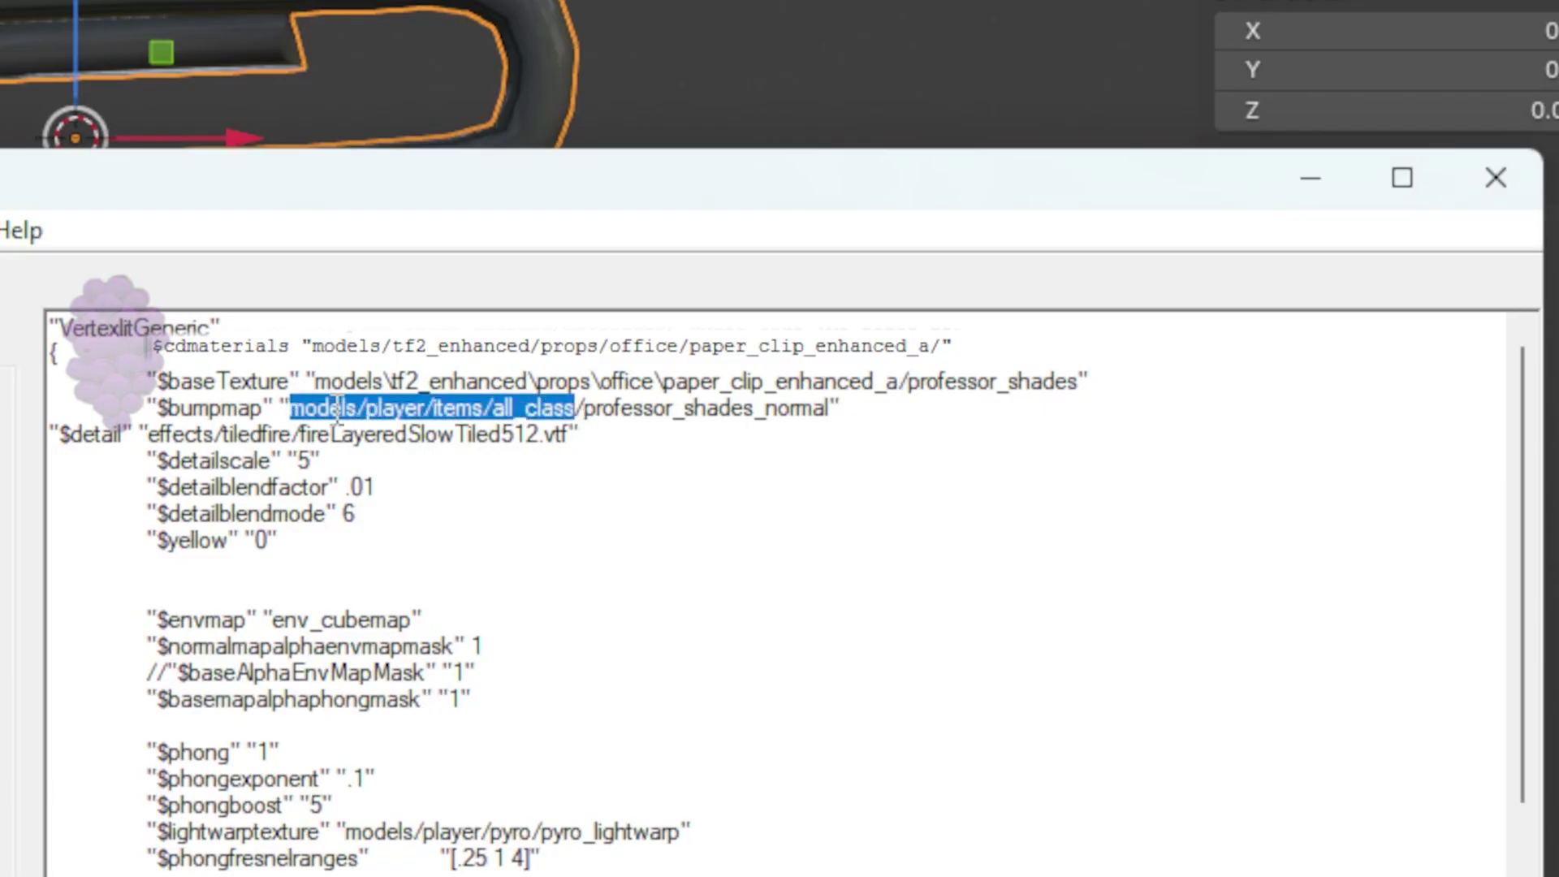
type("models\\tf2_enhanced\\props\\office\\paper_clip_enhanced_a")
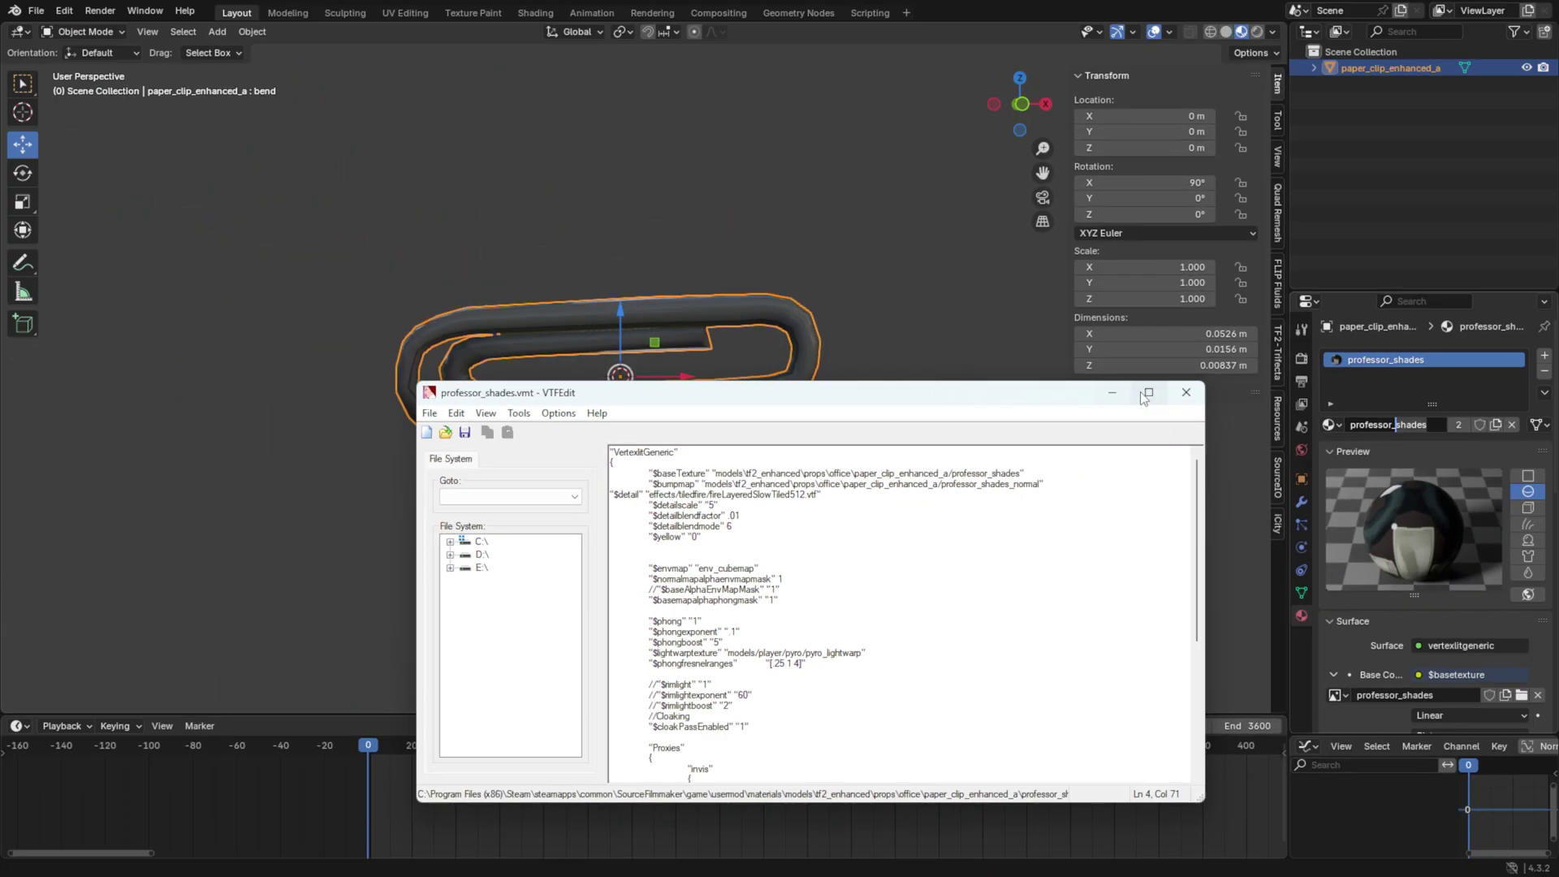
left_click(1310, 178)
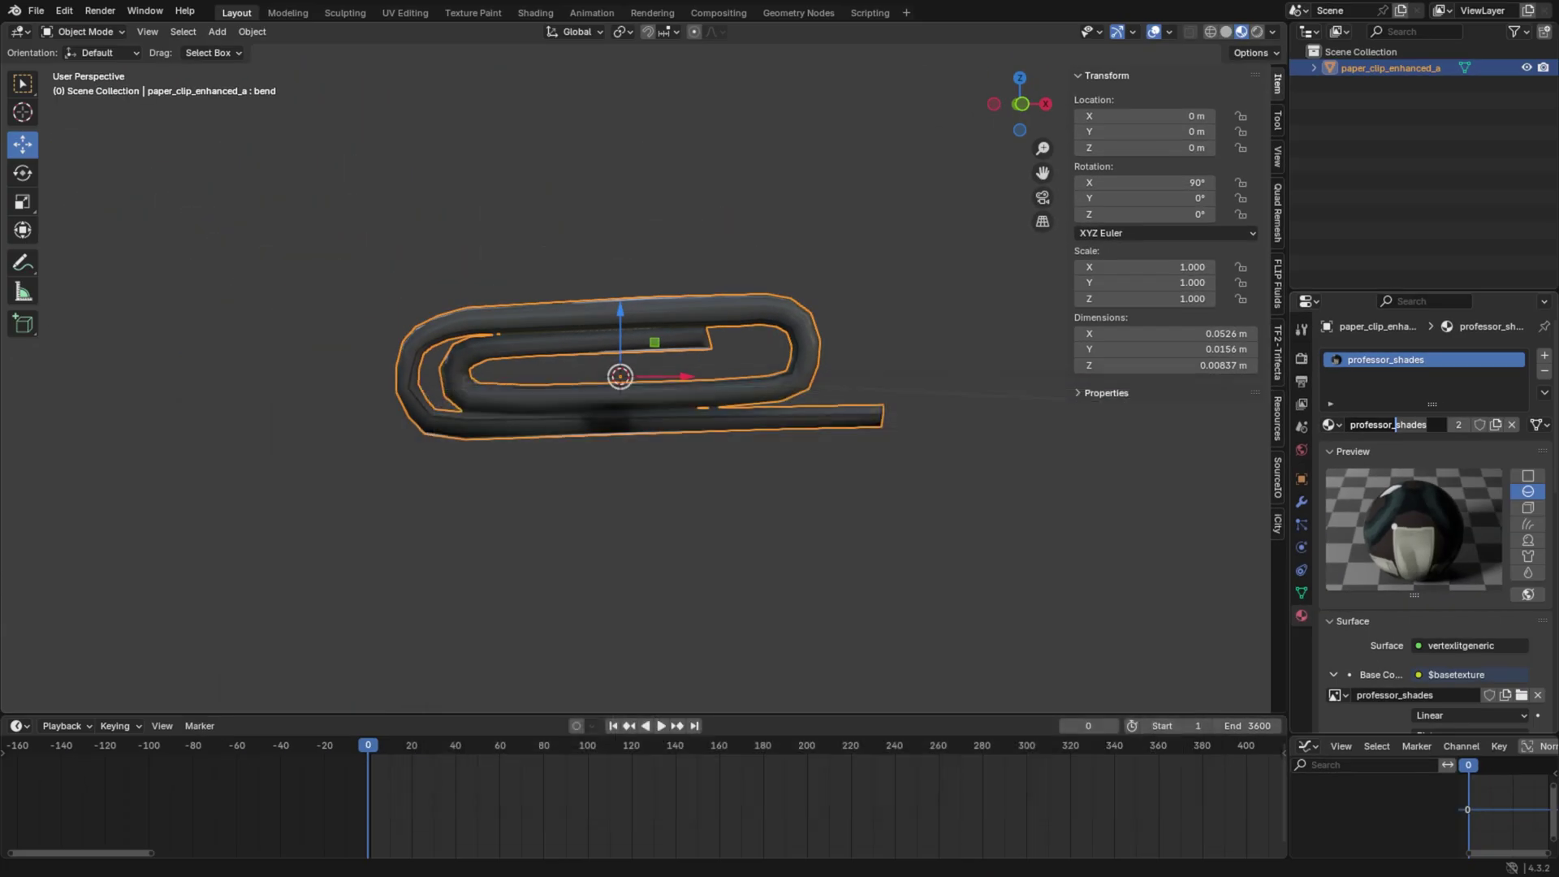
- Switch to Source Filmmaker and create an animation set for the tf2_enhanced\props\office\paper_clip_enhanced_a.mdl model
left_click_drag(1558, 167, 866, 105)
left_click(209, 176)
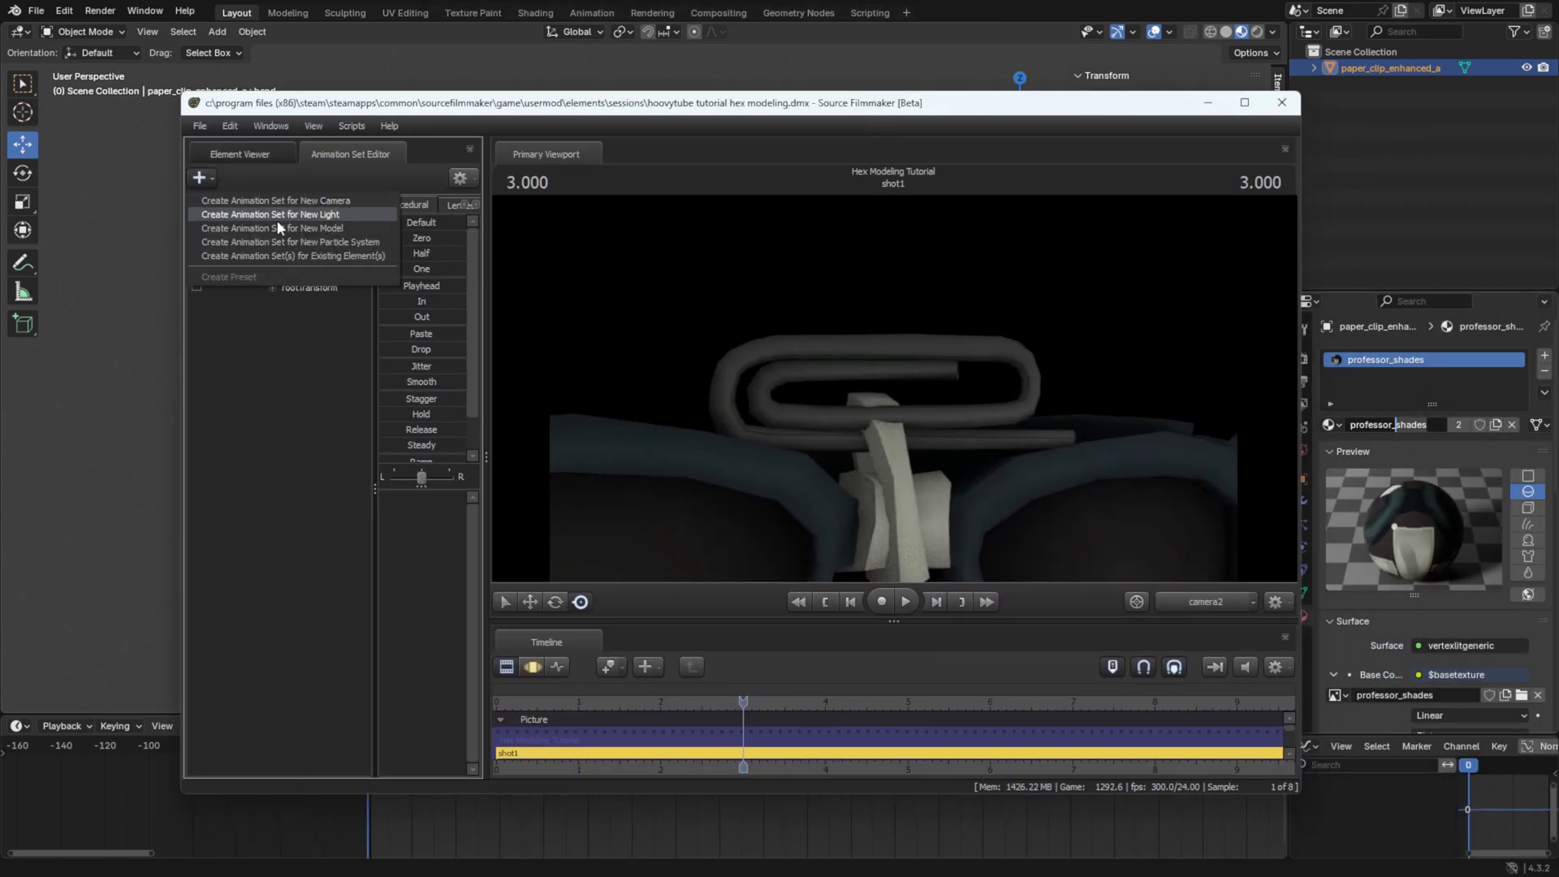
left_click(305, 231)
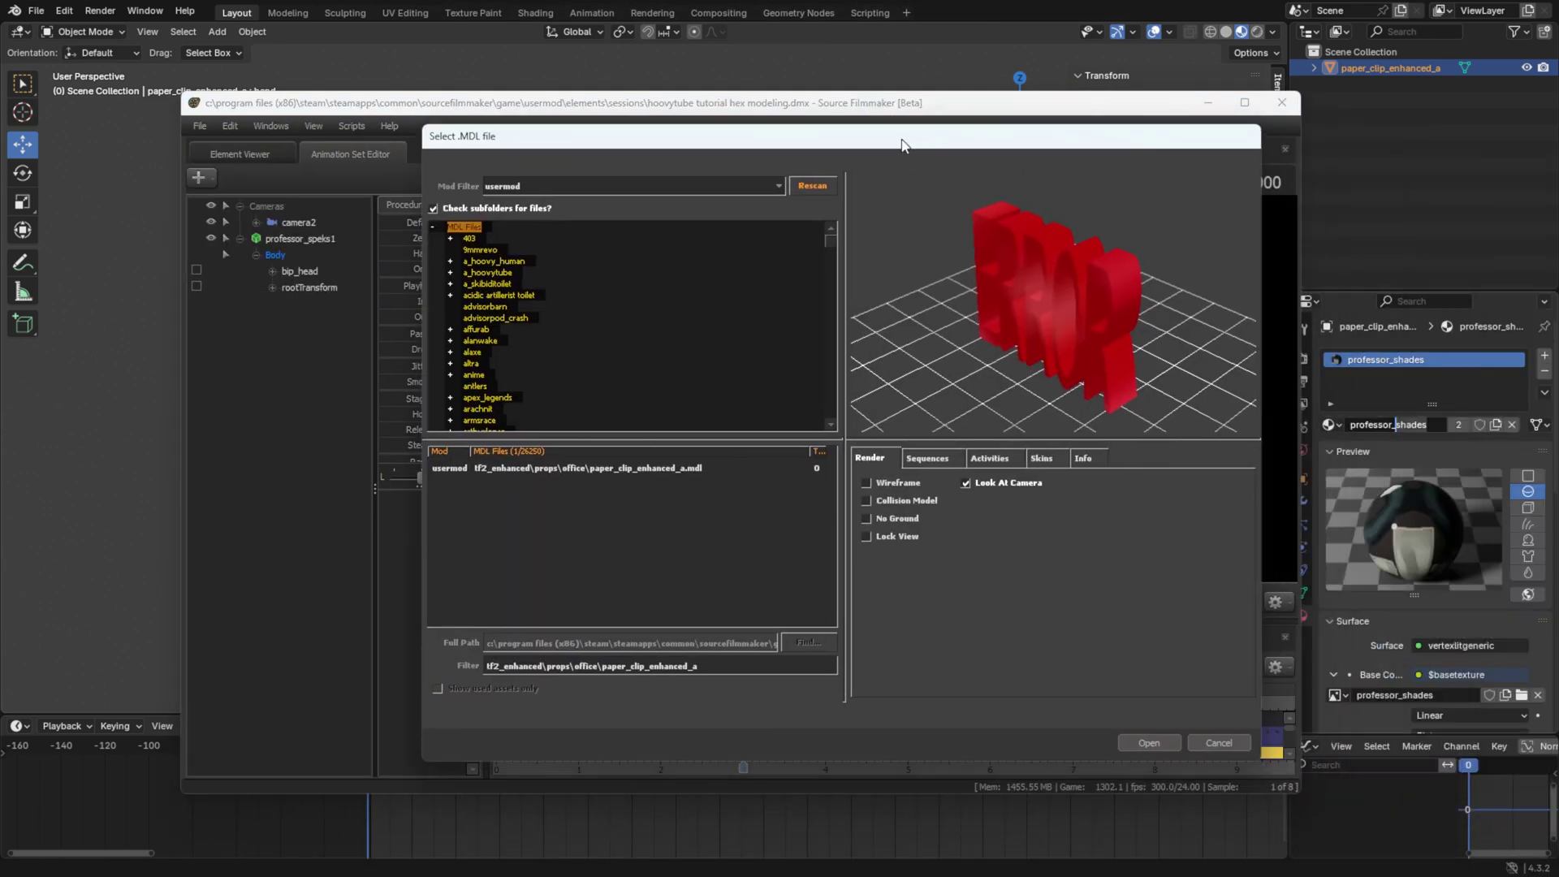
left_click(657, 463)
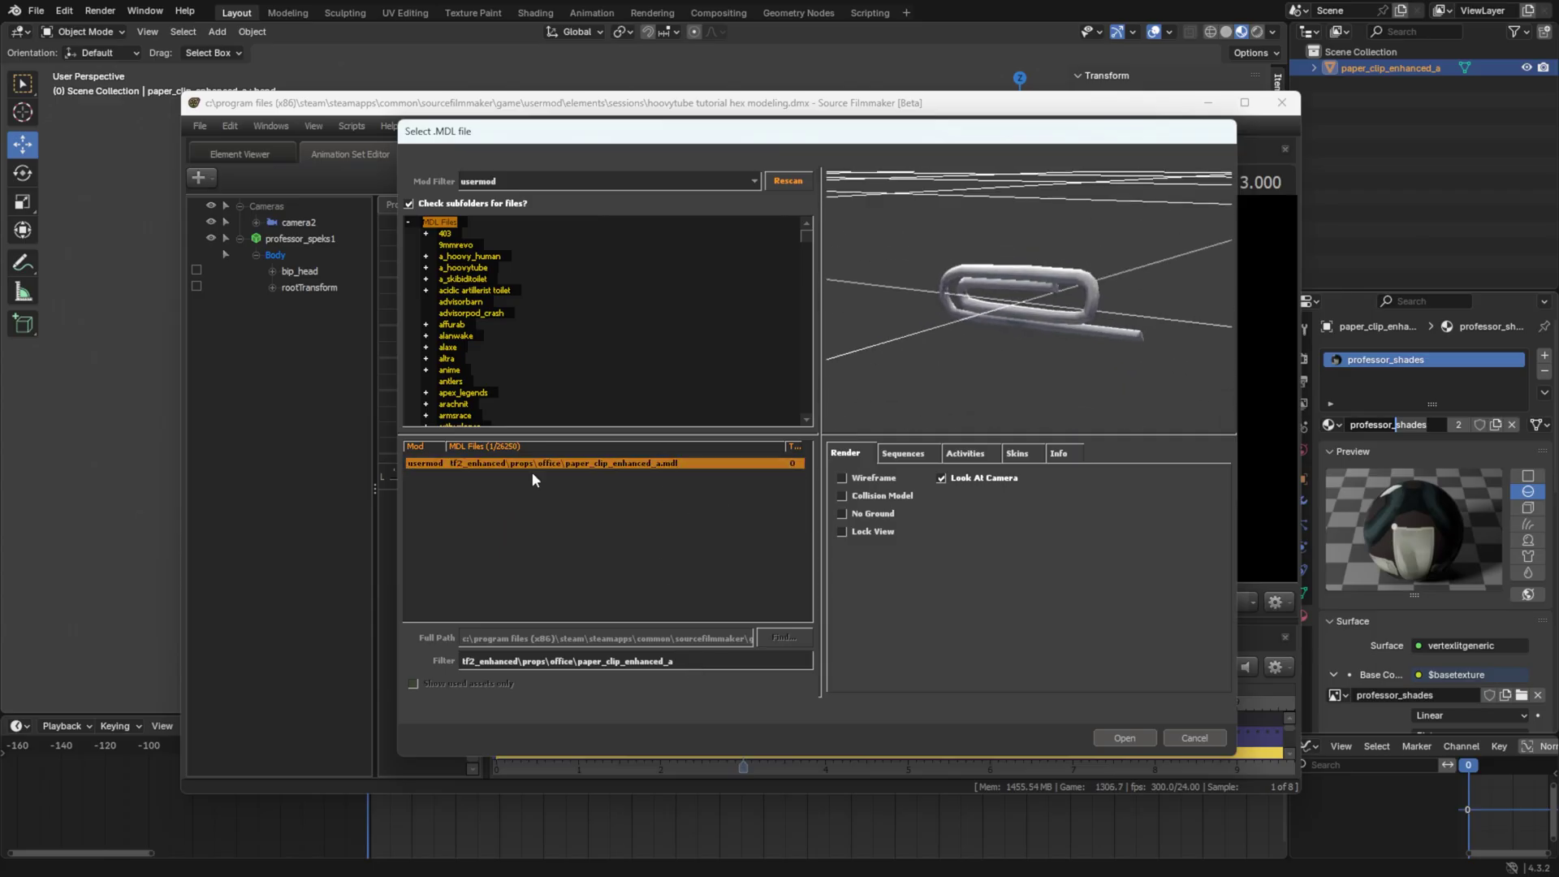
double_click(570, 464)
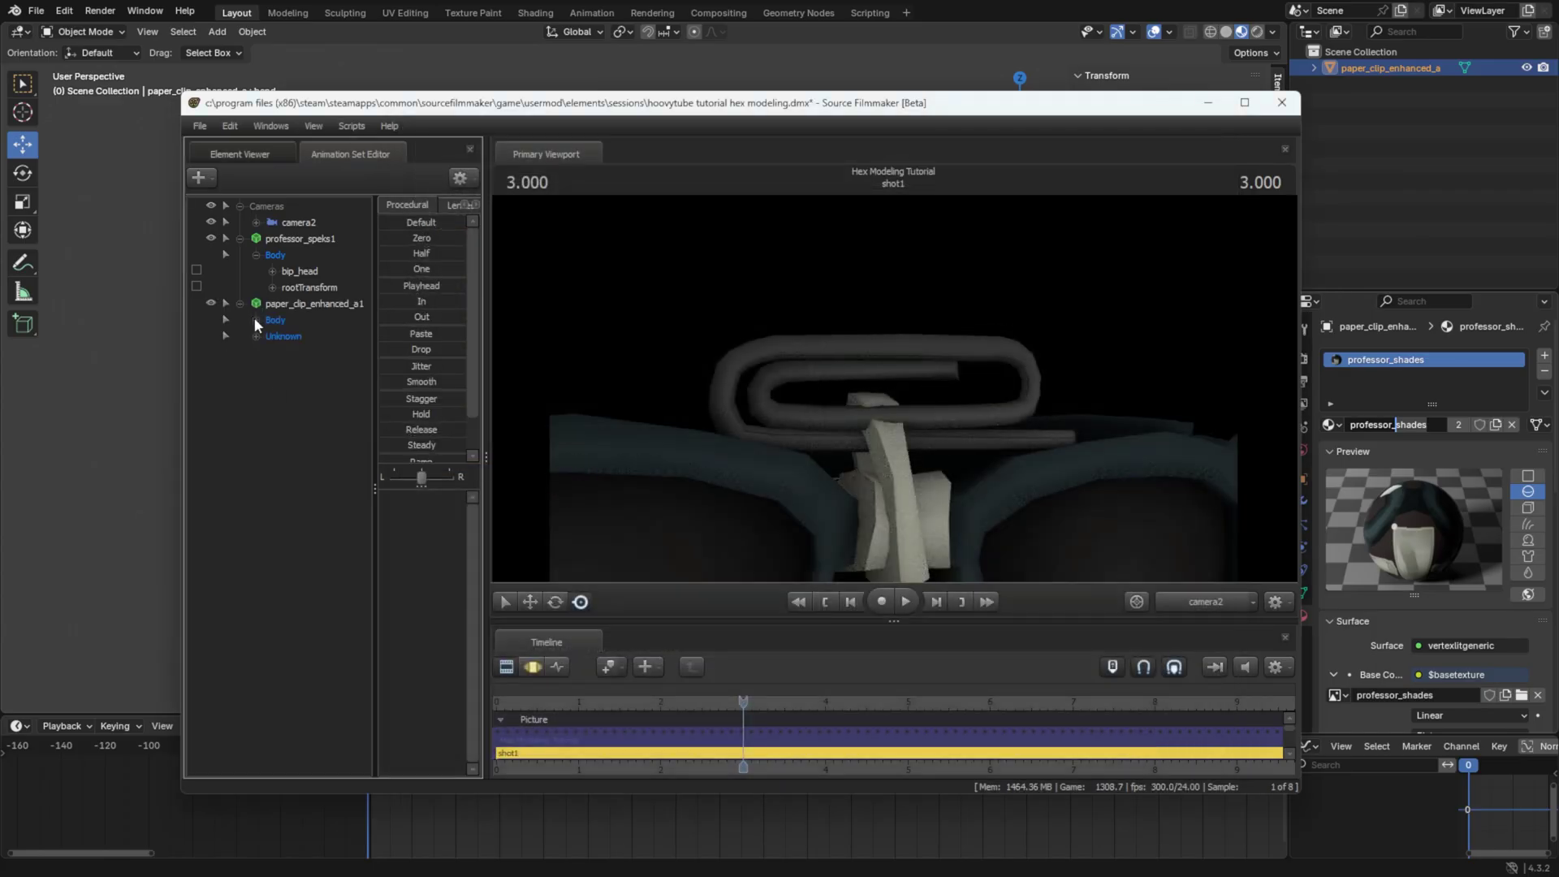
- Select the rootTransform of paper_clip_enhanced_a1, inspect the clip through the work camera, save the session and return to the clip editor
left_click(255, 318)
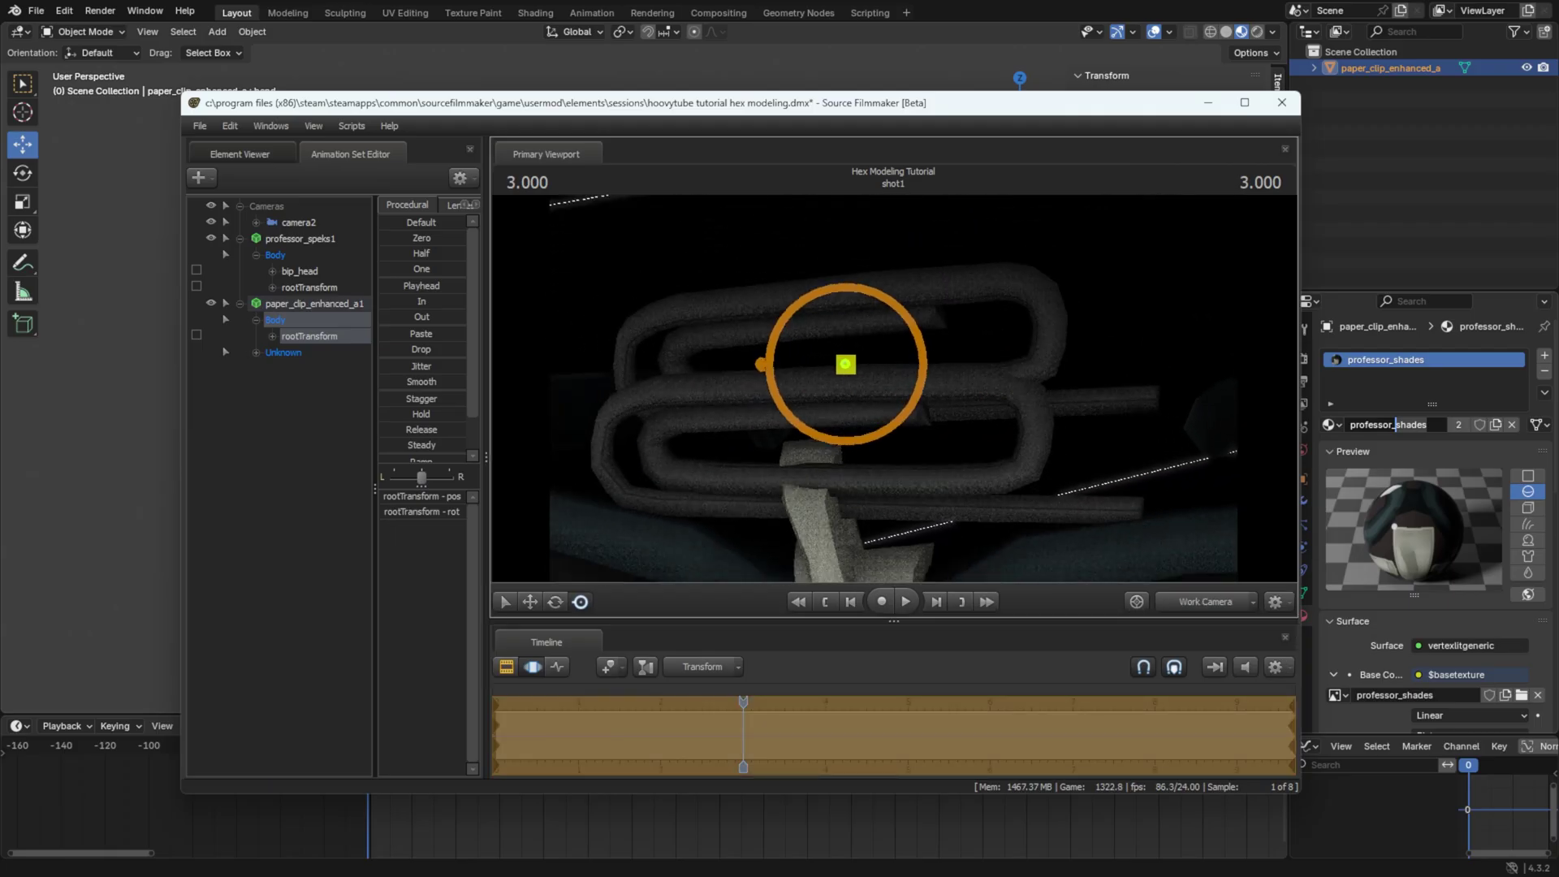
key("s")
key("s")
left_click_drag(893, 390, 895, 392)
key("ctrl+s")
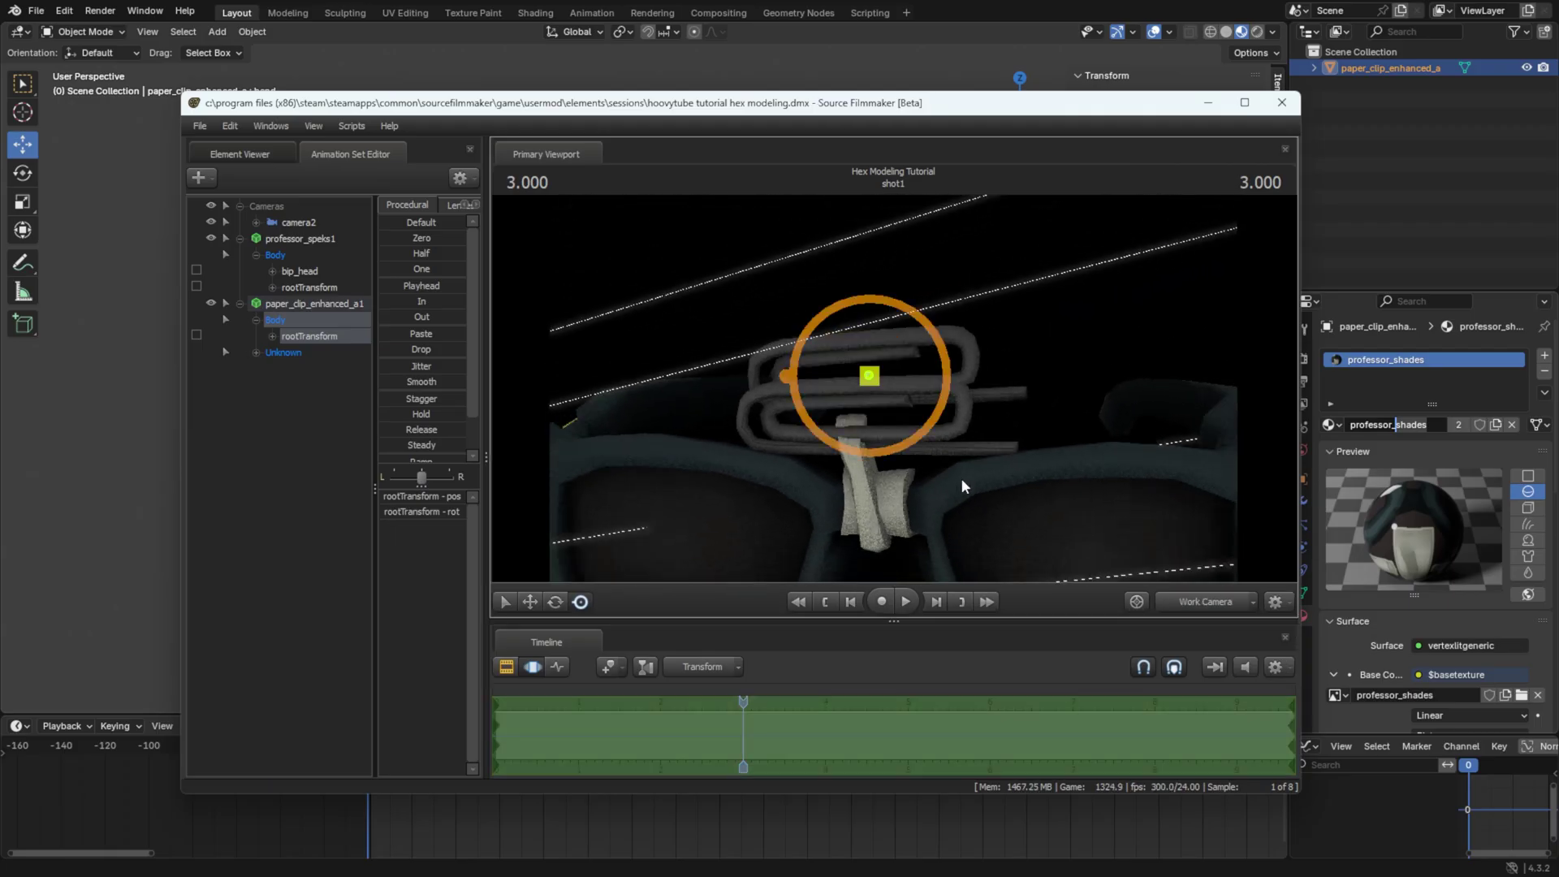
left_click(506, 667)
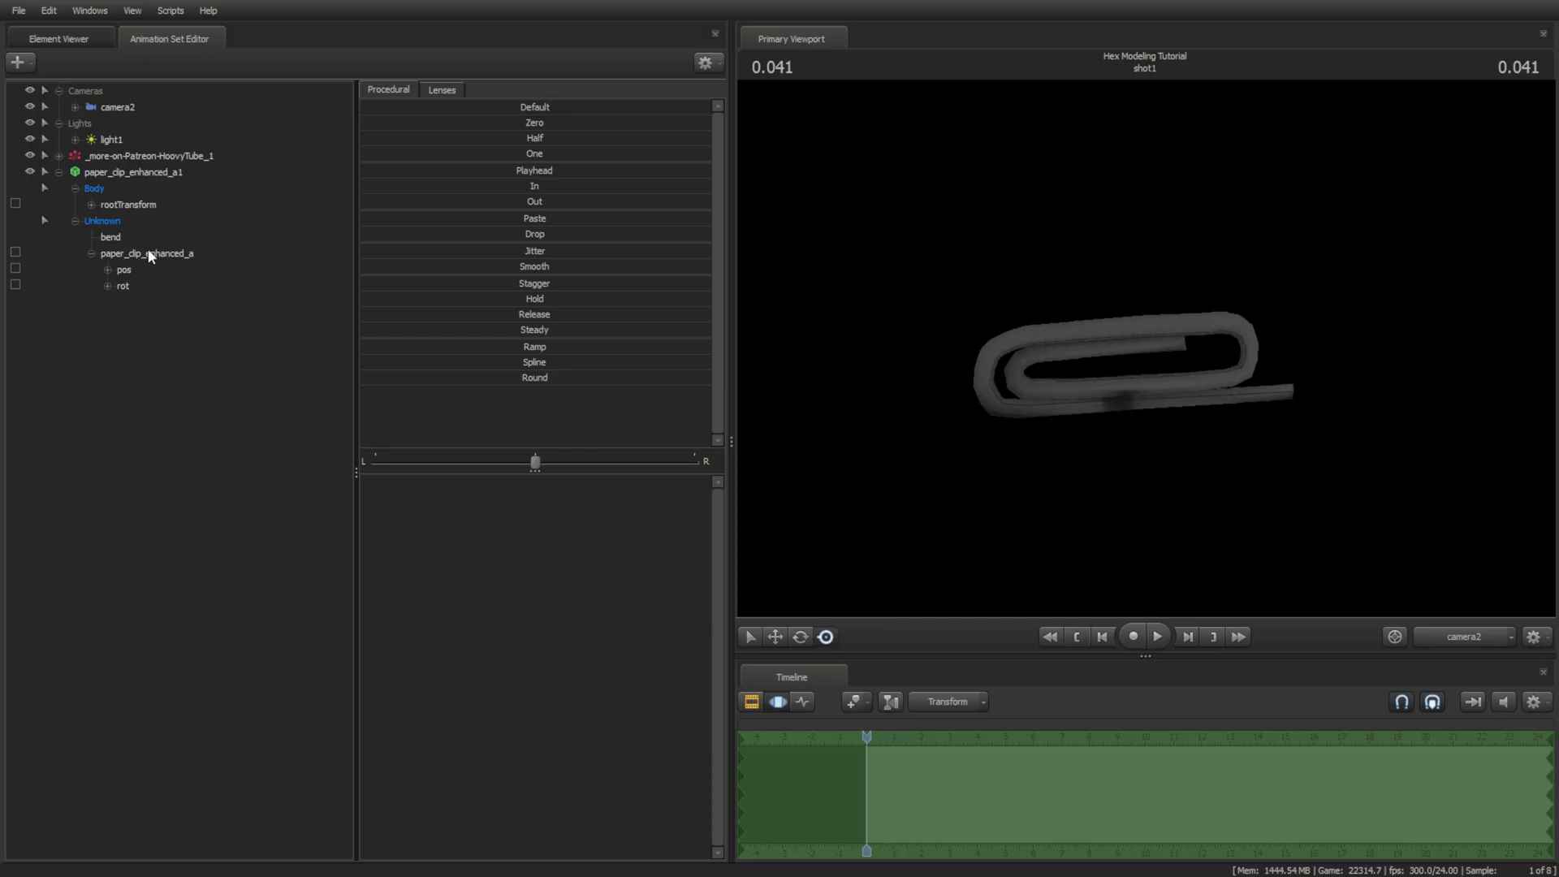
- Select the paper clip's bend control and raise its value slightly to test the shape key
left_click(113, 236)
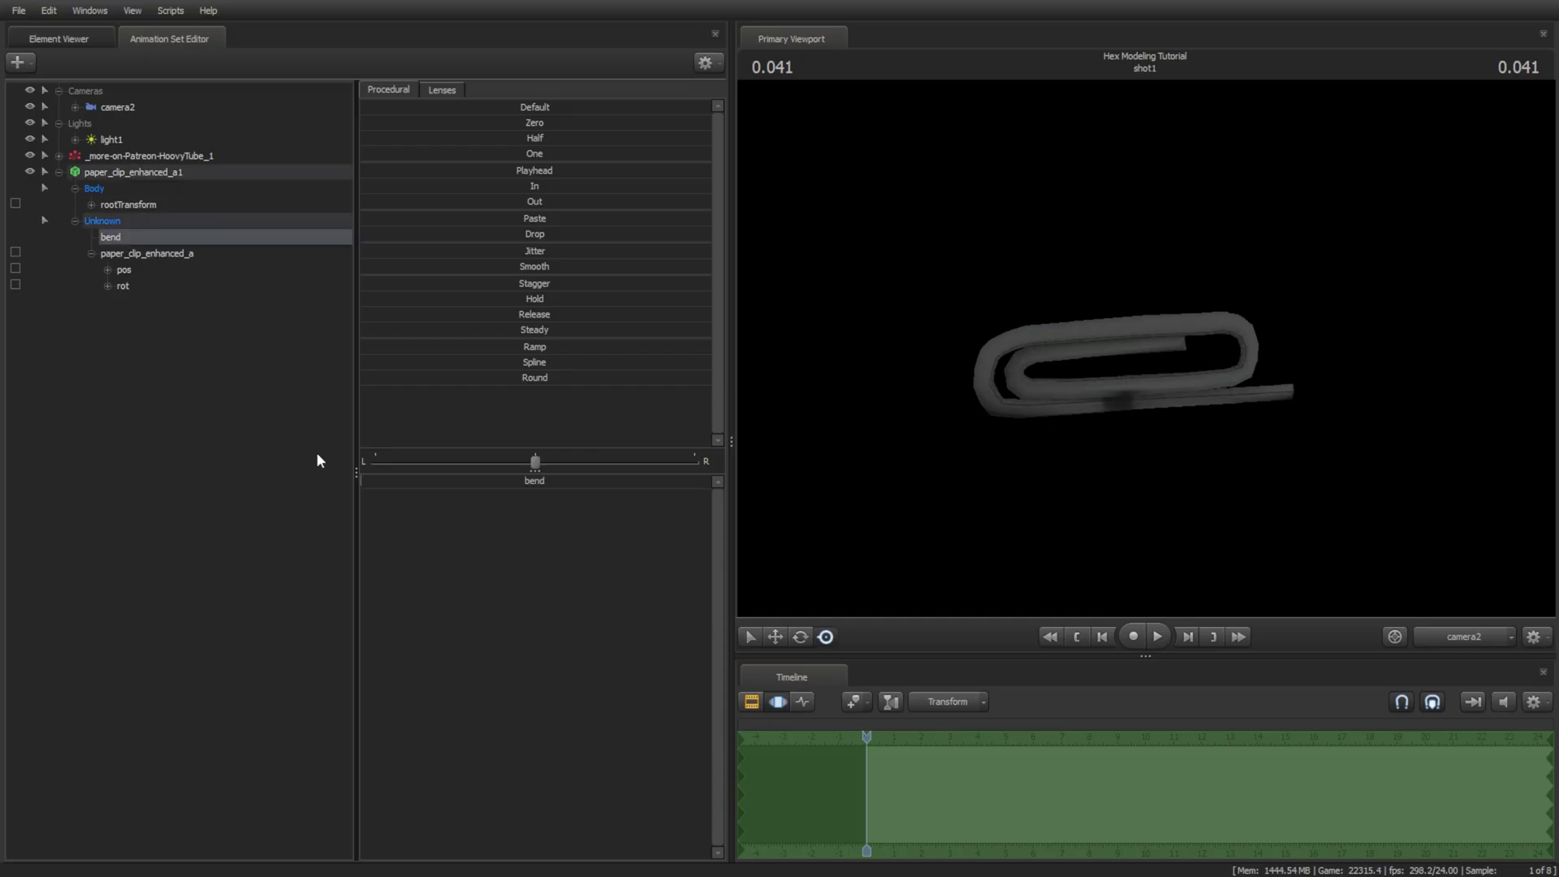
left_click_drag(430, 482, 464, 483)
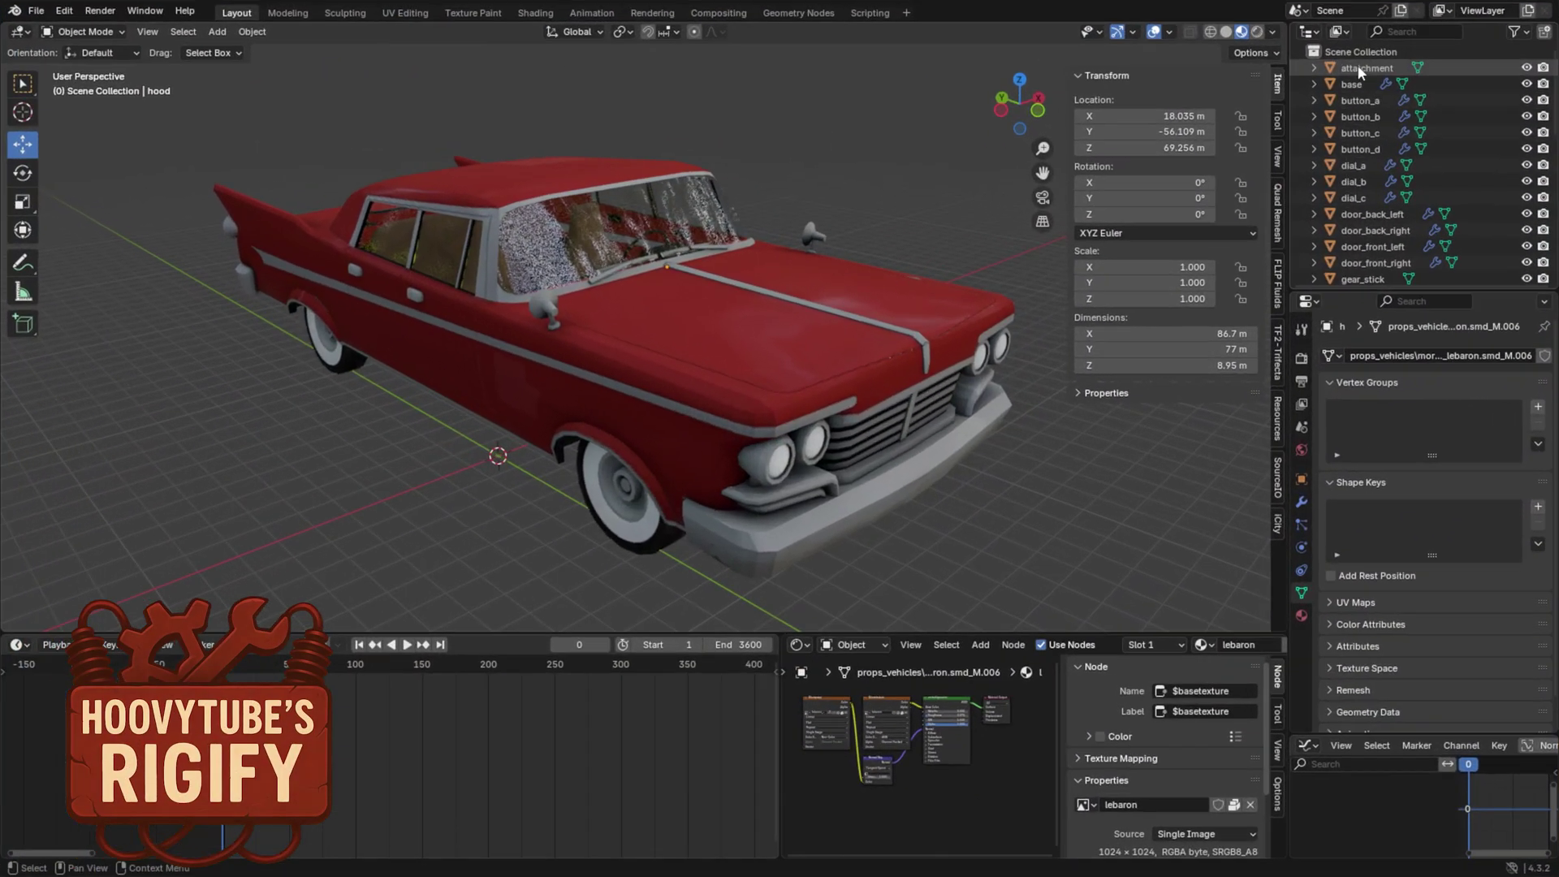
- Check the modifiers and vertex groups of the separate car parts, from attatchment down to dial_b, and deselect everything
left_click(1294, 114)
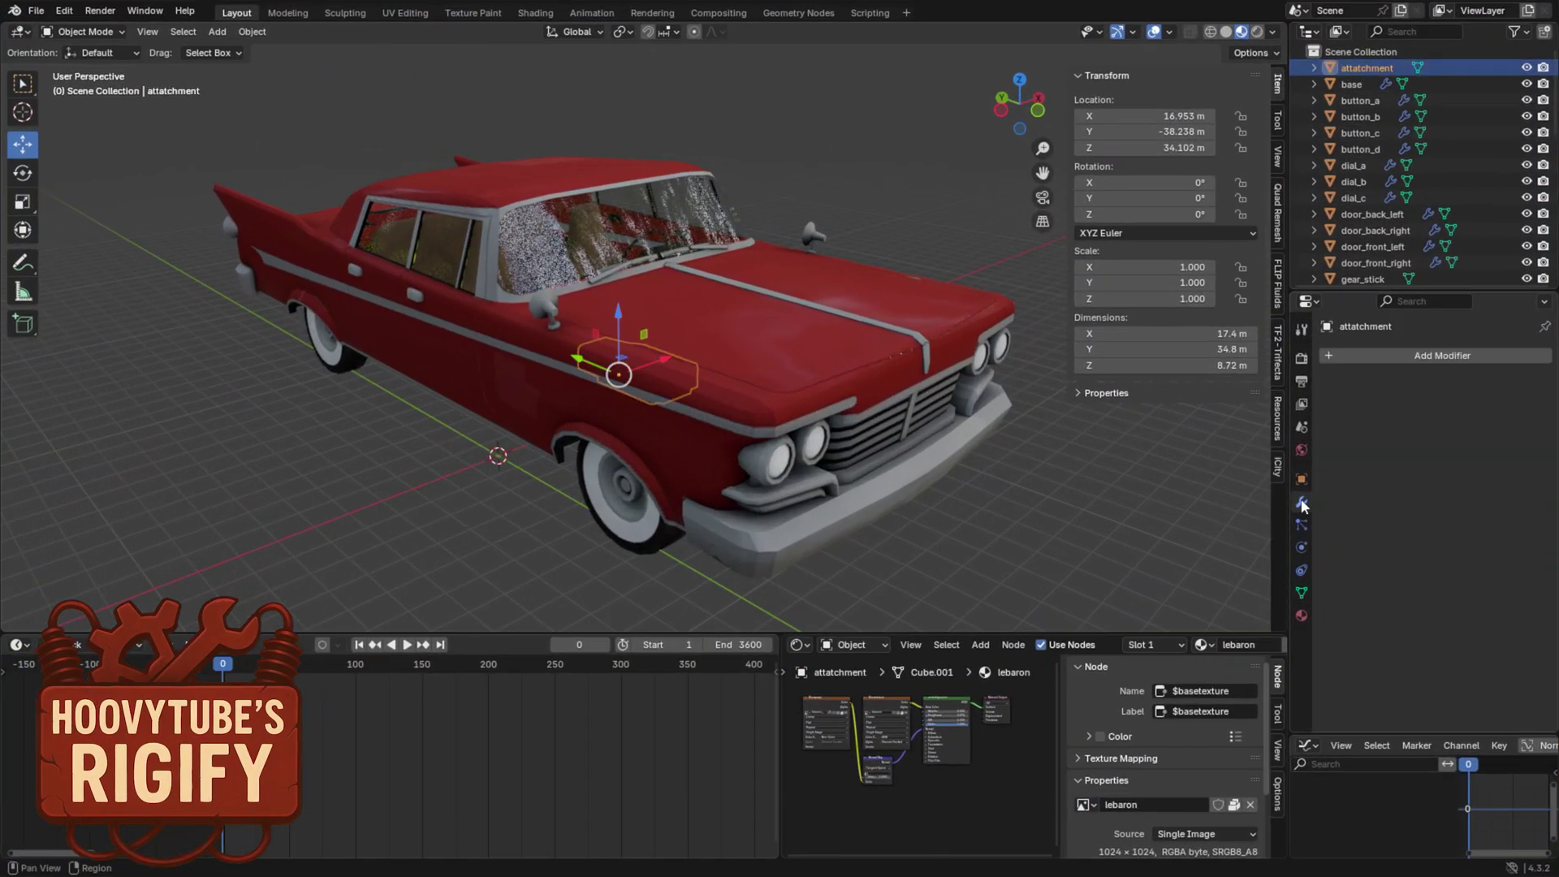
left_click(1352, 85)
key("Down")
key("Down")
key("Down")
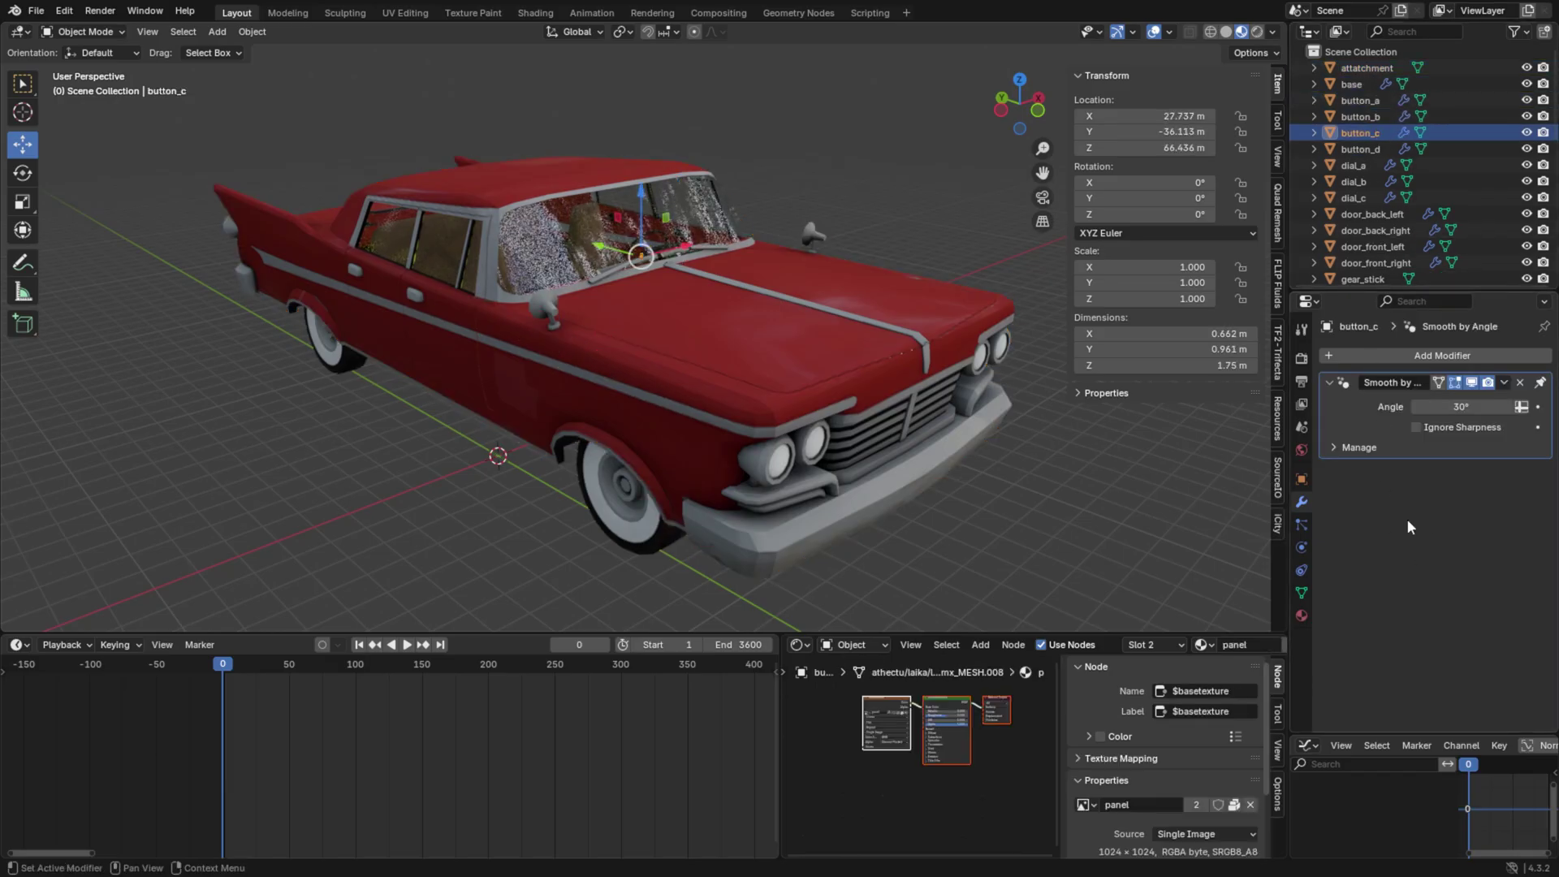
left_click(1302, 590)
key("Down")
key("Down")
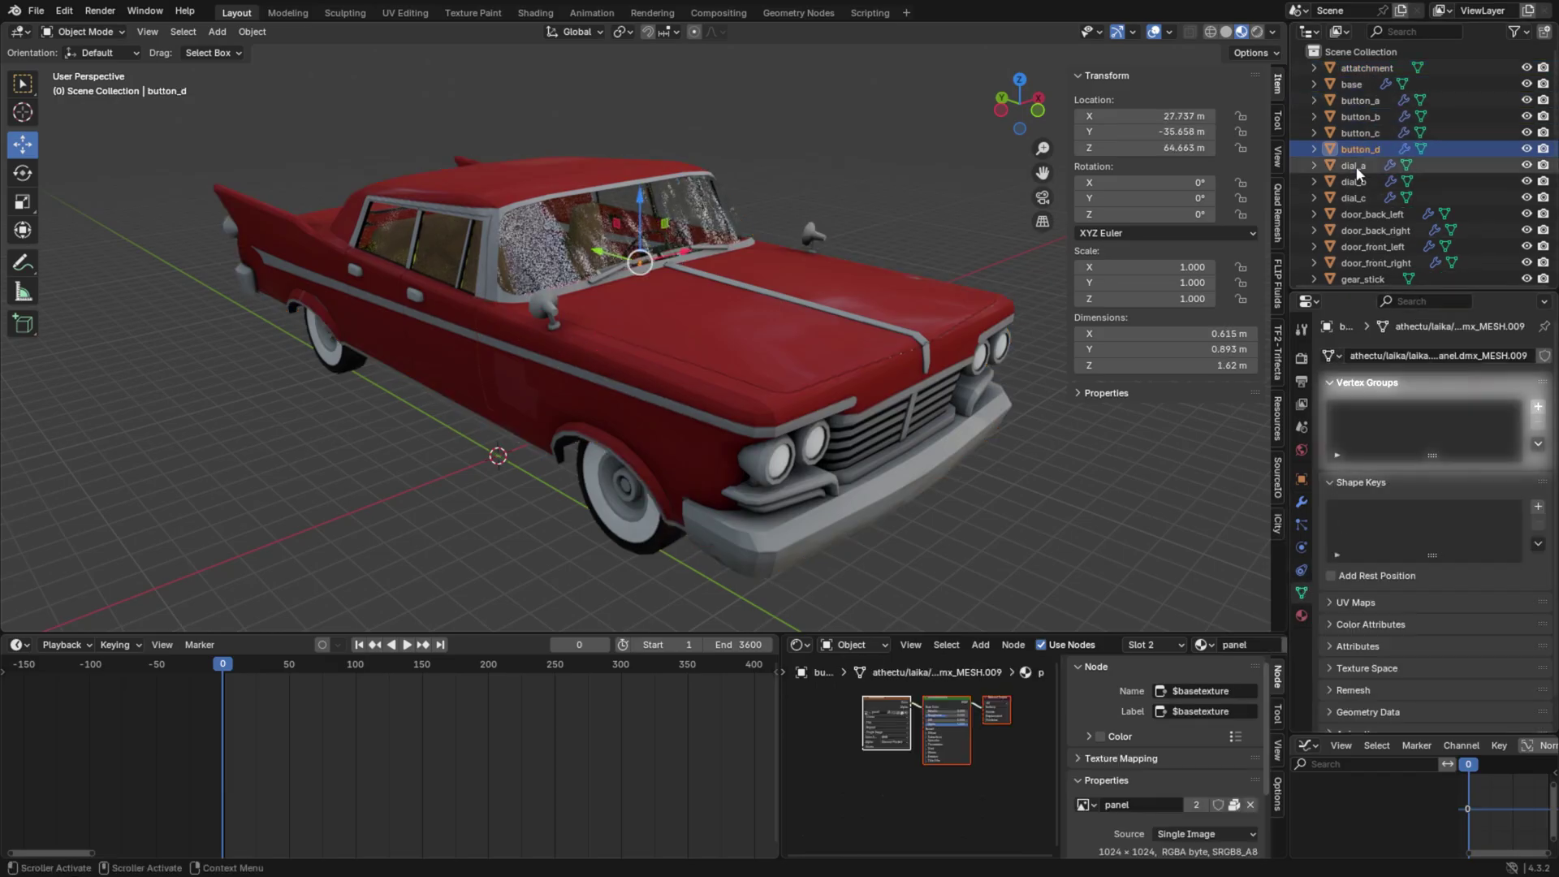
left_click(1354, 182)
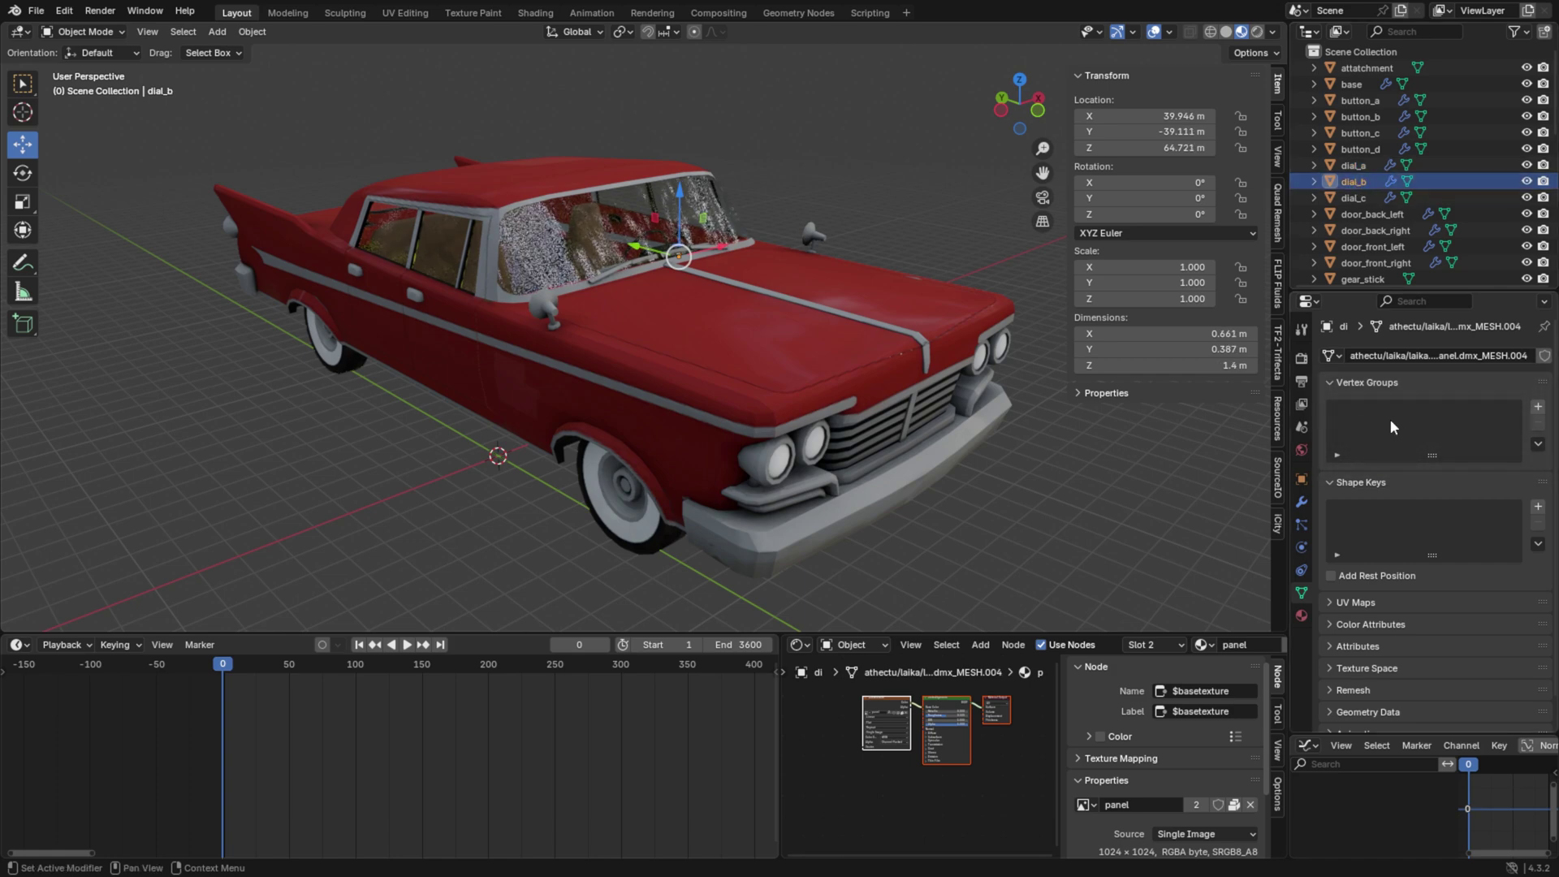
left_click(933, 168)
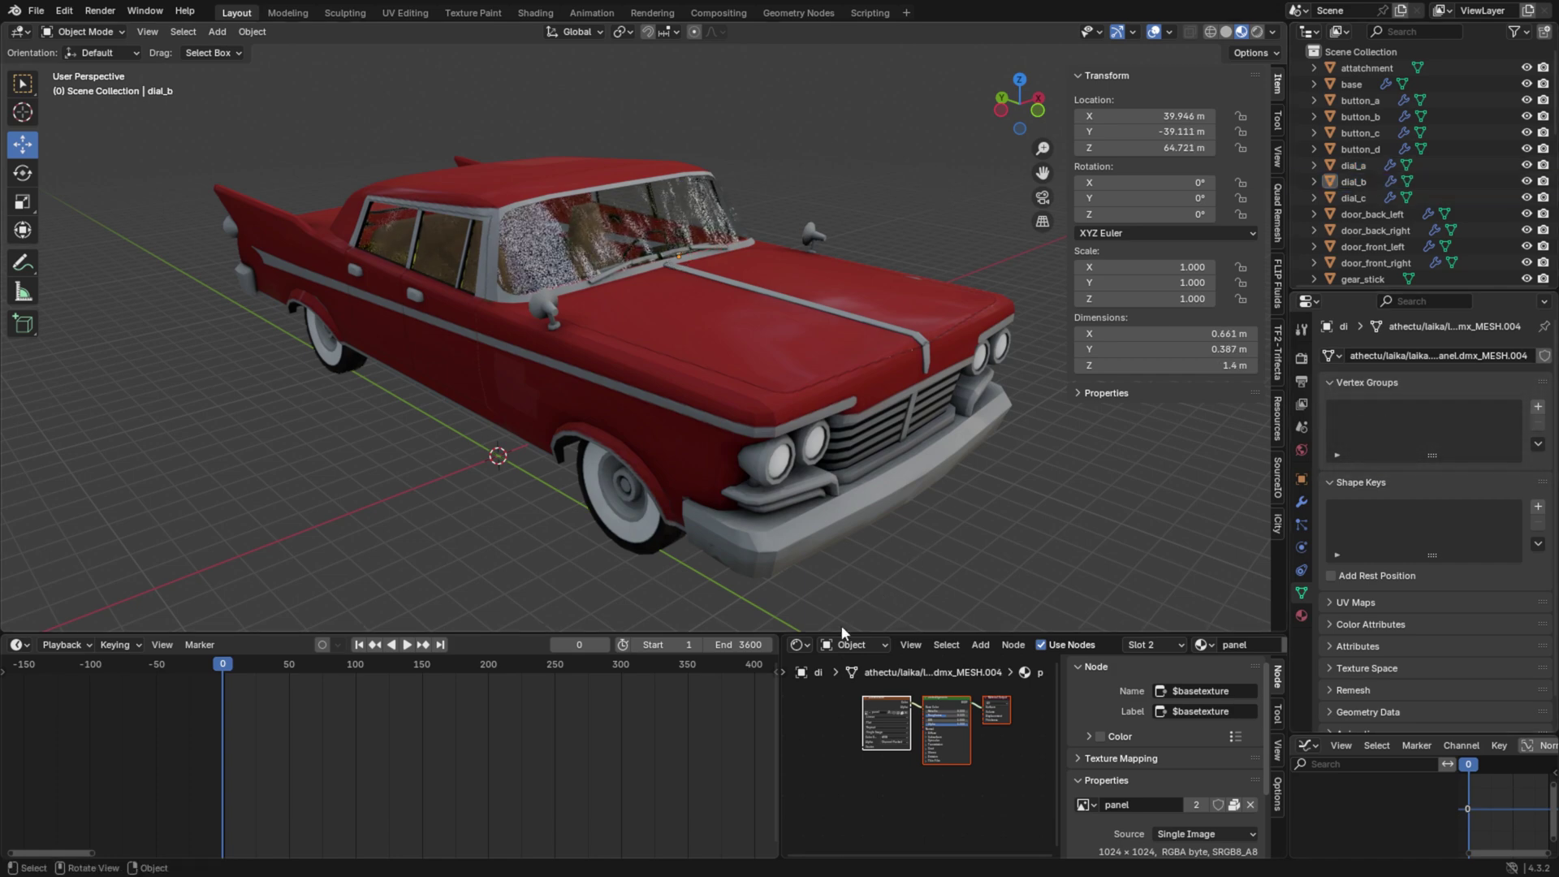
- Change the shader editor area to a Text Editor, create a new text and paste the auto-rig Python script into it
left_click(801, 645)
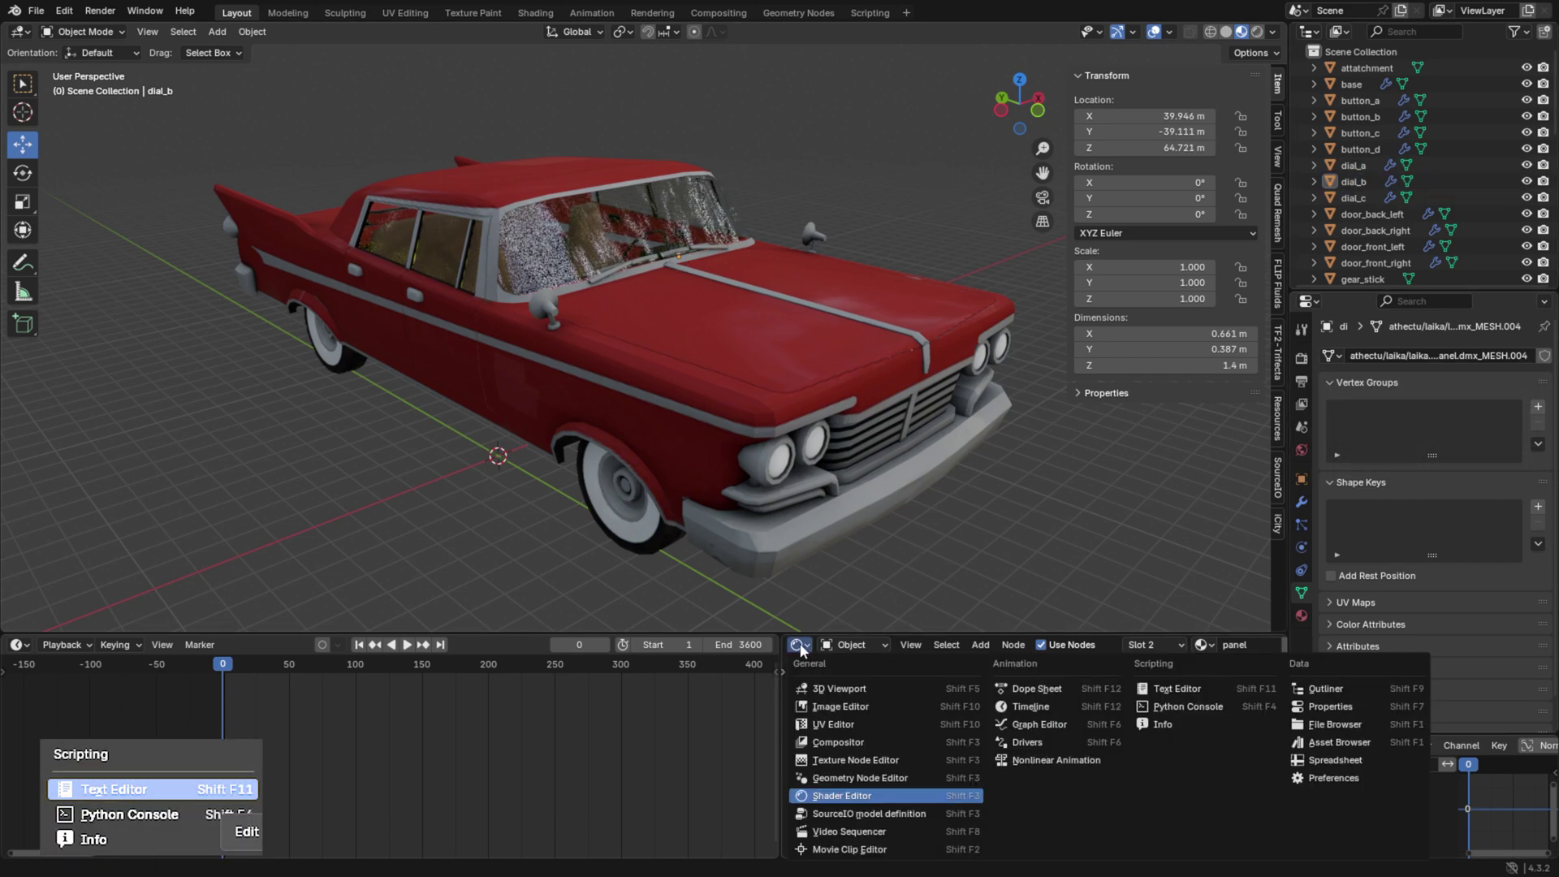
left_click(1160, 690)
left_click(1011, 647)
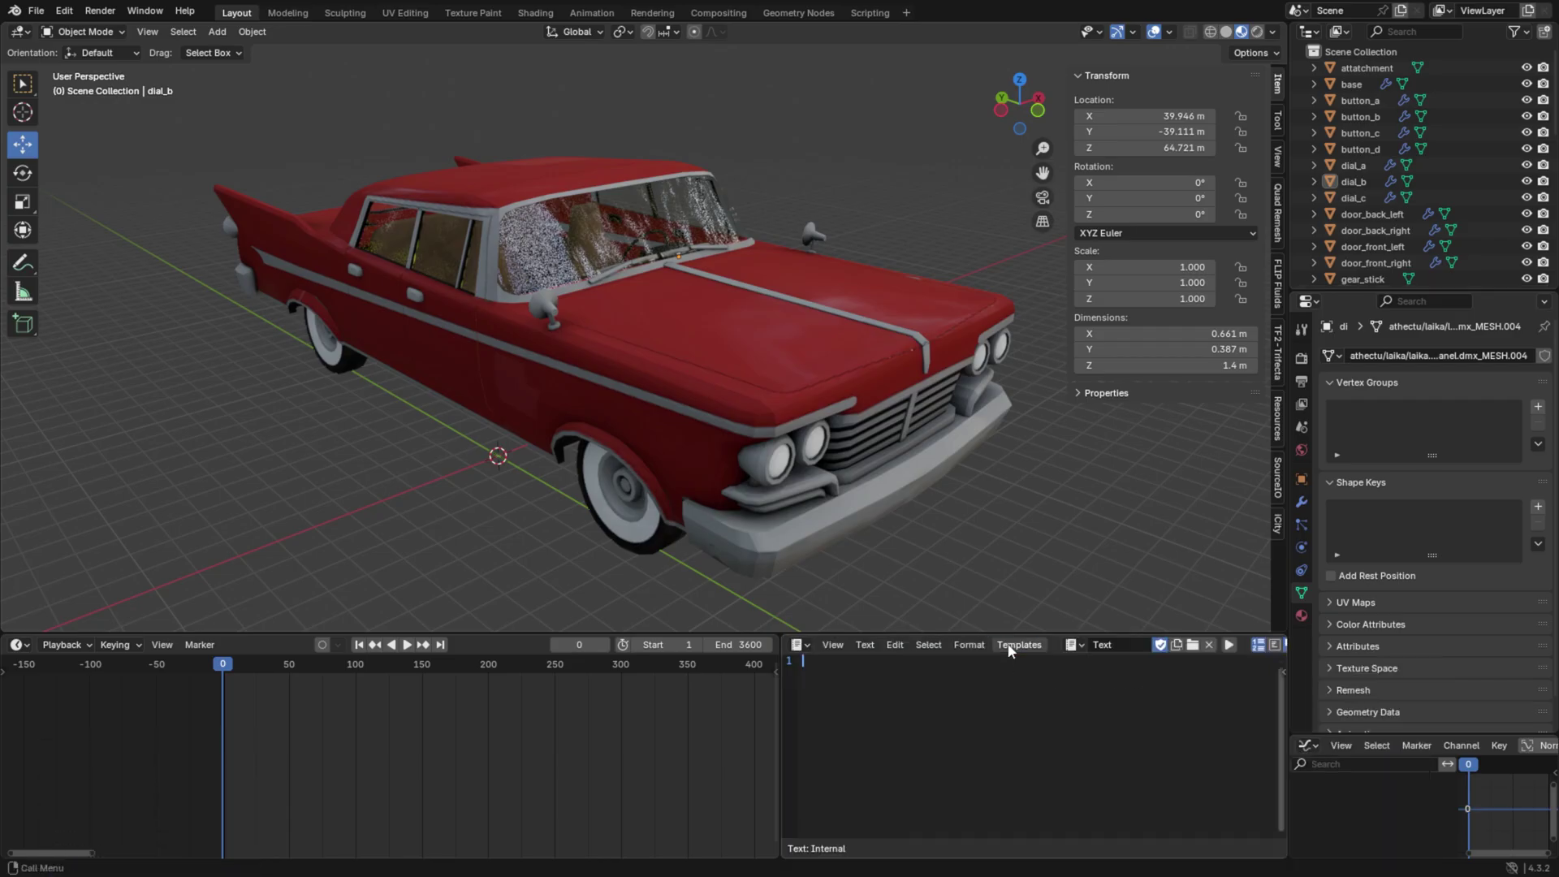
key("ctrl+v")
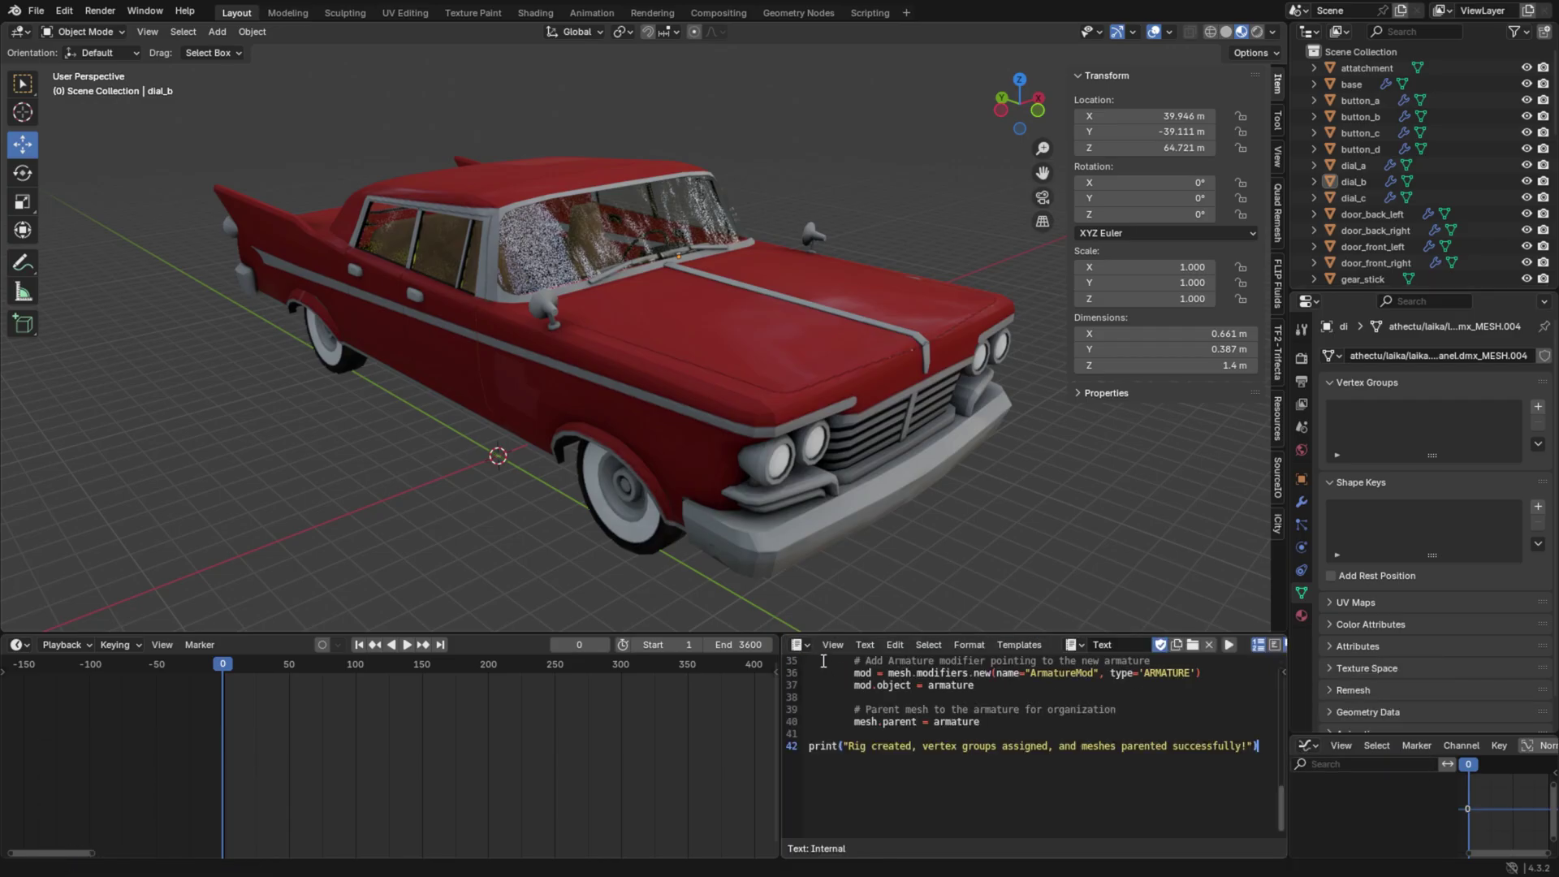
- Run the rigging script on the car meshes and expand the resulting Armature in the Outliner
key("alt+p")
scroll(845, 698, "up", 10)
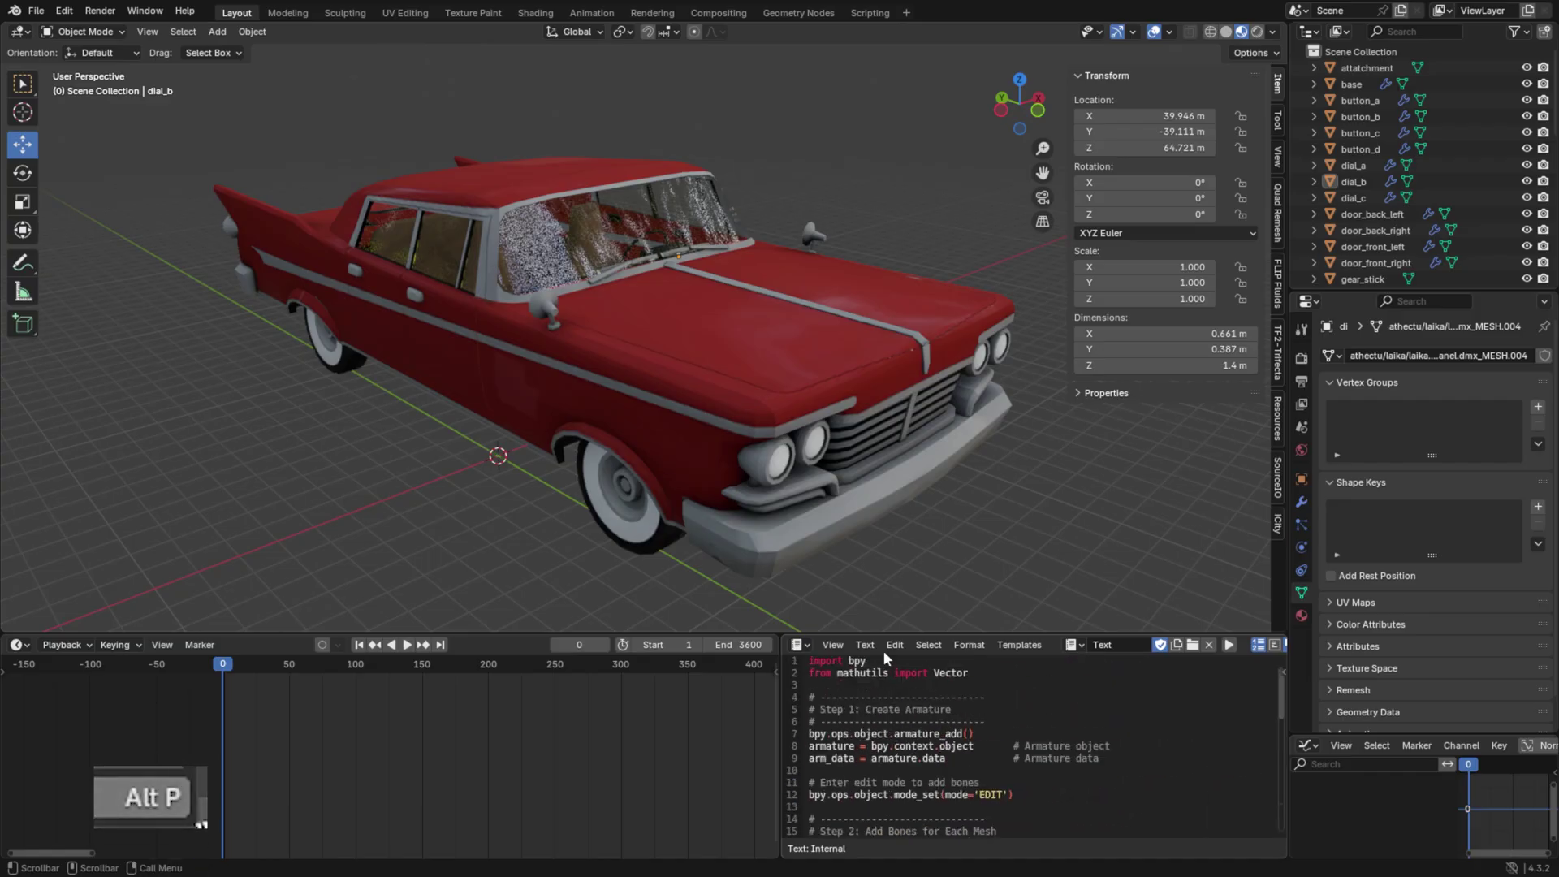
left_click(867, 644)
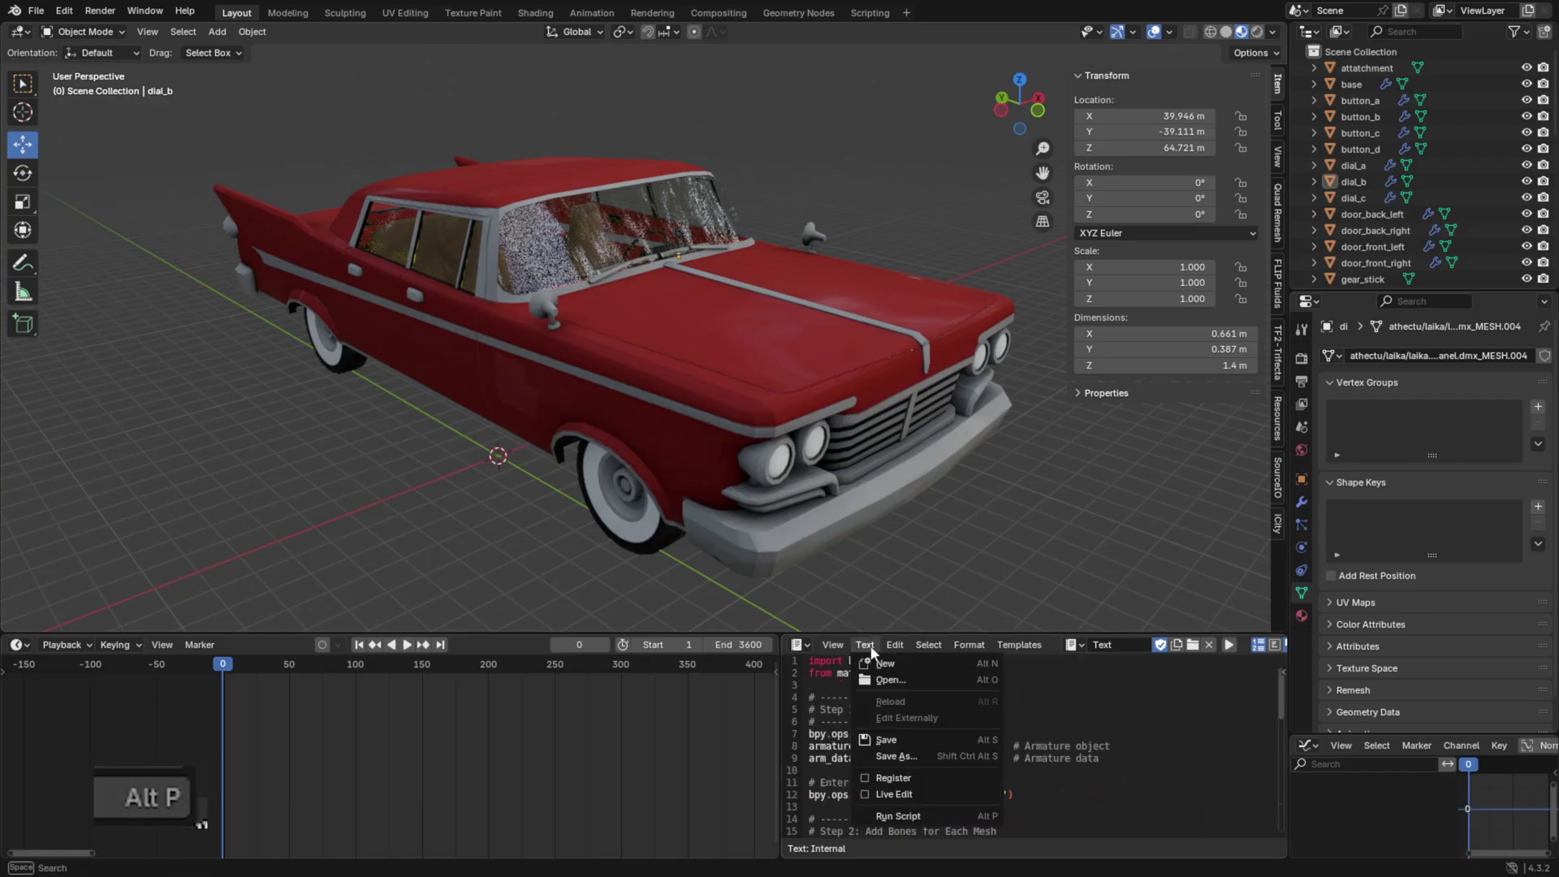
left_click(898, 816)
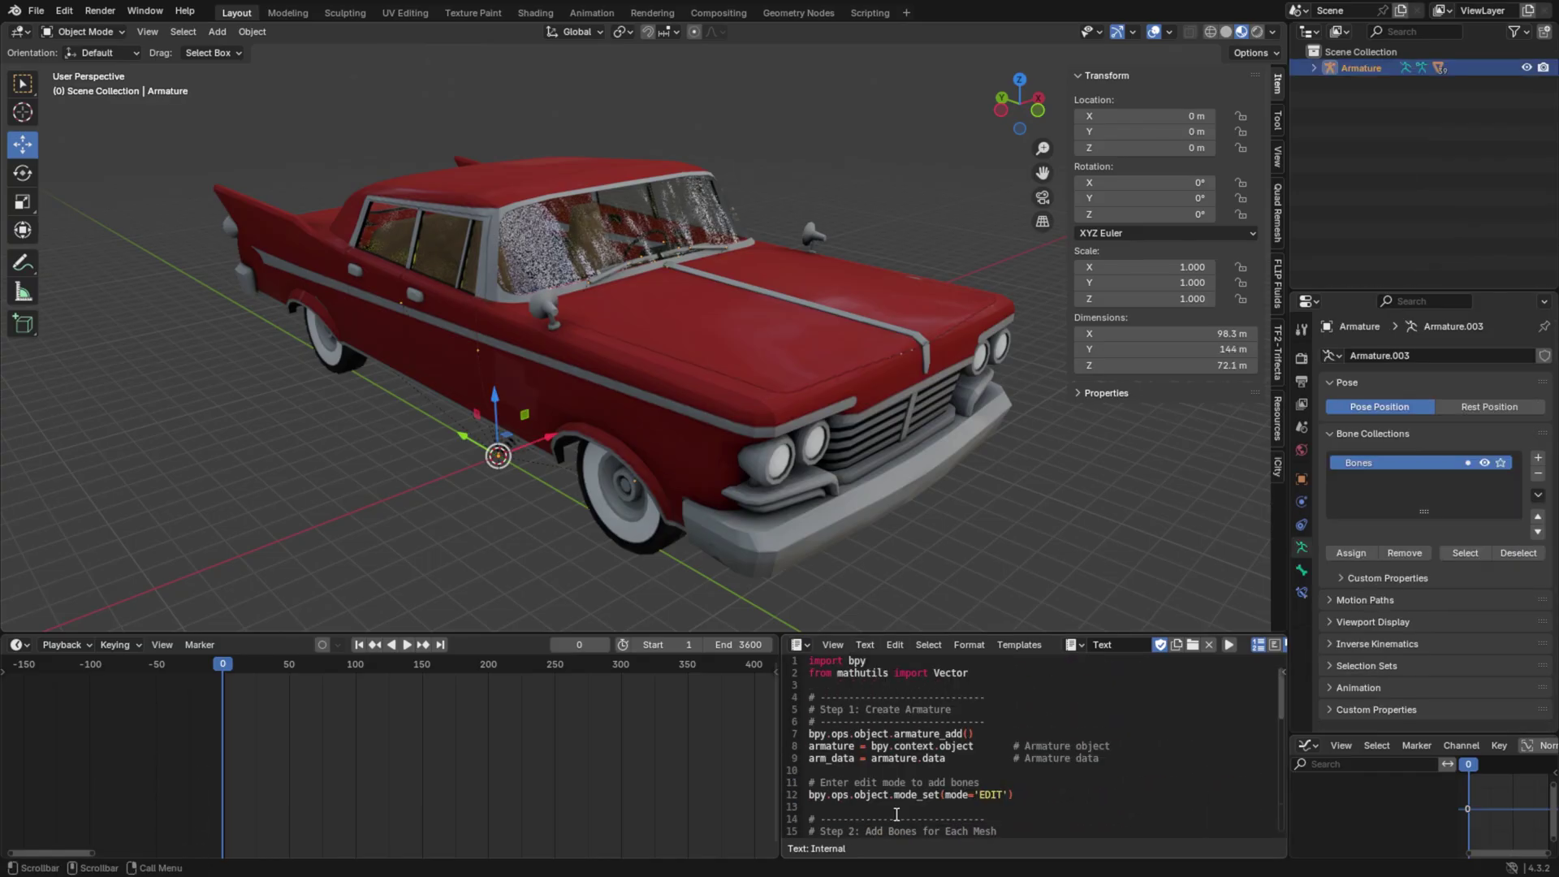
left_click(1314, 67)
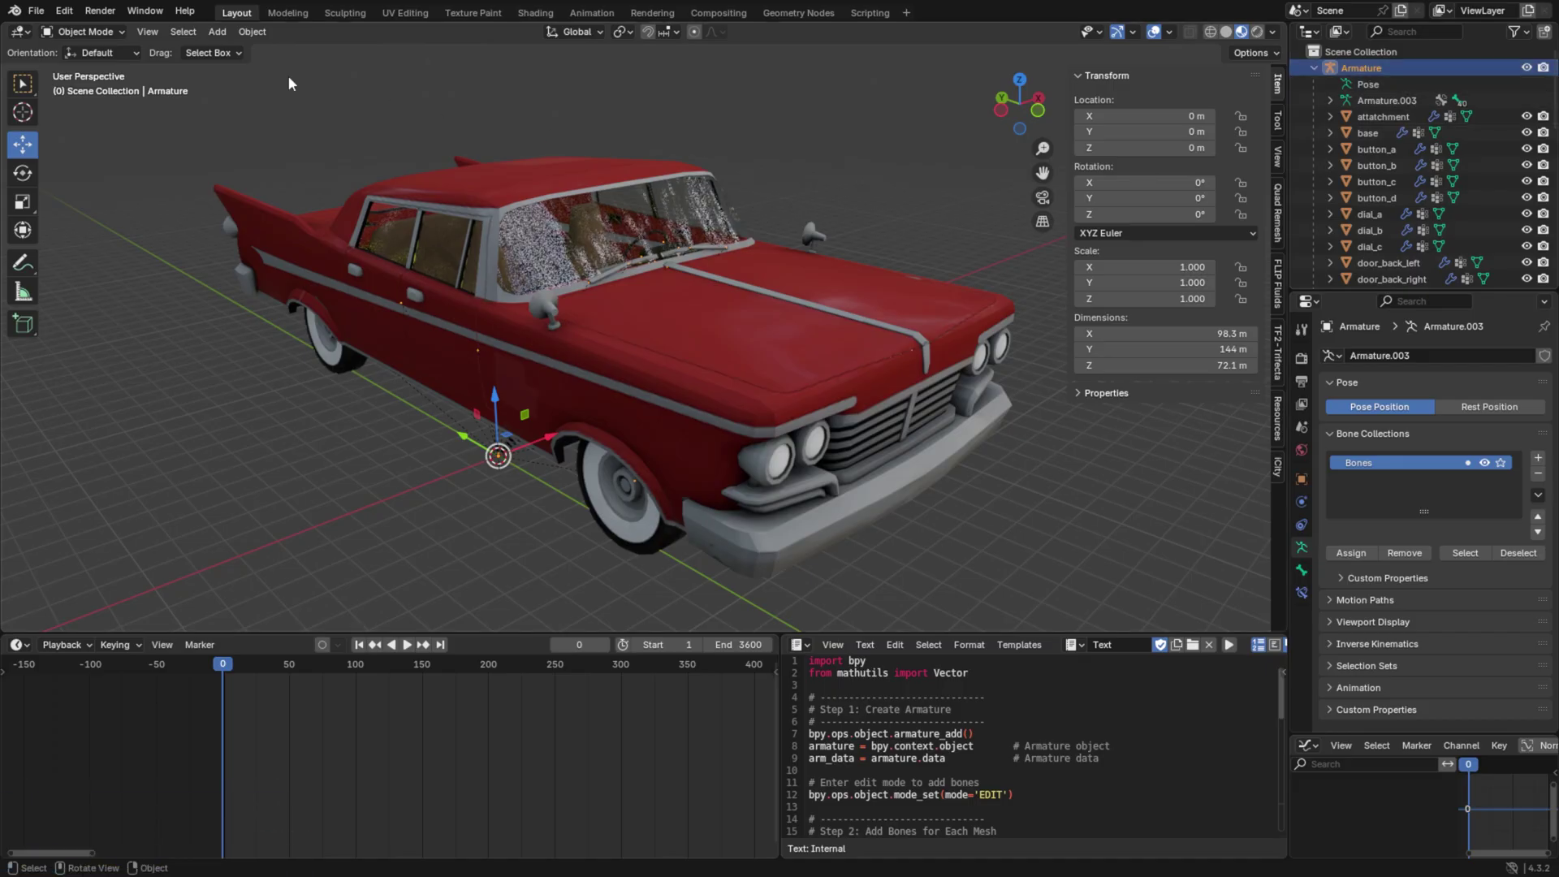
- Switch the armature to Pose Mode and test the rig by rotating the right side's door bones and selecting the wheel_back_right bone
left_click(87, 86)
middle_click_drag(211, 185, 529, 279)
left_click(818, 324)
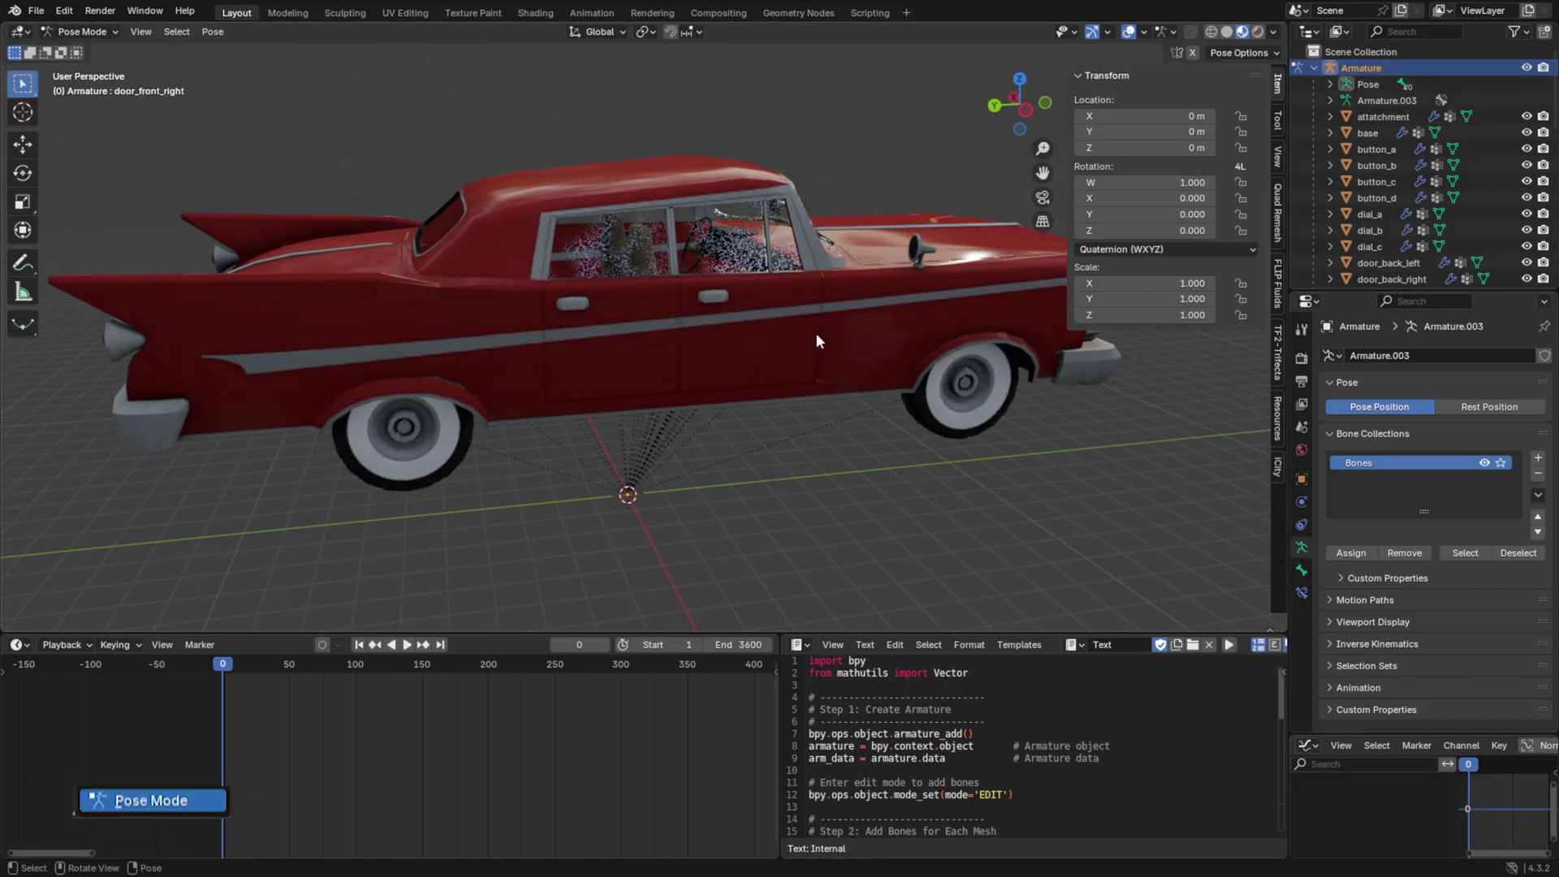
left_click(24, 173)
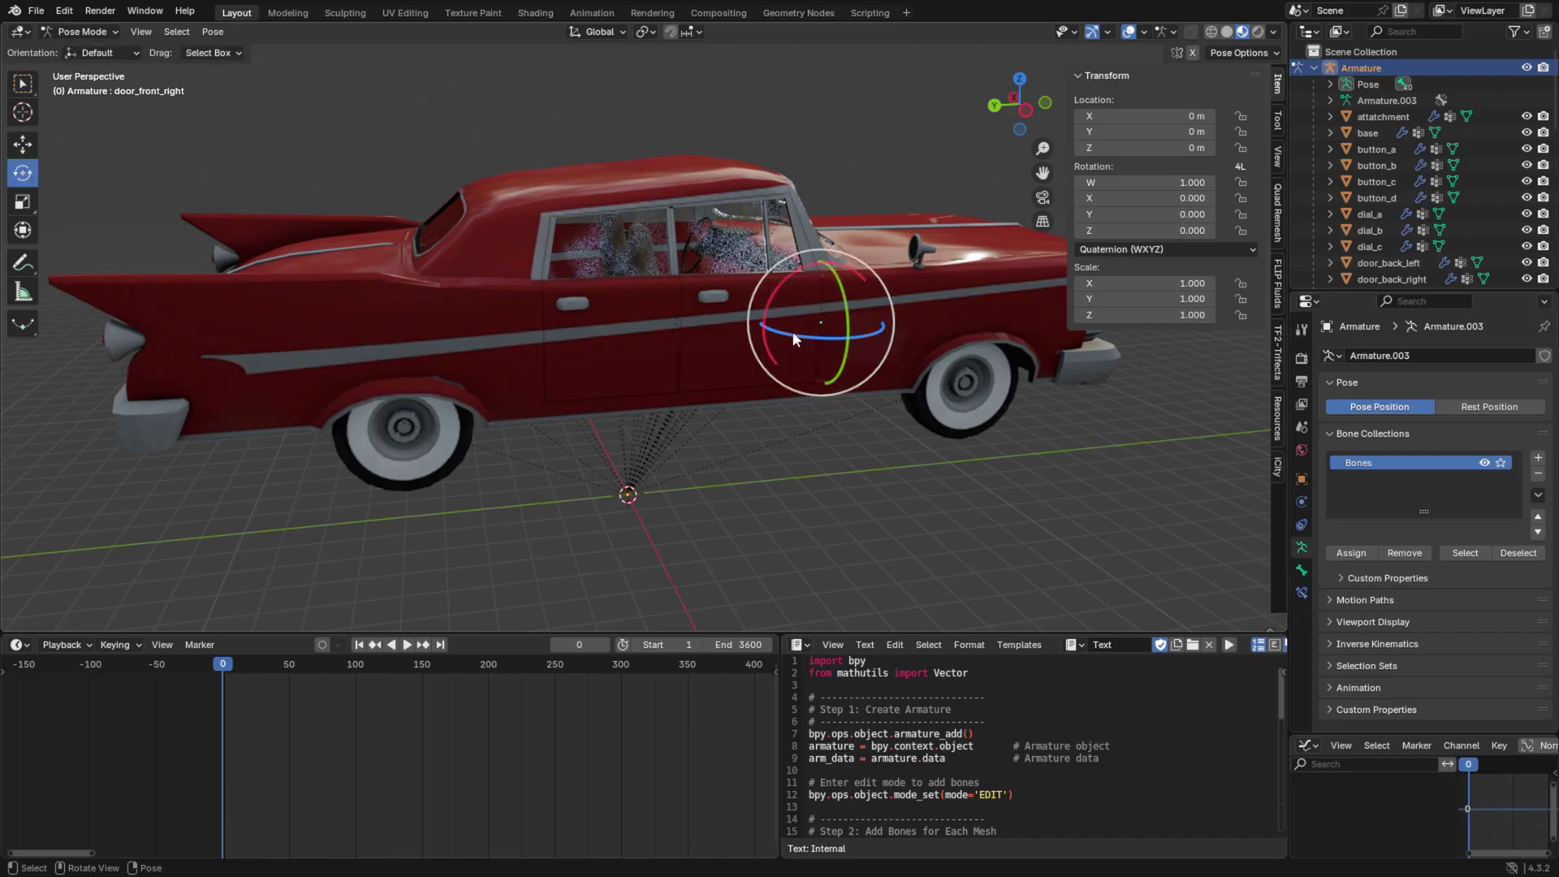
left_click_drag(793, 333, 926, 357)
left_click(666, 315)
left_click_drag(620, 322, 411, 408)
left_click(412, 412)
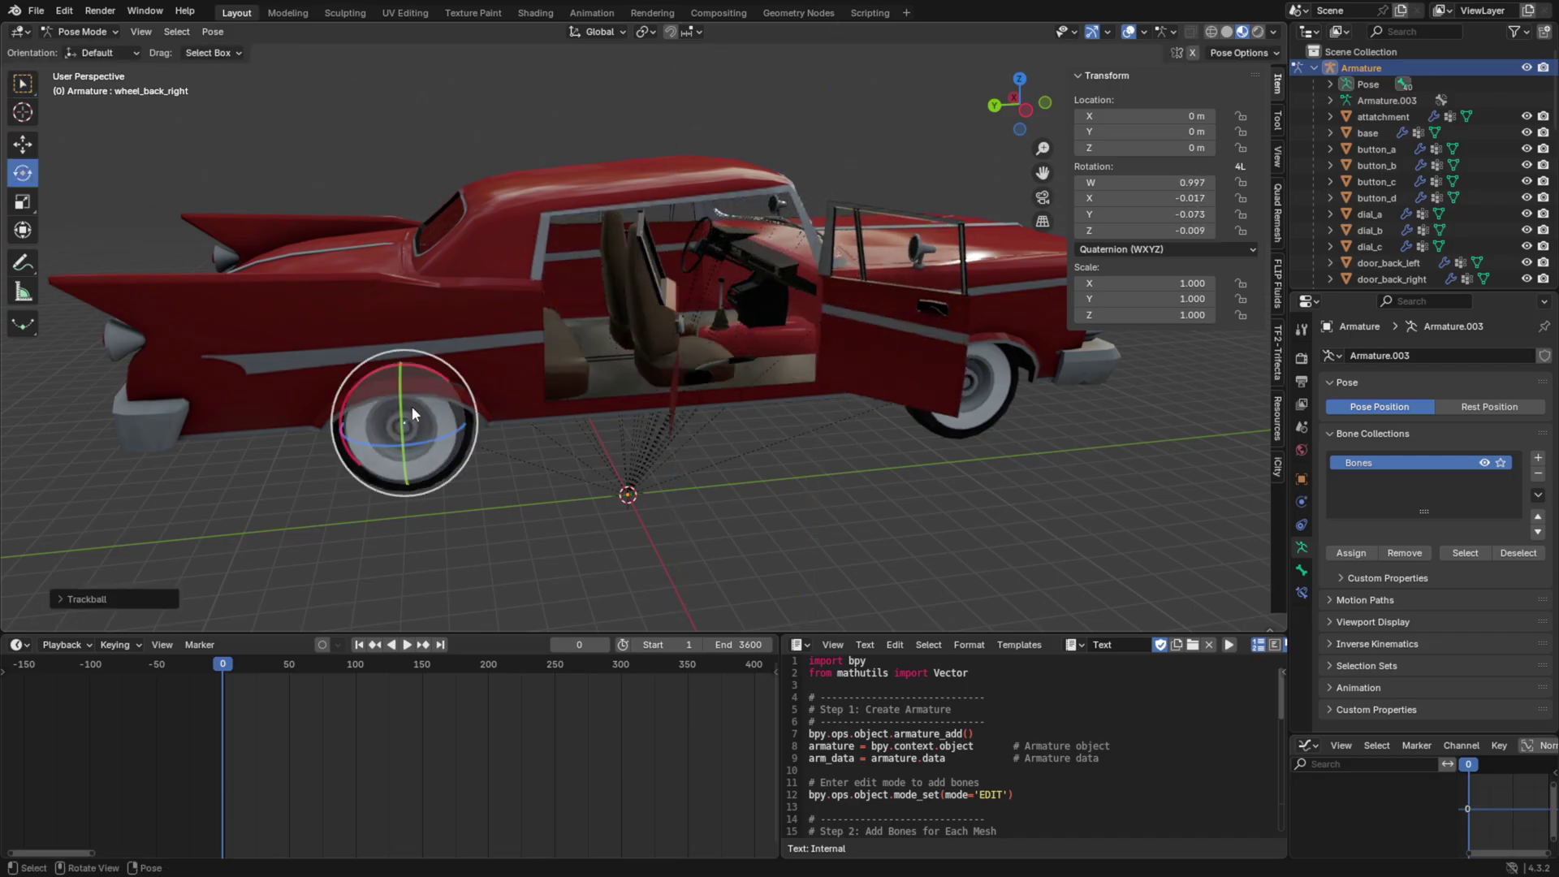
- Undo the test bone rotations and return the armature to Object Mode
key("ctrl+z")
key("ctrl+z")
key("ctrl+z")
key("ctrl+z")
left_click(98, 33)
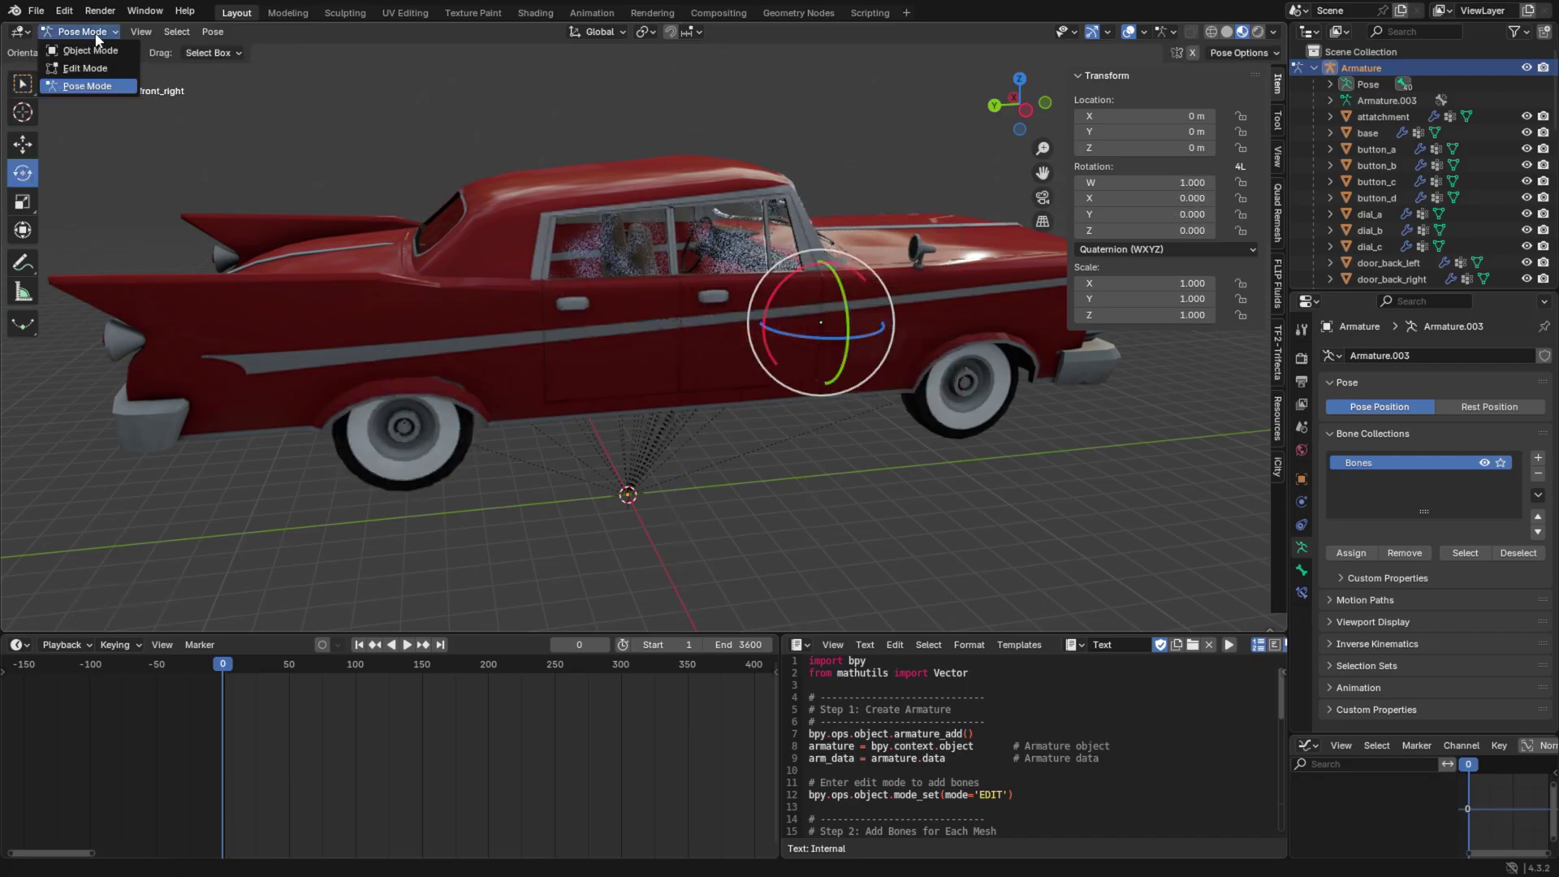
left_click(99, 51)
- Examine the rigged lebaron_enhanced_a1 in Source Filmmaker, and the Source Engine Export's Weight Link Cull Threshold in Blender
middle_click_drag(812, 244, 650, 195)
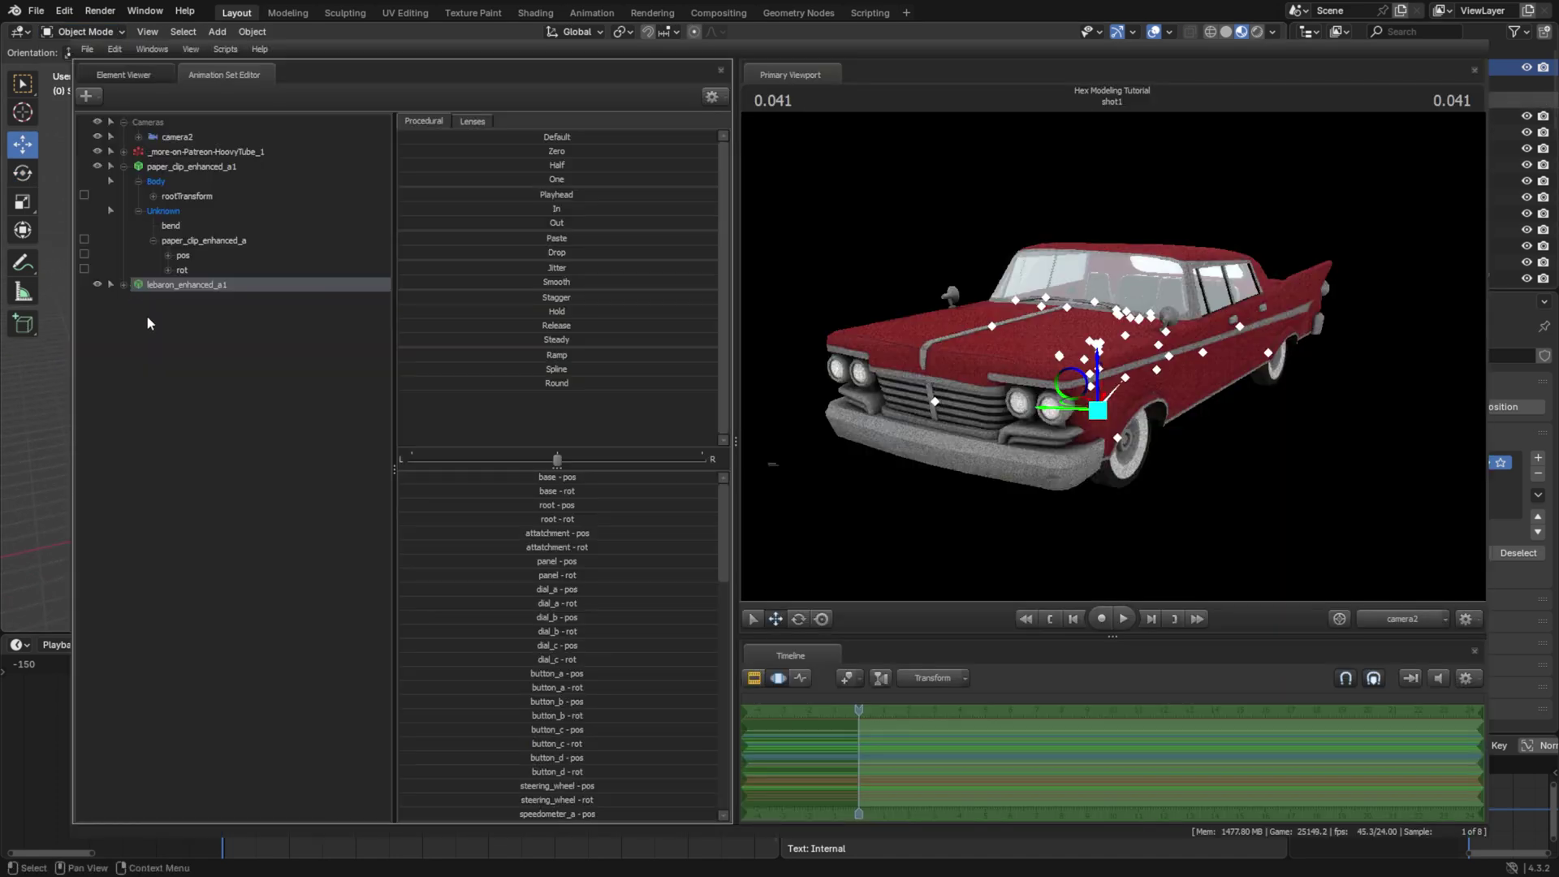
left_click(122, 284)
key("alt+Tab")
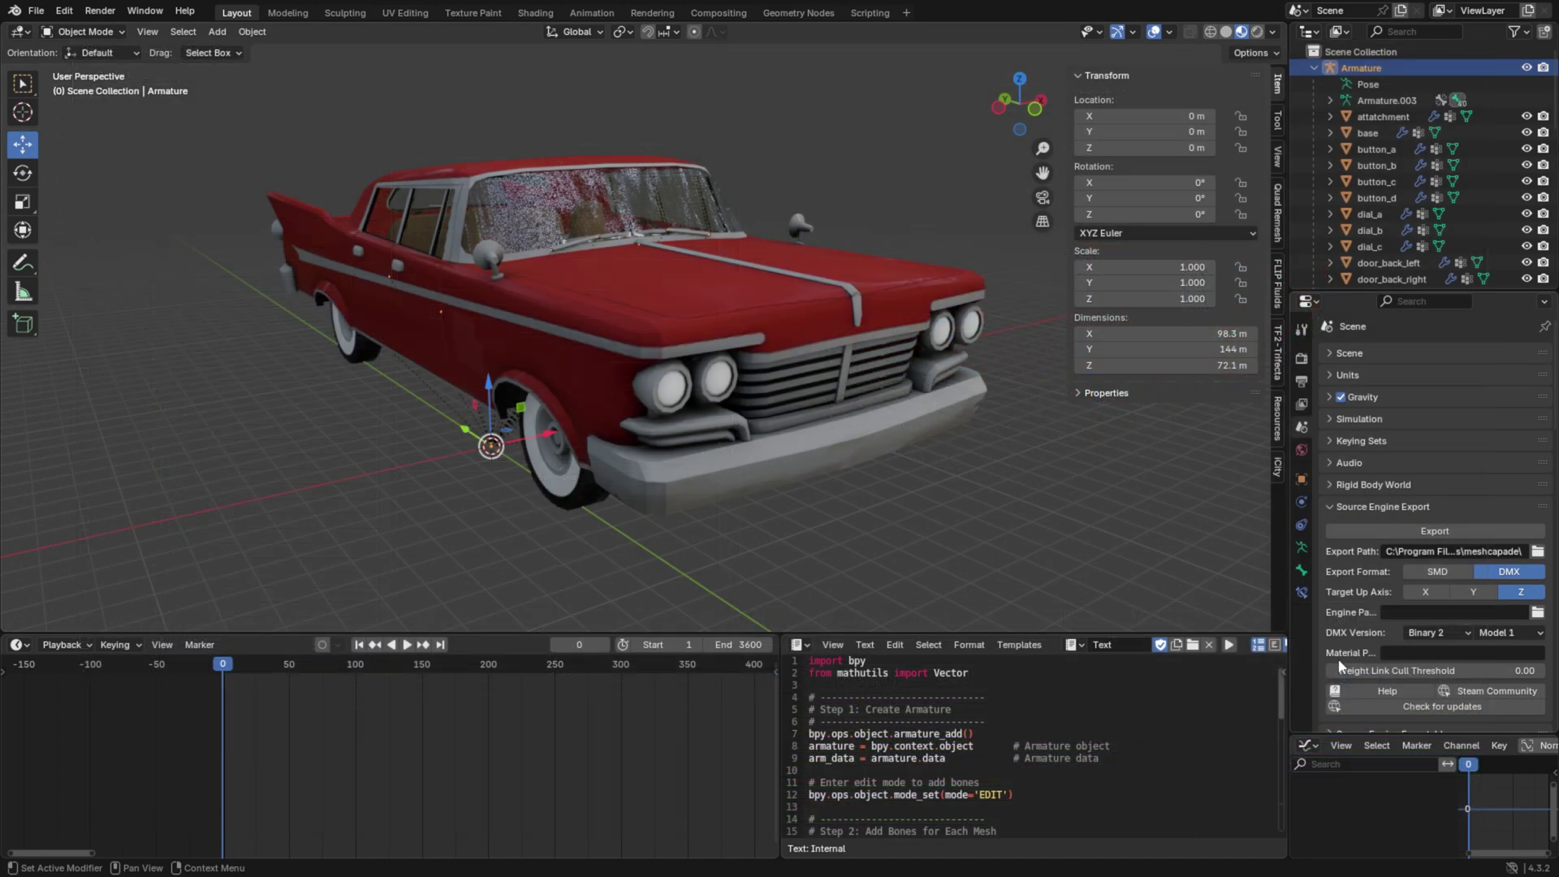
left_click_drag(1332, 670, 1544, 671)
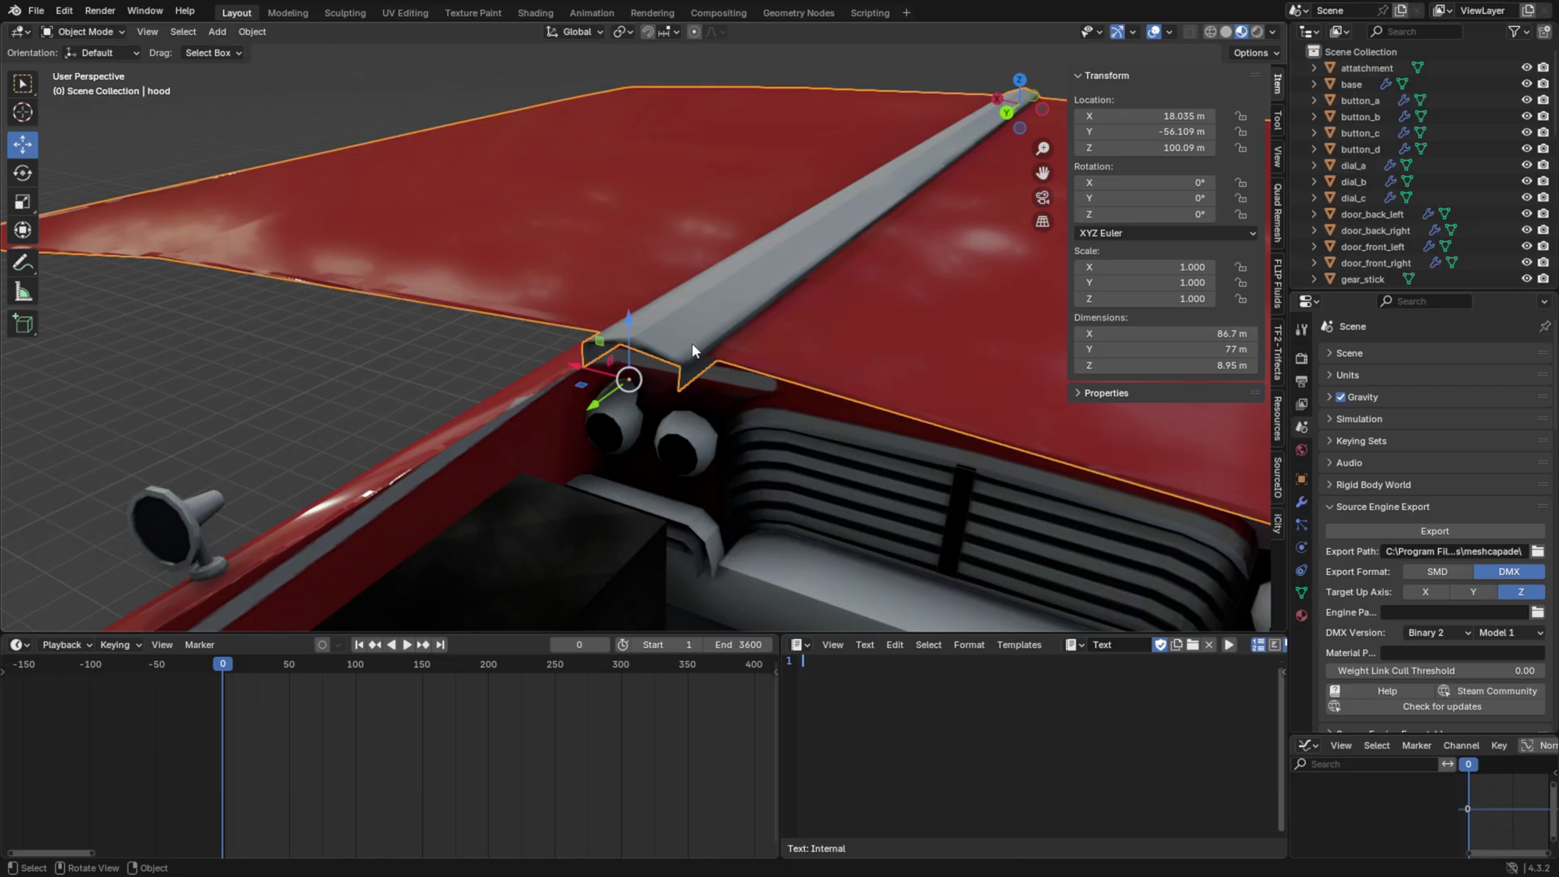
- Move only the hood's origin away from its hinge to about X 45.8 m, Y -63.9 m, Z 99.6 m
key("ctrl+period")
left_click_drag(639, 315, 610, 219)
key("ctrl+z")
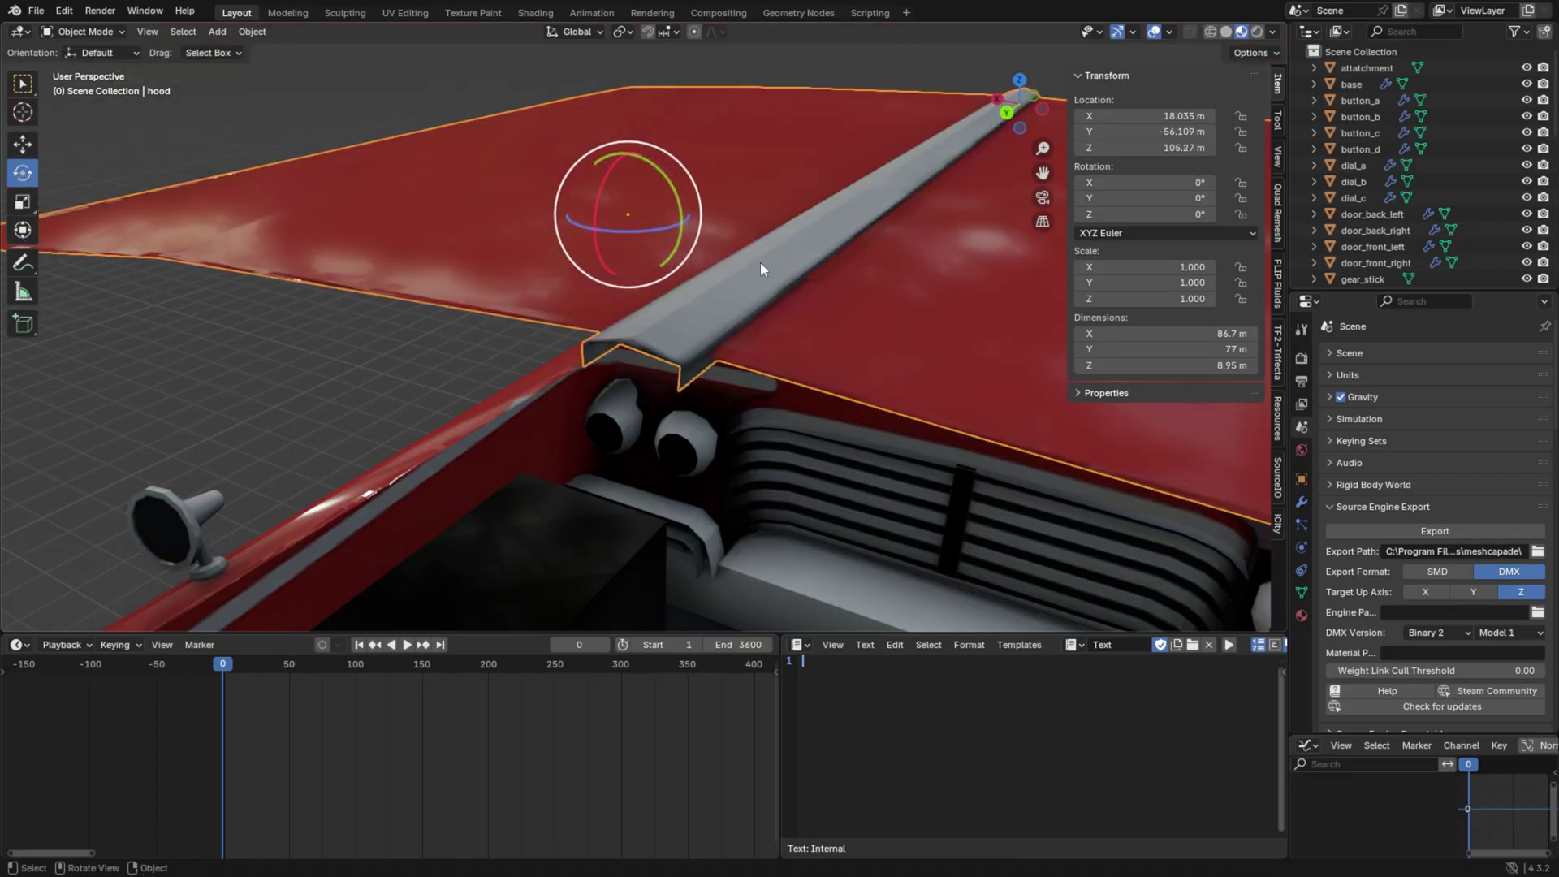
key("ctrl+z")
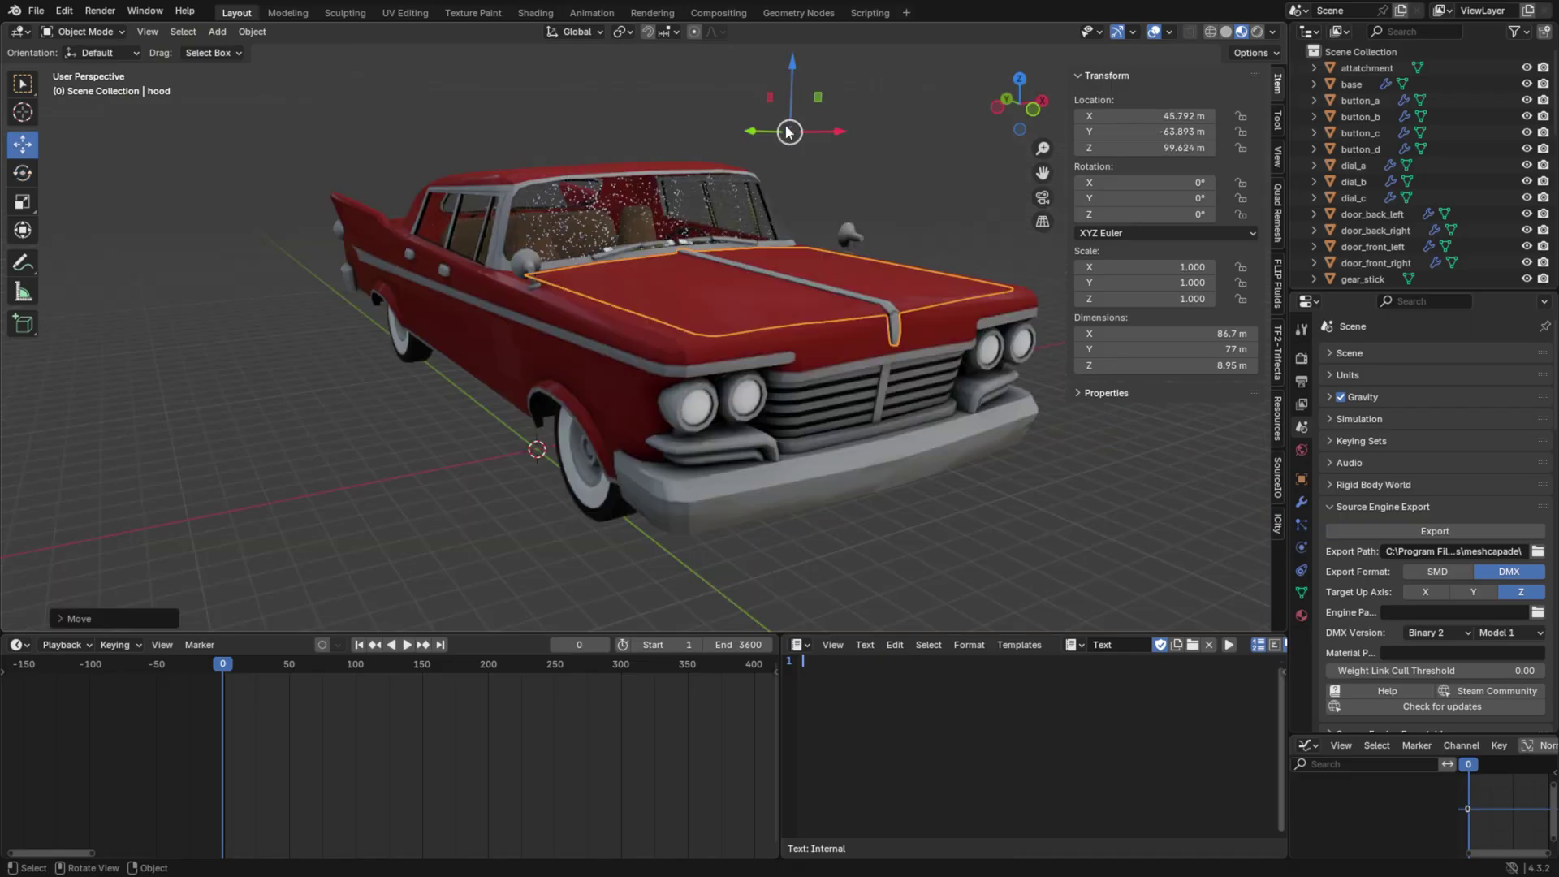
- Paste the rigging script into the empty text block and run it on the car meshes
key("ctrl+v")
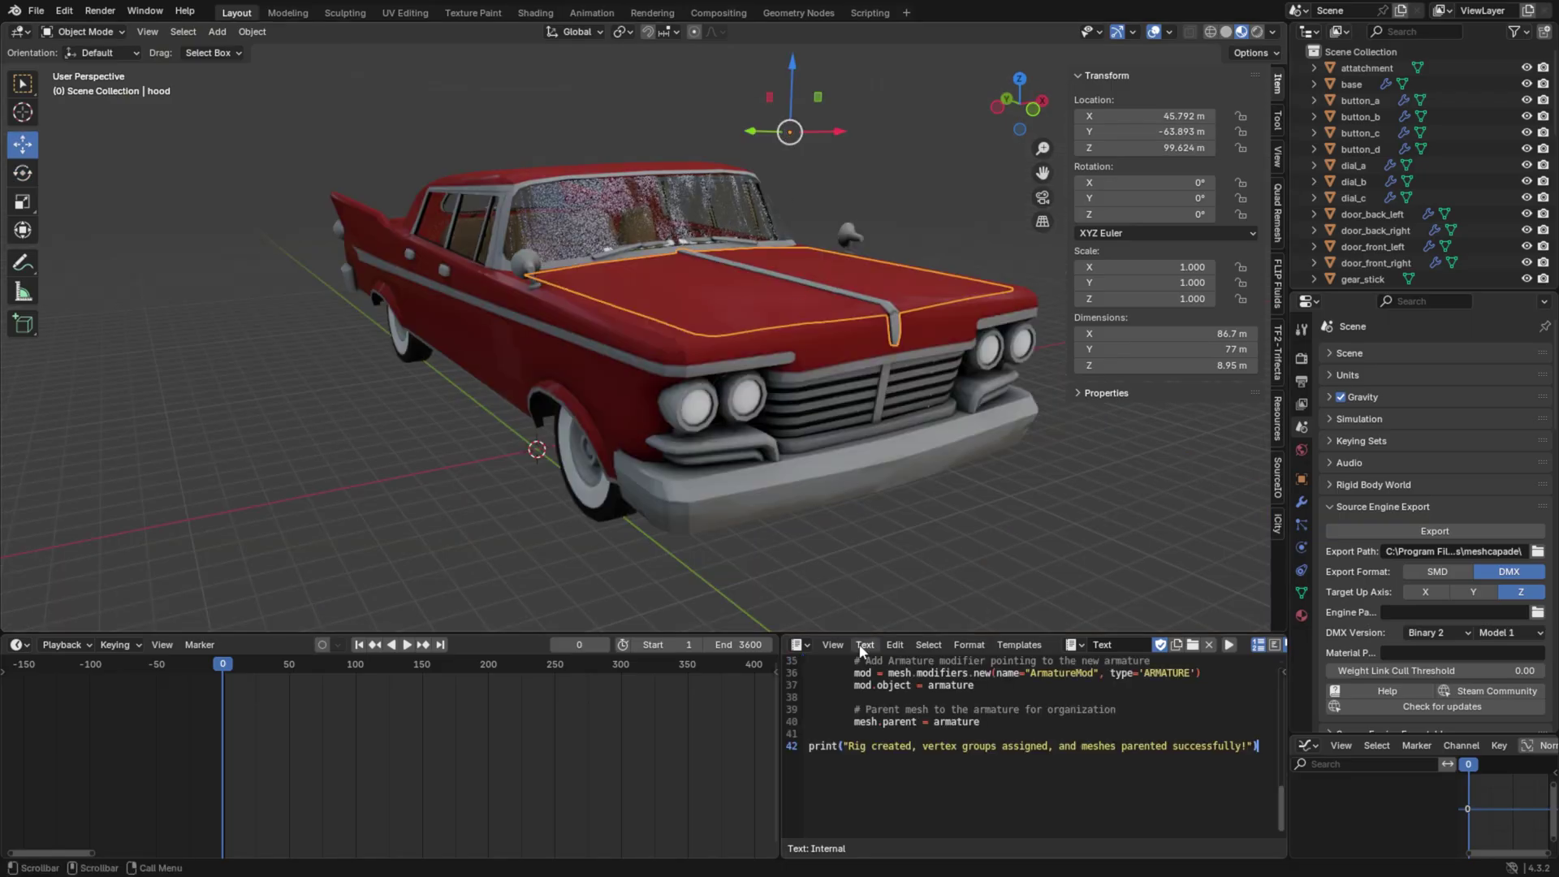
left_click(865, 645)
left_click(921, 808)
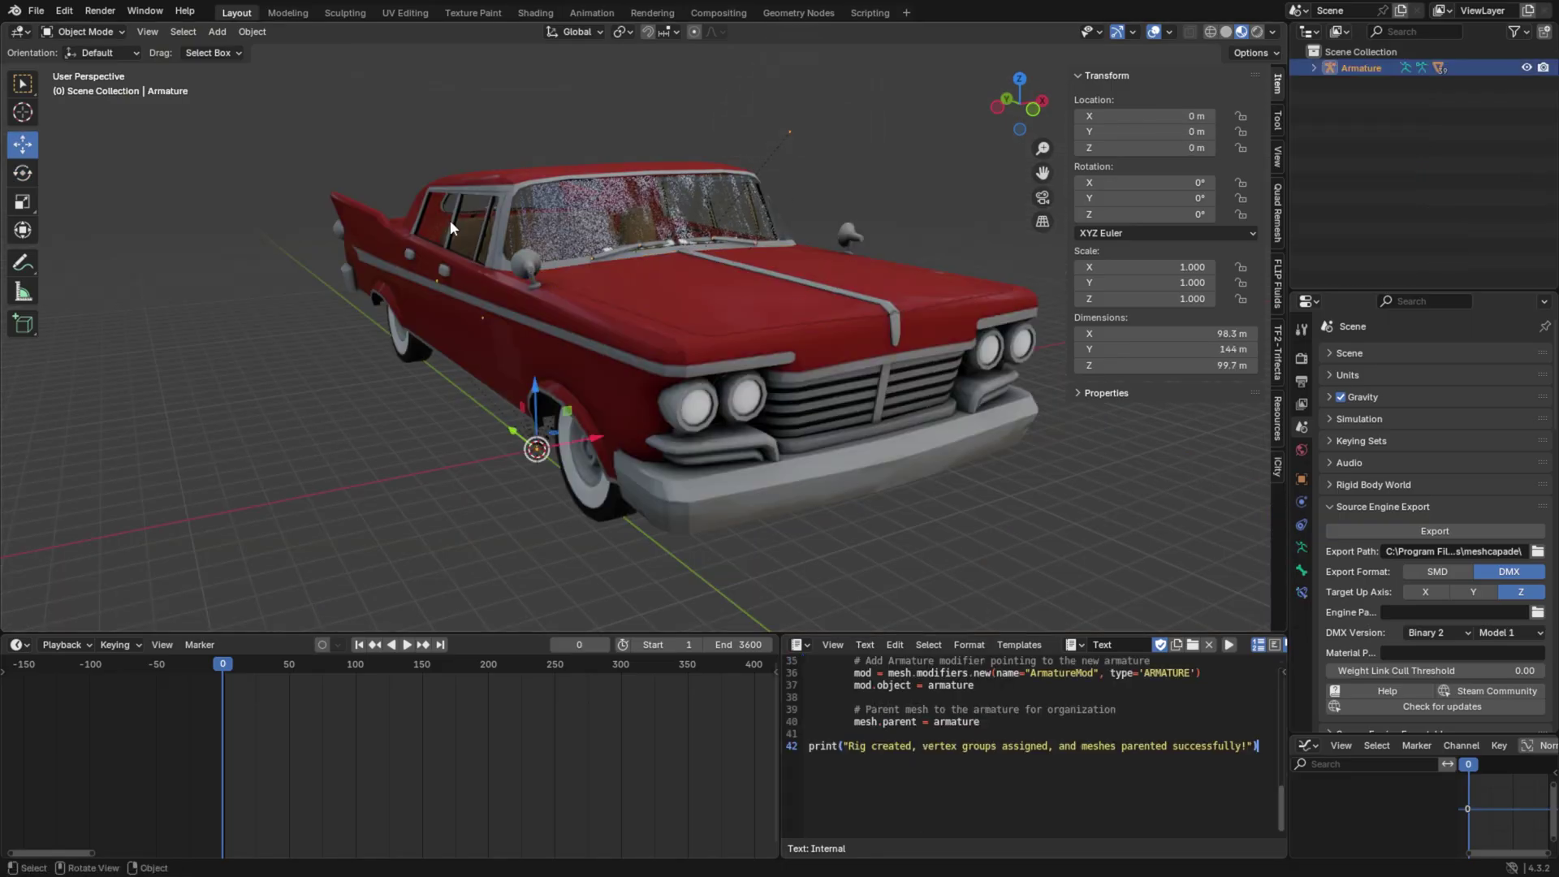
- Switch the armature to Pose Mode, test the hood bone with a free trackball rotation, and clear its rotation
left_click(85, 32)
left_click(89, 86)
key("r")
key("r")
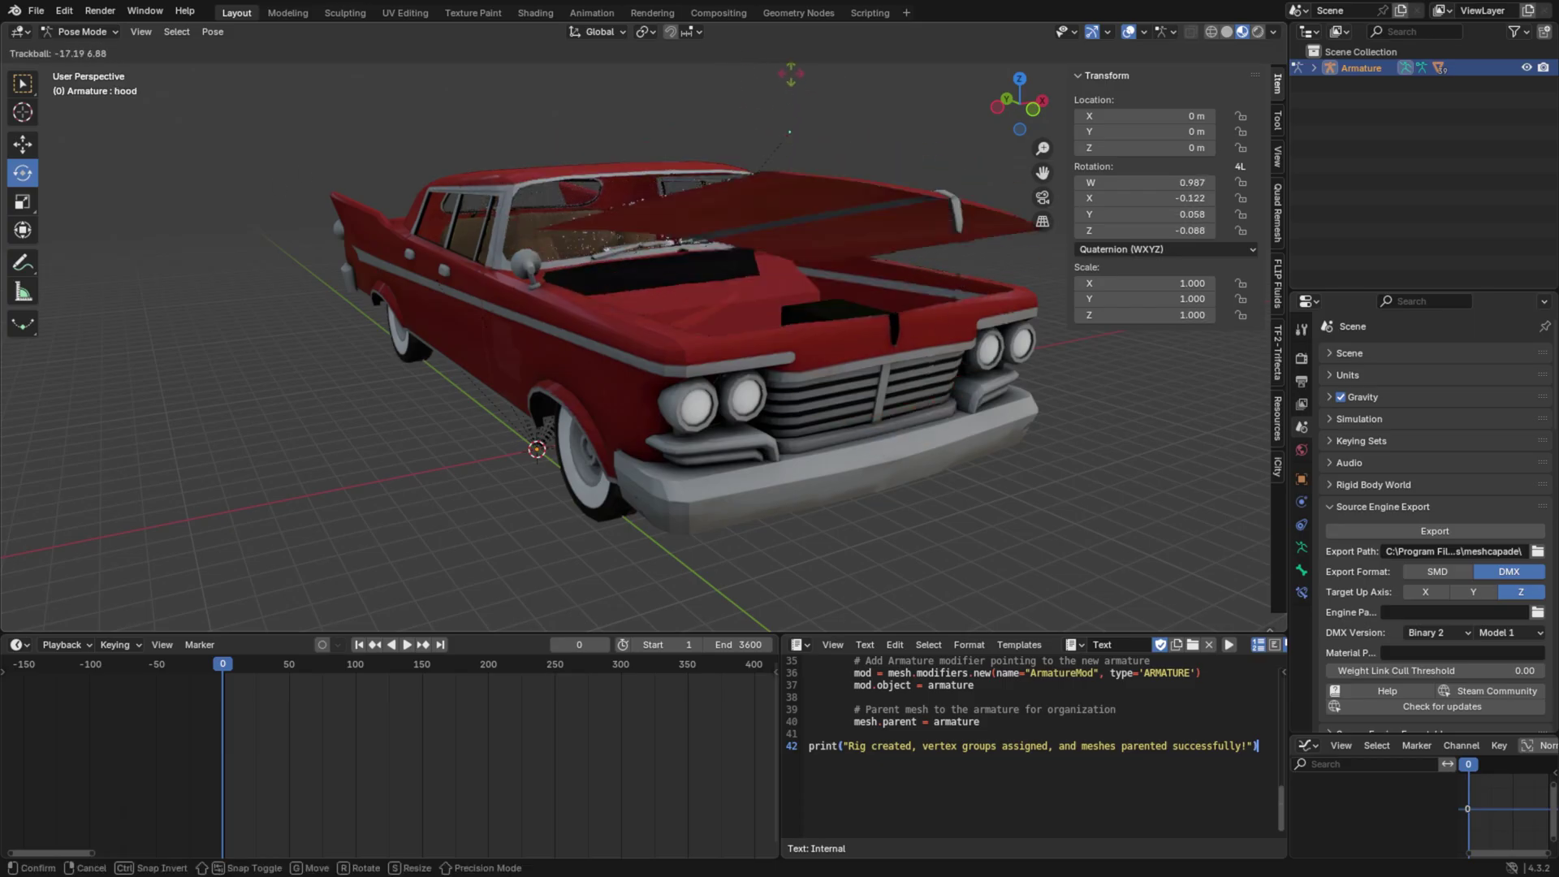
left_click(758, 88)
key("alt+r")
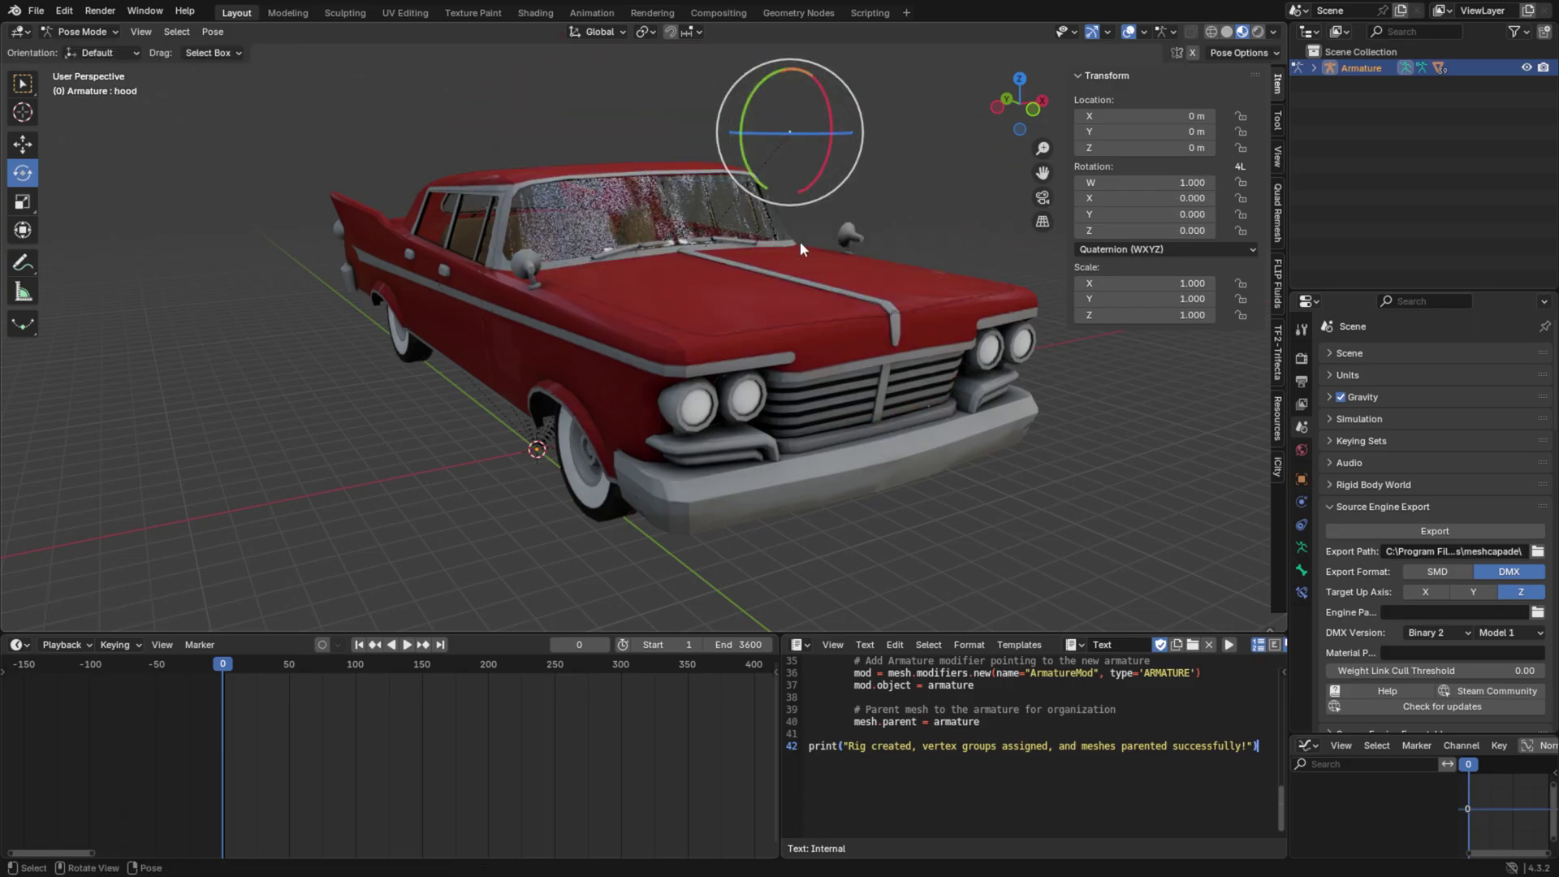
- Run the HoovyTube Rigify.py script on the car and expand the resulting Armature in the Outliner
left_click(866, 645)
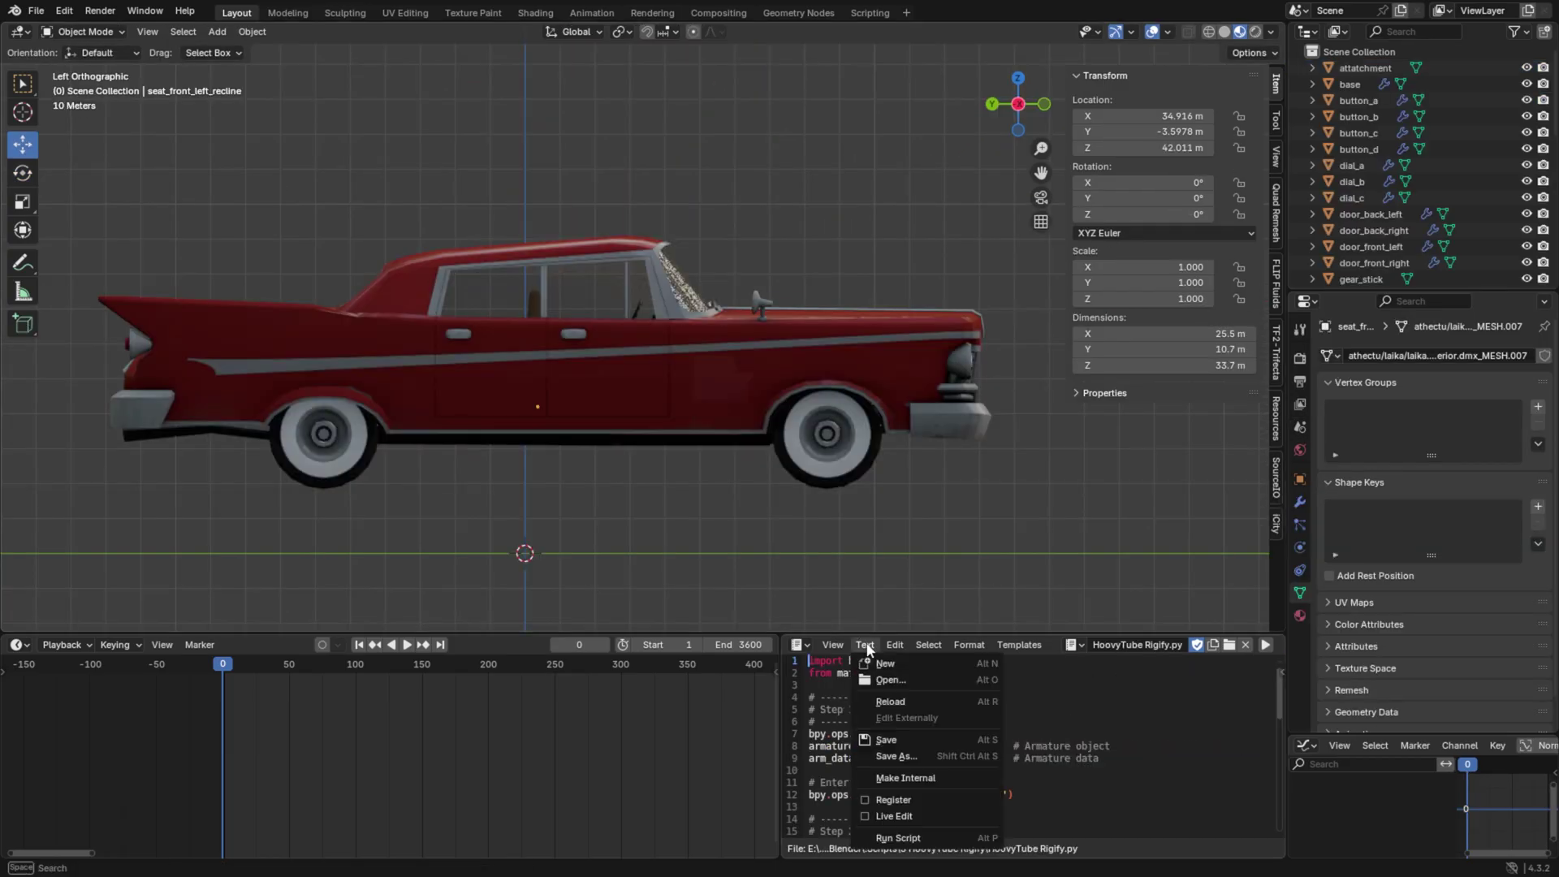
left_click(907, 839)
left_click(1314, 68)
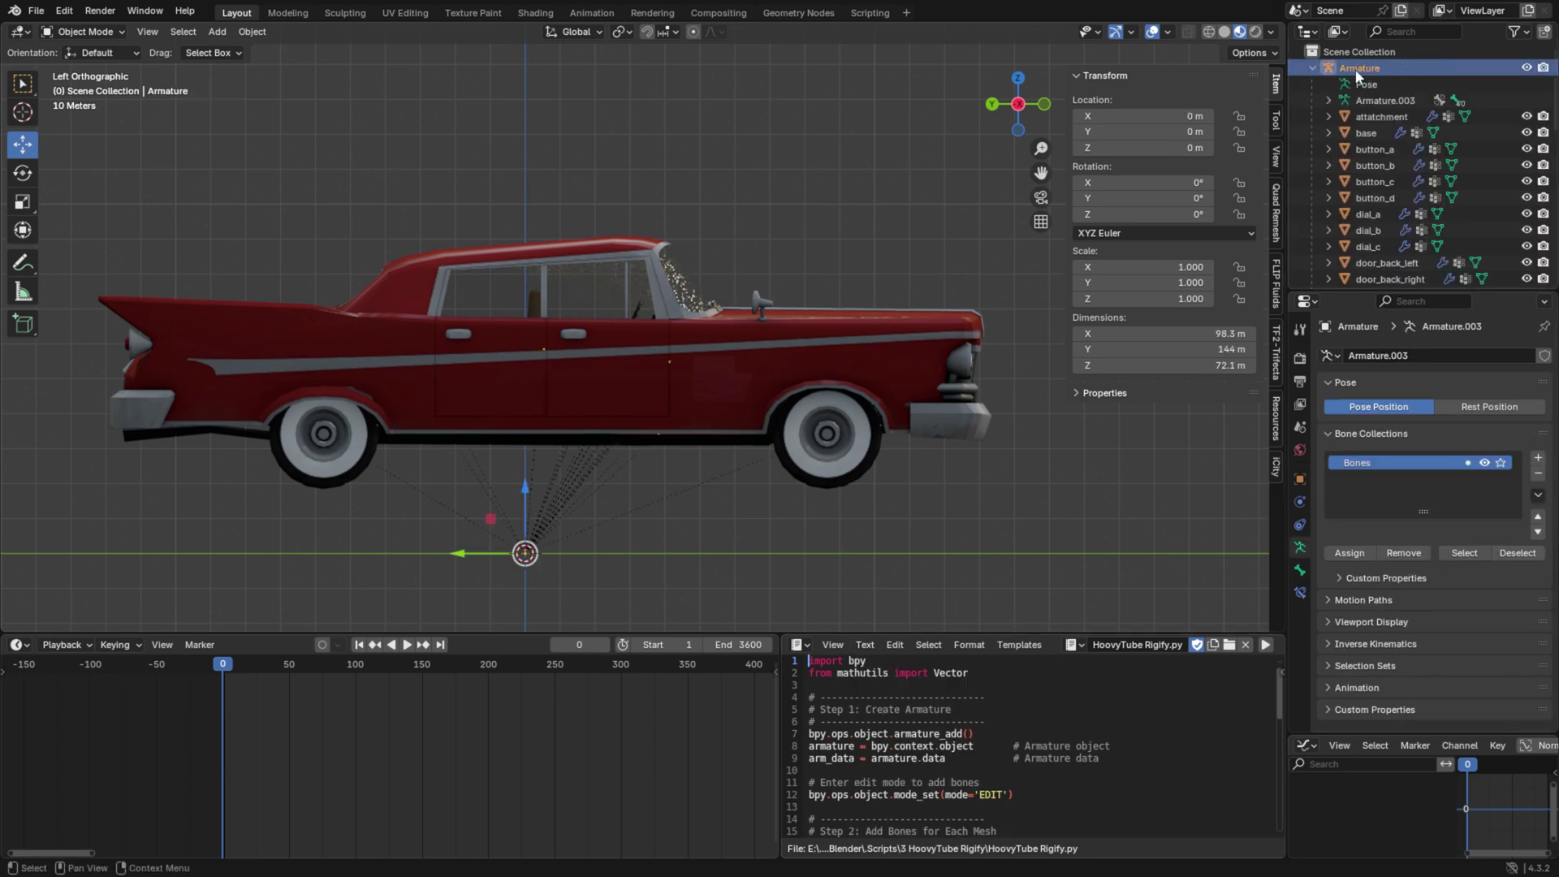
- Put the Armature in Edit Mode and show the car in wireframe to reach the root bone at the world origin
left_click(86, 32)
left_click(94, 68)
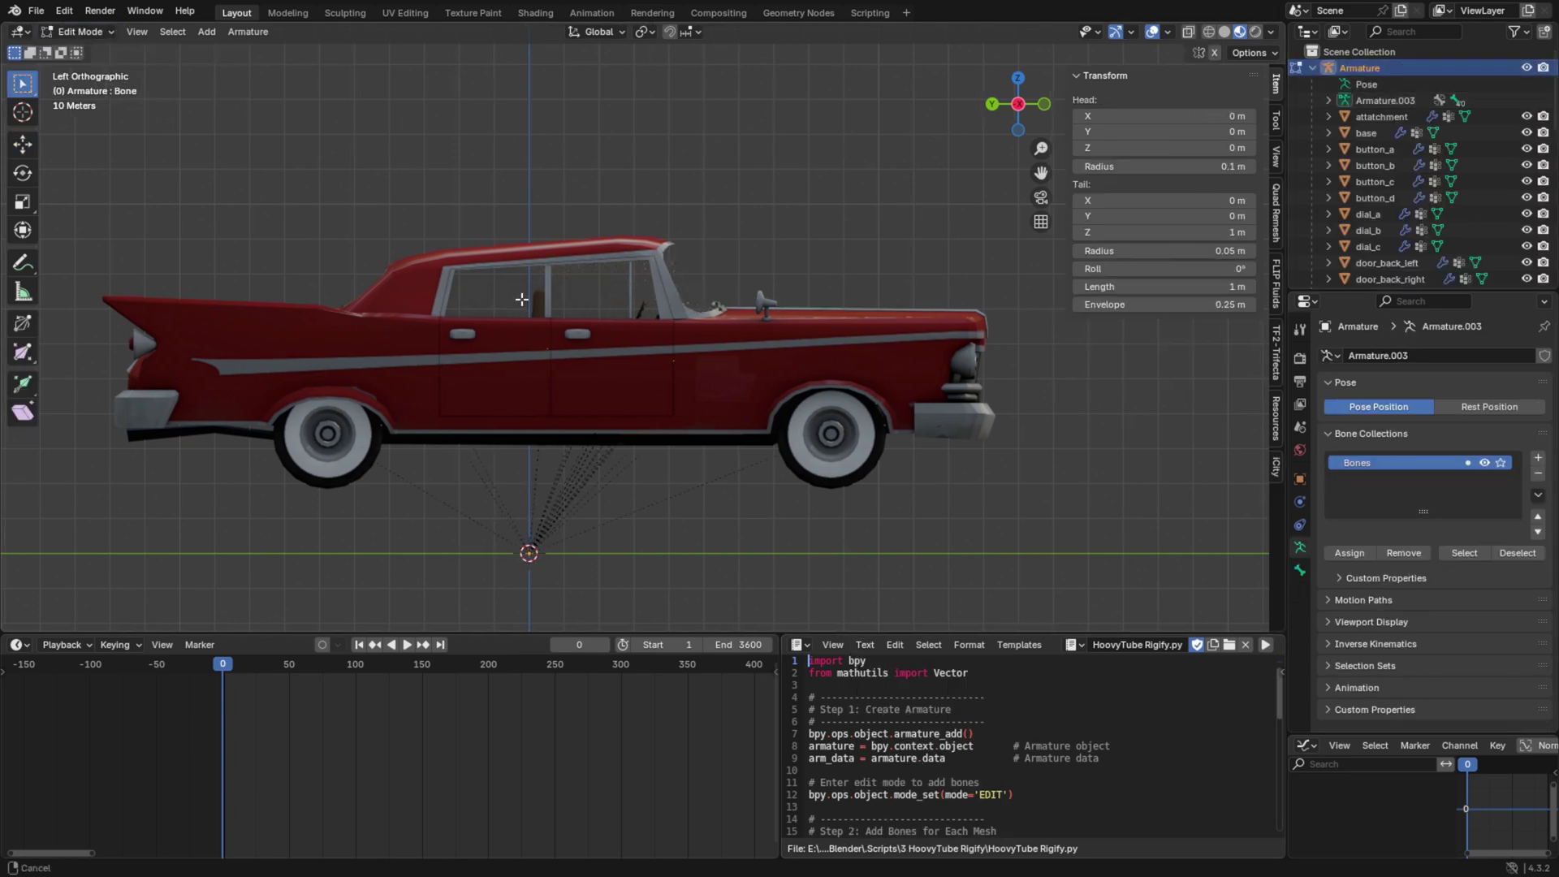
middle_click_drag(569, 309, 662, 269, "shift")
left_click(1209, 35)
middle_click_drag(697, 383, 805, 269, "shift")
scroll(812, 292, "up", 6)
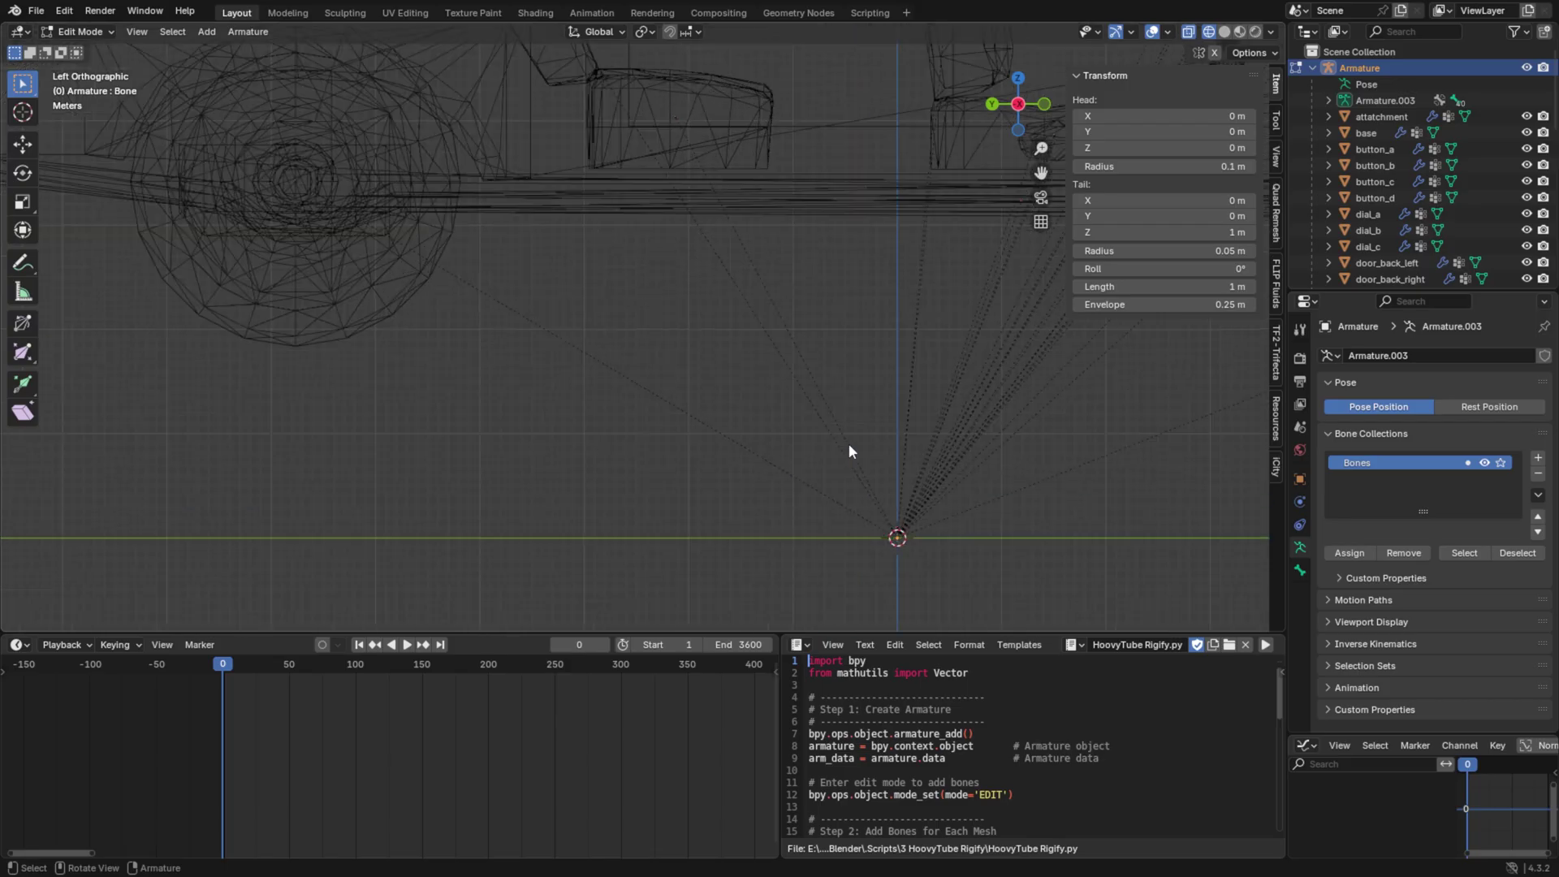
middle_click_drag(849, 443, 585, 279, "shift")
scroll(581, 280, "up", 7)
middle_click_drag(681, 321, 599, 270, "shift")
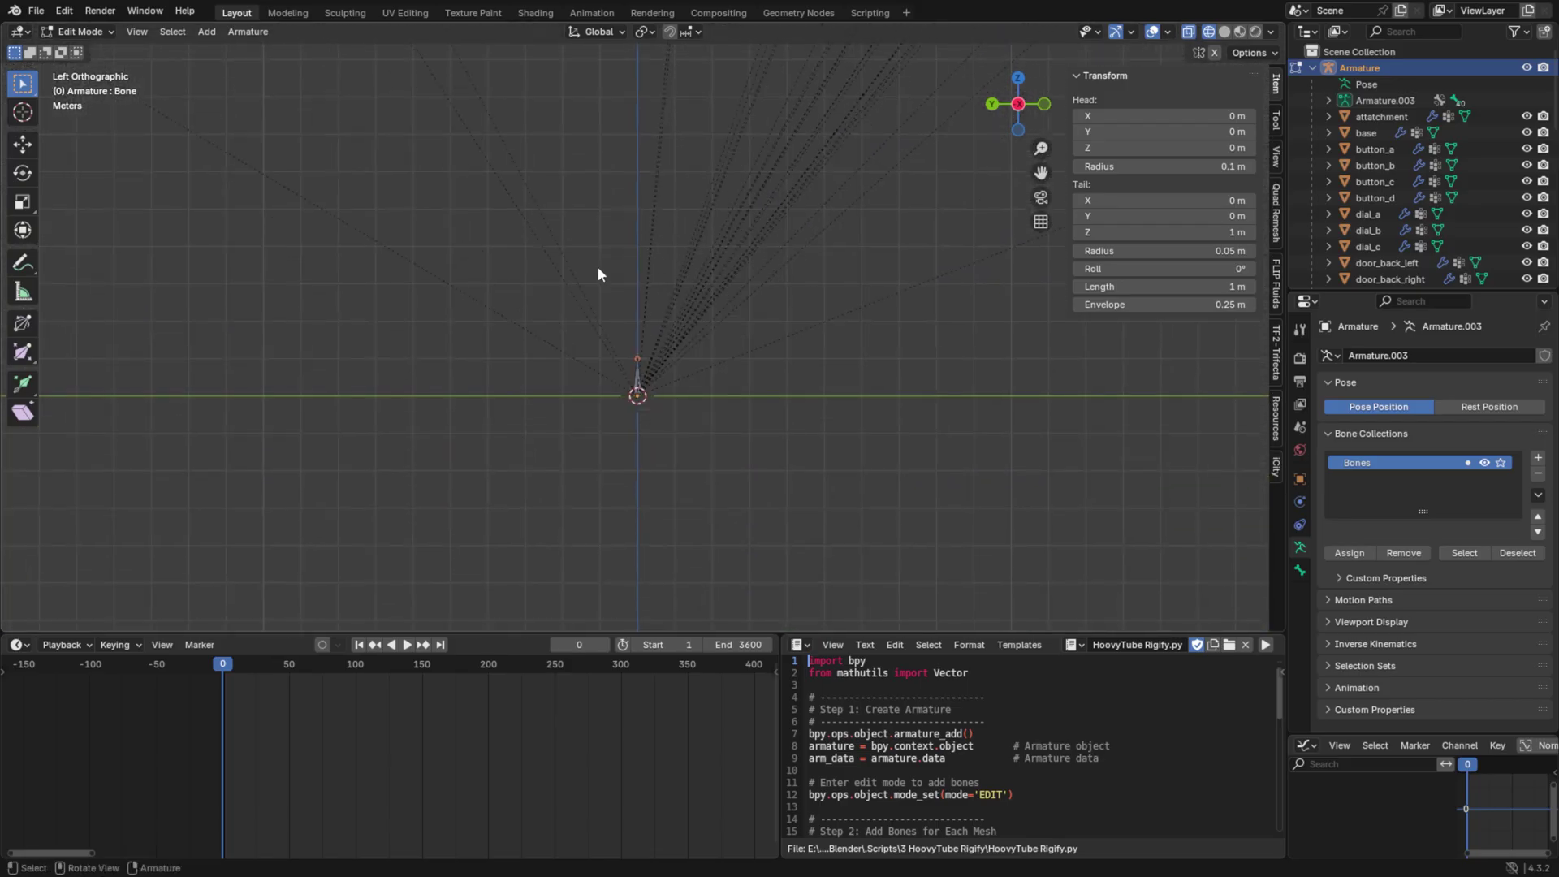
left_click(87, 33)
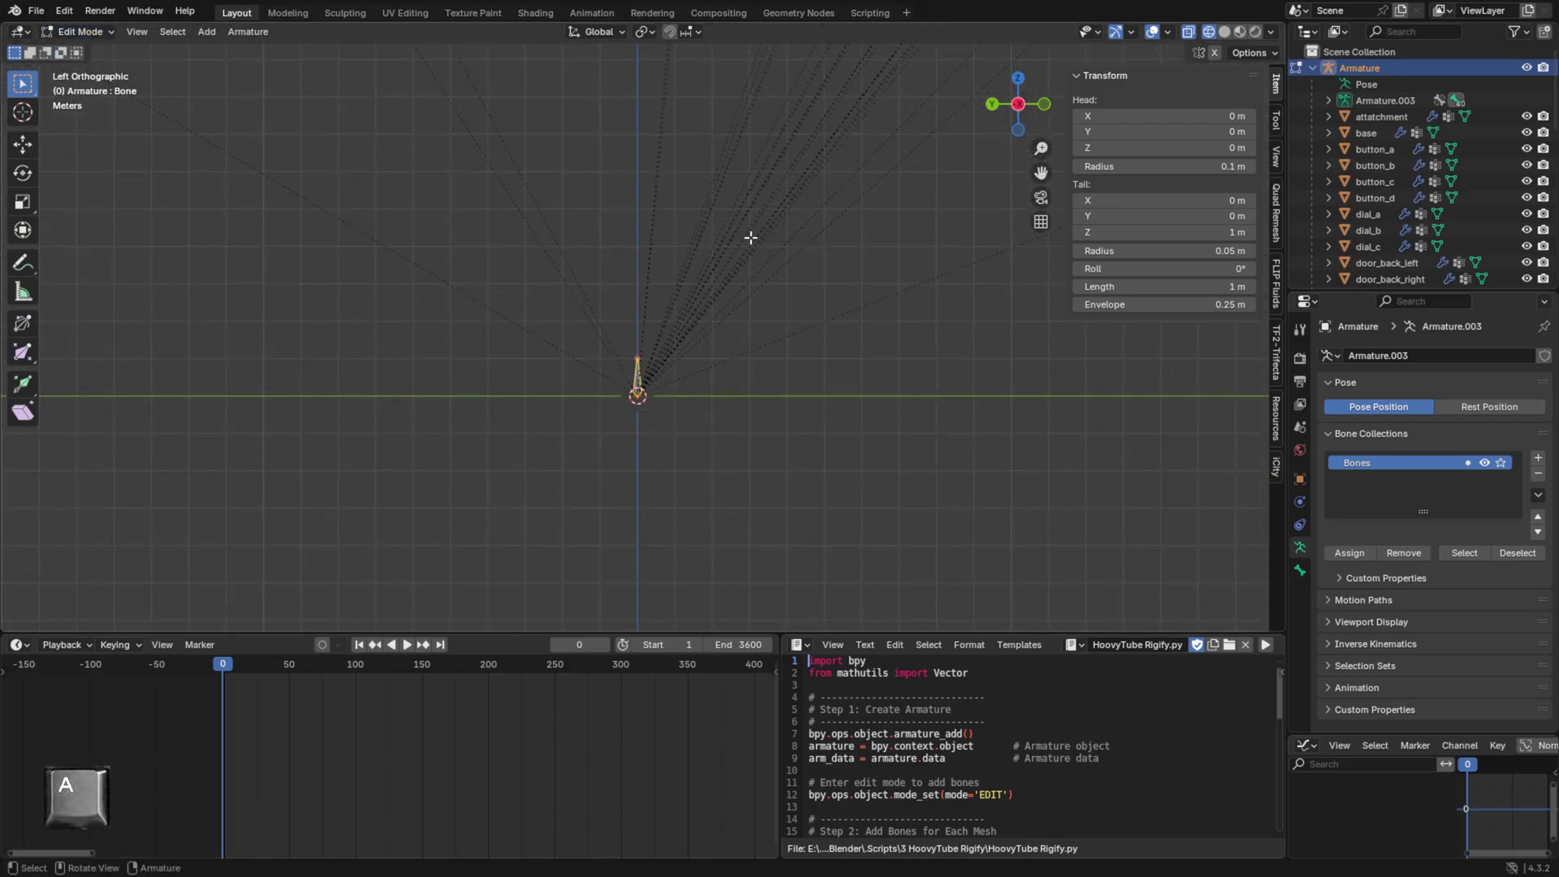
- Select all bones with the root bone at the world origin active, and parent them to it with Keep Offset
left_click_drag(748, 265, 520, 463, "ctrl")
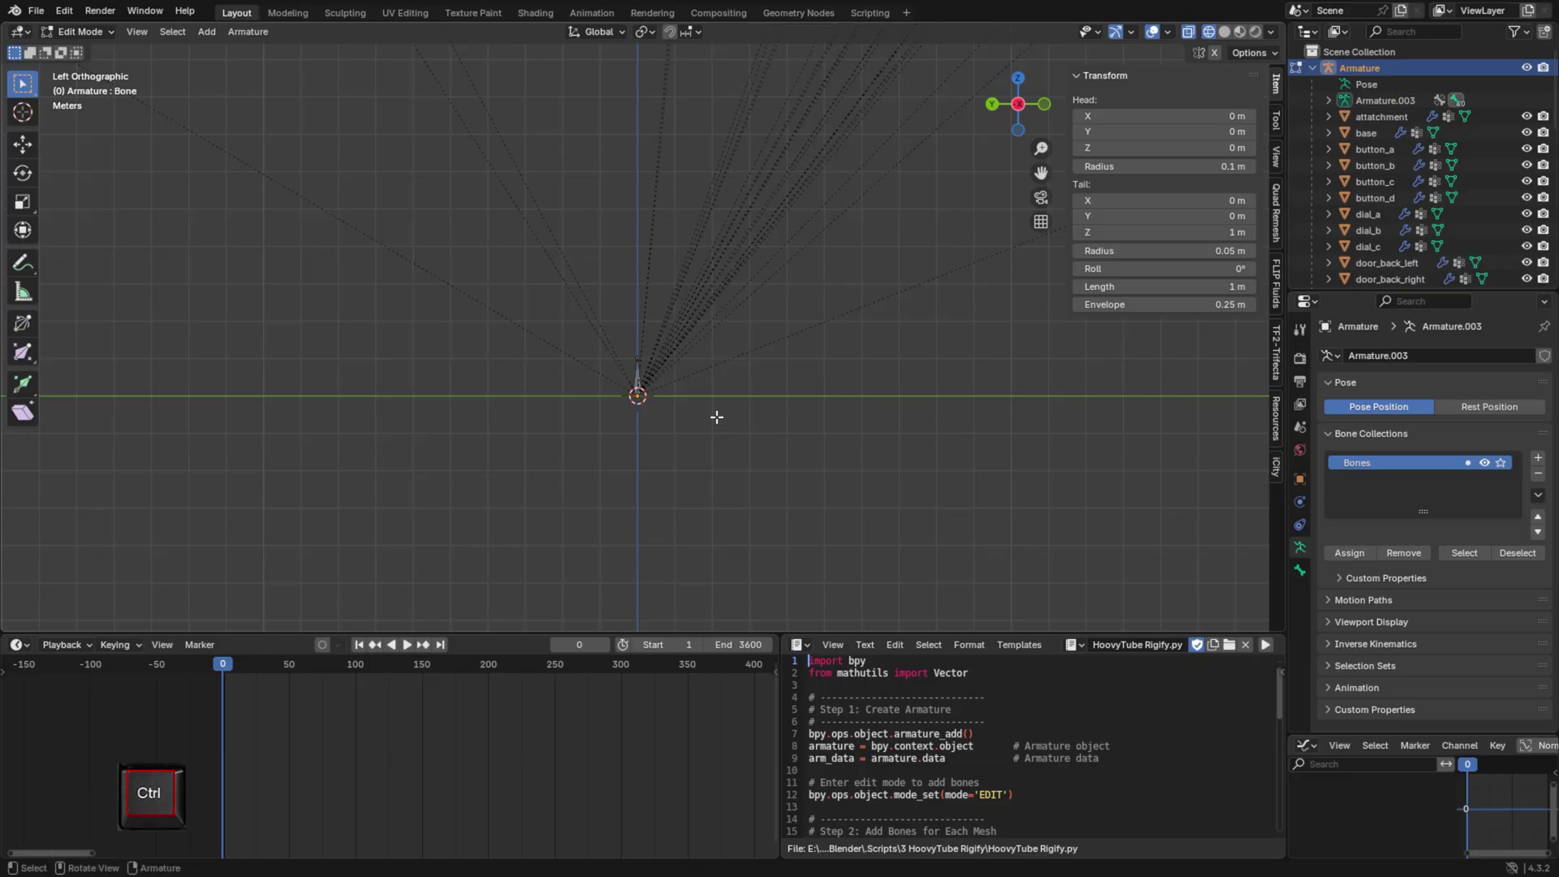
scroll(647, 332, "down", 8)
middle_click_drag(656, 288, 663, 339, "shift")
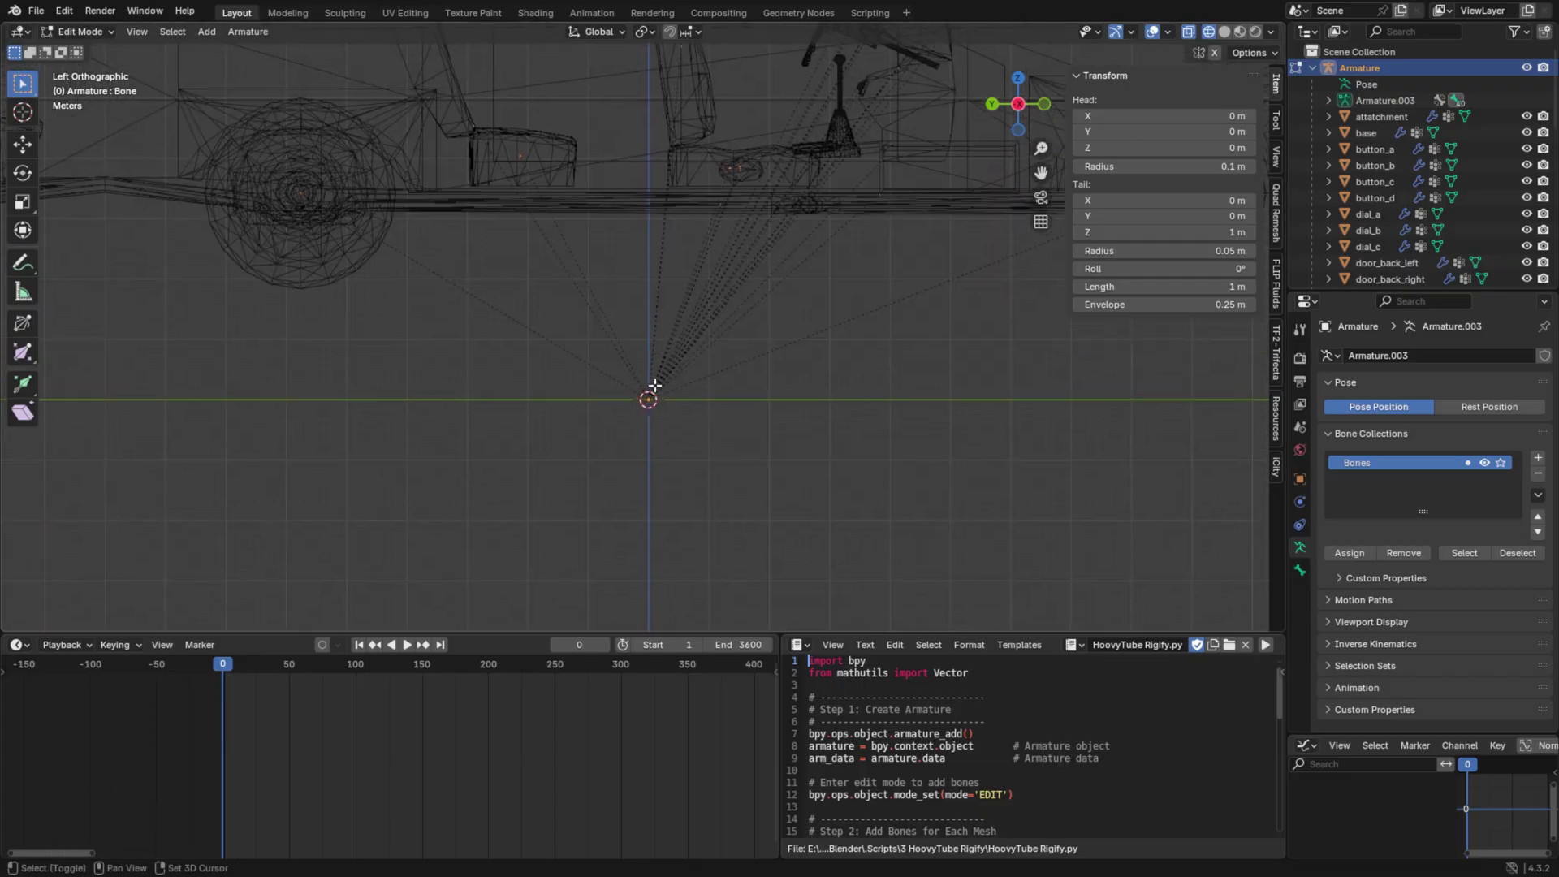
scroll(649, 393, "up", 15)
left_click(599, 224)
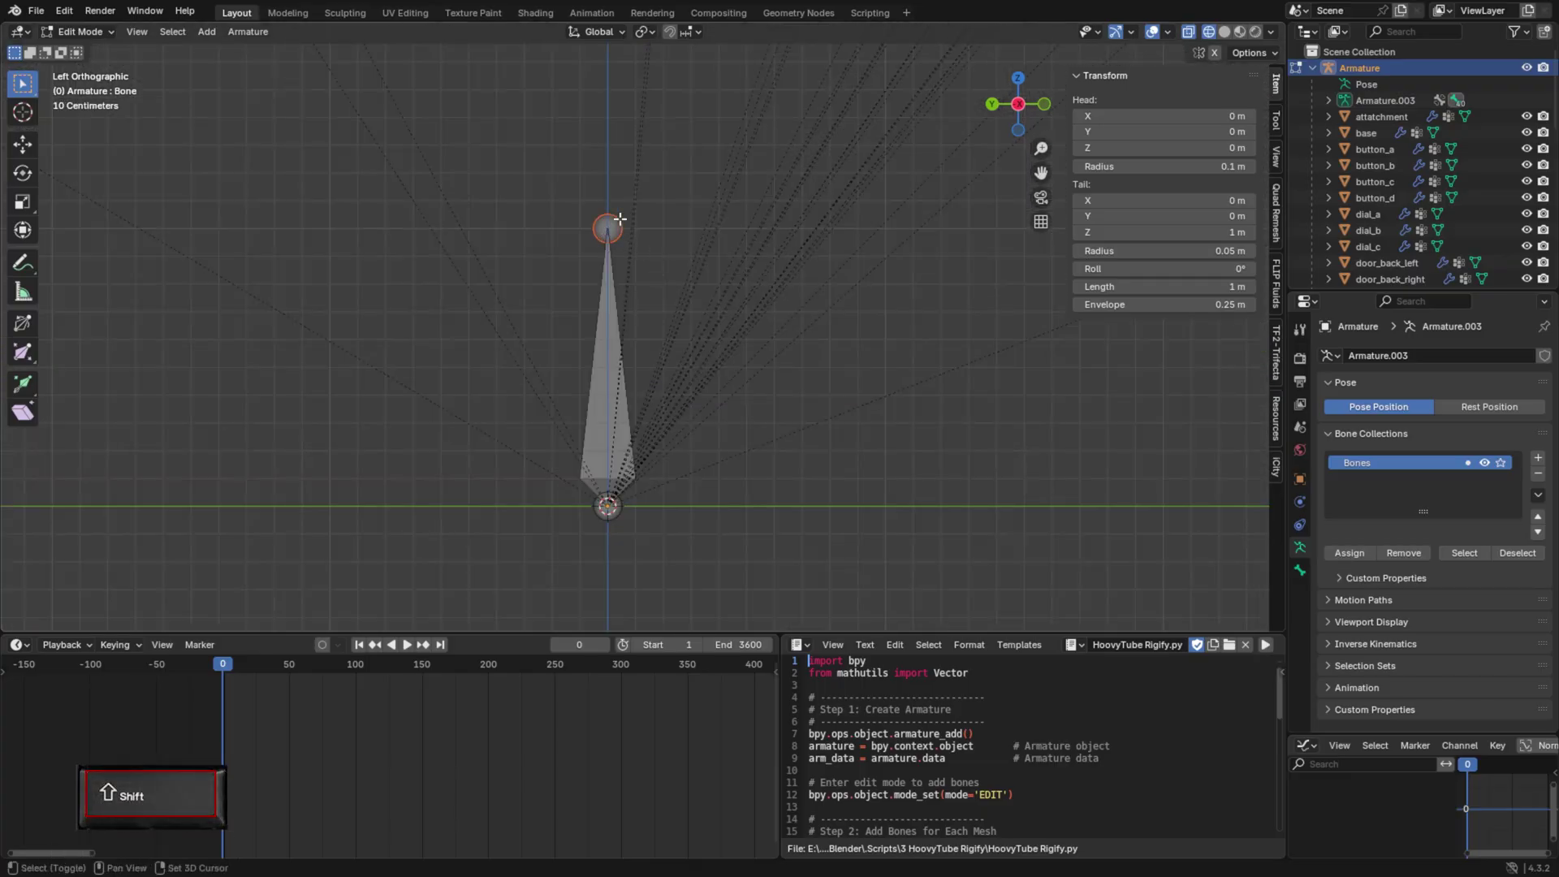
left_click(247, 31)
mouse_move(370, 346)
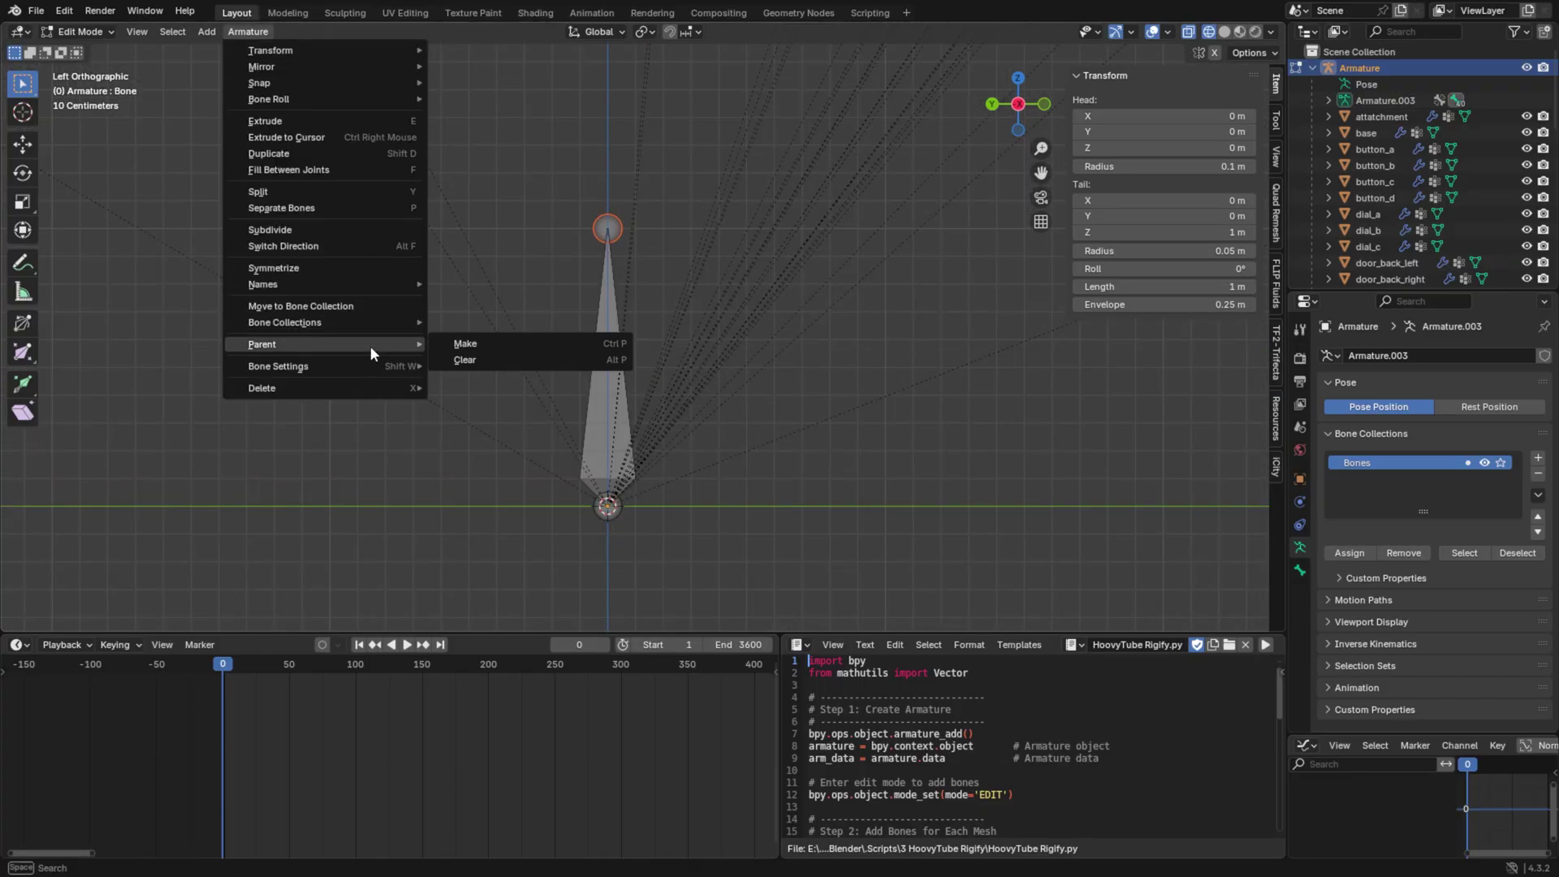
left_click(466, 344)
left_click(466, 340)
key("ctrl+p")
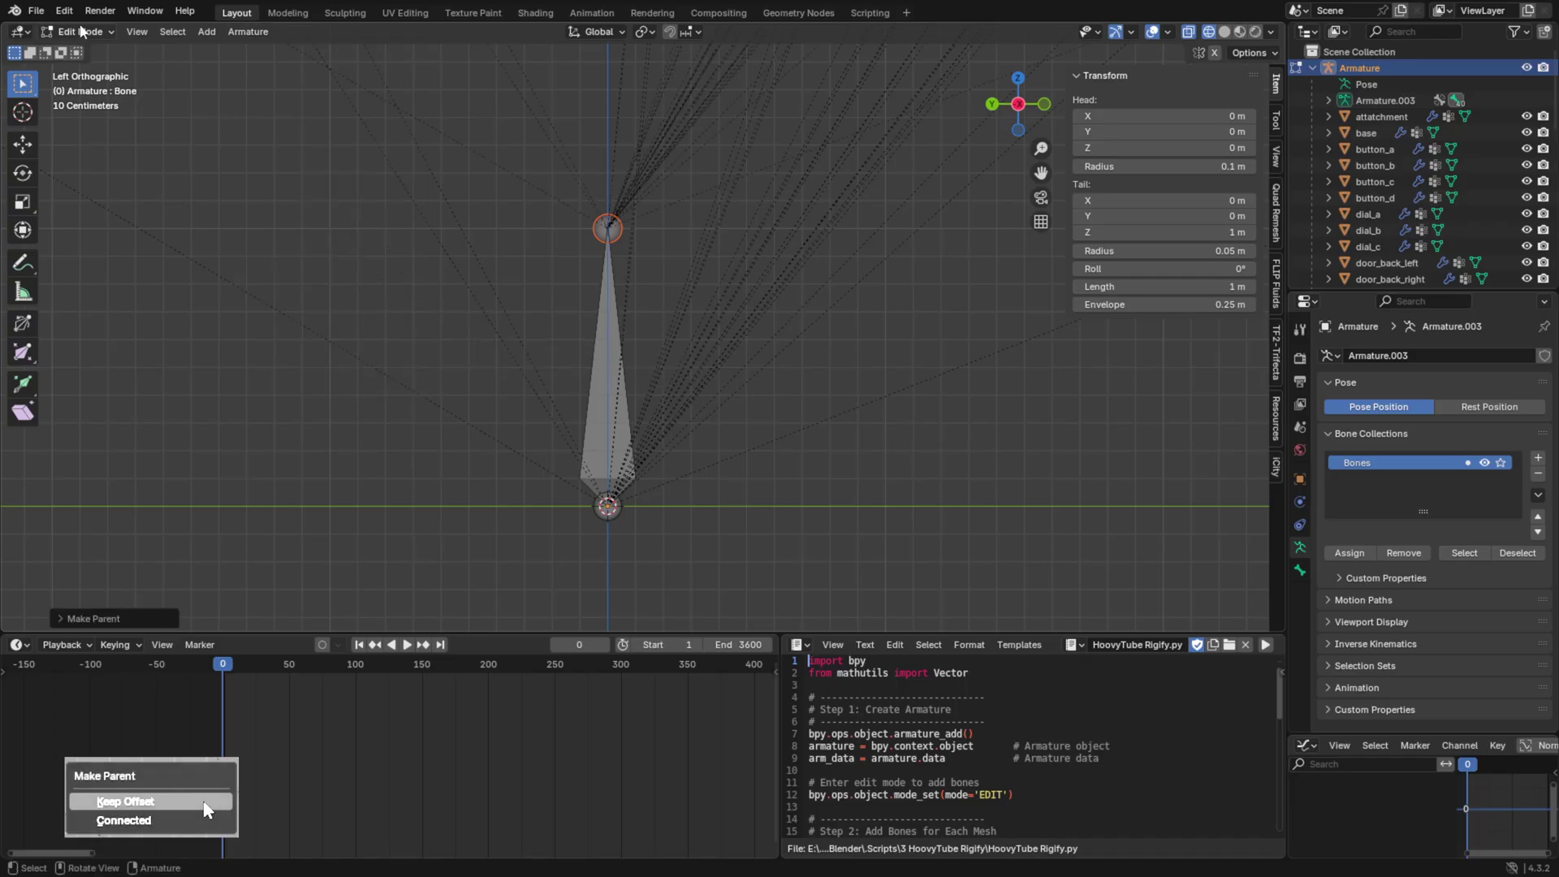
- Switch to Pose Mode and test the parenting by rotating the root bone, cancelling the rotation
left_click(79, 30)
left_click(82, 87)
left_click(595, 343)
scroll(561, 335, "down", 8)
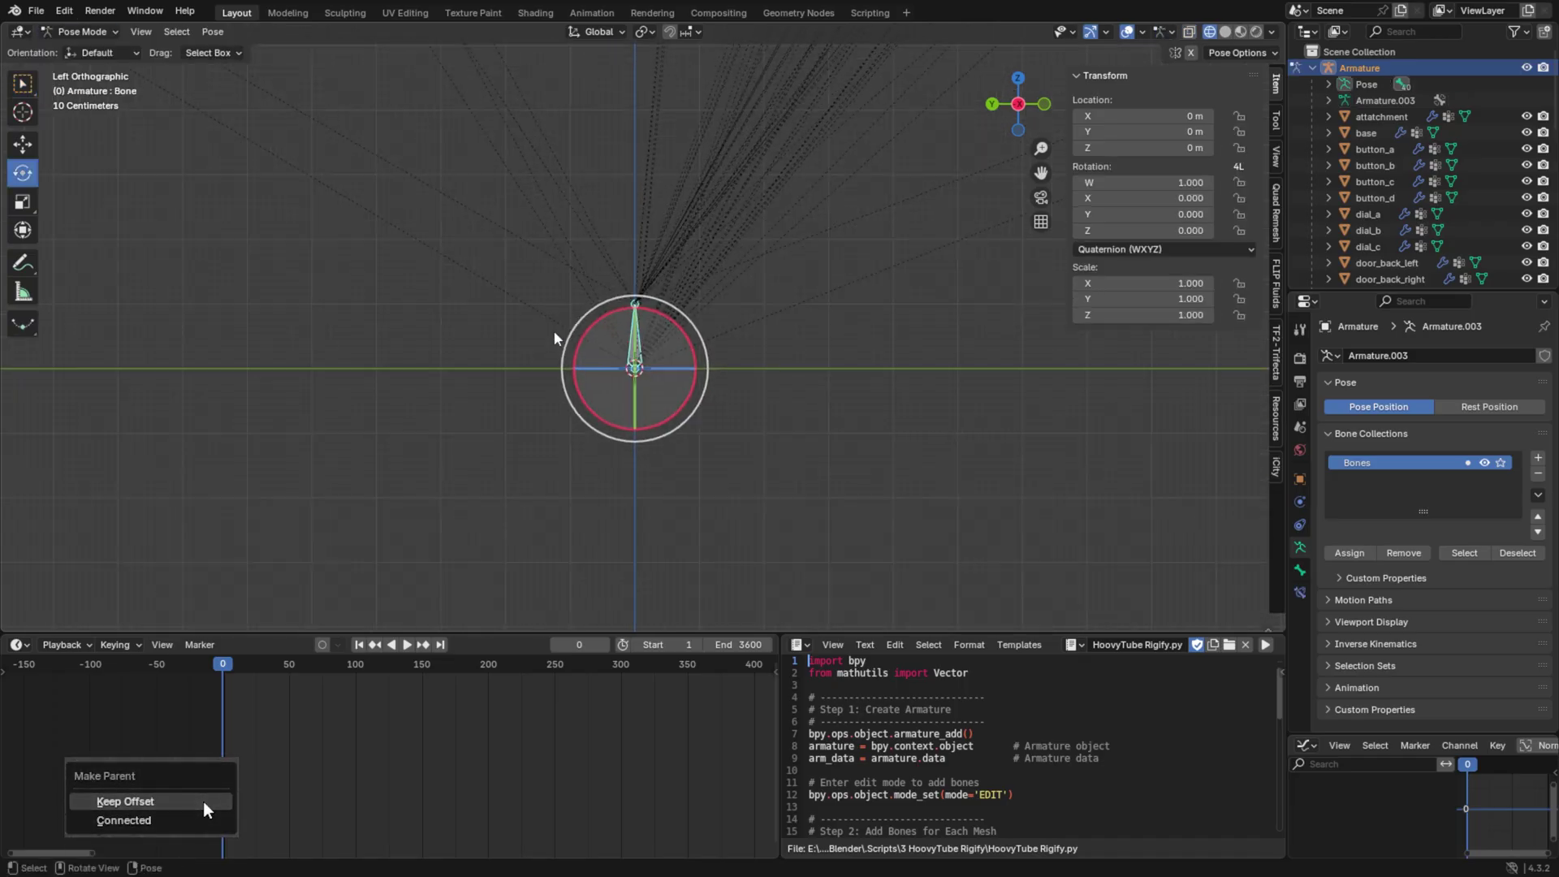
scroll(697, 311, "down", 10)
key("r")
key("r")
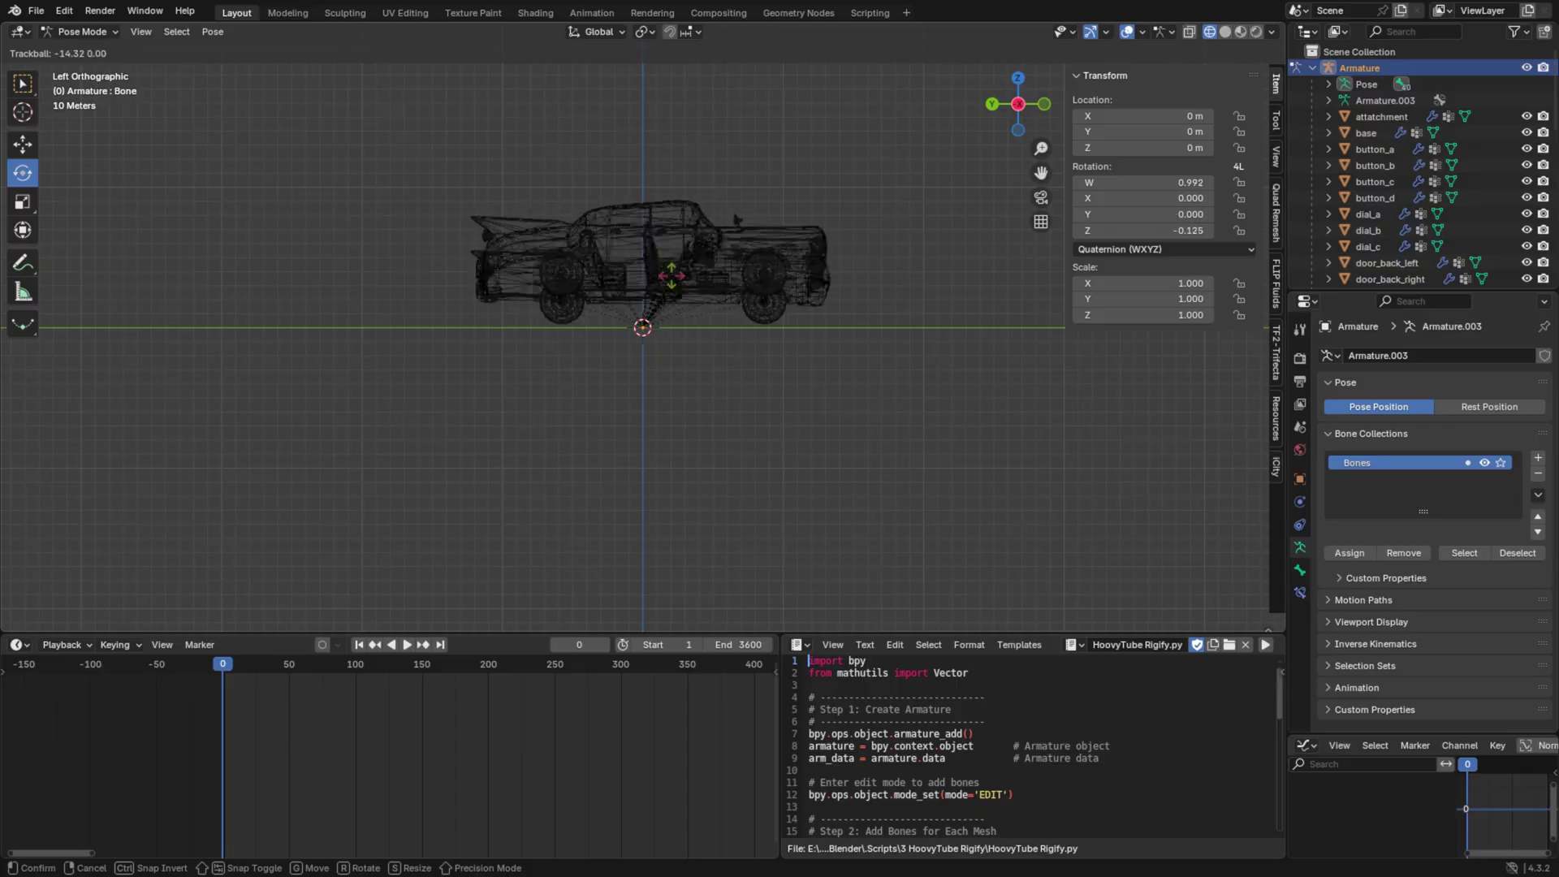
key("Escape")
- Set the viewport shading to Material Preview for a perspective view of the rigged car
middle_click_drag(741, 221, 660, 345)
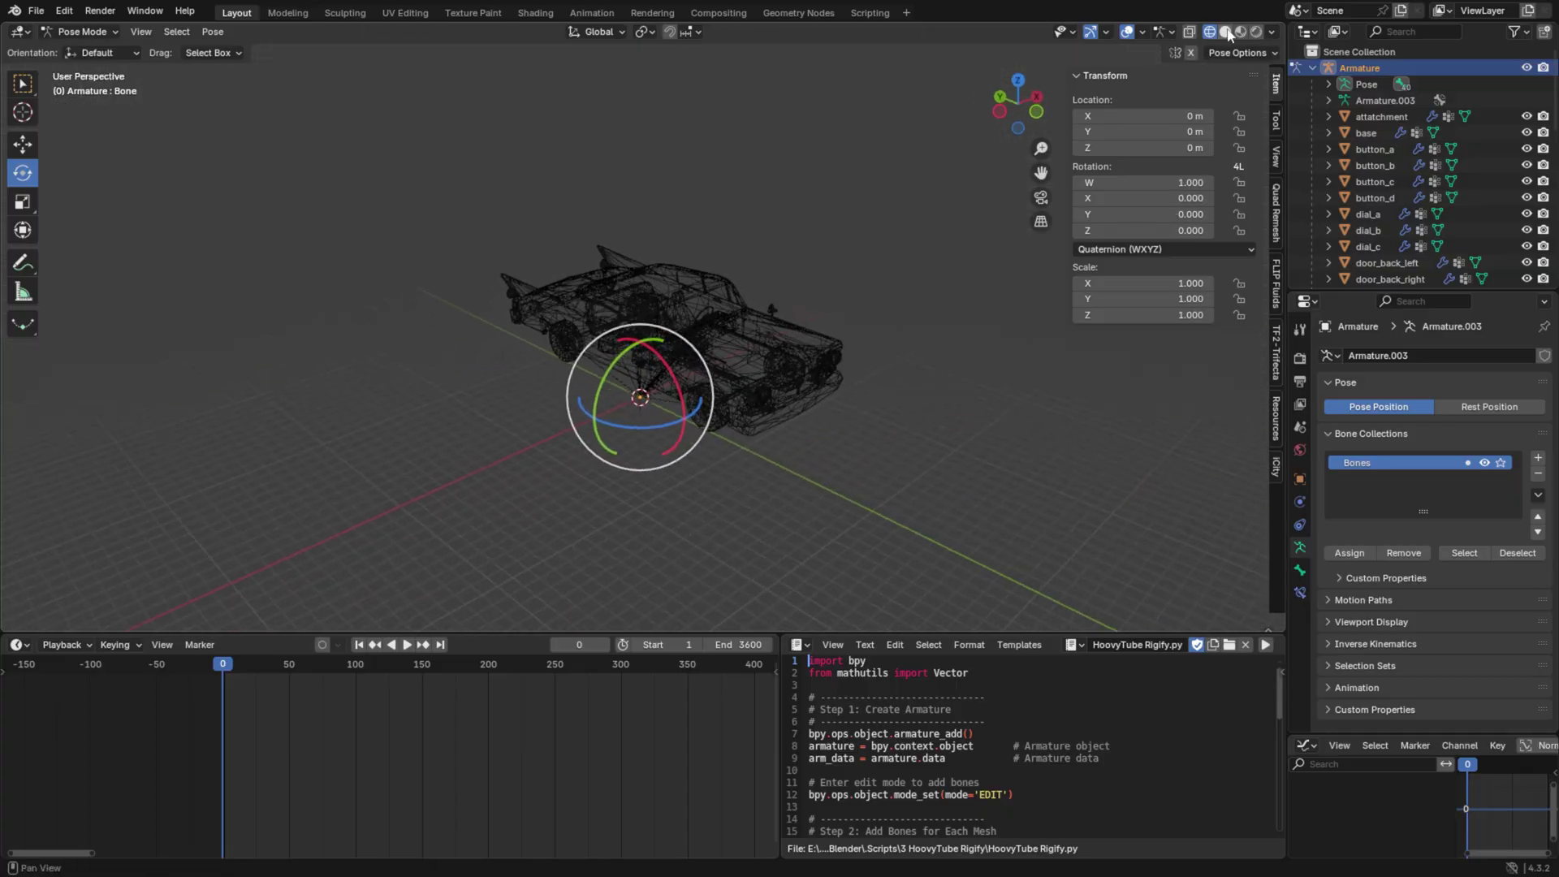
left_click(1256, 31)
scroll(791, 400, "up", 6)
middle_click_drag(791, 400, 798, 342)
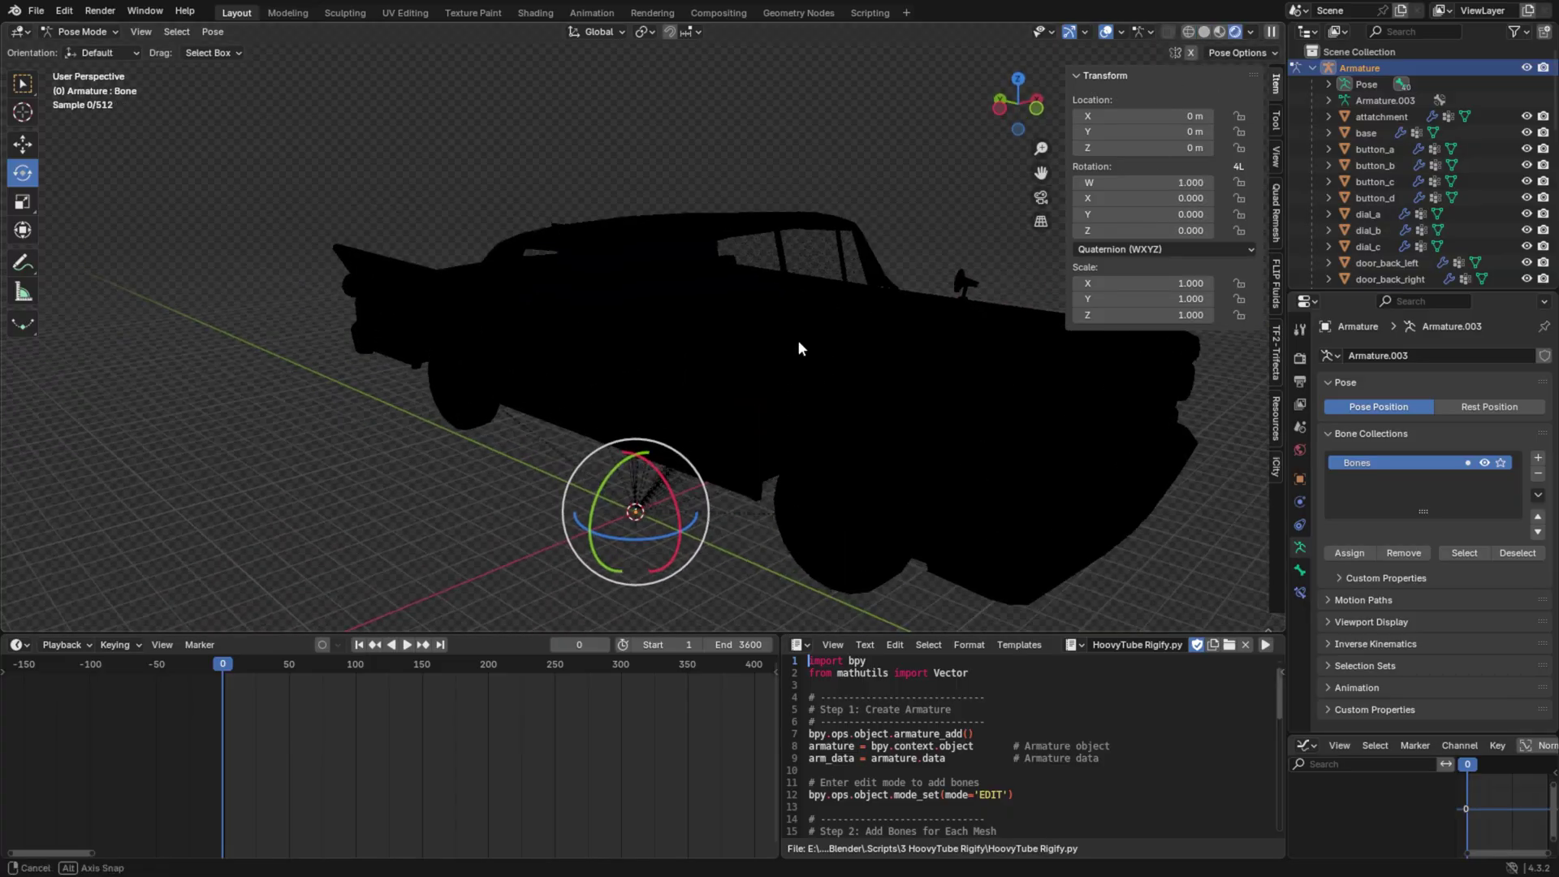
left_click(1220, 31)
middle_click_drag(820, 211, 924, 299)
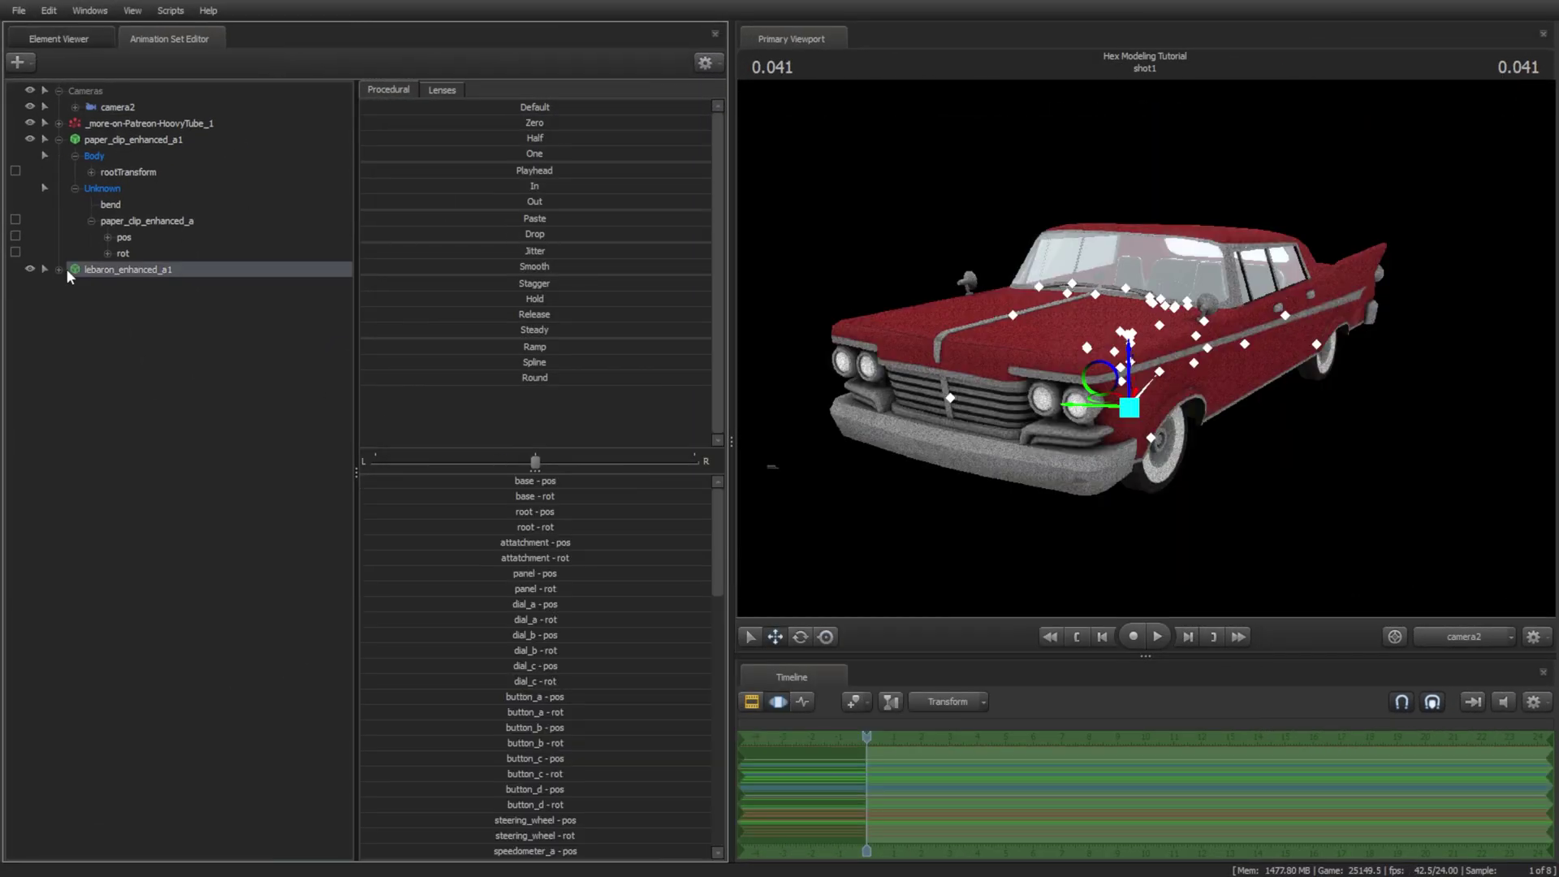
- In Source Filmmaker, expand the lebaron_enhanced_a1 bone list, test-rotate the door_back_left bone, and undo the rotation
left_click(58, 269)
scroll(141, 414, "down", 2)
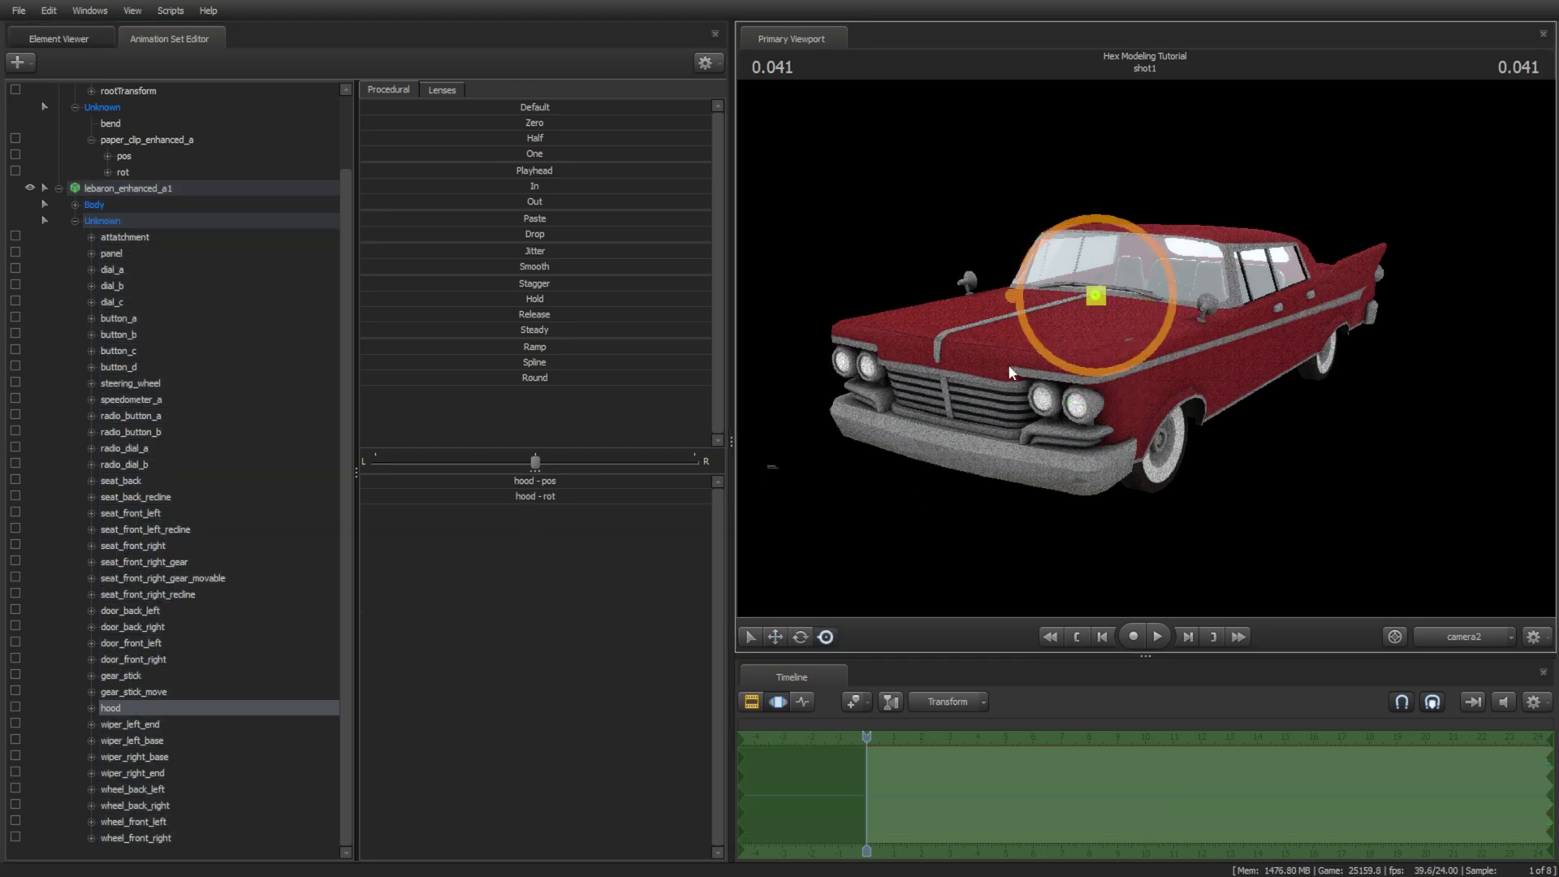
mouse_move(1068, 298)
left_mouse_down()
mouse_move(1065, 231)
mouse_move(1059, 287)
left_mouse_up()
key("ctrl+z")
left_click(1286, 316, "ctrl")
left_click_drag(1268, 339, 1253, 344)
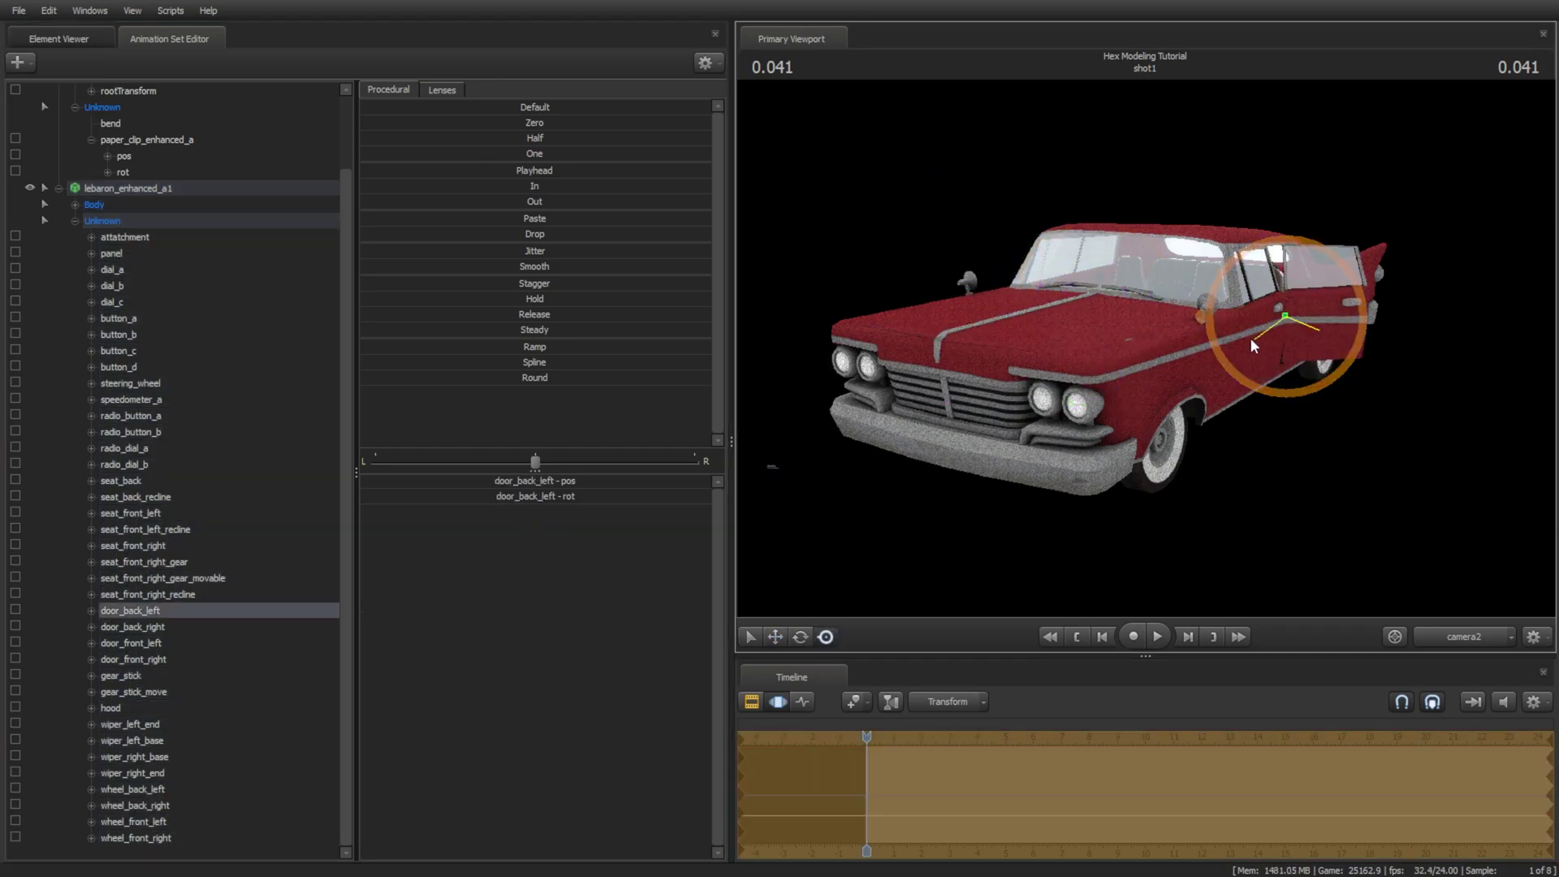
key("ctrl+z")
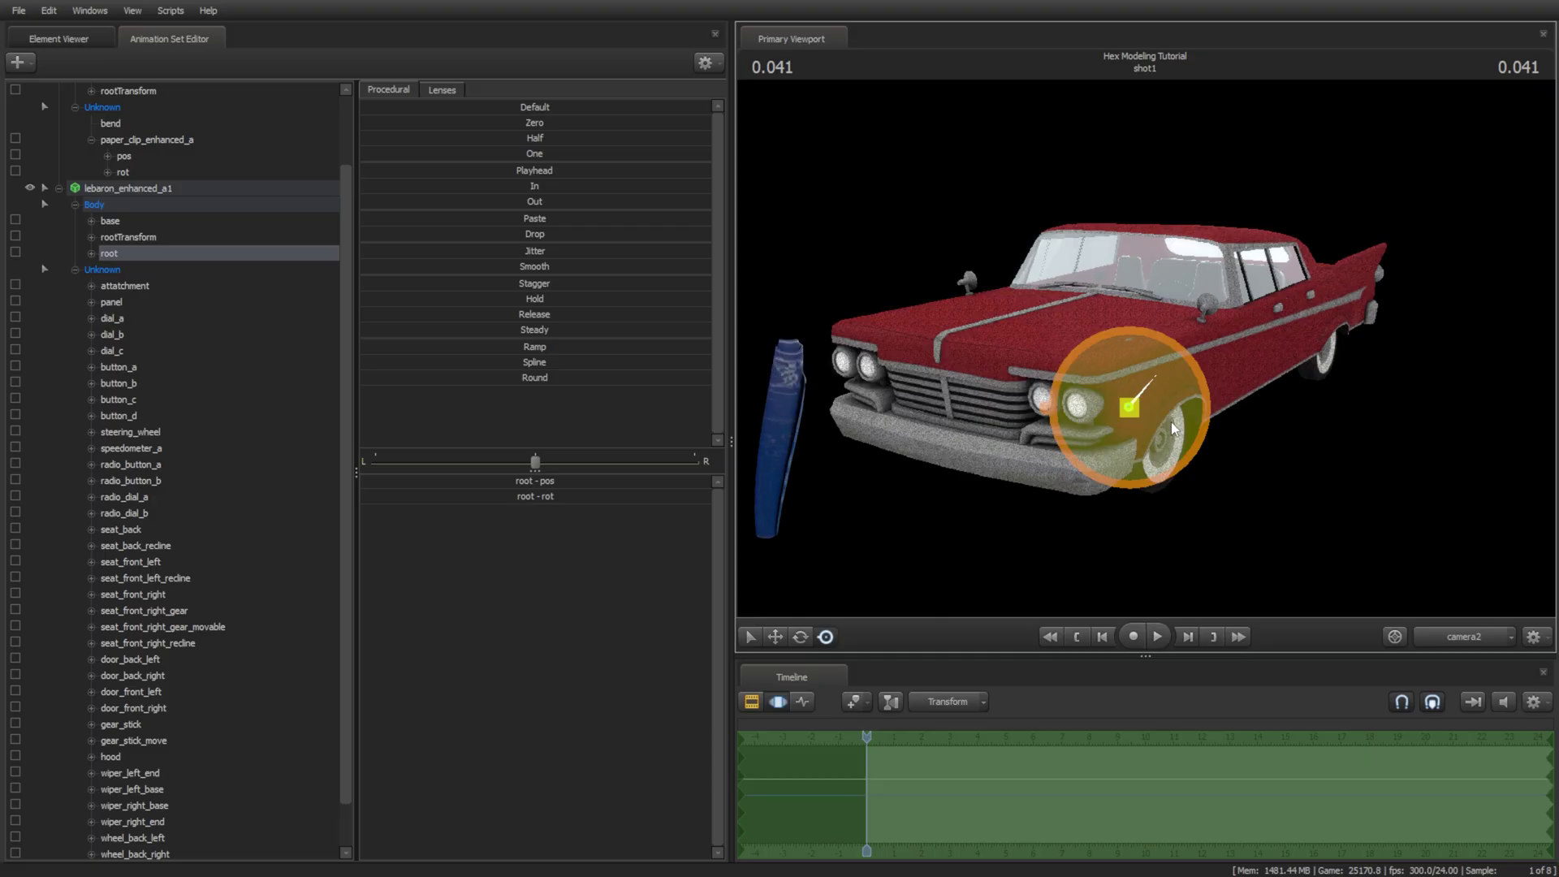